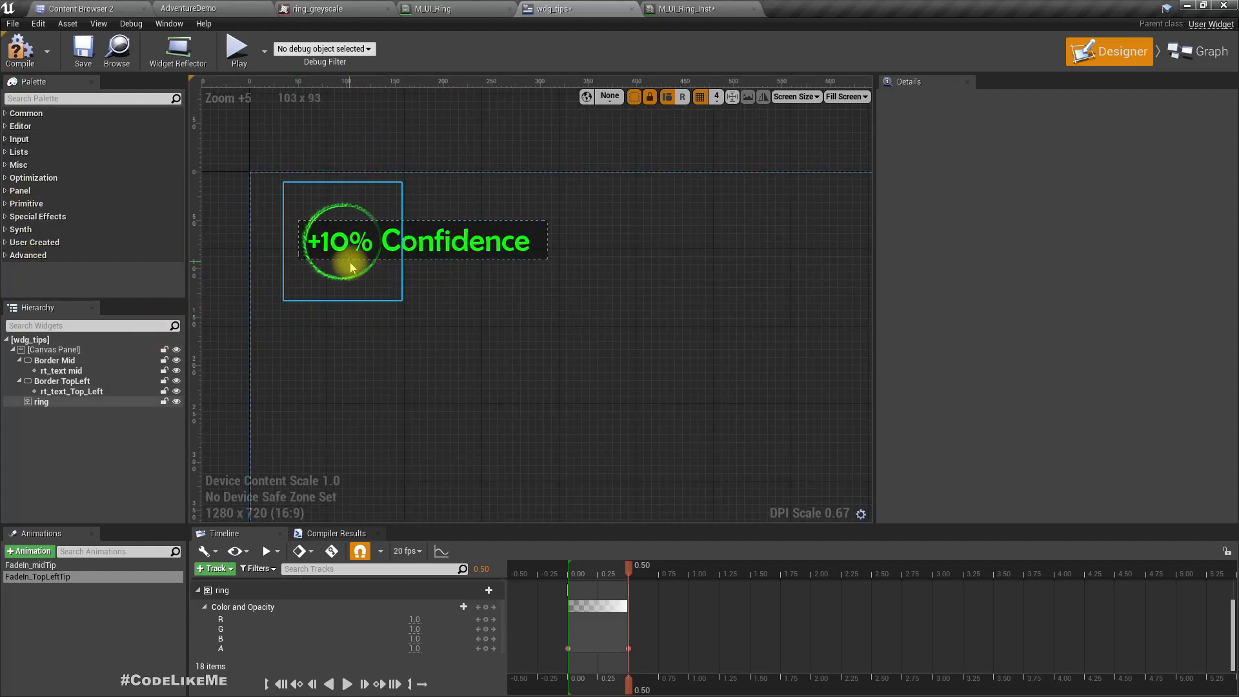
# - Play-test the AdventureDemo level in a full-screen viewport to check the in-game tip display, stopping each run
pyautogui.click(482, 178)
pyautogui.moveTo(432, 287); pyautogui.dragTo(546, 217, button='right')
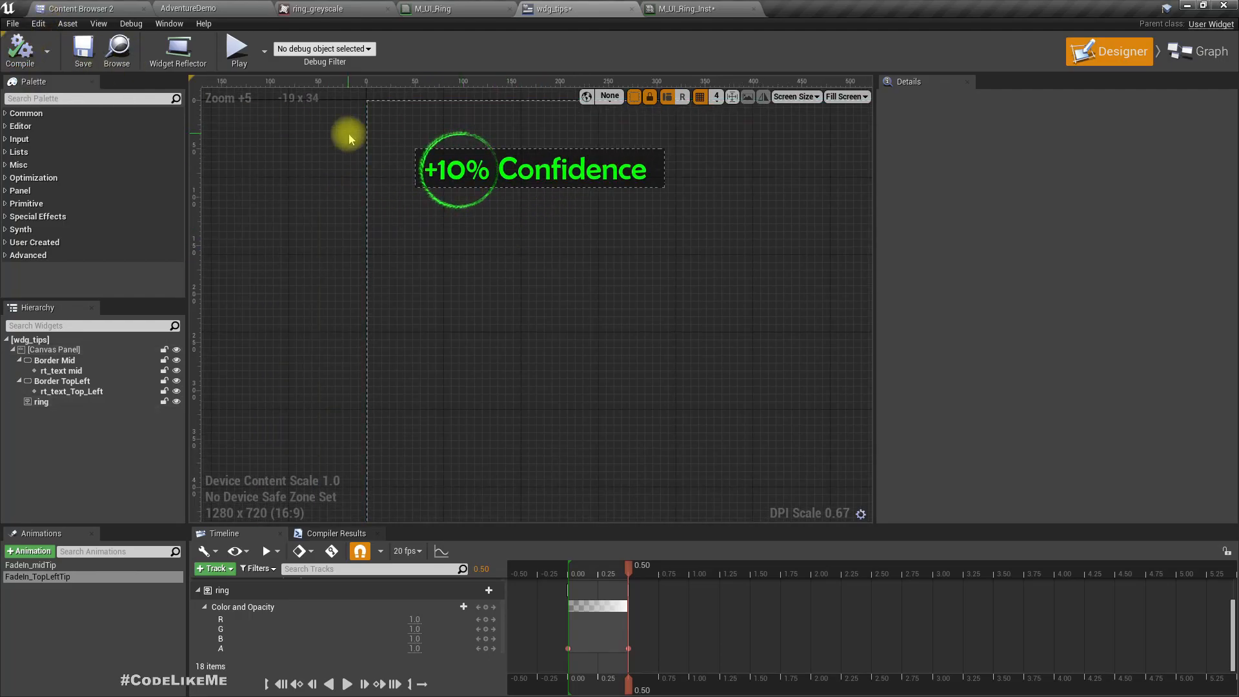
pyautogui.click(222, 8)
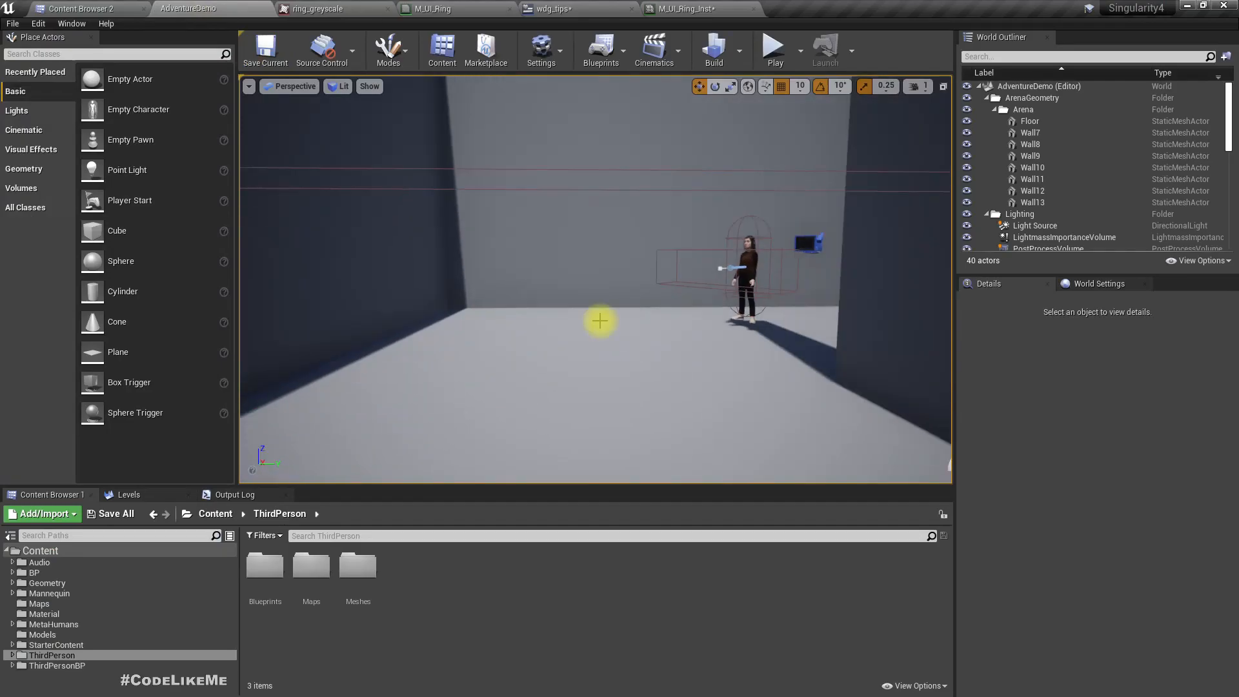
pyautogui.press('F11')
pyautogui.hotkey('alt', 'p')
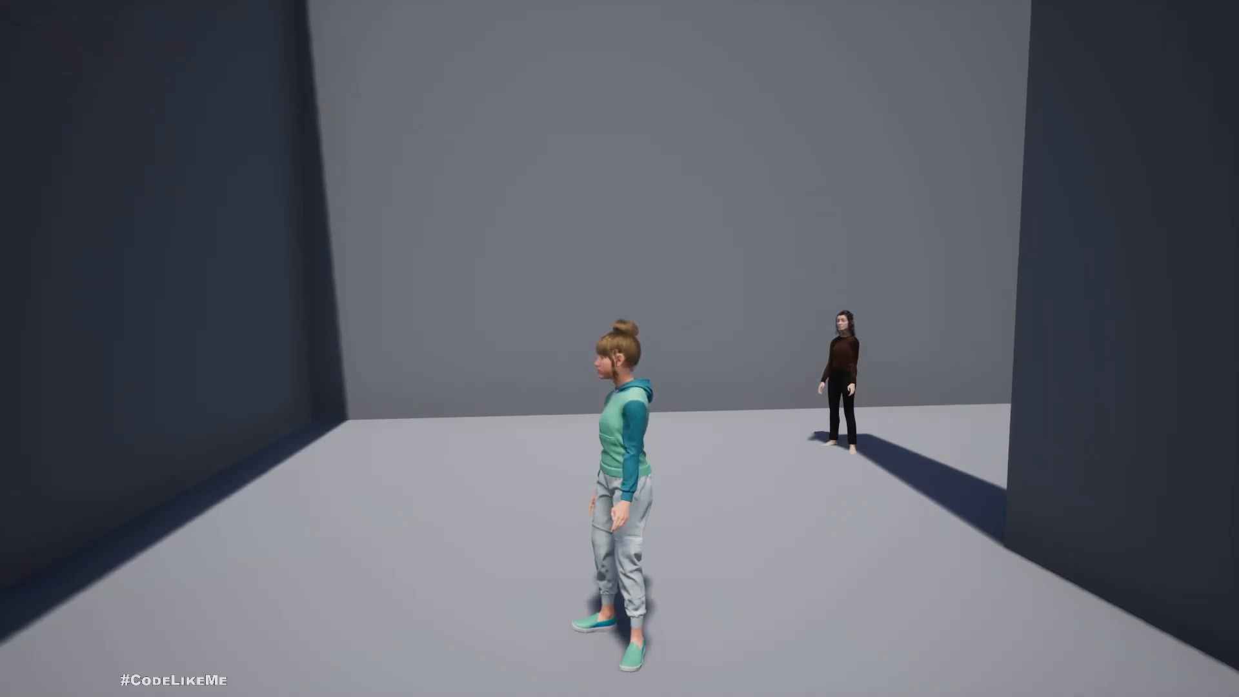
pyautogui.click(60, 105)
pyautogui.press('Escape')
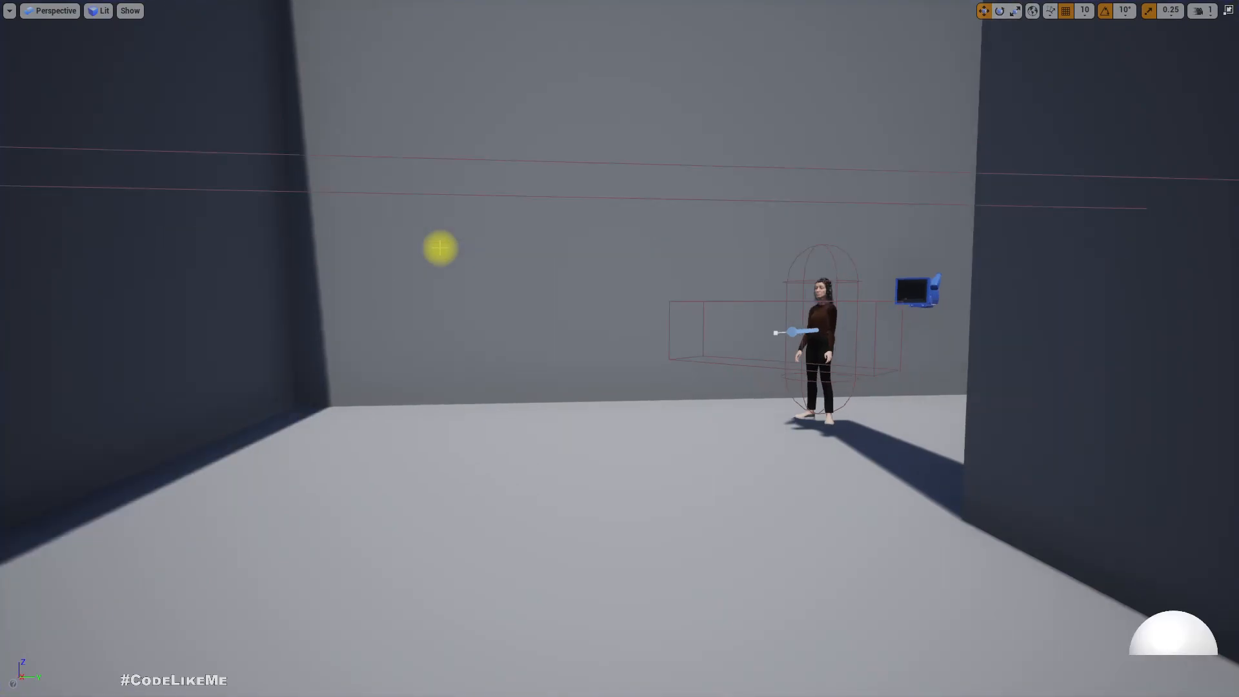
pyautogui.hotkey('alt', 'p')
pyautogui.hotkey('shift', 'F1')
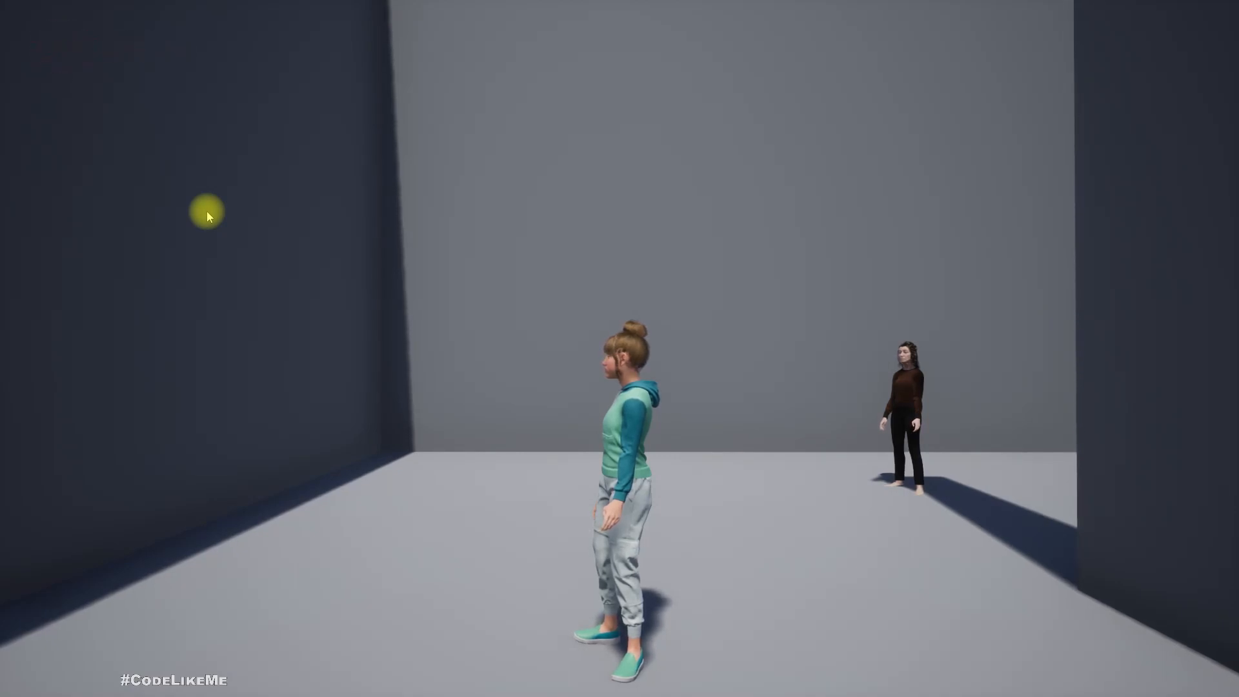
pyautogui.press('Escape')
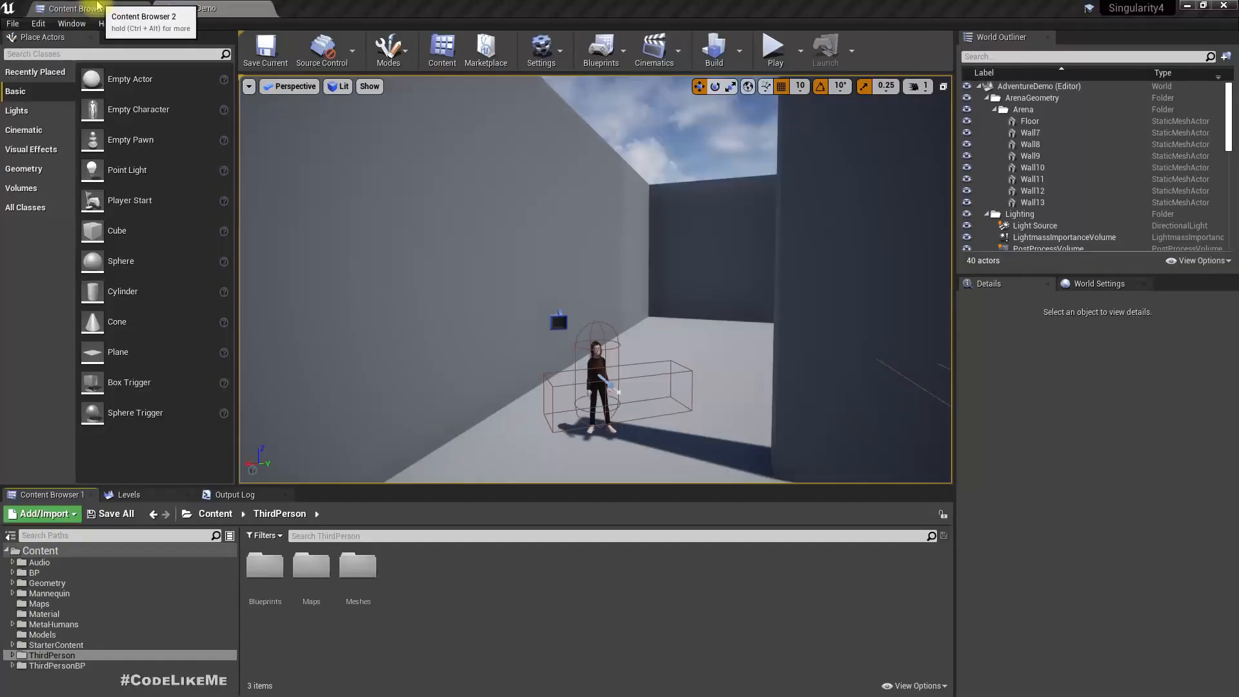
# - Inspect the ring_greyscale texture and locate it in the UI_Assets folder
pyautogui.click(97, 8)
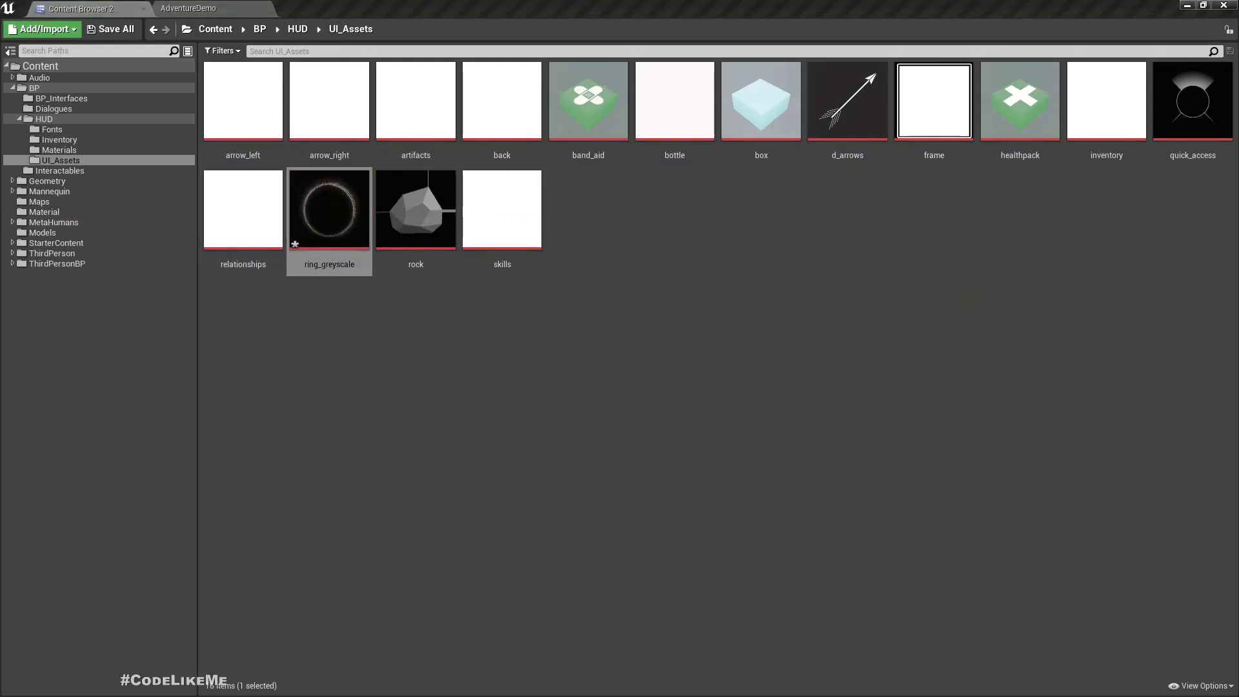
pyautogui.moveTo(531, 0); pyautogui.dragTo(528, 5)
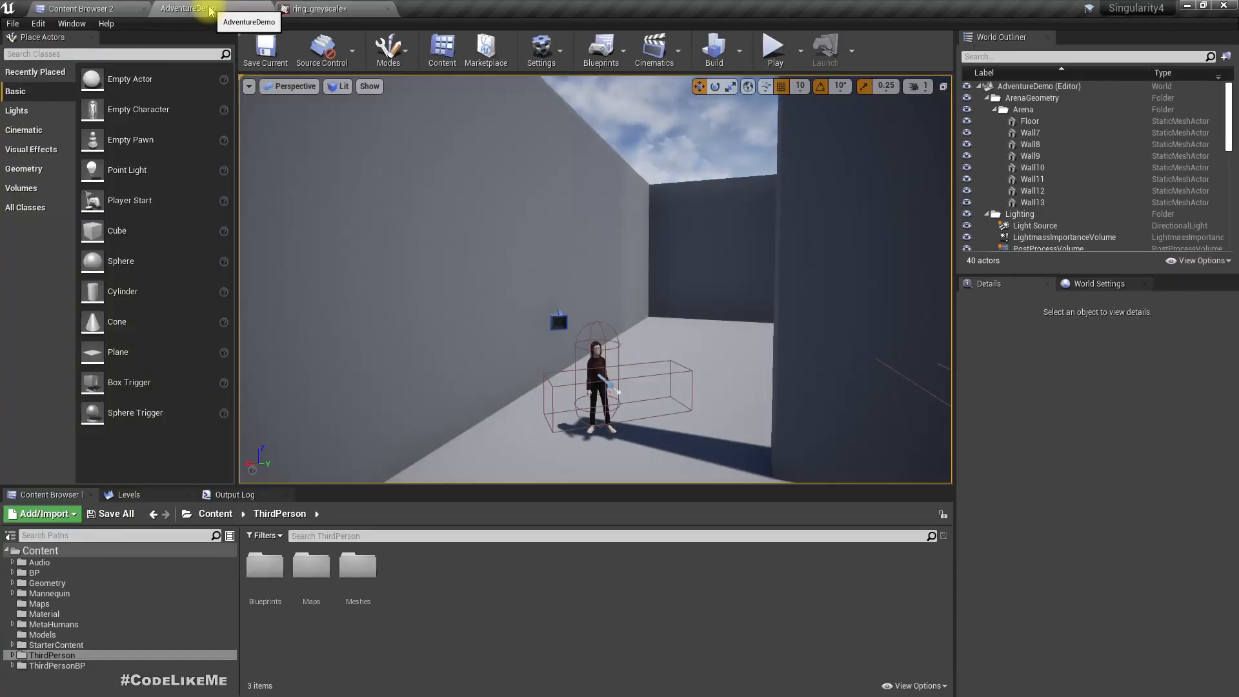
pyautogui.click(208, 13)
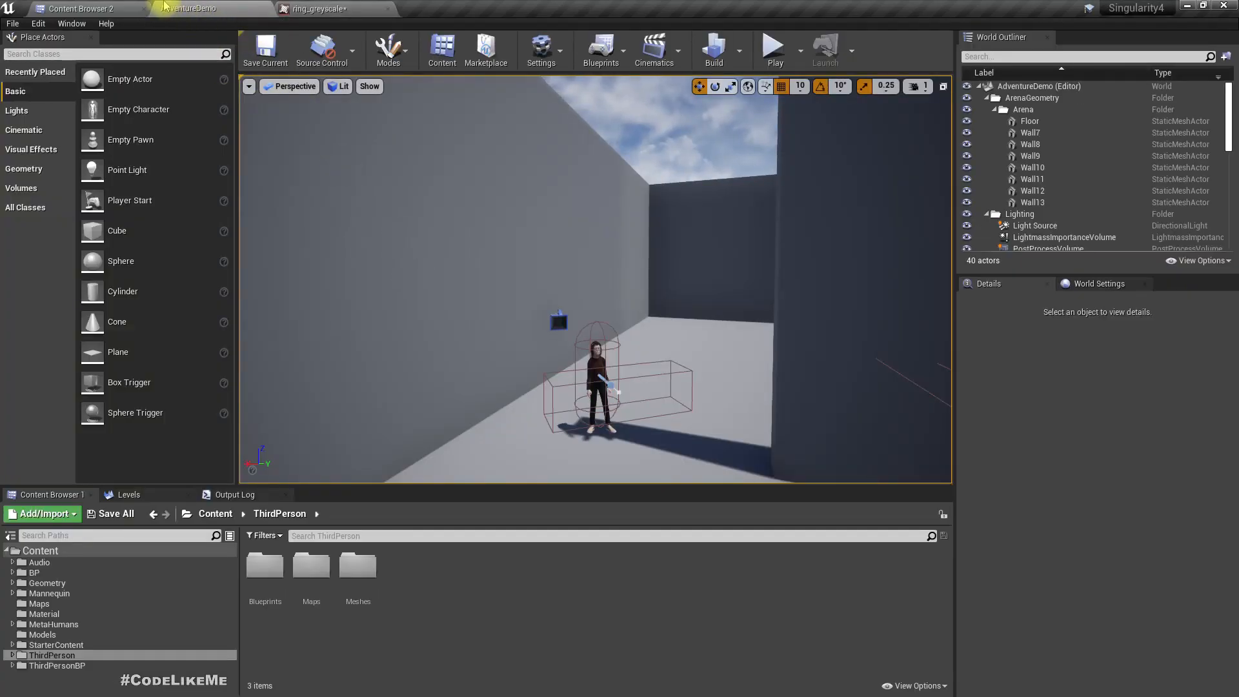
pyautogui.click(353, 8)
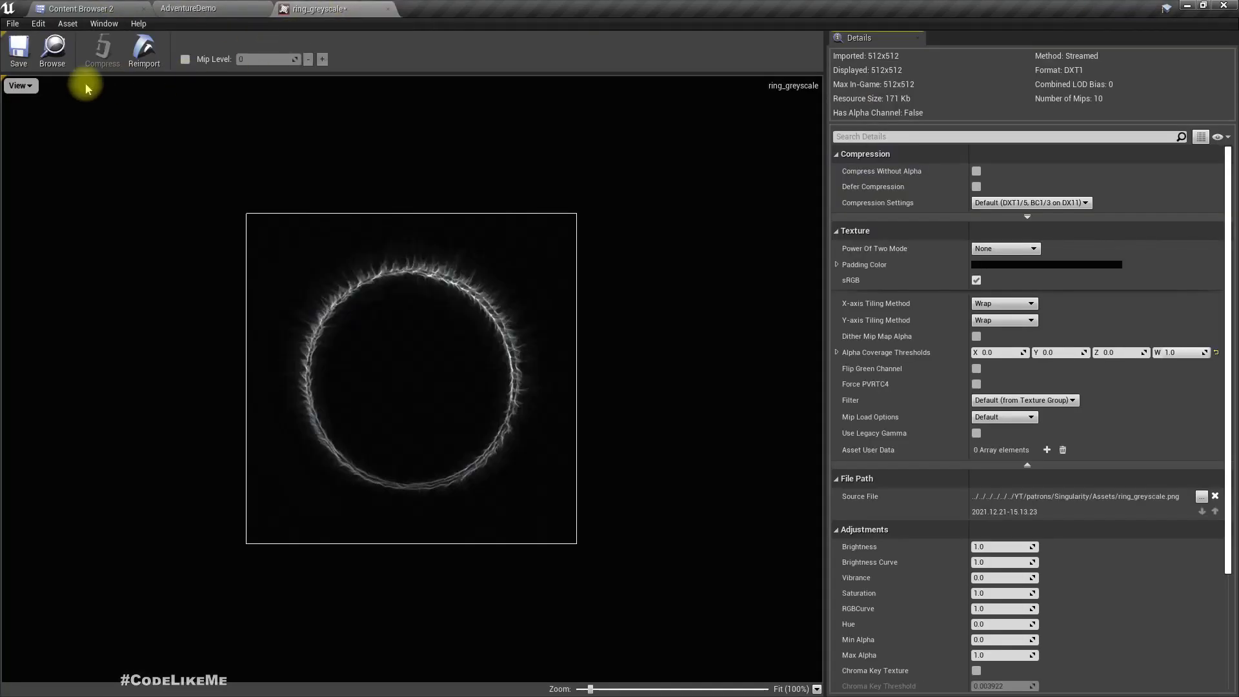
pyautogui.click(51, 48)
# - Create a material from the ring_greyscale texture and name it M_UI_Ring
pyautogui.rightClick(335, 206)
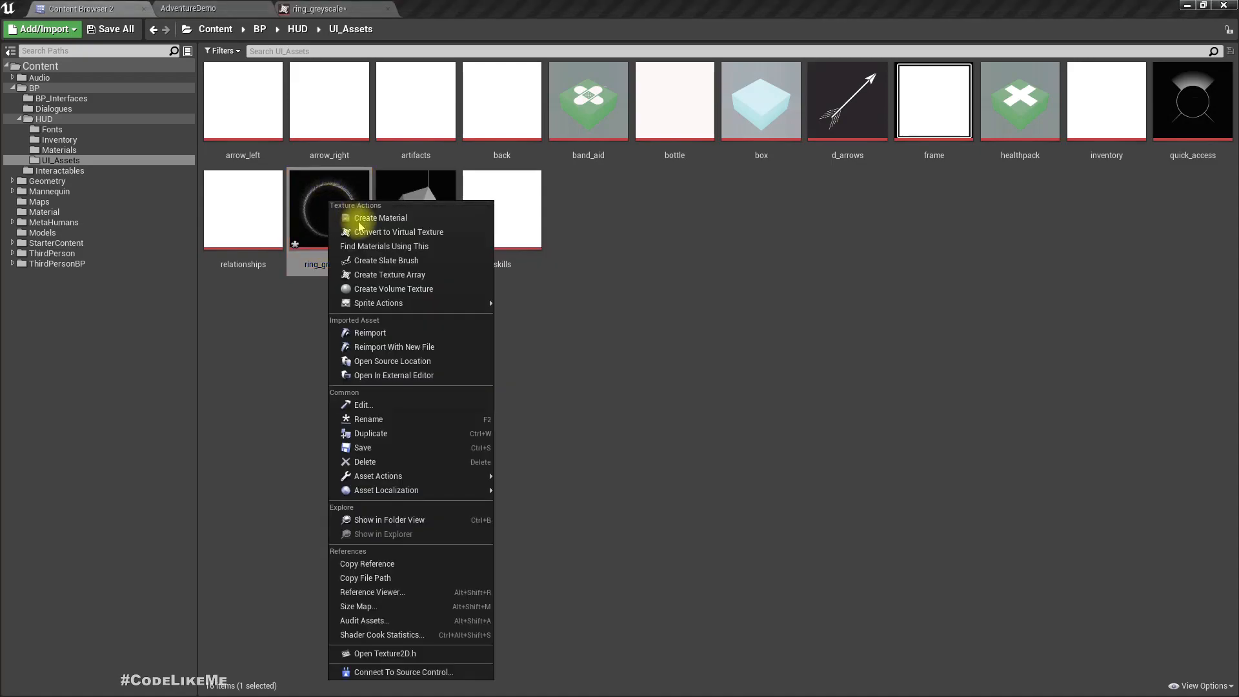
pyautogui.click(361, 218)
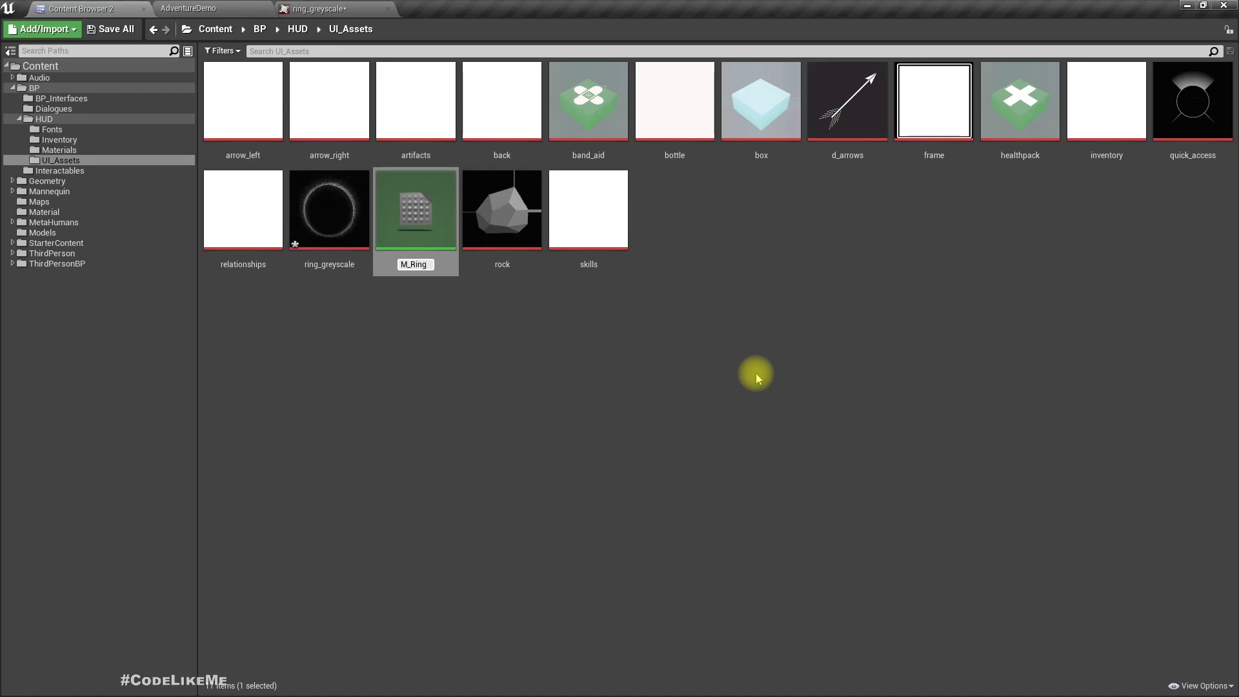
pyautogui.press('Return')
pyautogui.press('F2')
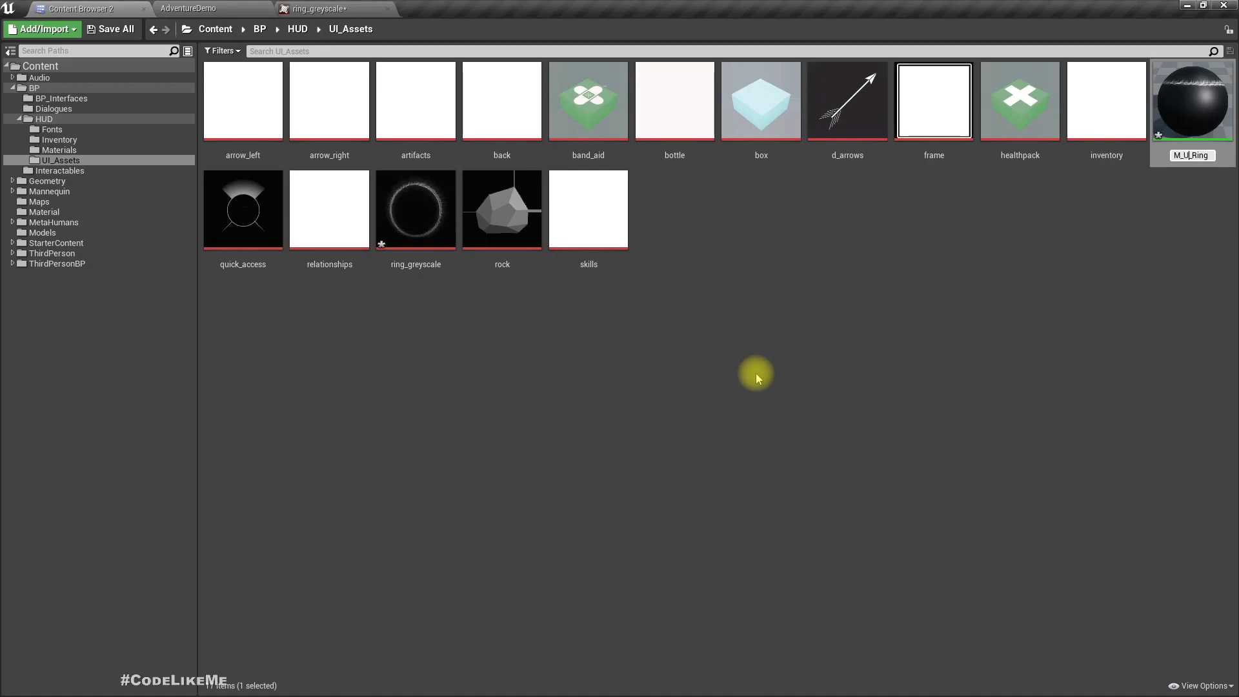
pyautogui.write('M_UI_Ring')
pyautogui.press('Return')
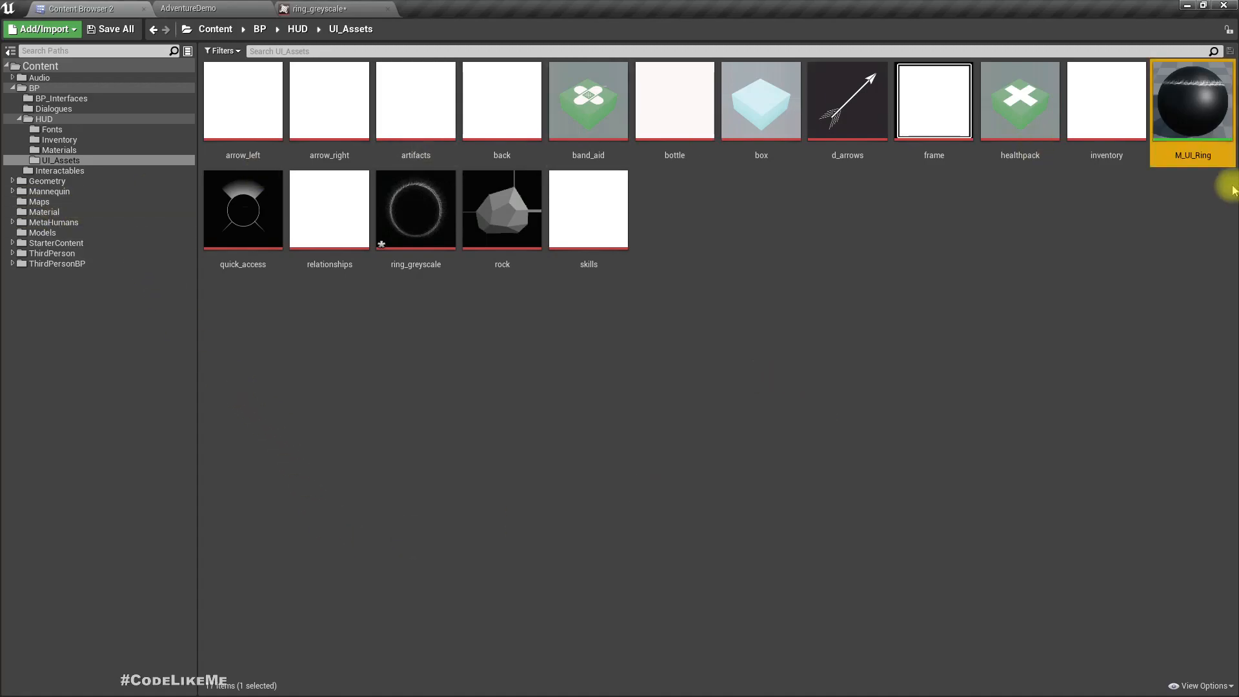
# - Move M_UI_Ring into the HUD Materials folder and open it for editing
pyautogui.moveTo(1202, 105); pyautogui.dragTo(48, 152)
pyautogui.click(79, 173)
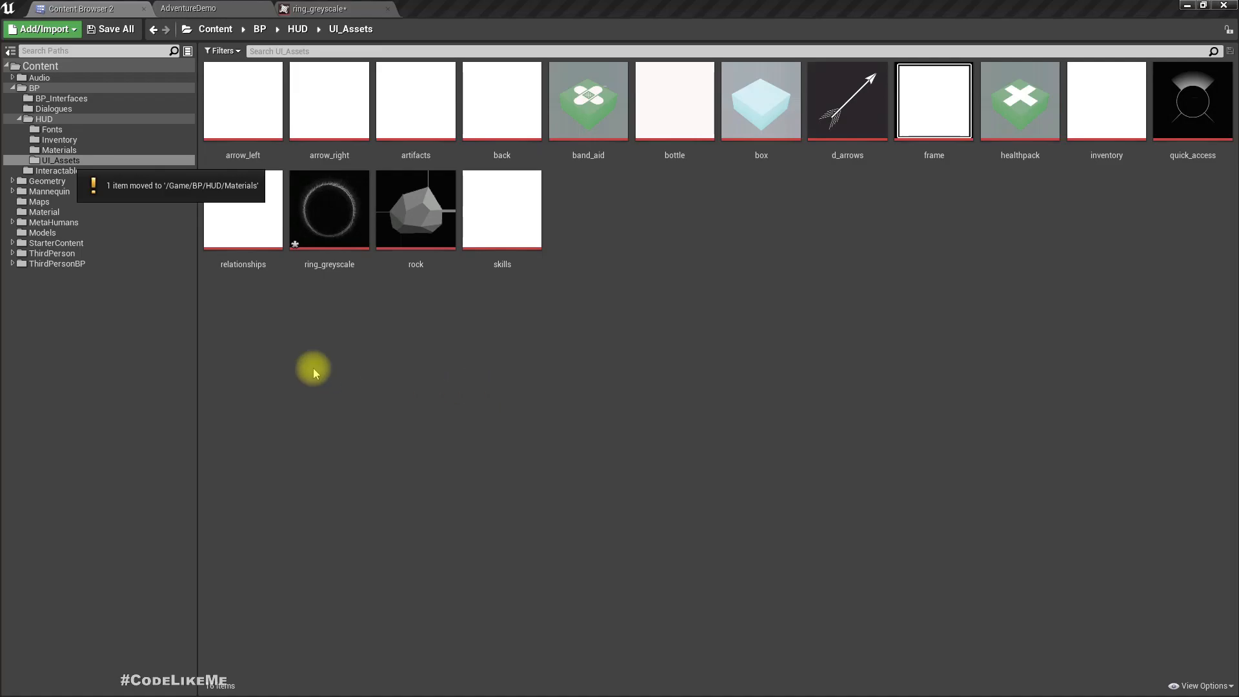
pyautogui.click(57, 149)
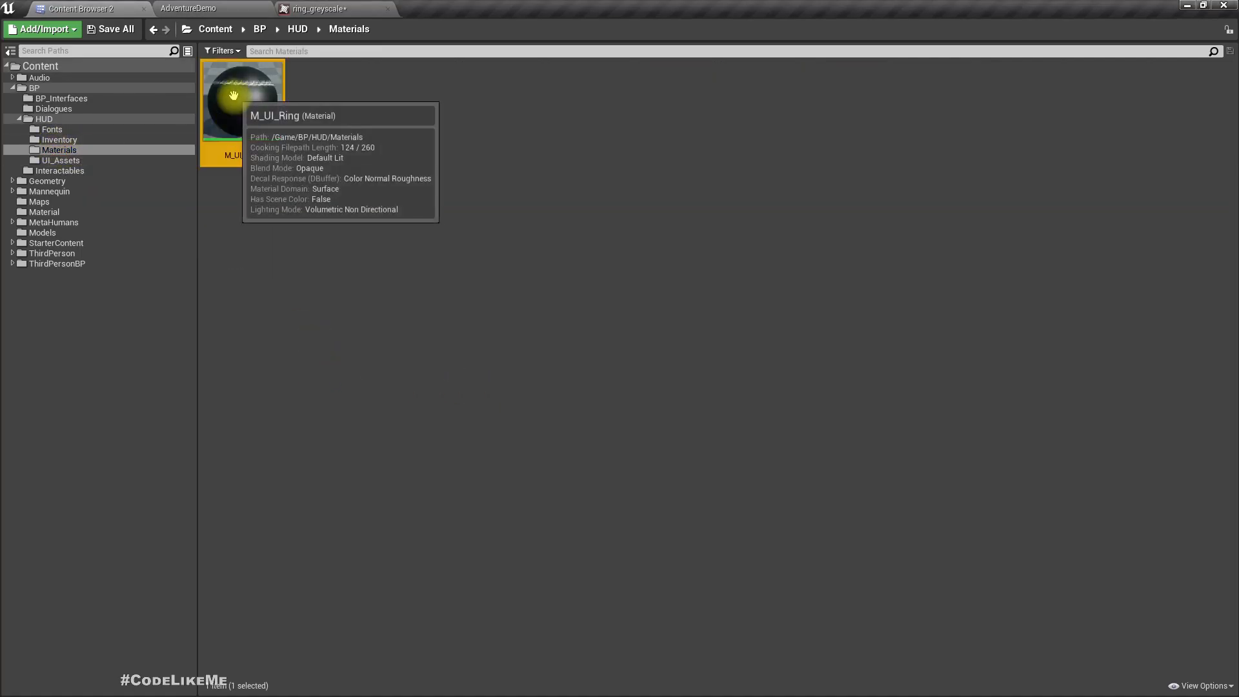
pyautogui.doubleClick(233, 95)
# - Set the material domain to User Interface and connect the Texture Sample's RGB output to Final Color
pyautogui.moveTo(165, 234); pyautogui.dragTo(91, 214)
pyautogui.scroll(4, 193, 256)
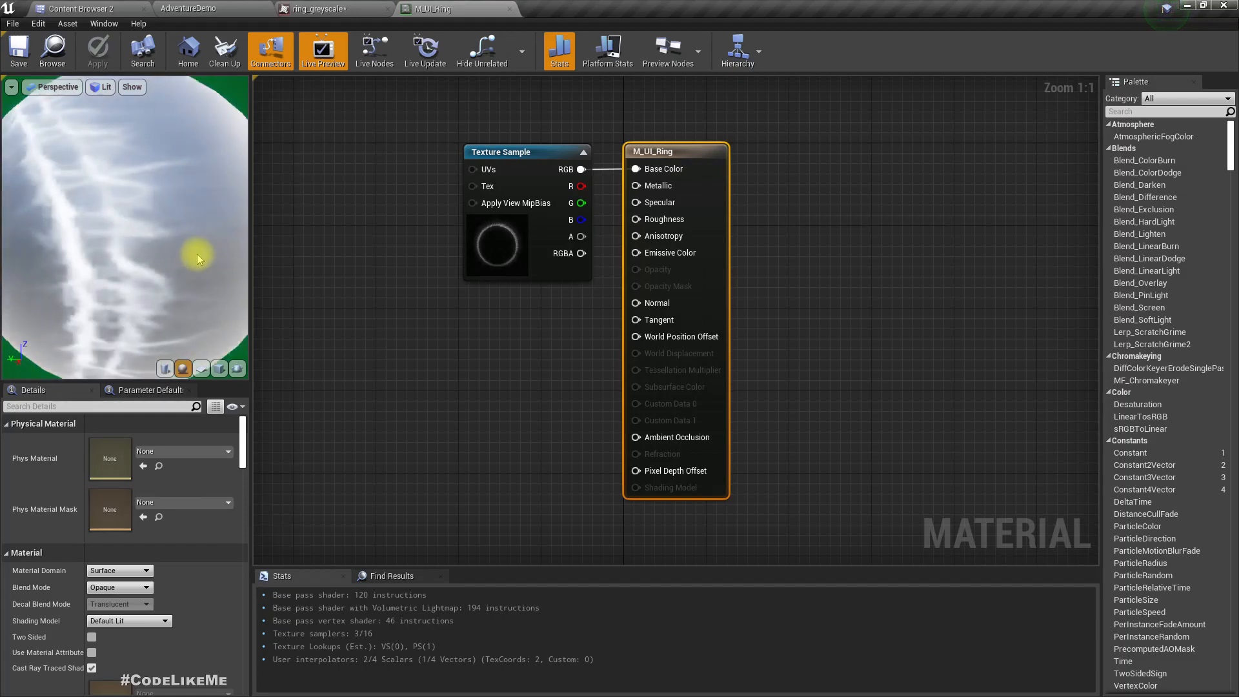
pyautogui.scroll(-6, 199, 260)
pyautogui.scroll(1, 198, 258)
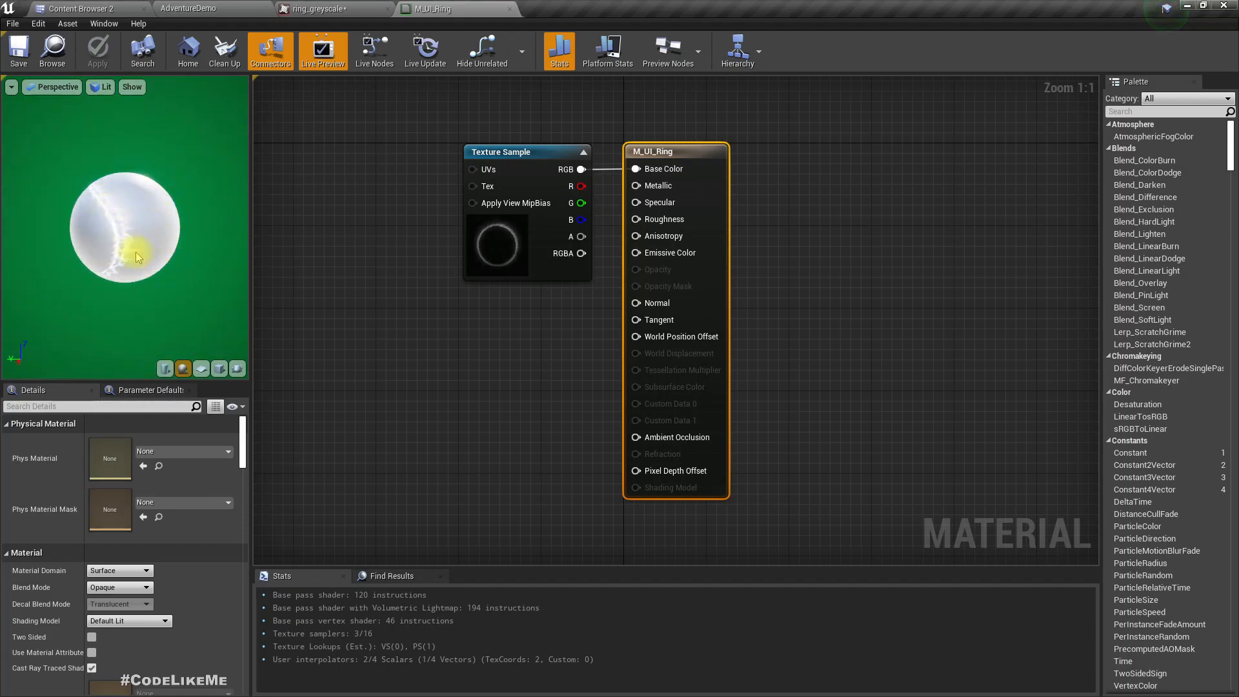
pyautogui.click(103, 571)
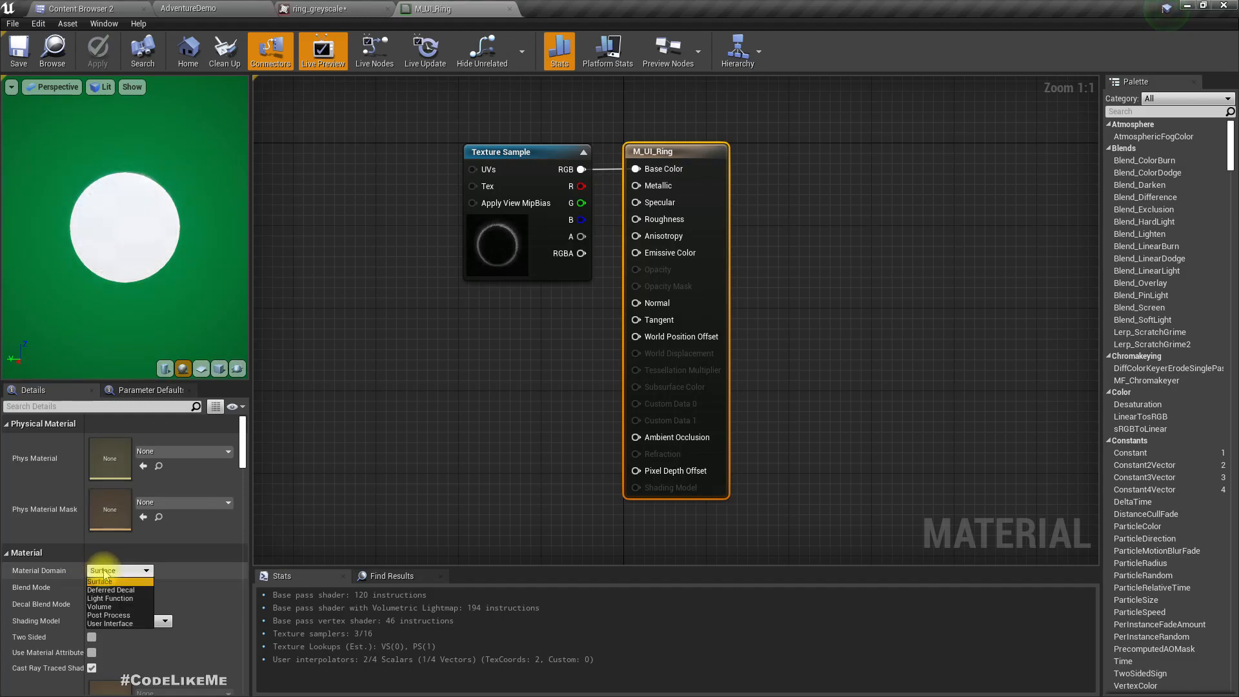
pyautogui.click(110, 624)
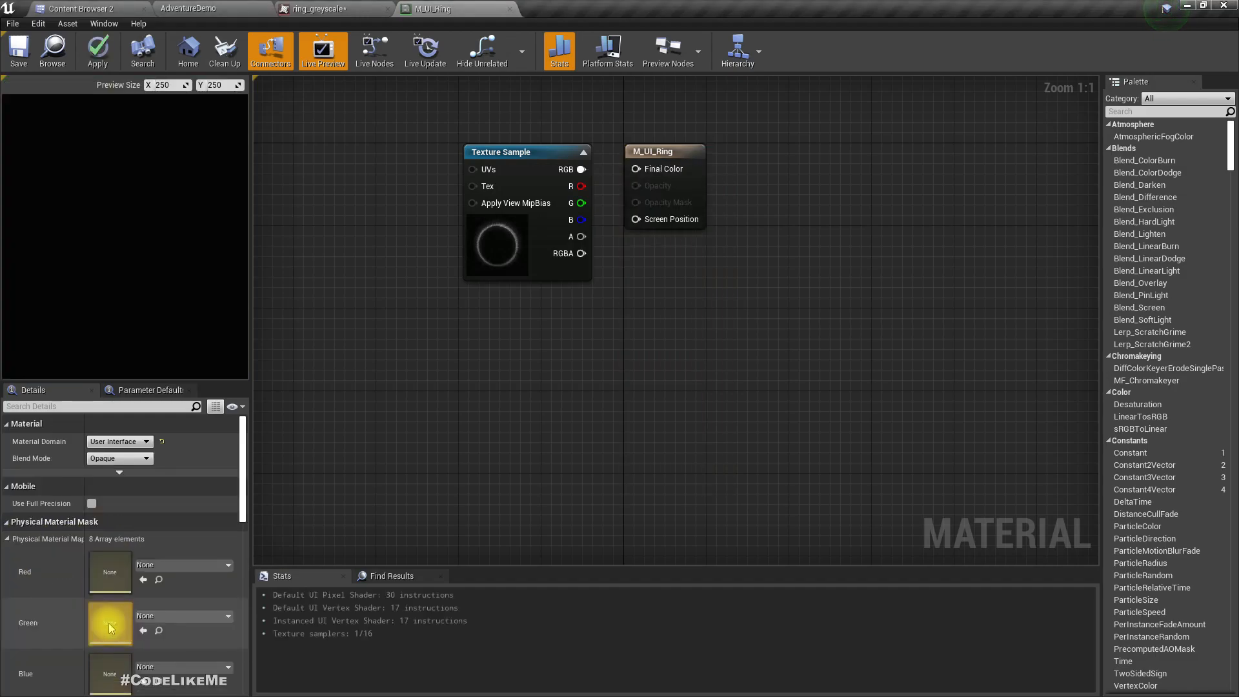
pyautogui.moveTo(689, 161); pyautogui.dragTo(580, 169)
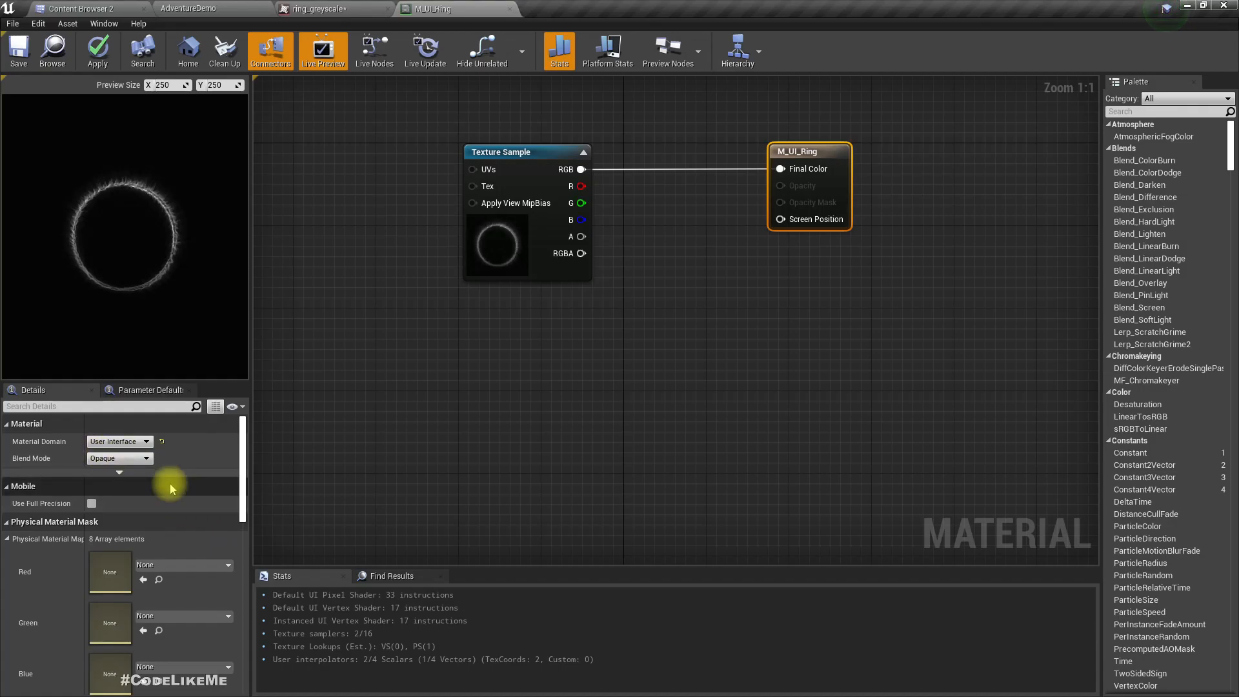
# - Set the blend mode to Additive and connect the Texture Sample's red output to Opacity
pyautogui.click(108, 459)
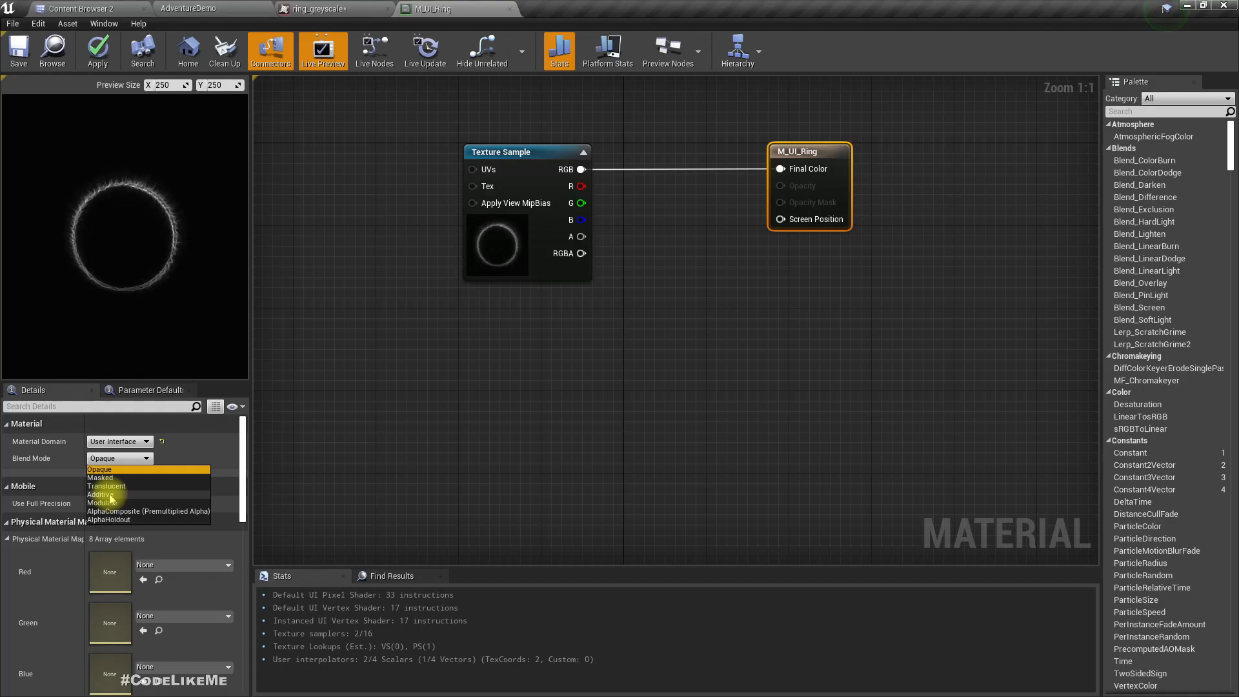
pyautogui.click(101, 495)
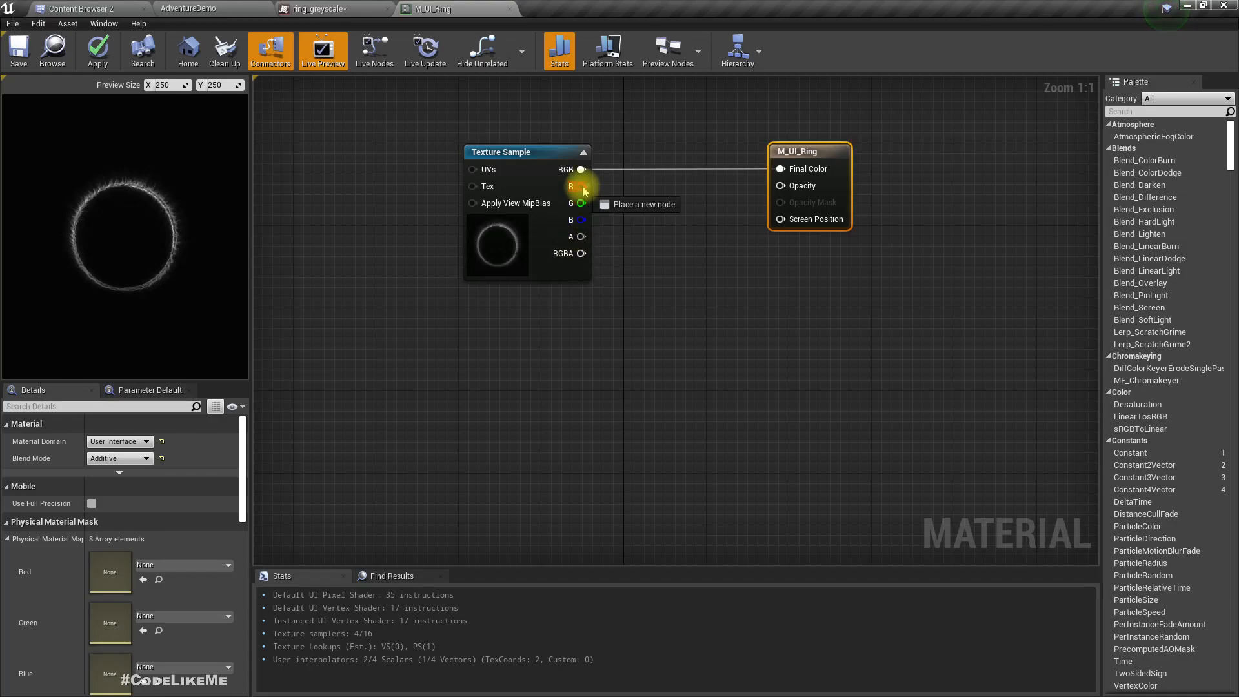
pyautogui.moveTo(583, 190); pyautogui.dragTo(803, 186)
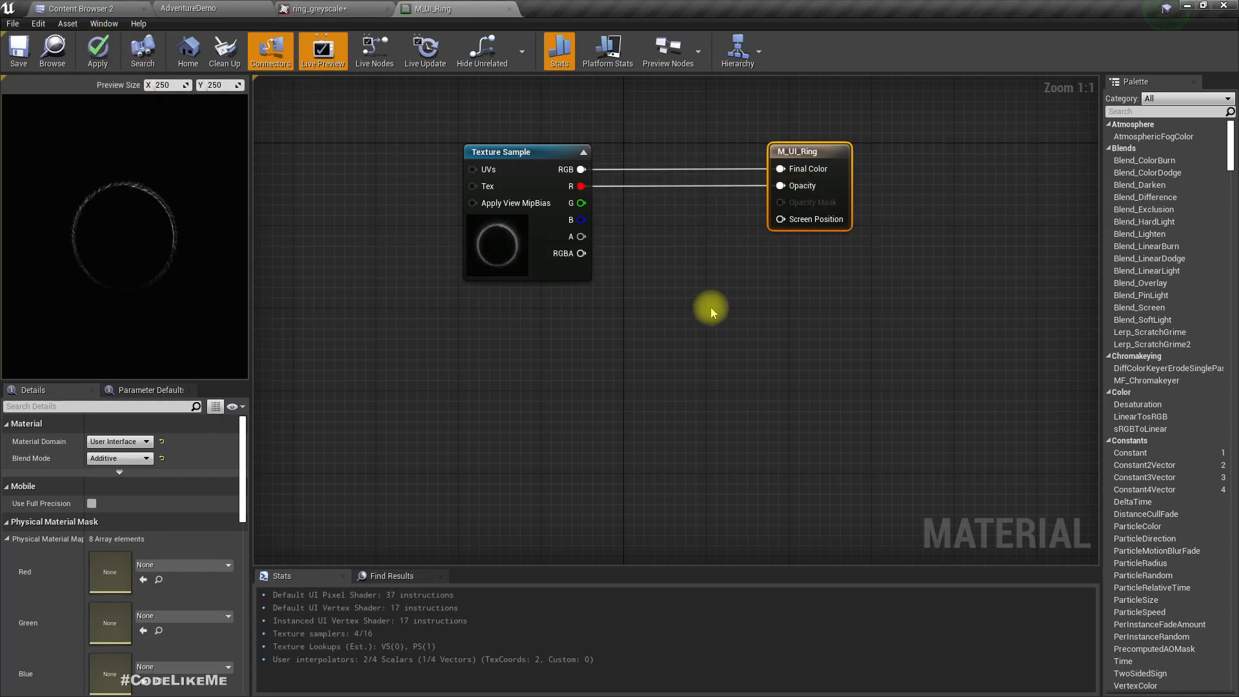
# - Try the Texture Sample's RGB, green and blue outputs in turn as the Opacity source
pyautogui.scroll(5, 183, 213)
pyautogui.moveTo(581, 169); pyautogui.dragTo(786, 186)
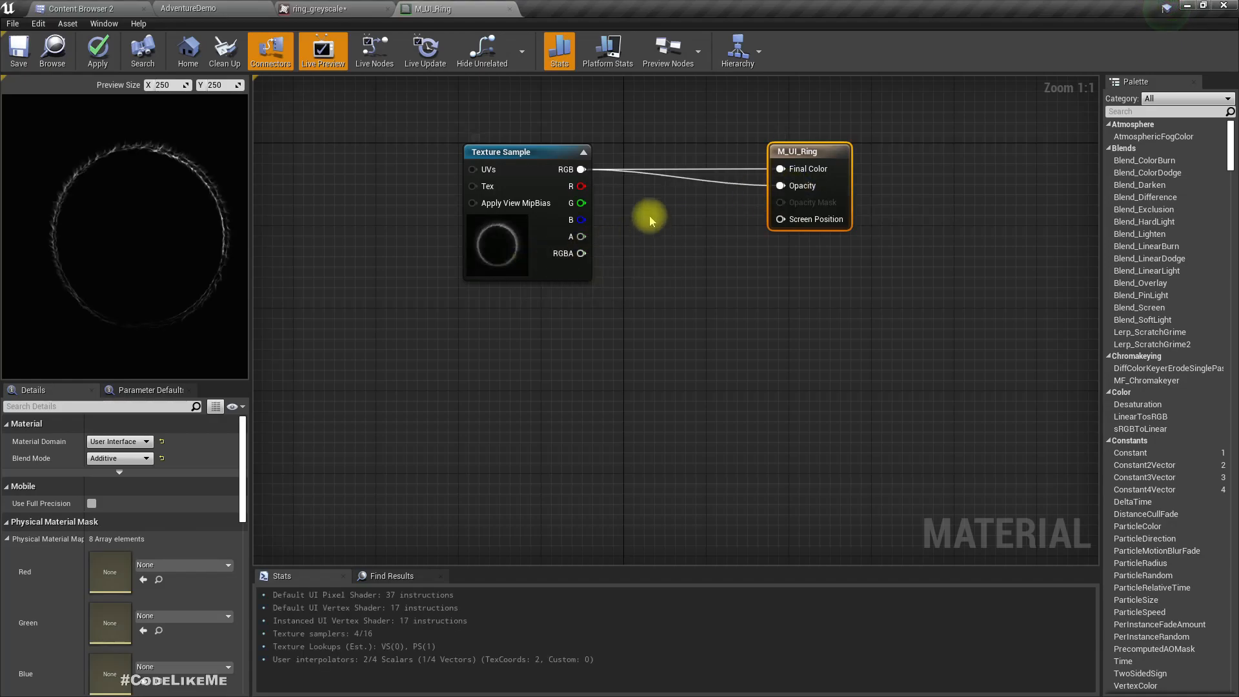
pyautogui.moveTo(583, 186); pyautogui.dragTo(804, 188)
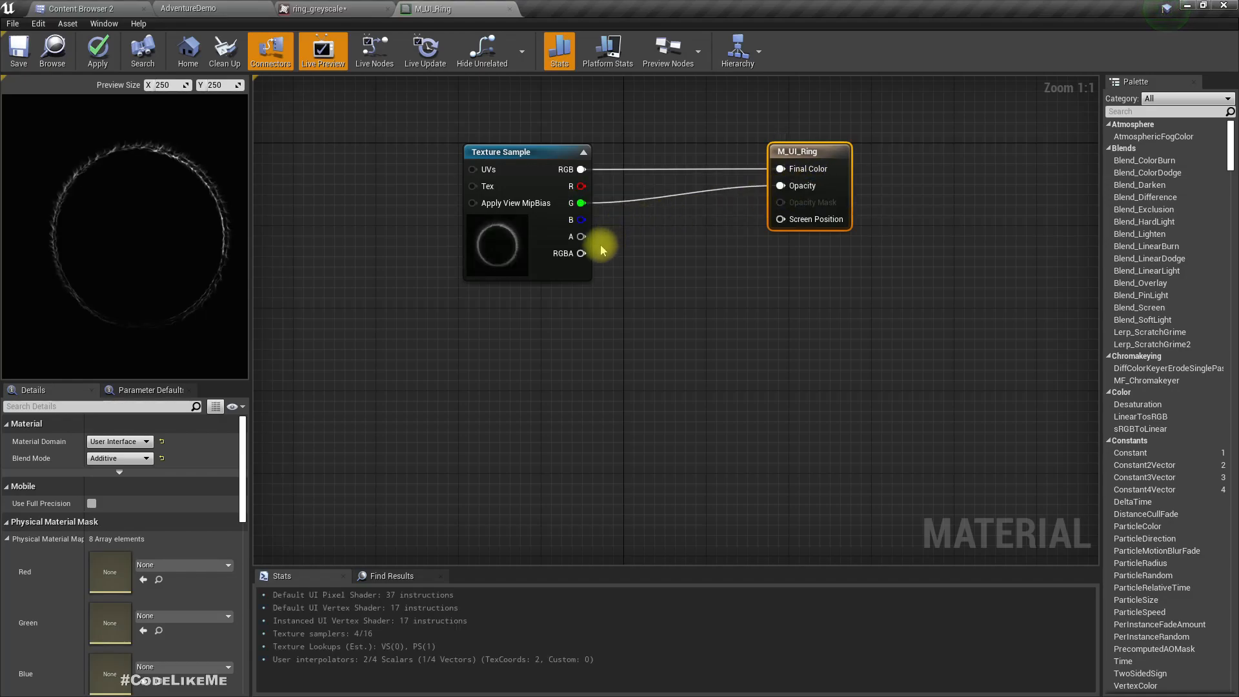
pyautogui.moveTo(582, 220); pyautogui.dragTo(804, 186)
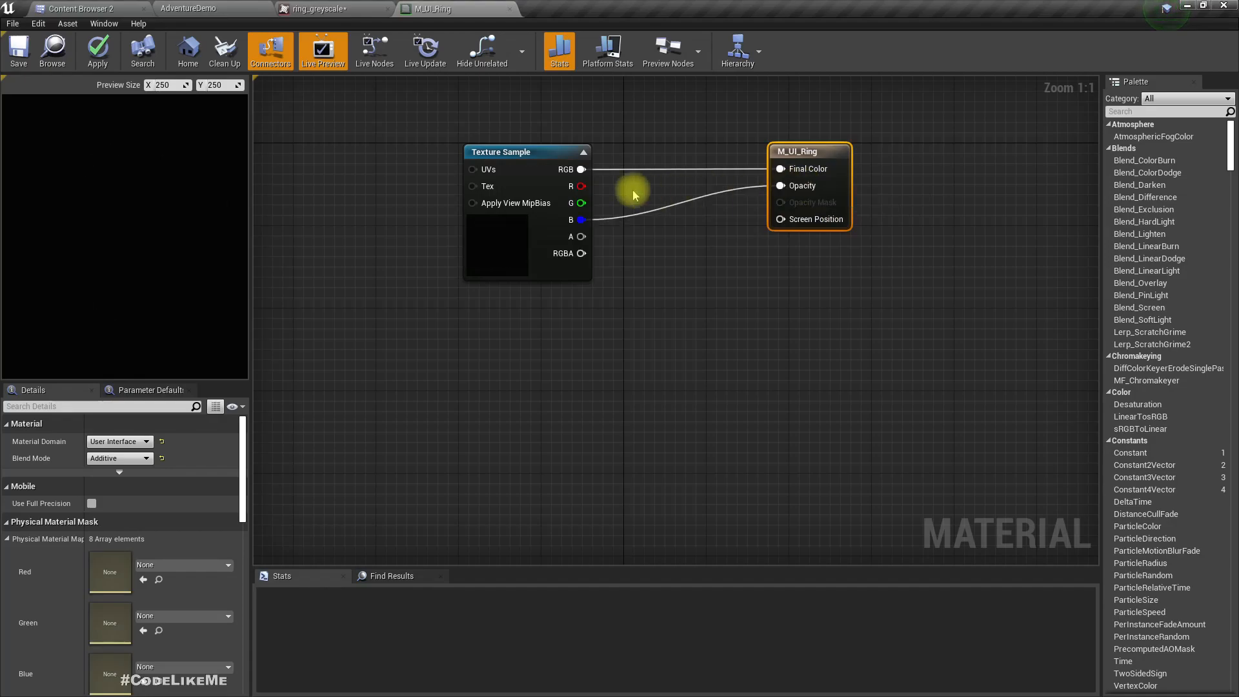
pyautogui.moveTo(581, 187); pyautogui.dragTo(665, 191)
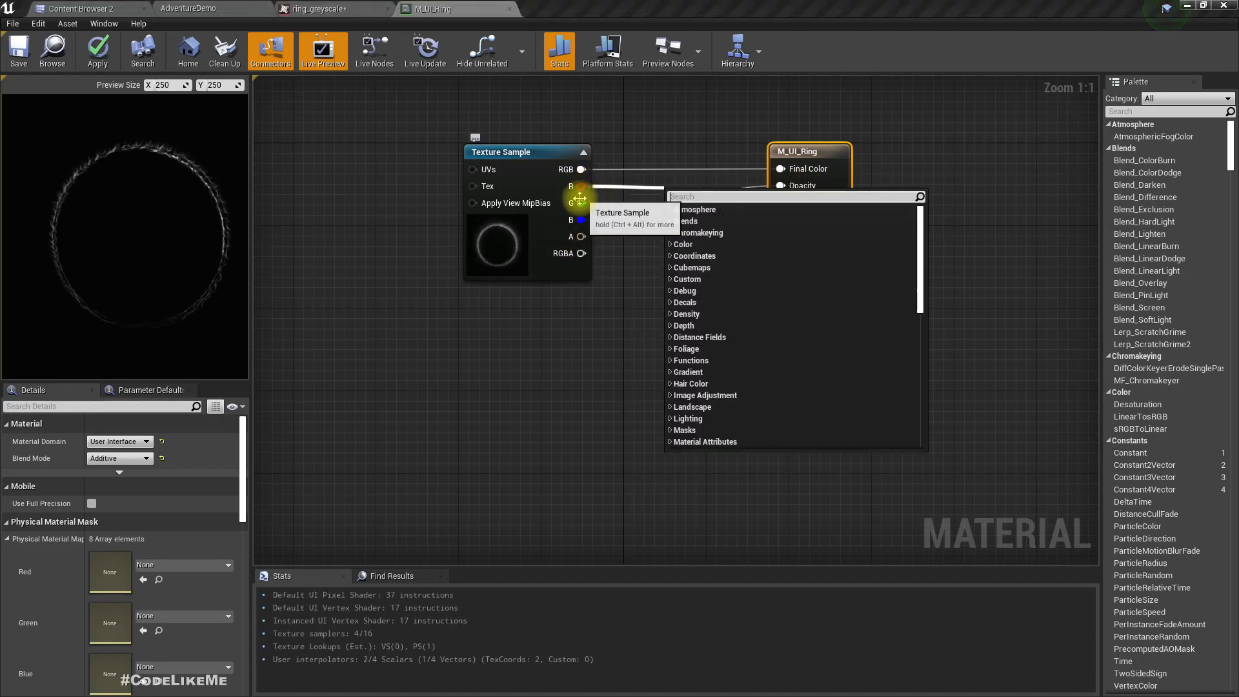
# - Reconnect the Texture Sample's red output to Opacity and apply the material changes
pyautogui.moveTo(579, 187); pyautogui.dragTo(782, 187)
pyautogui.hotkey('ctrl', 'Tab')
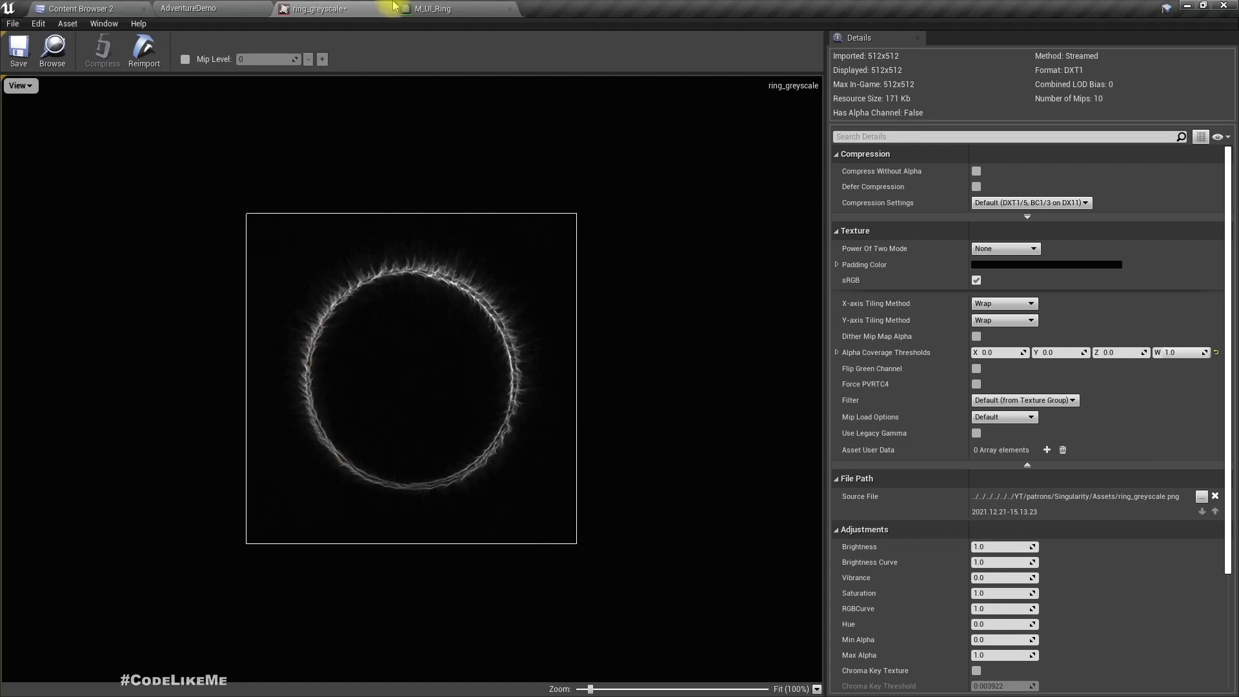
pyautogui.click(434, 8)
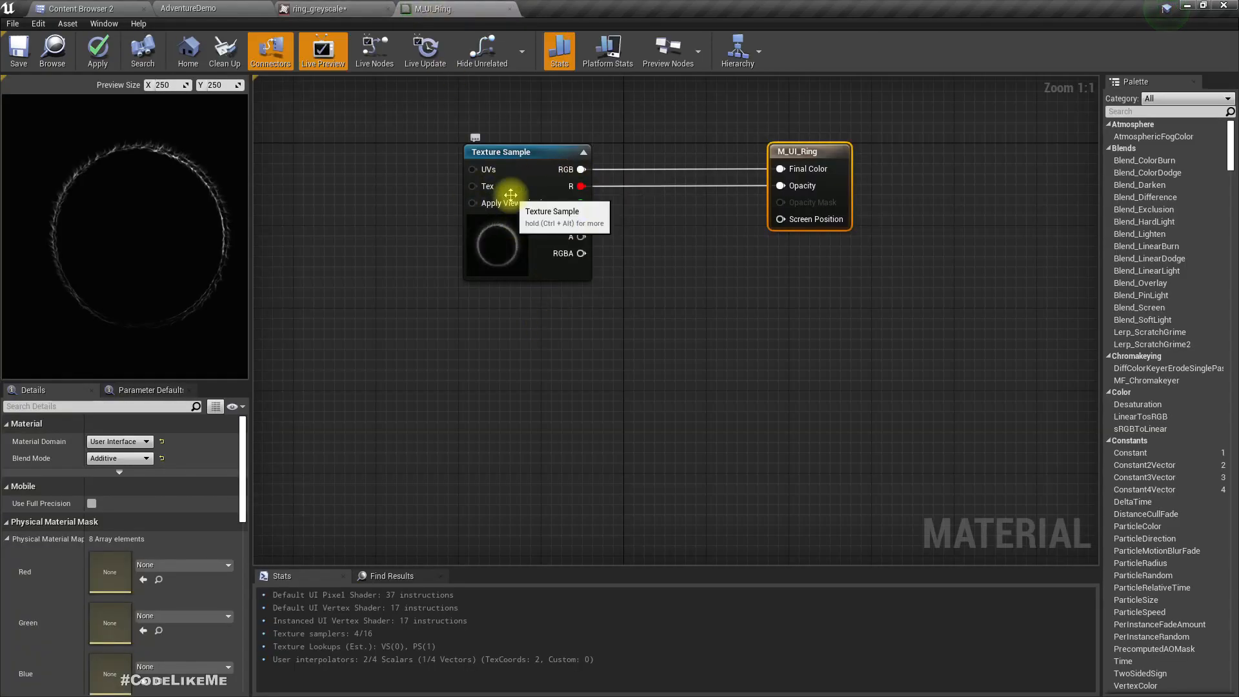
pyautogui.click(97, 50)
# - Examine the enlarged M_UI_Ring thumbnail in the Materials folder and return to the material graph
pyautogui.click(74, 9)
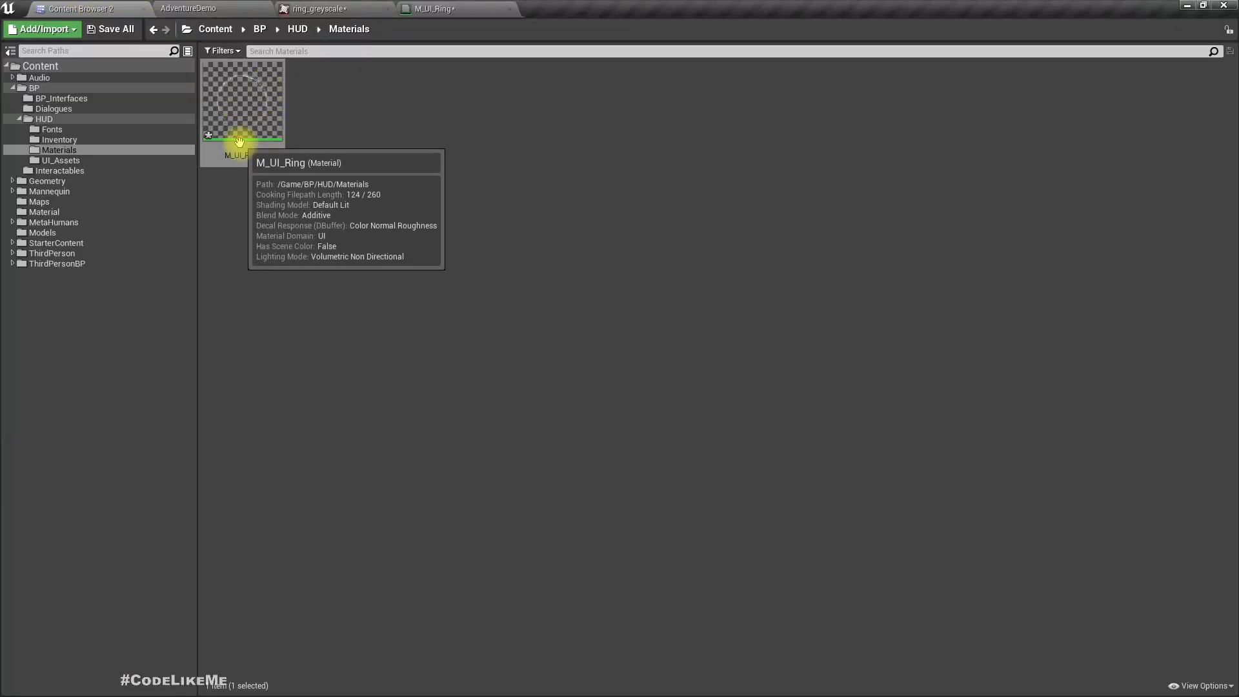
pyautogui.keyDown('ctrl'); pyautogui.scroll(3, 250, 117); pyautogui.keyUp('ctrl')
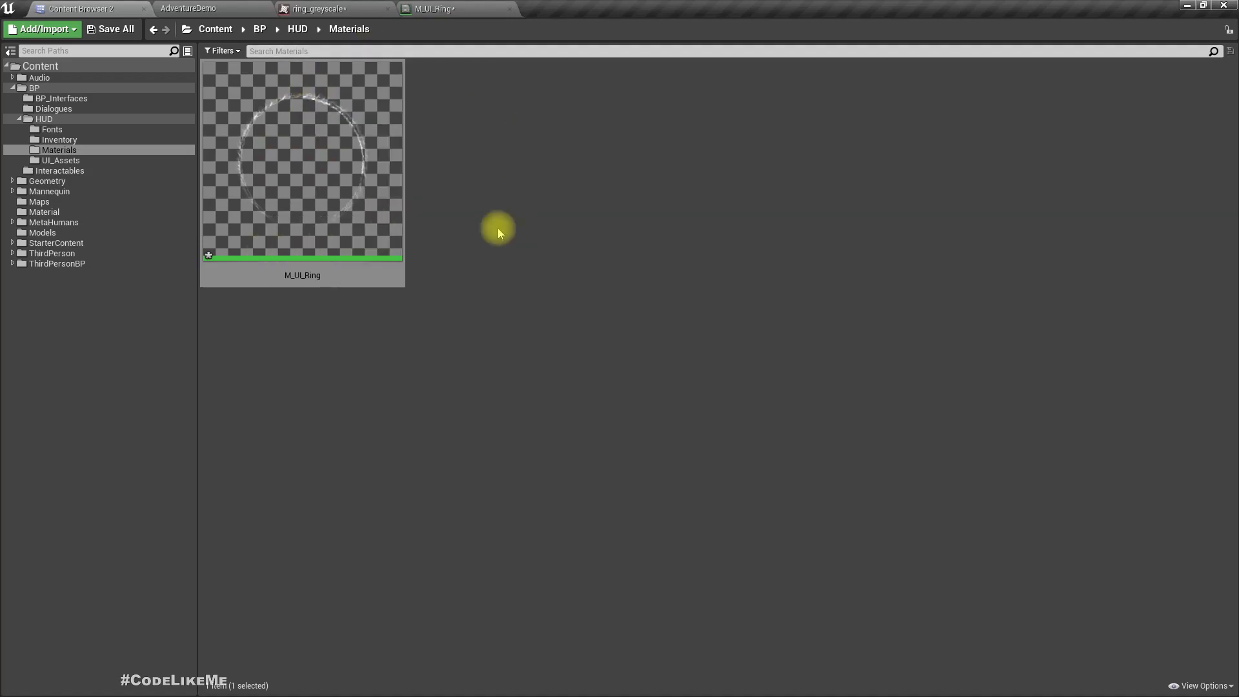
pyautogui.click(439, 9)
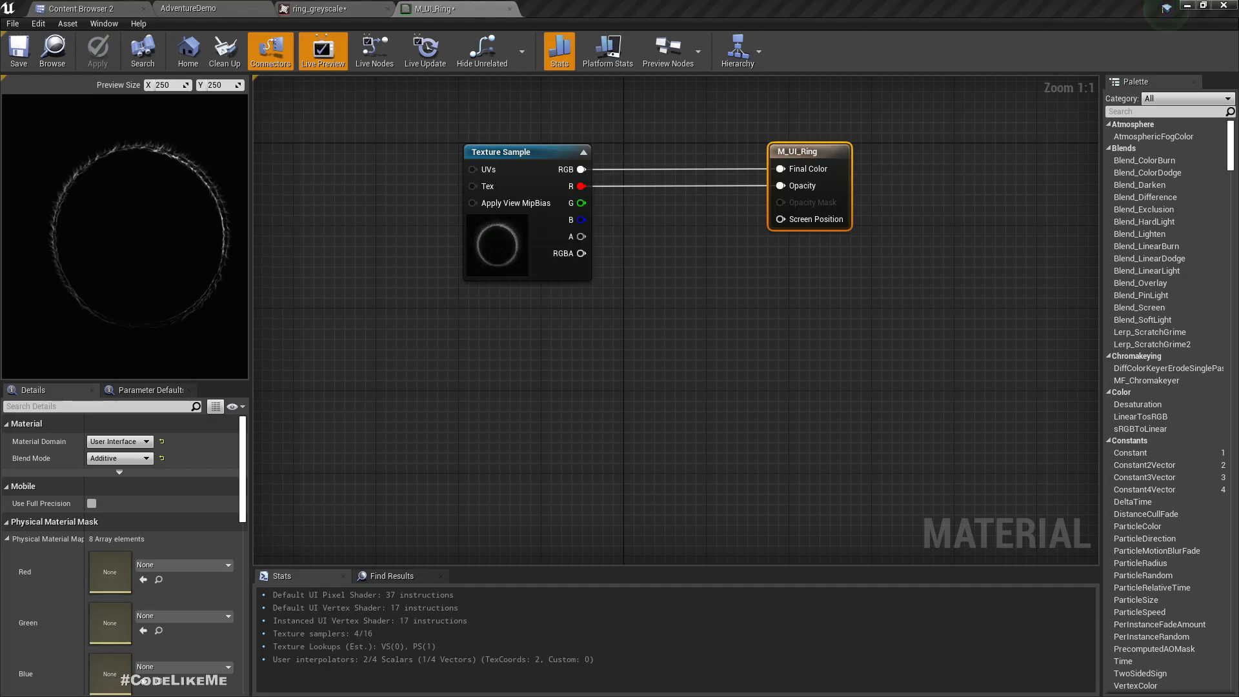
# - Move the M_UI_Ring output node farther from the Texture Sample to make room between them
pyautogui.click(432, 321)
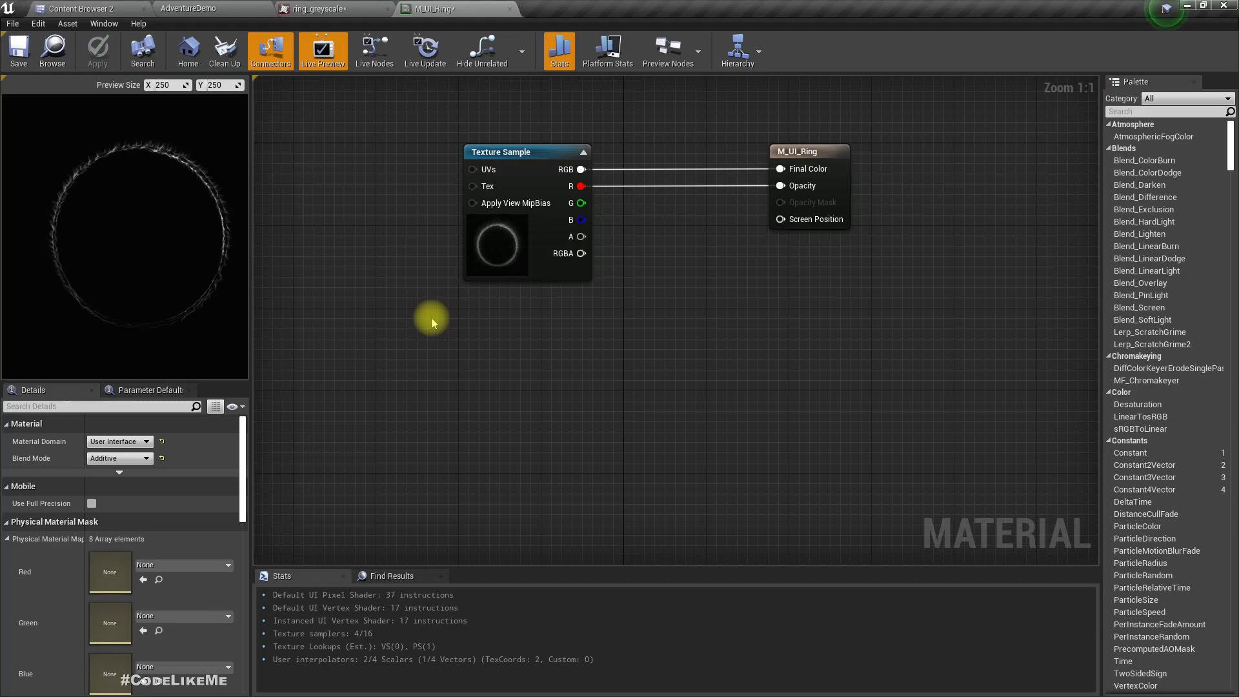
pyautogui.moveTo(829, 158); pyautogui.dragTo(910, 158)
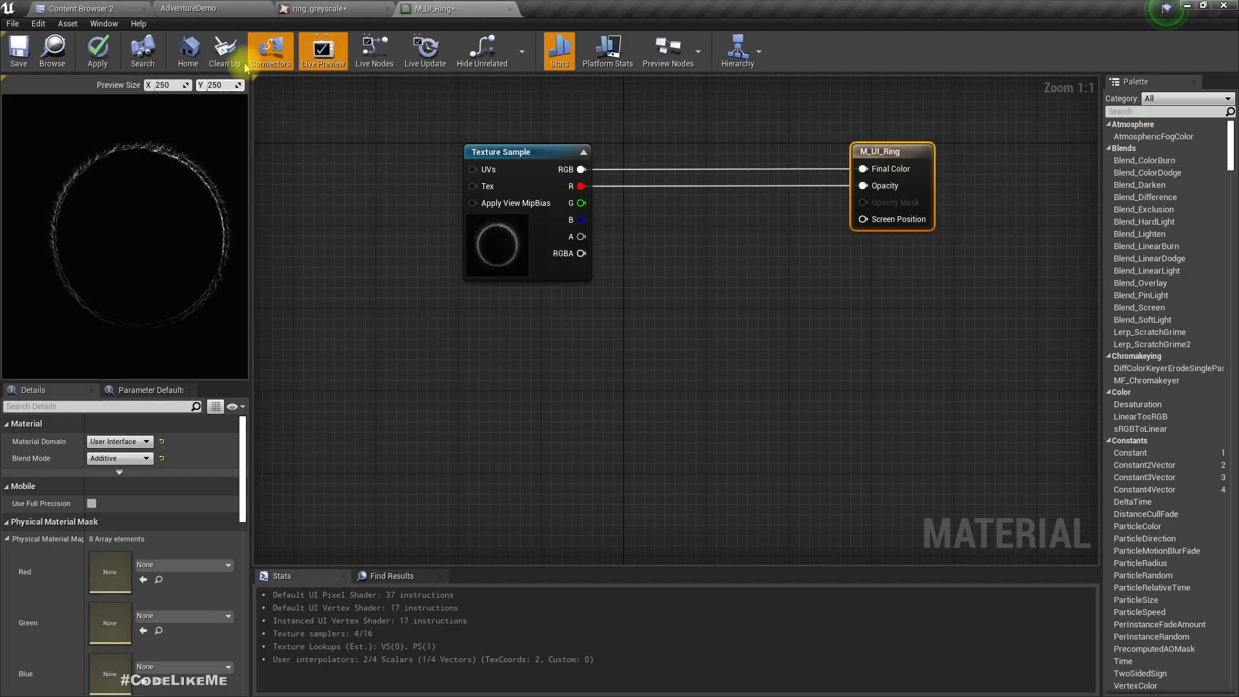
# - Open the wdg_tips widget from the BP/HUD content folder
pyautogui.click(86, 6)
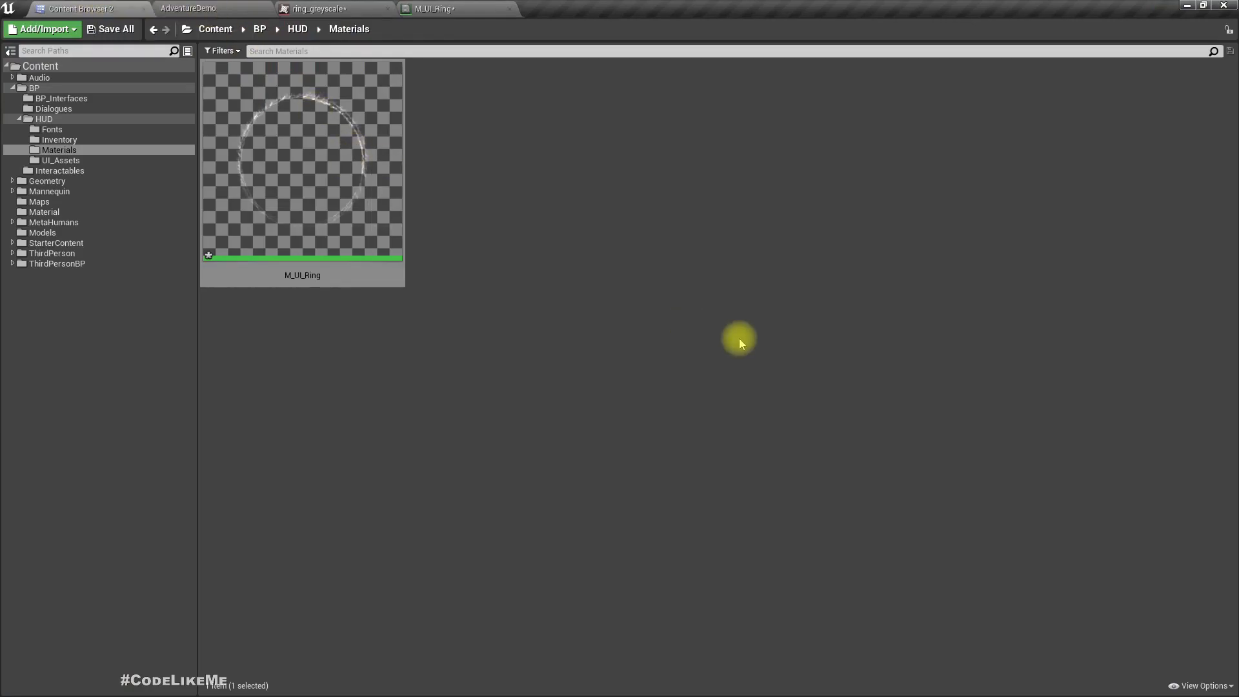
pyautogui.keyDown('ctrl'); pyautogui.scroll(-3, 669, 302); pyautogui.keyUp('ctrl')
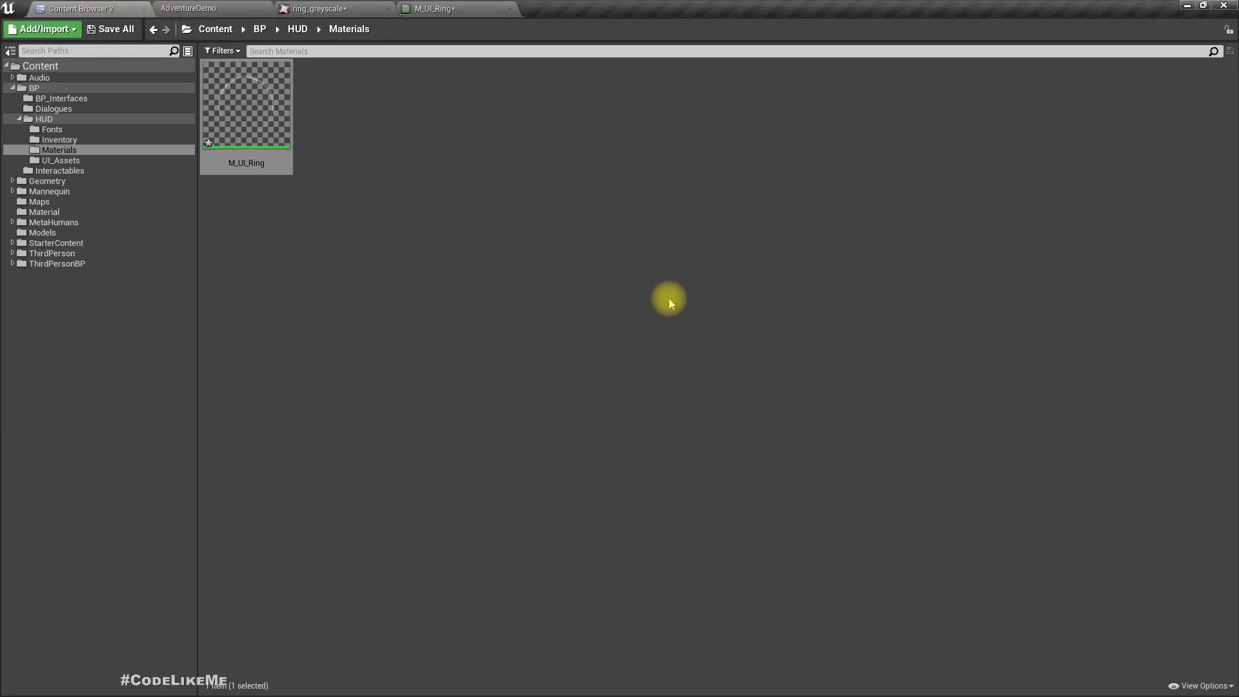
pyautogui.click(52, 118)
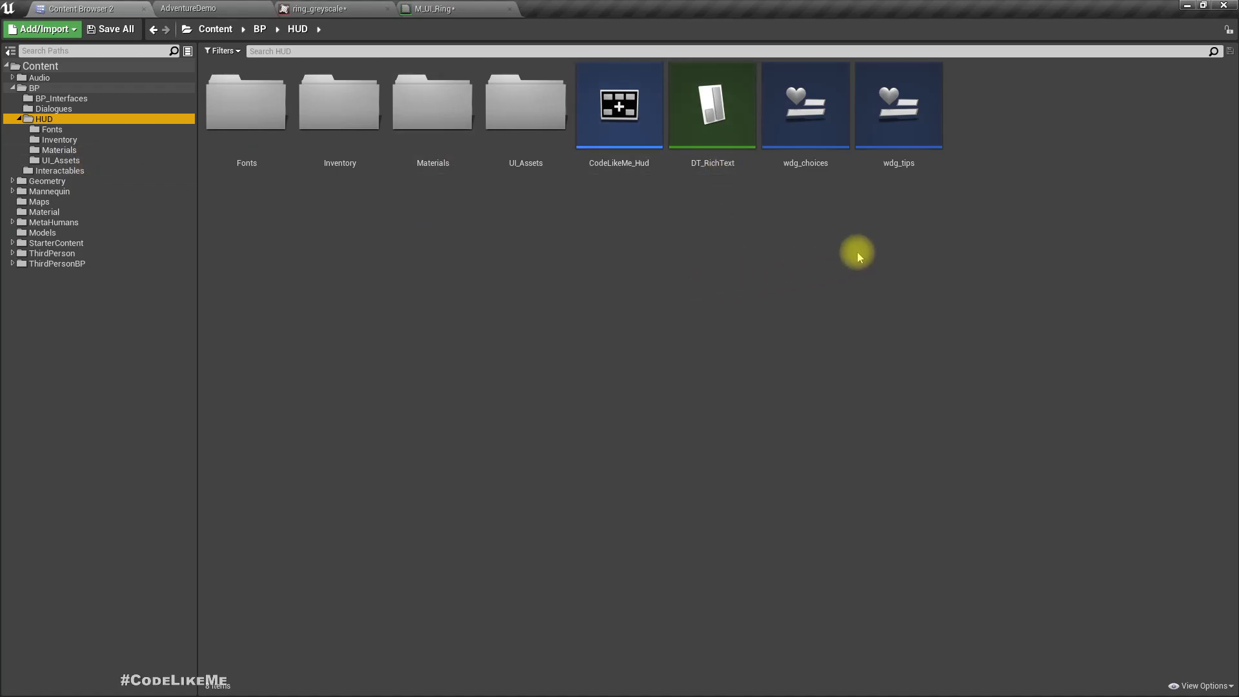
pyautogui.doubleClick(899, 103)
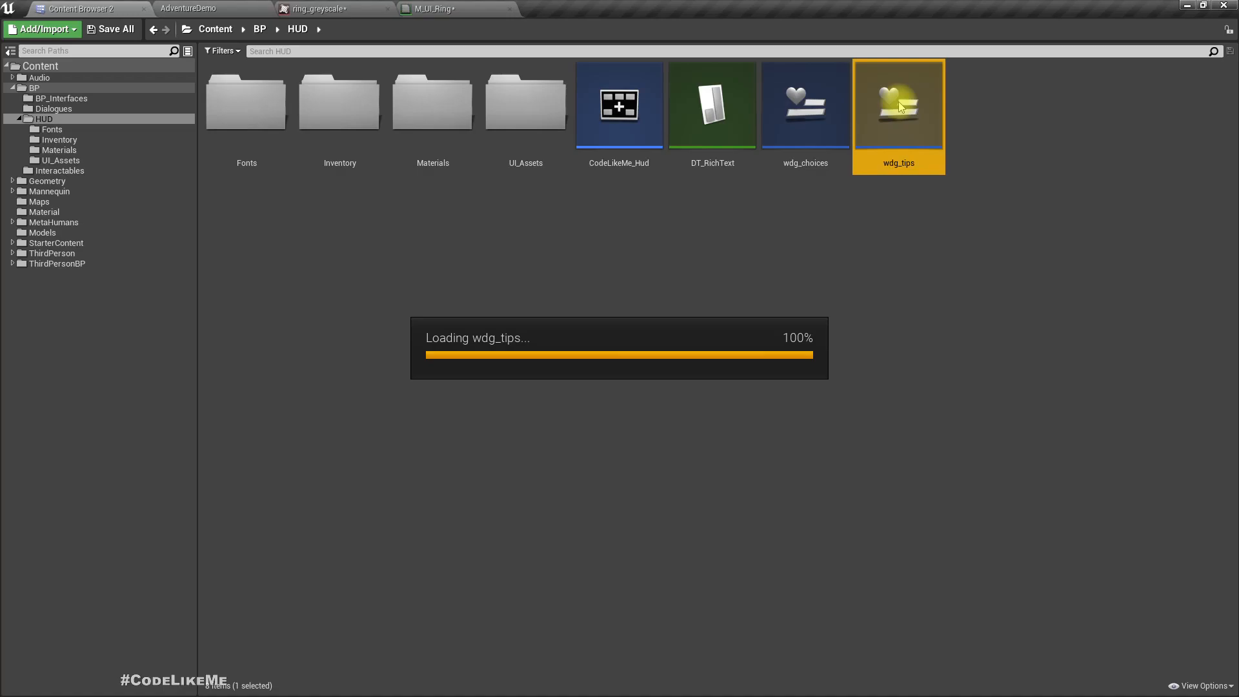
# - Examine the +10% Confidence tip on the widget canvas and the settings of its Border TopLeft container
pyautogui.scroll(5, 291, 183)
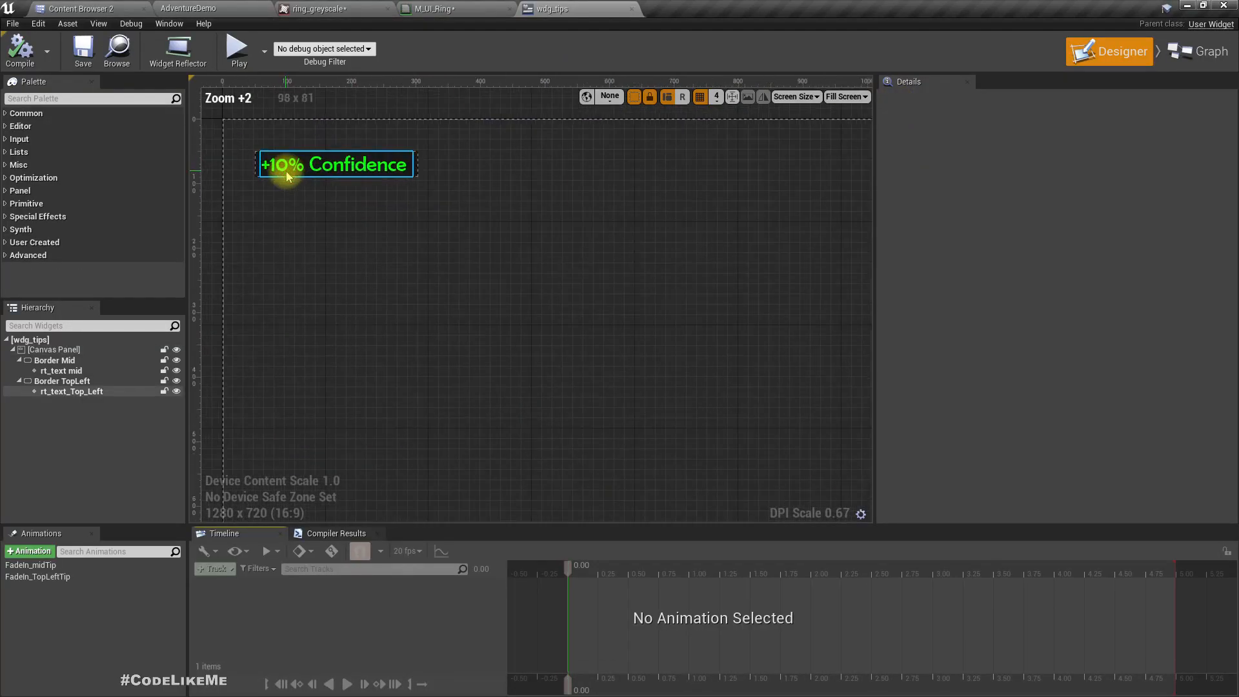
pyautogui.moveTo(280, 221); pyautogui.dragTo(276, 248, button='right')
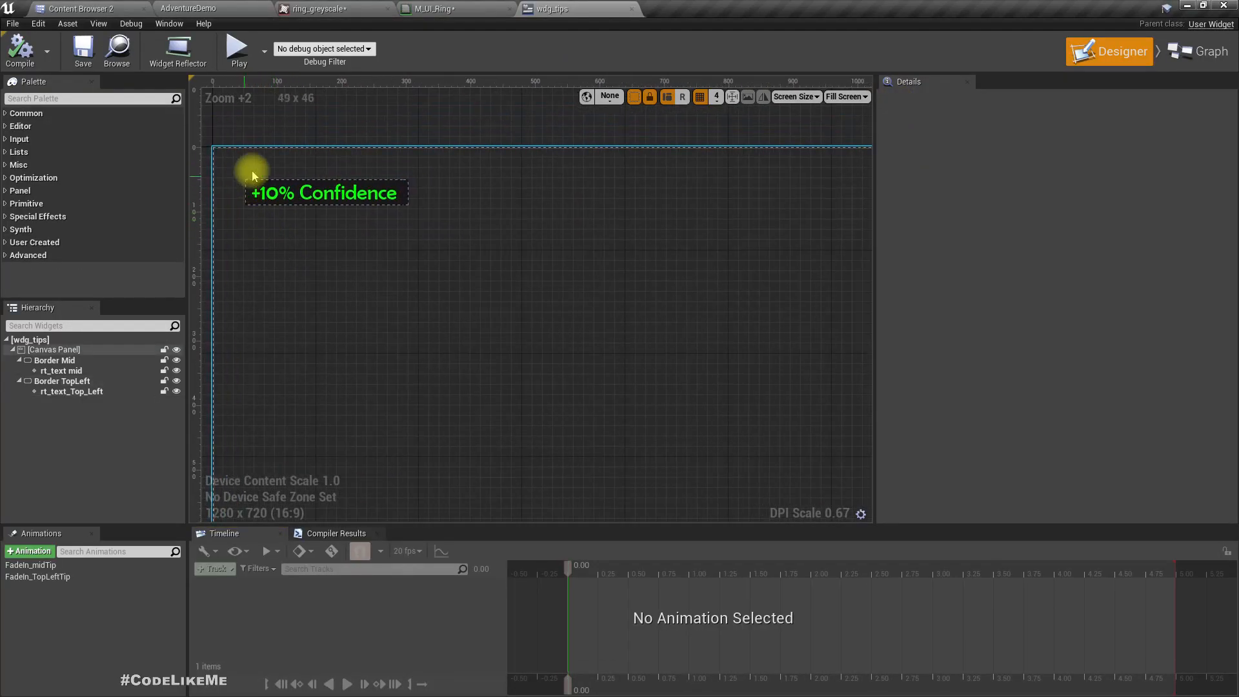
pyautogui.click(300, 205)
pyautogui.click(240, 171)
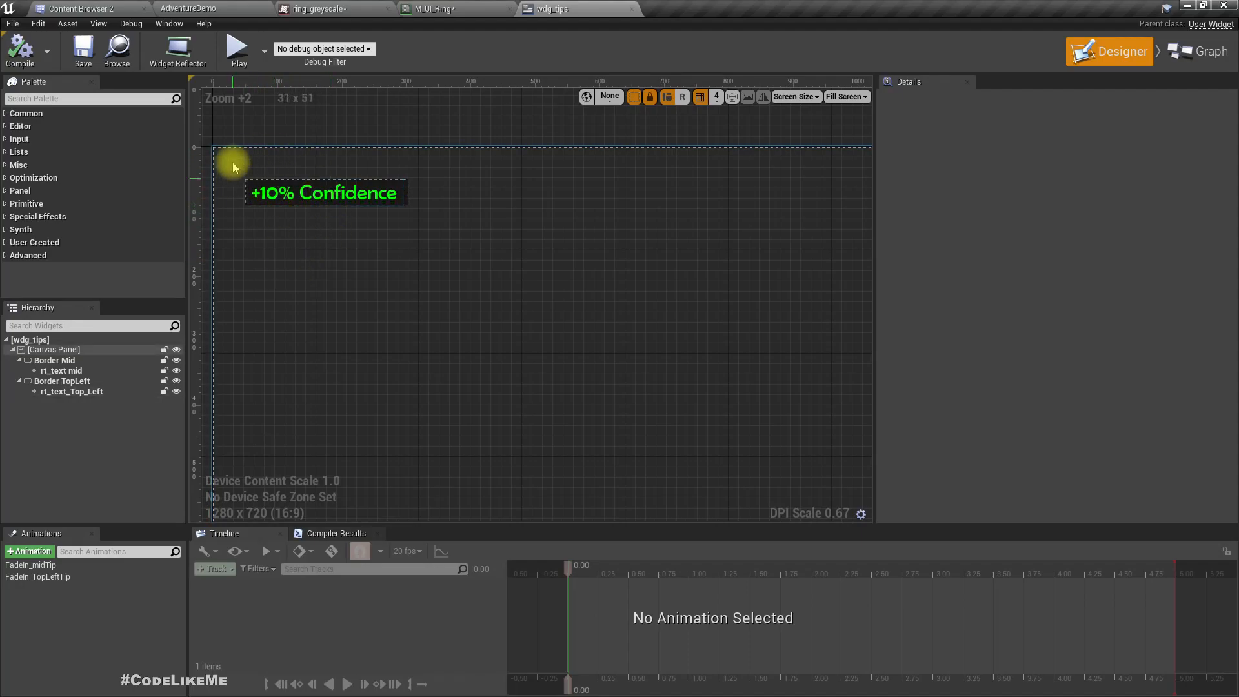
pyautogui.scroll(-4, 452, 313)
pyautogui.moveTo(471, 346); pyautogui.dragTo(387, 301, button='right')
pyautogui.scroll(3, 232, 225)
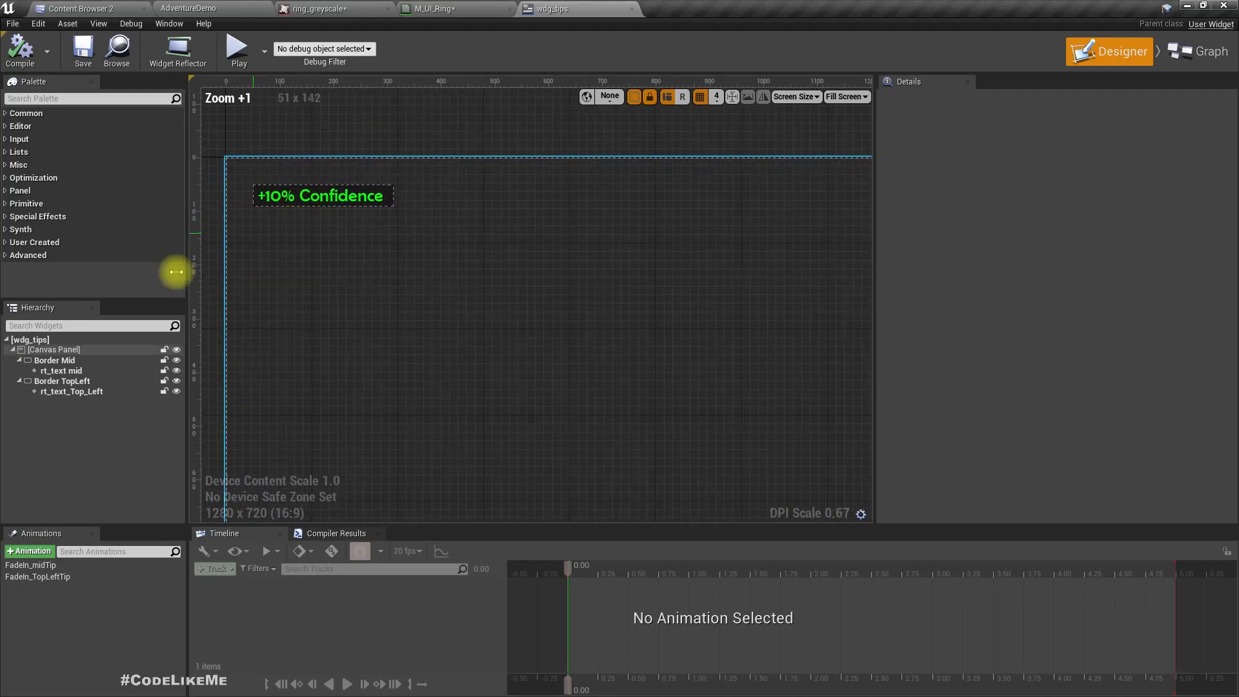
pyautogui.click(64, 382)
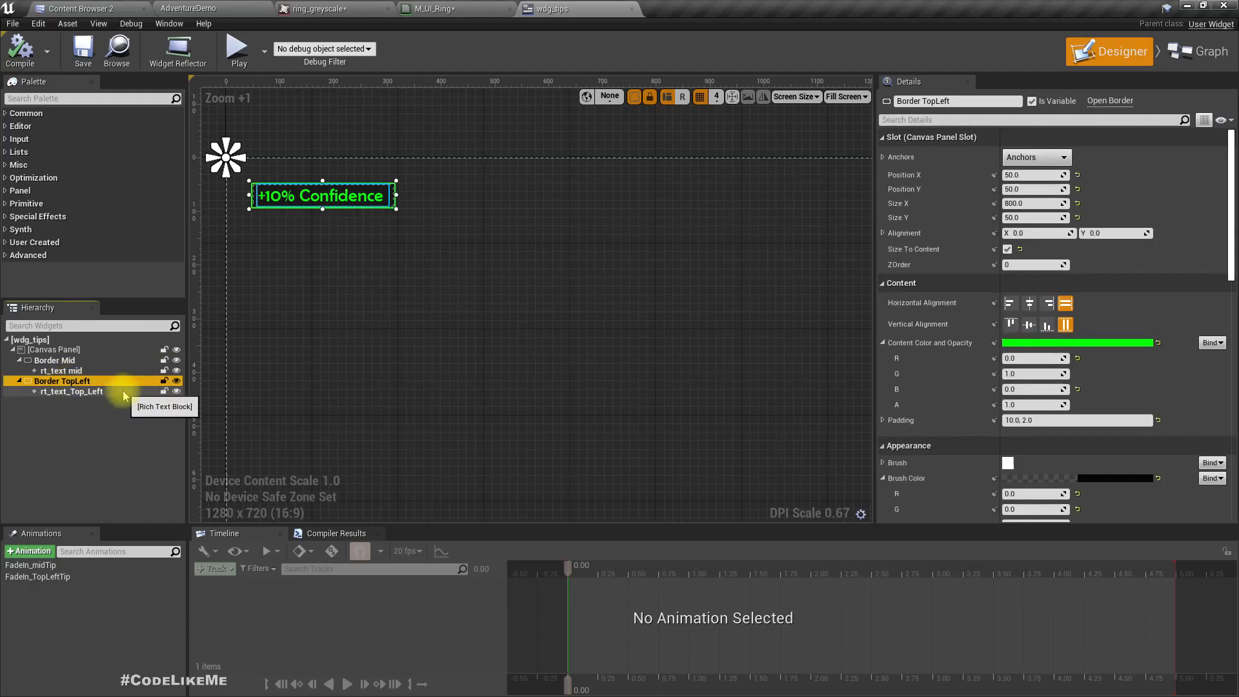
pyautogui.rightClick(64, 384)
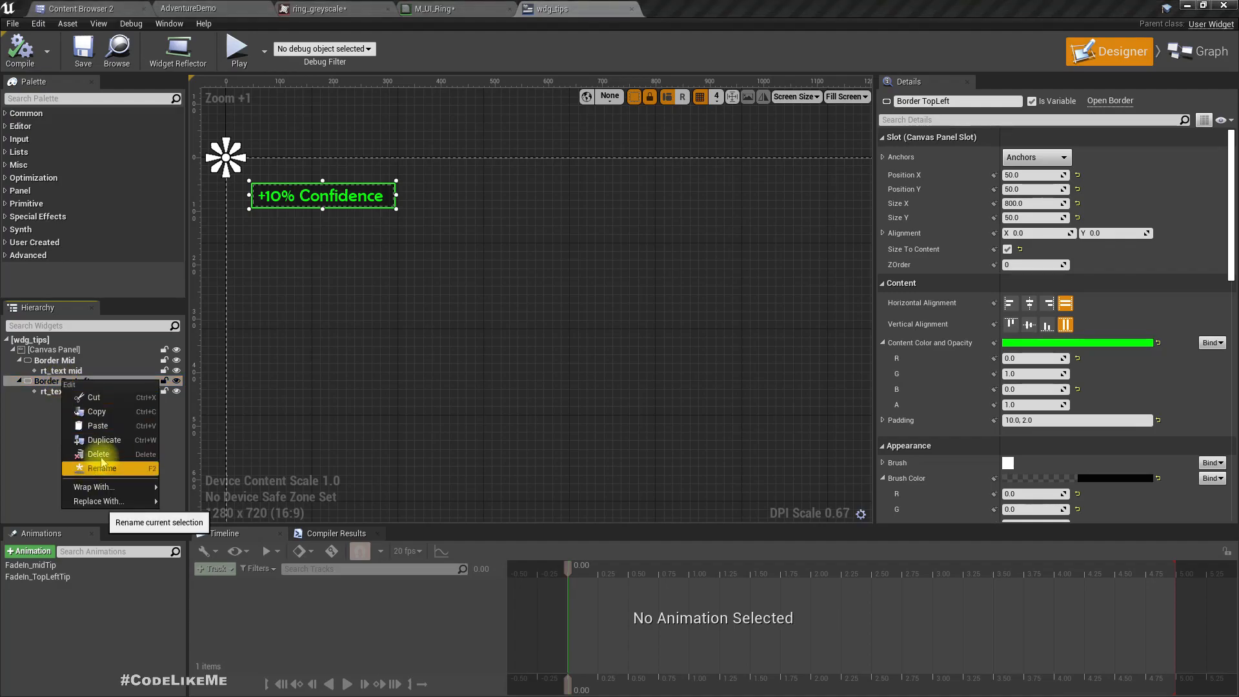
# - Add an Image widget to the Canvas Panel and place it below the tip text at about X 128, Y 156
pyautogui.click(24, 99)
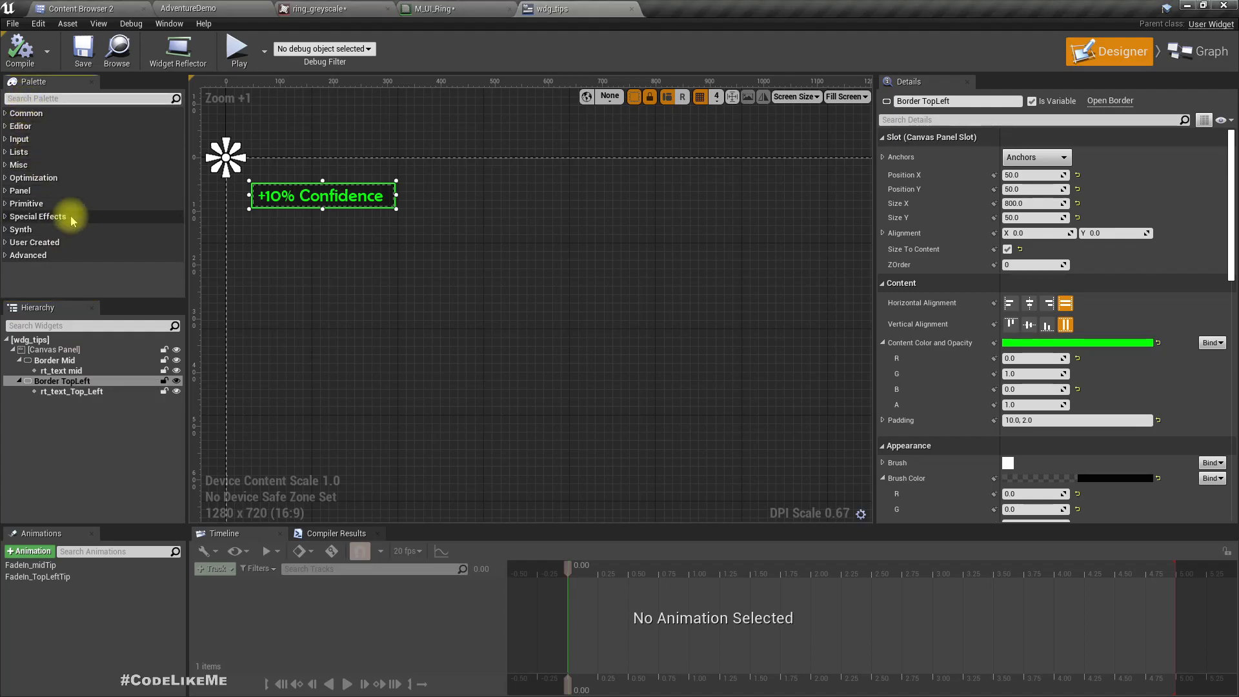
pyautogui.write('image')
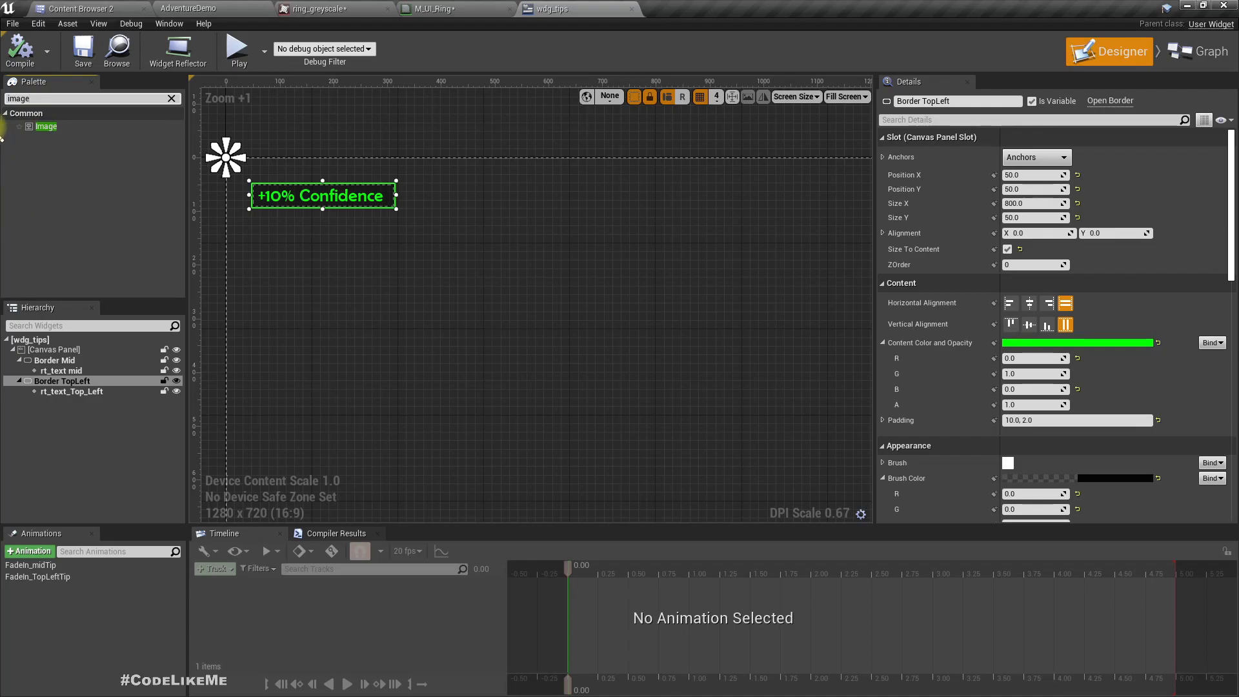
pyautogui.click(40, 127)
pyautogui.moveTo(78, 386)
pyautogui.mouseDown()
pyautogui.moveTo(50, 395)
pyautogui.moveTo(63, 389)
pyautogui.mouseUp()
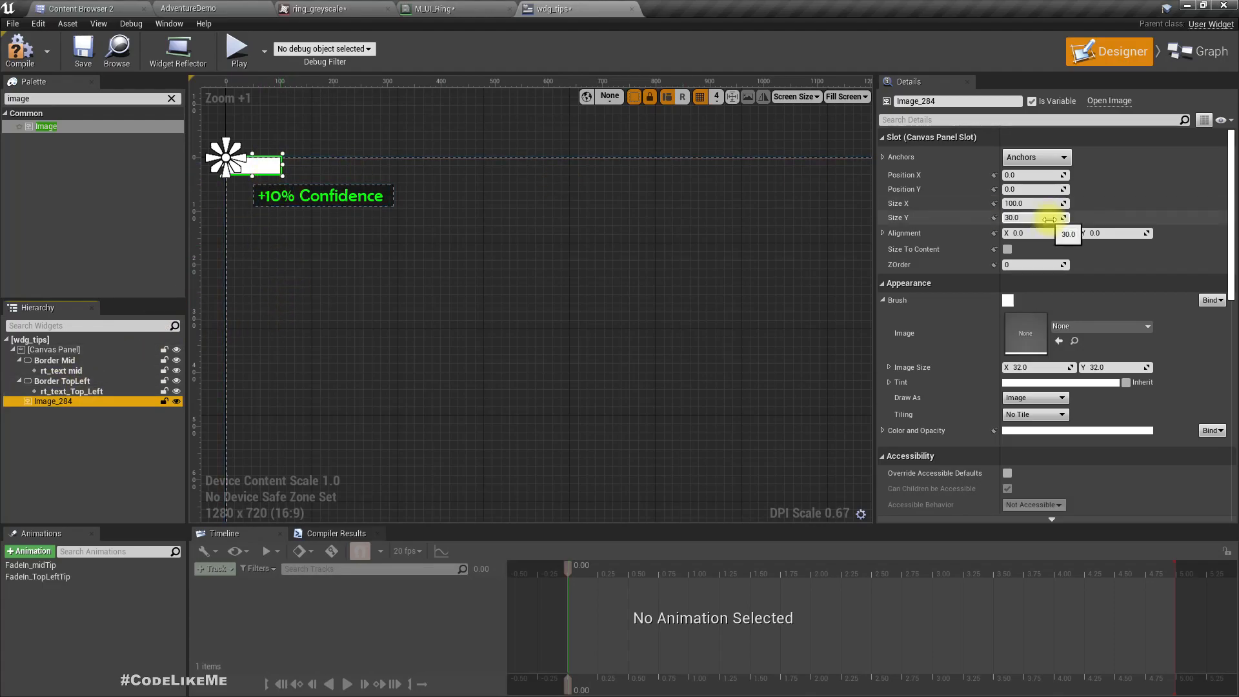
pyautogui.moveTo(259, 165); pyautogui.dragTo(324, 248)
# - Set the new image's Size Y to 100 and move it over the start of the tip text at about X 36, Y 20
pyautogui.click(62, 382)
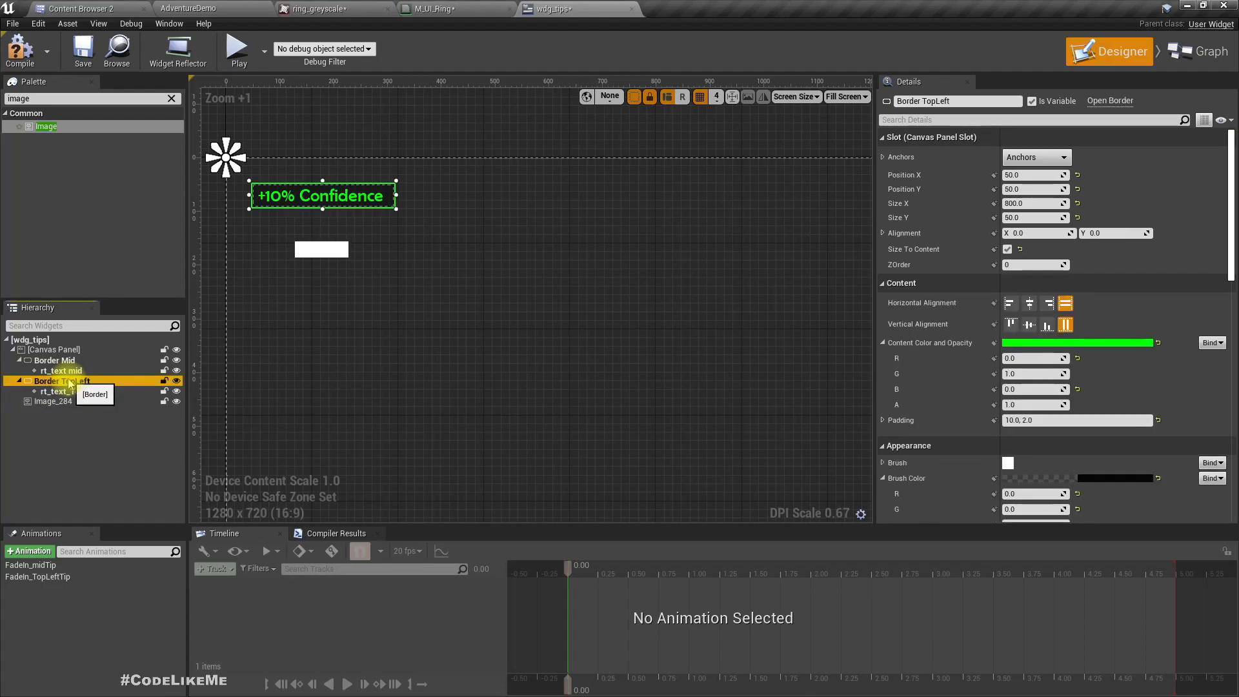
pyautogui.click(49, 400)
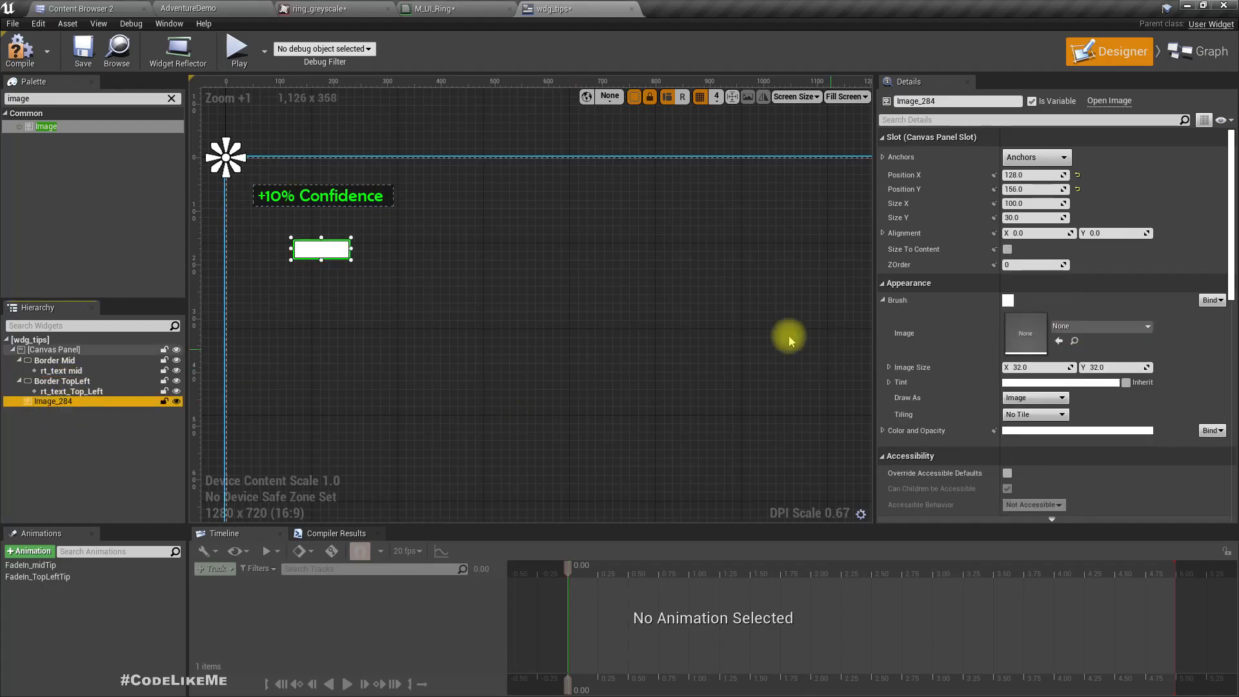
pyautogui.click(78, 381)
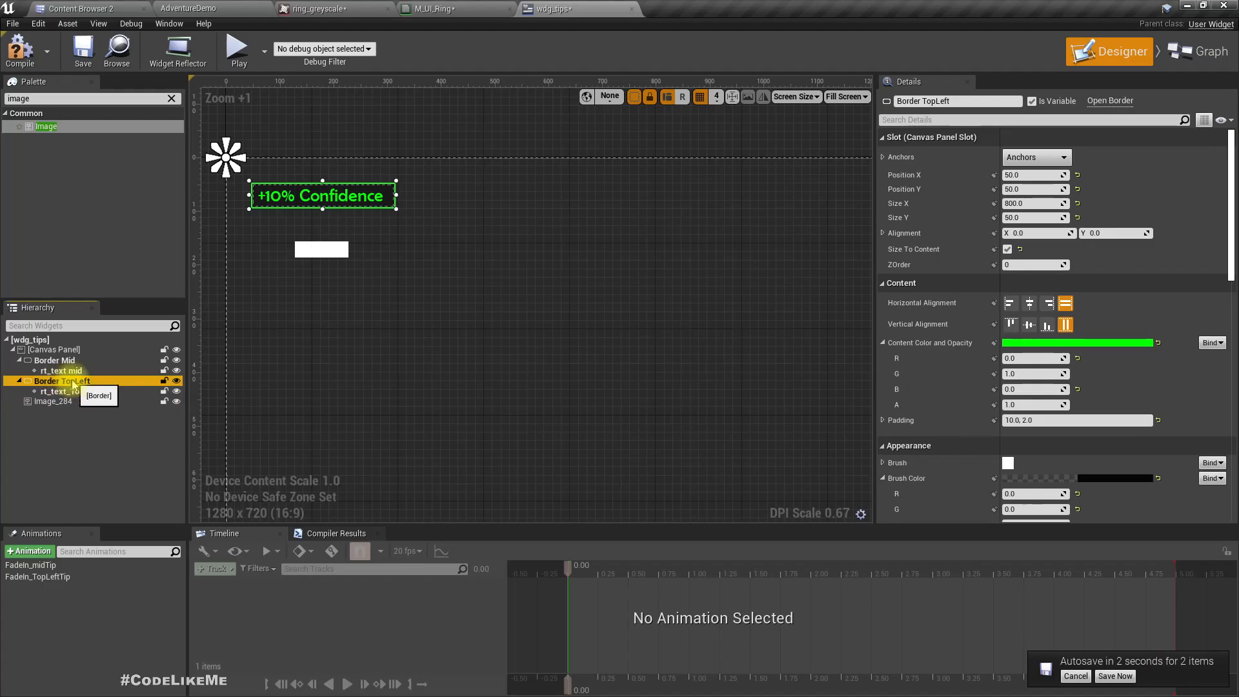
pyautogui.click(323, 249)
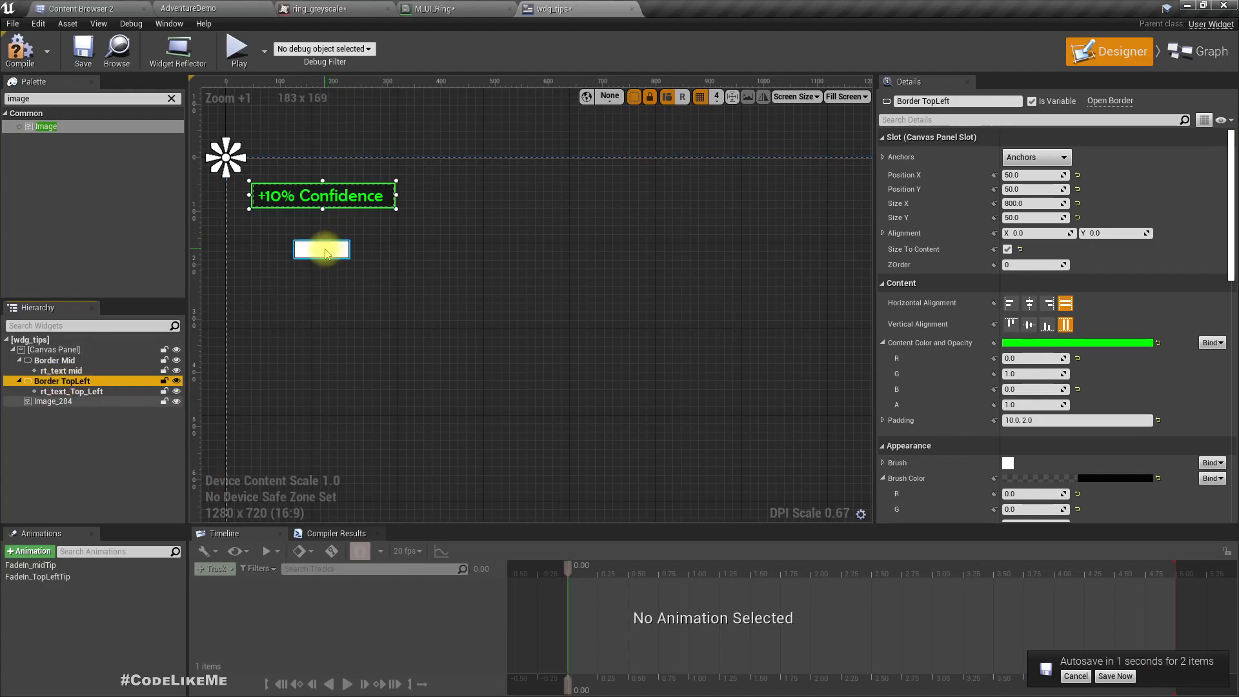
pyautogui.click(1034, 217)
pyautogui.write('10')
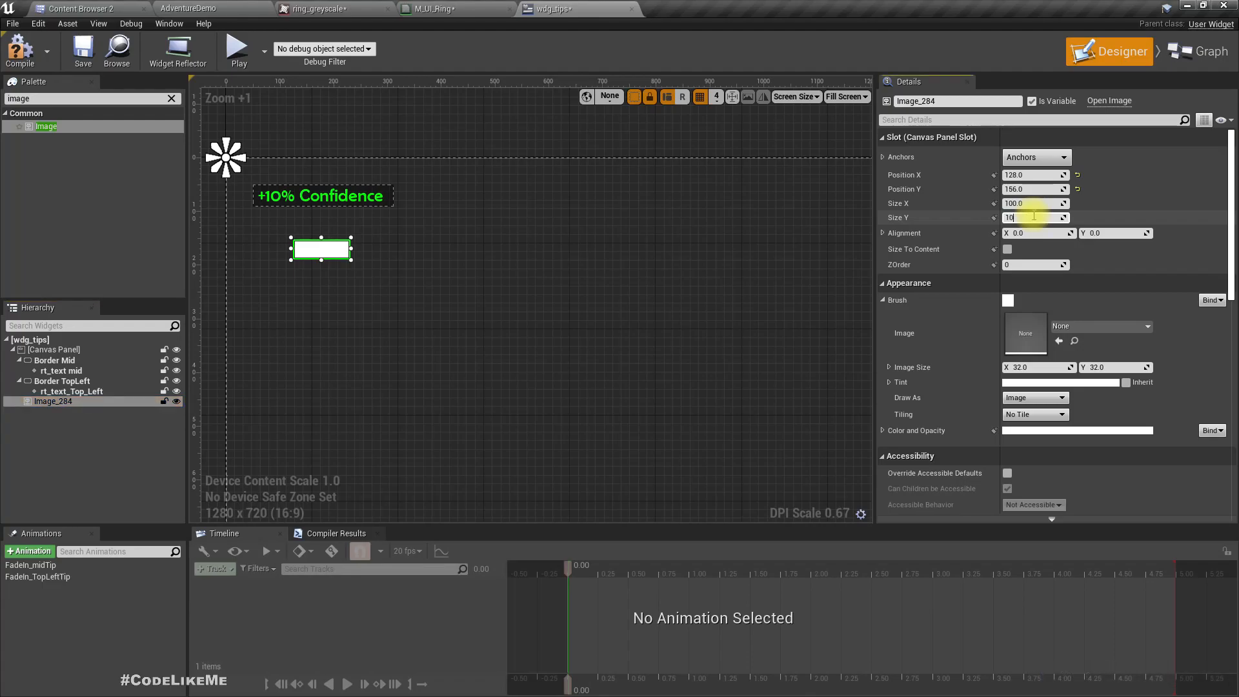
pyautogui.write('0')
pyautogui.press('Return')
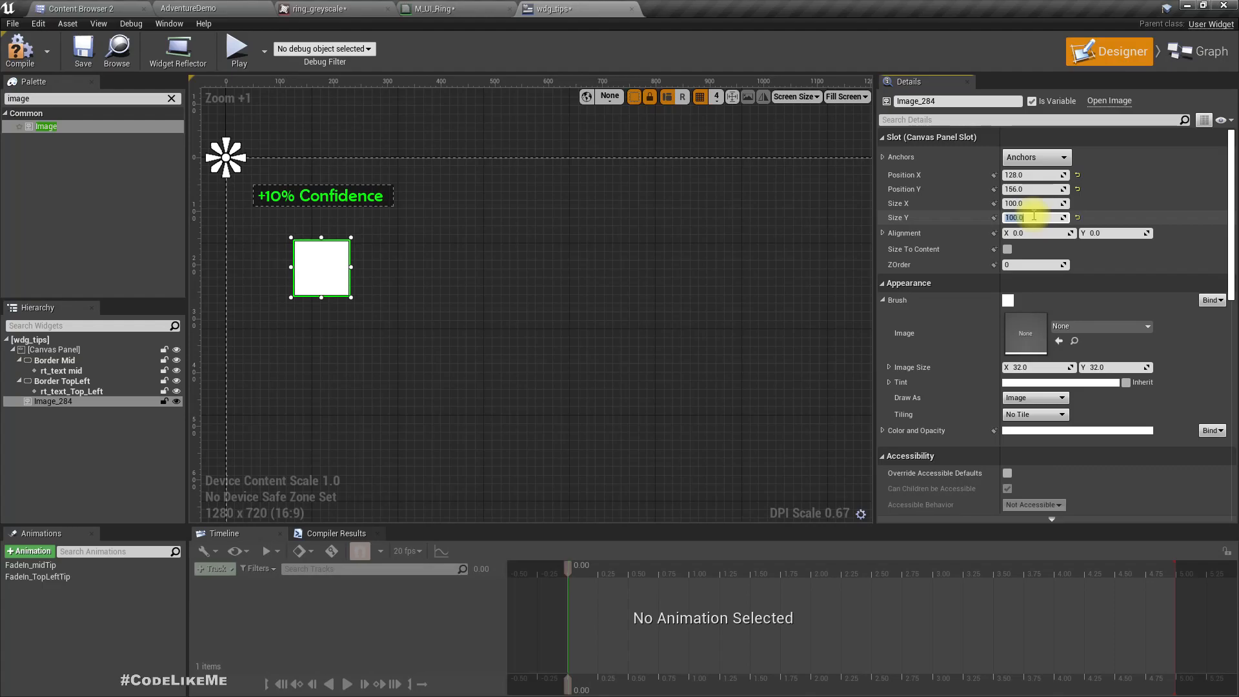
pyautogui.moveTo(321, 274); pyautogui.dragTo(269, 202)
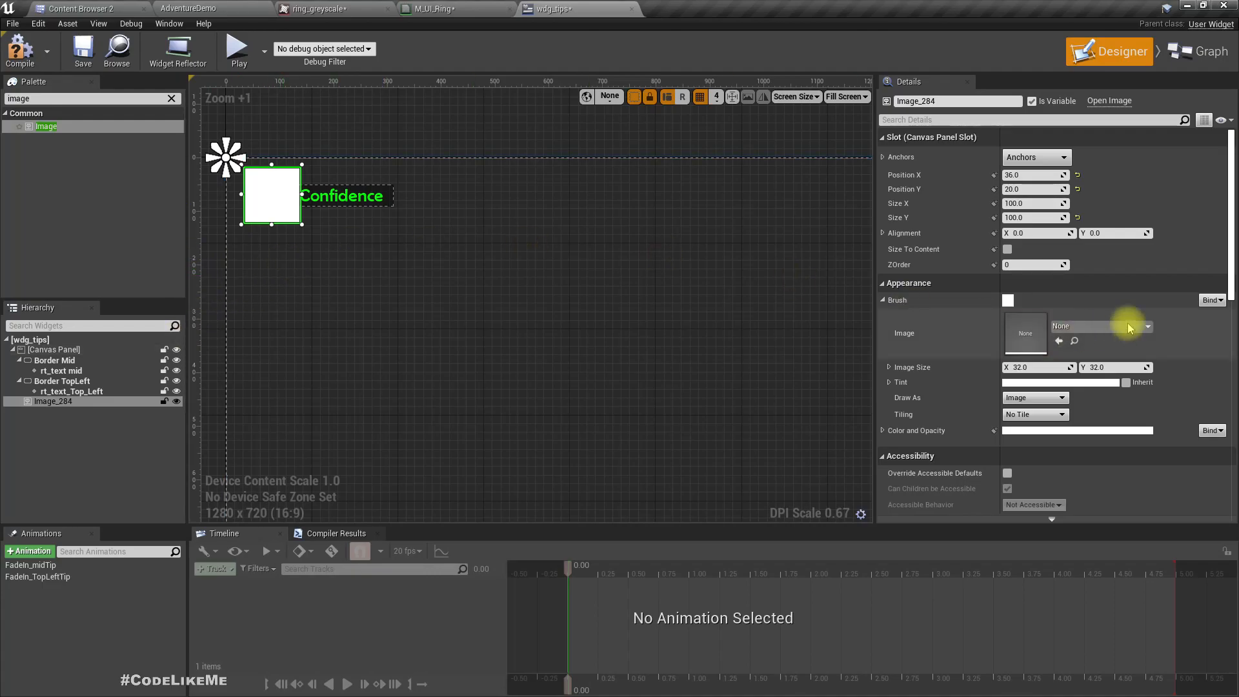
# - Assign the M_UI_Ring material as the image's brush
pyautogui.click(1092, 328)
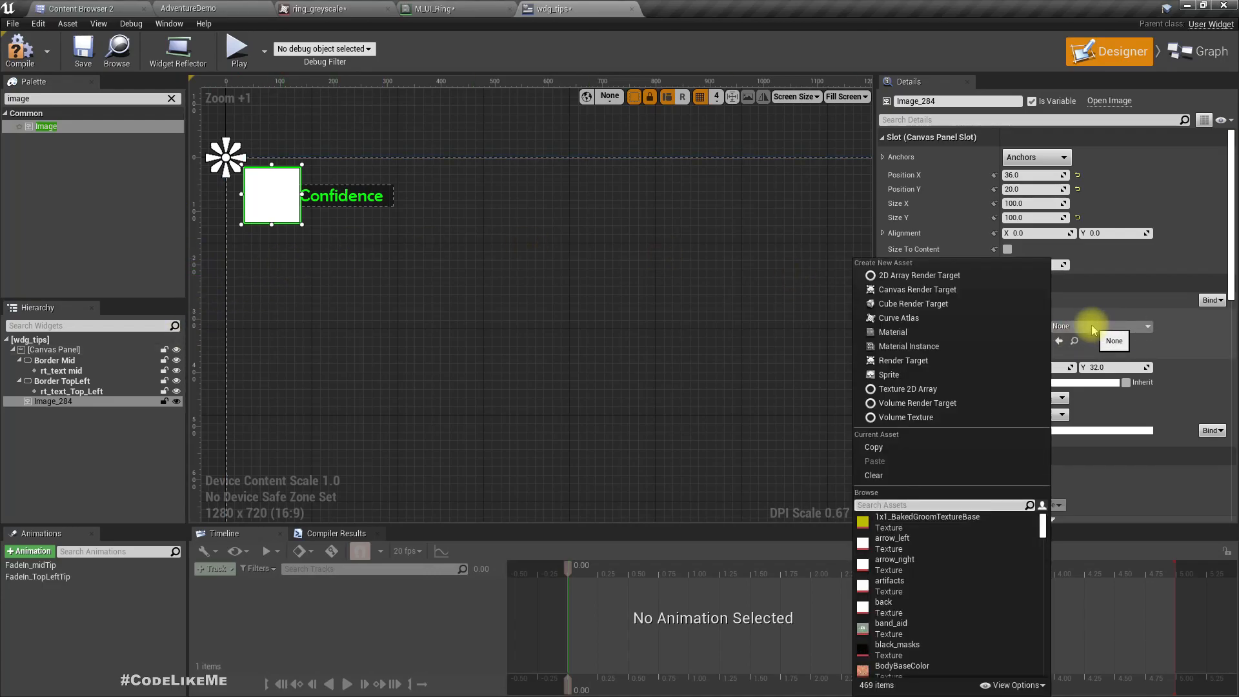
pyautogui.write('ring')
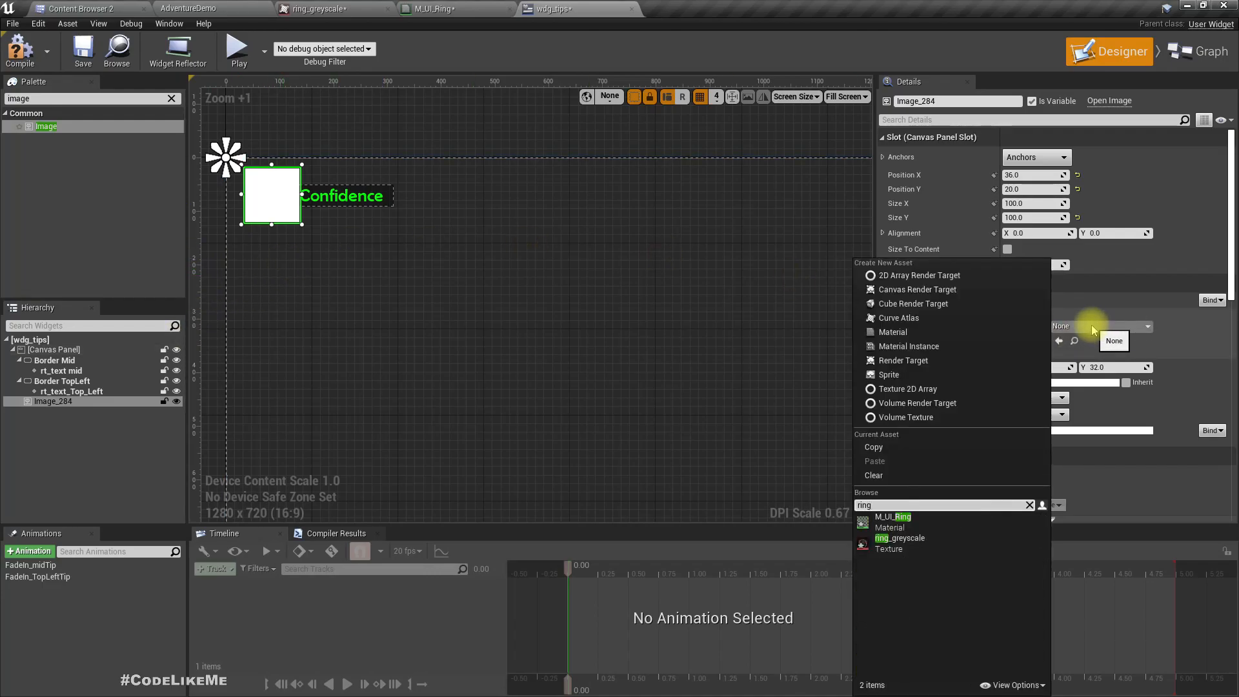
pyautogui.click(905, 530)
pyautogui.scroll(6, 284, 236)
pyautogui.moveTo(277, 233); pyautogui.dragTo(465, 326, button='right')
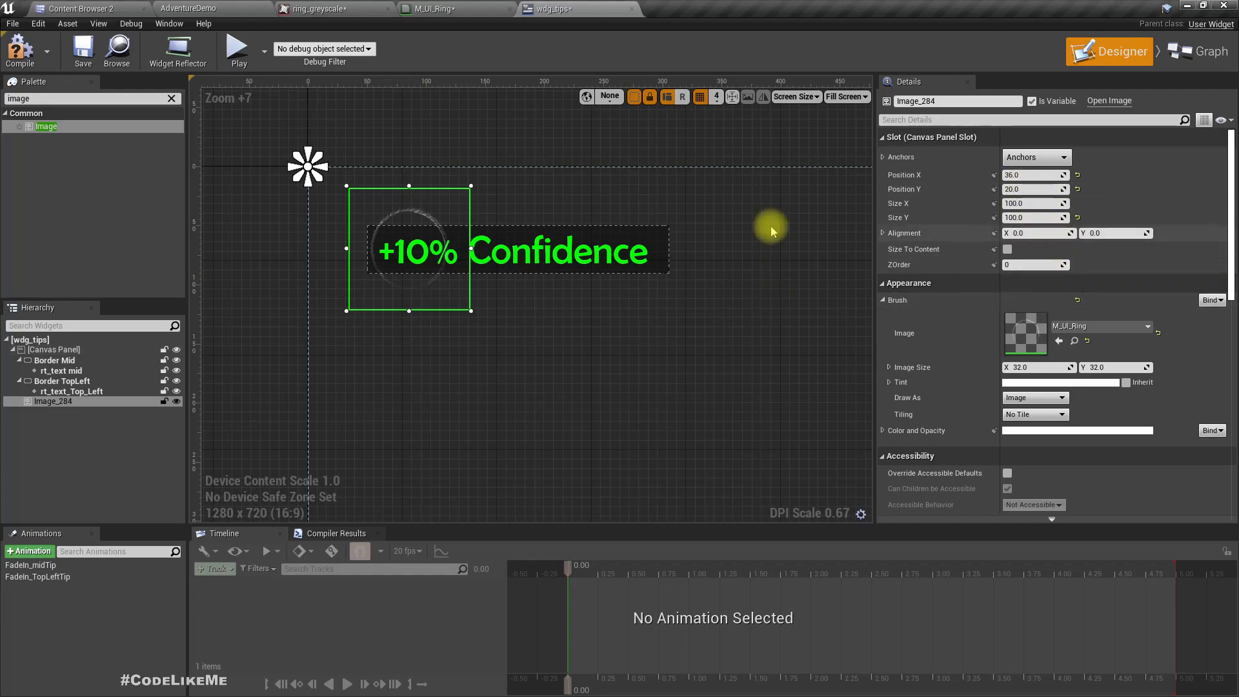
pyautogui.scroll(-2, 526, 352)
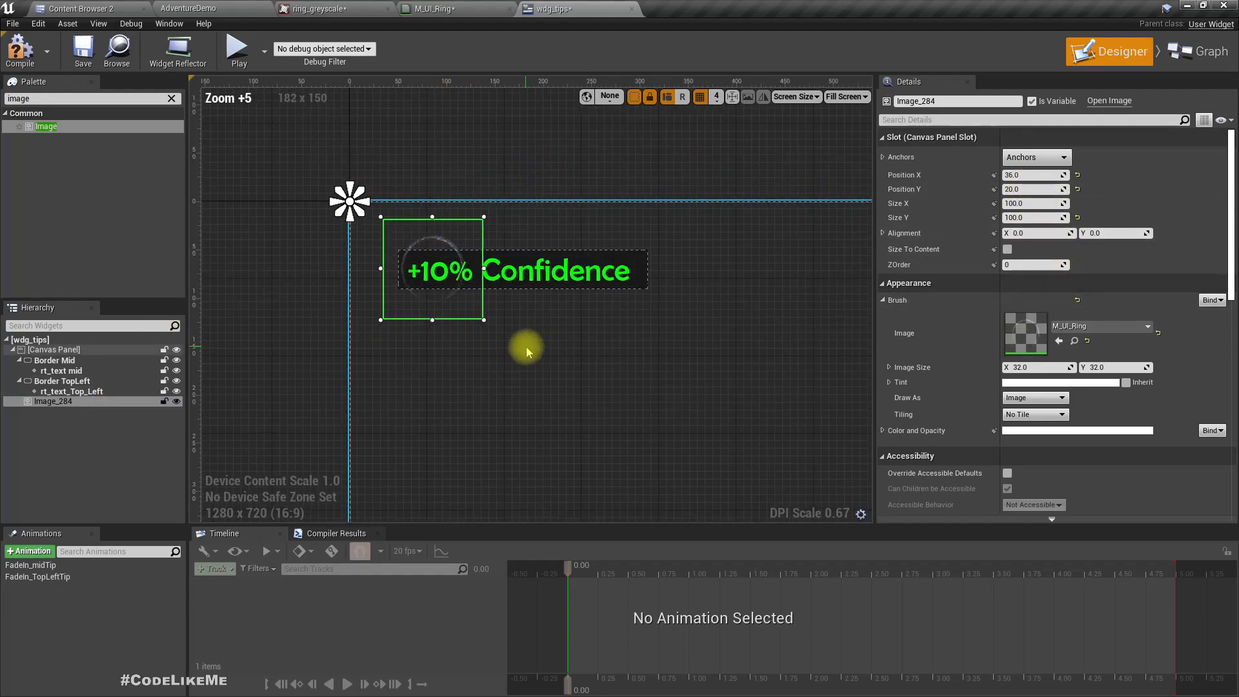
# - Rename the image widget as ring
pyautogui.click(101, 403)
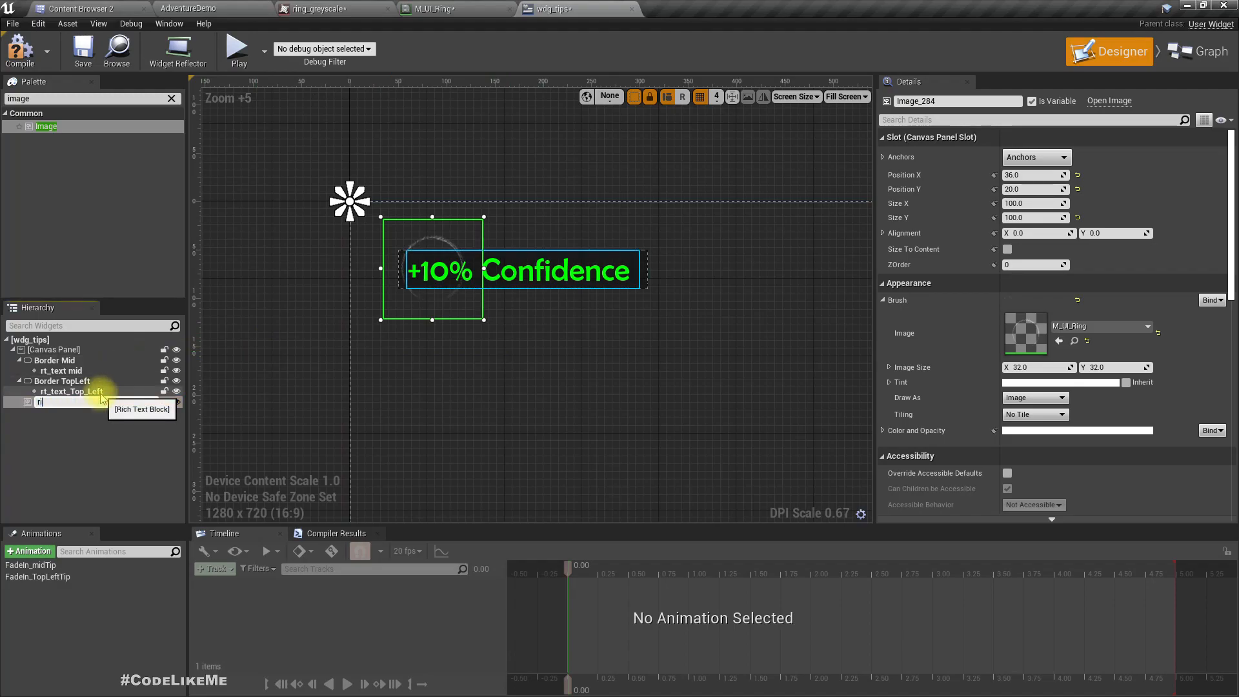
pyautogui.write('ring')
pyautogui.press('Return')
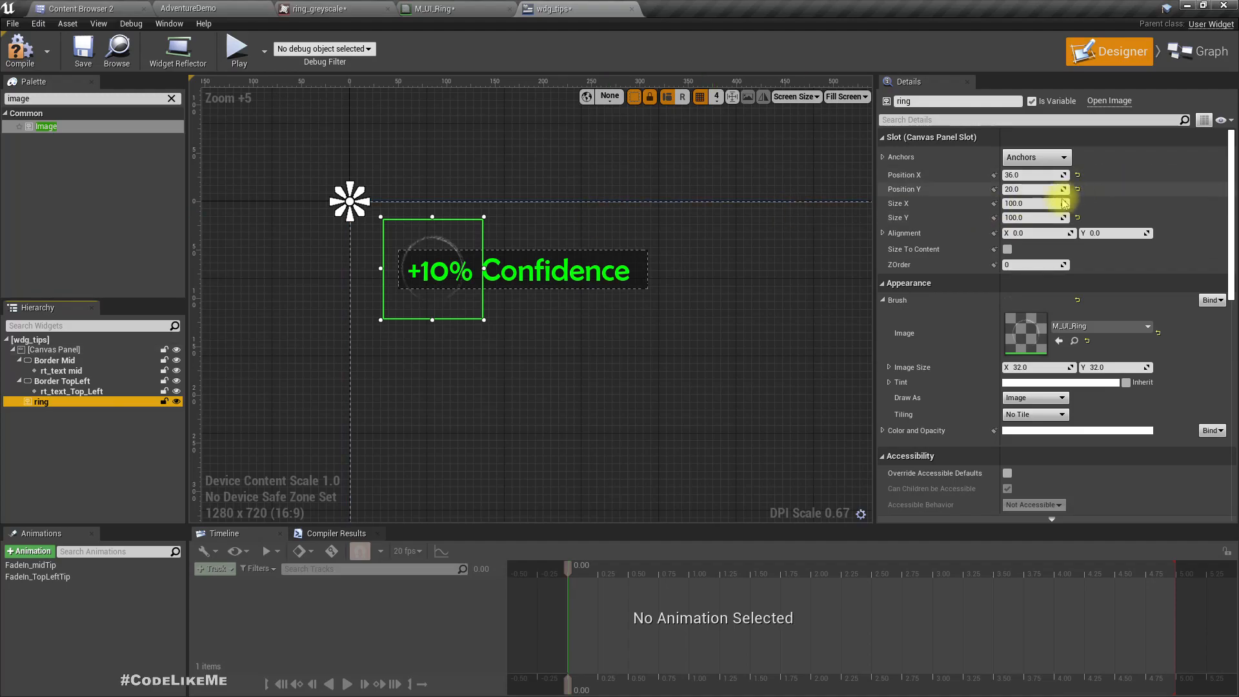
# - Resize the ring image to 120 by 120 and position it around the +10% text at about X 36, Y 12
pyautogui.click(1043, 175)
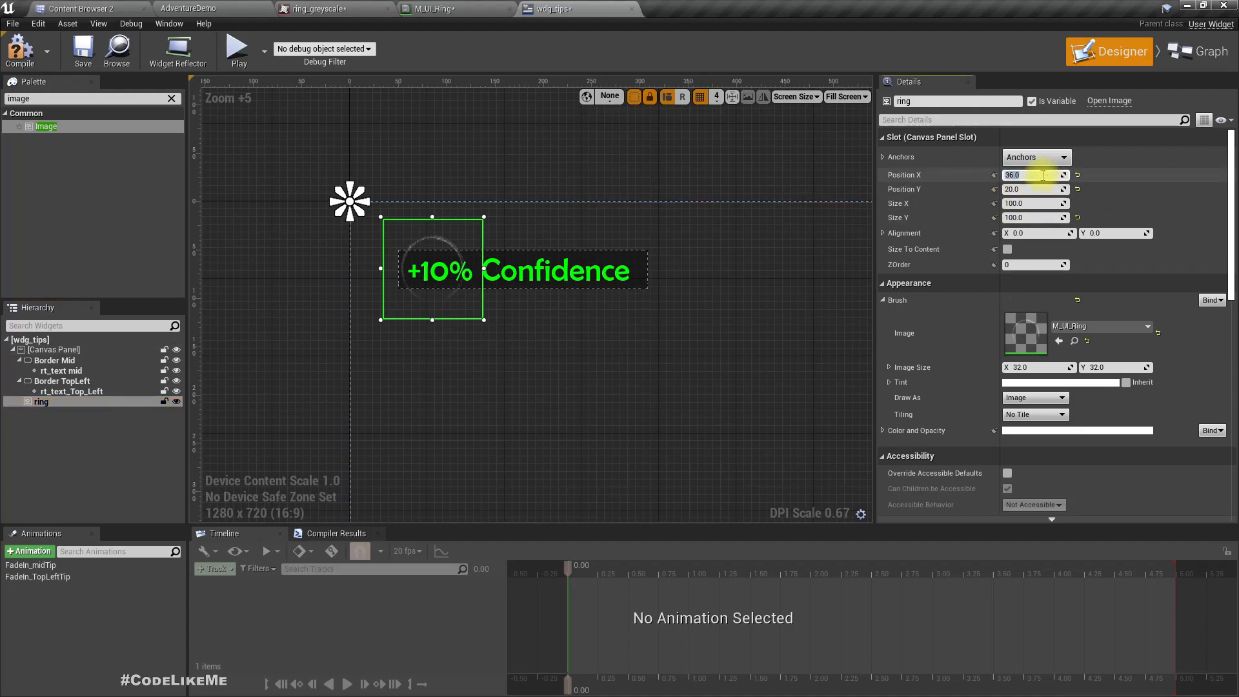
pyautogui.moveTo(443, 235); pyautogui.dragTo(448, 235)
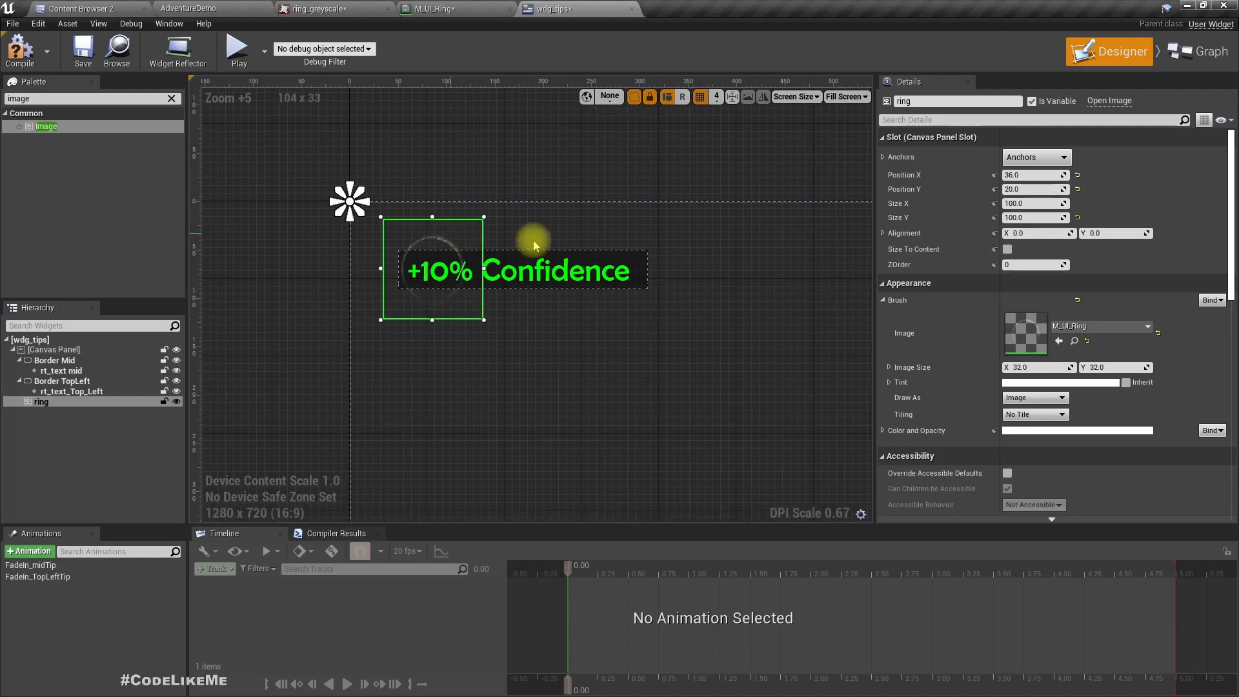
pyautogui.click(1040, 204)
pyautogui.write('120')
pyautogui.press('Tab')
pyautogui.press('Return')
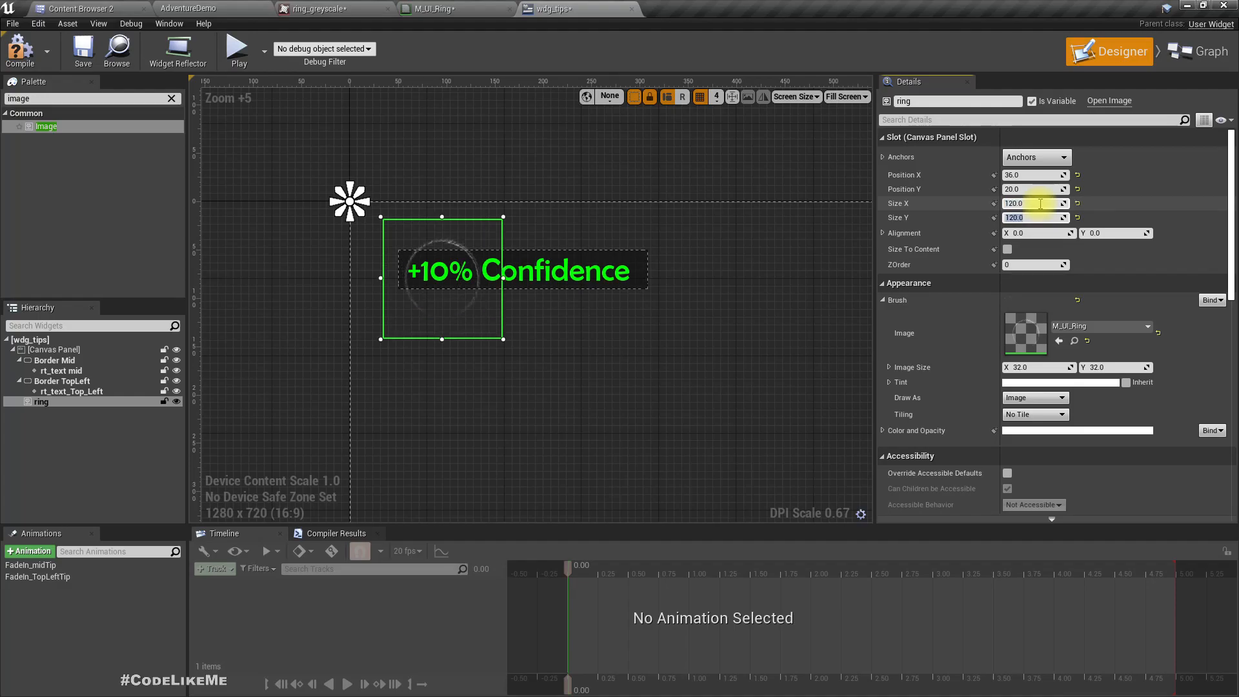
pyautogui.moveTo(466, 245); pyautogui.dragTo(462, 240)
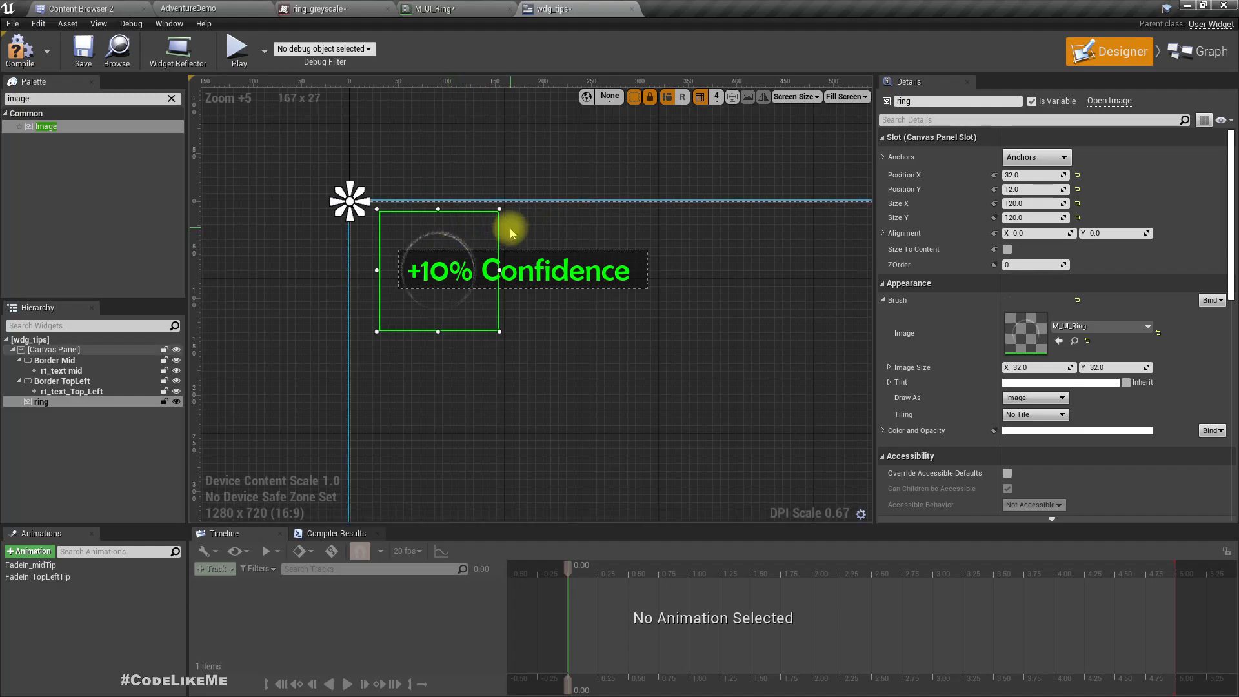
pyautogui.moveTo(482, 230); pyautogui.dragTo(487, 234)
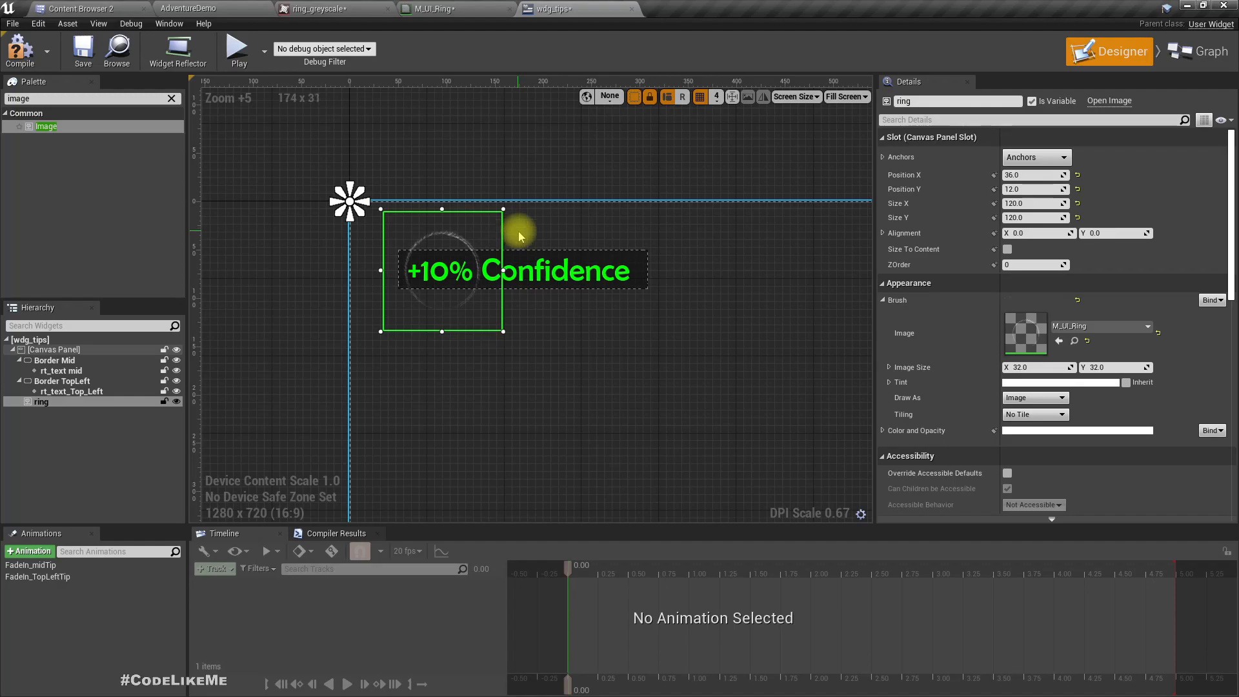
# - Set Border TopLeft's Size Y to 100 and select the rt_text_Top_Left text block inside it
pyautogui.click(54, 372)
pyautogui.click(61, 381)
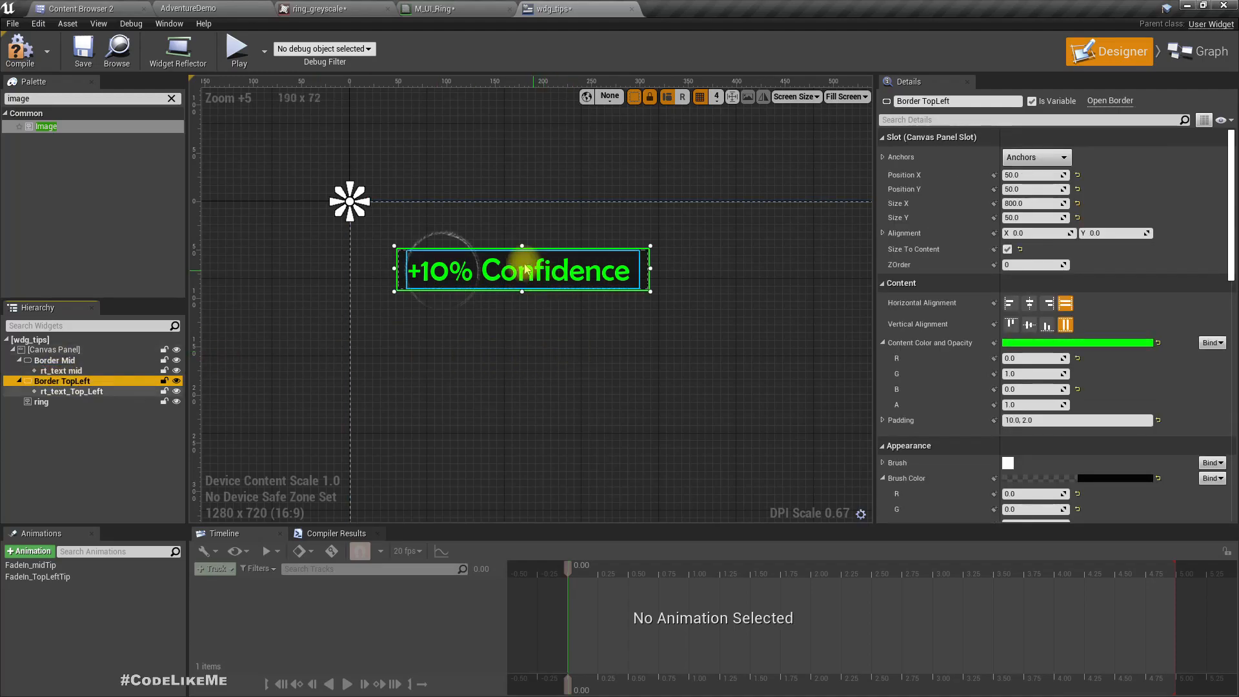
pyautogui.click(1031, 218)
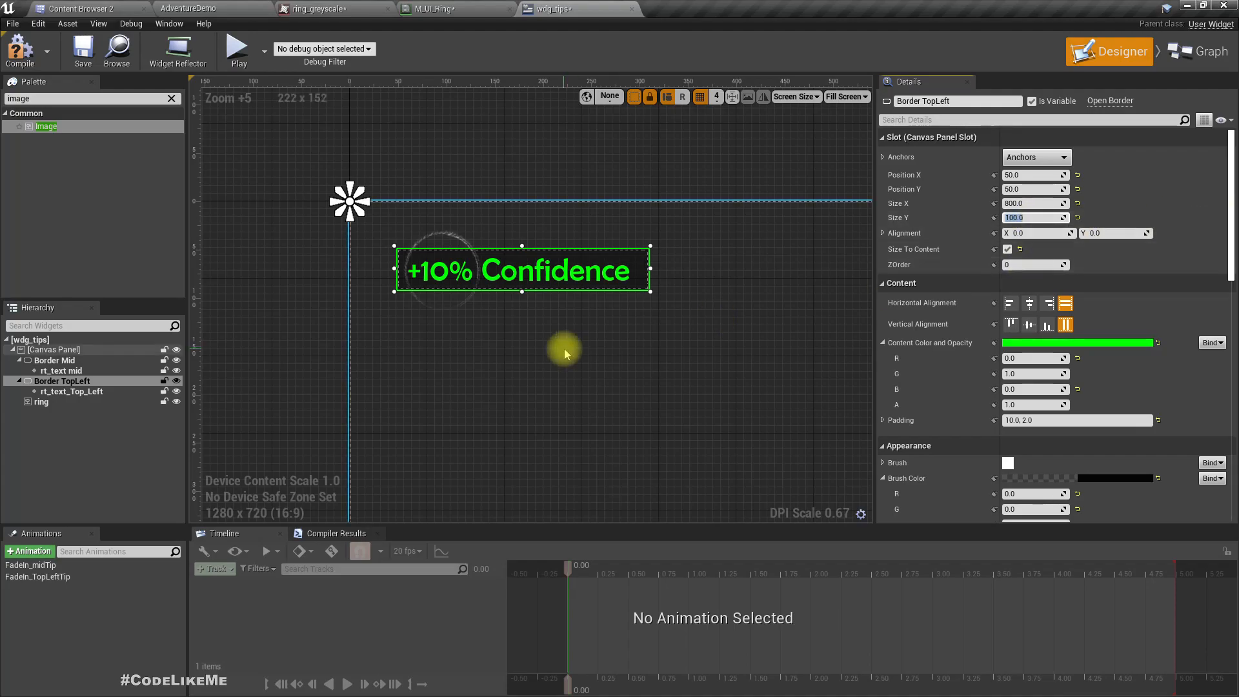
pyautogui.scroll(-1, 530, 332)
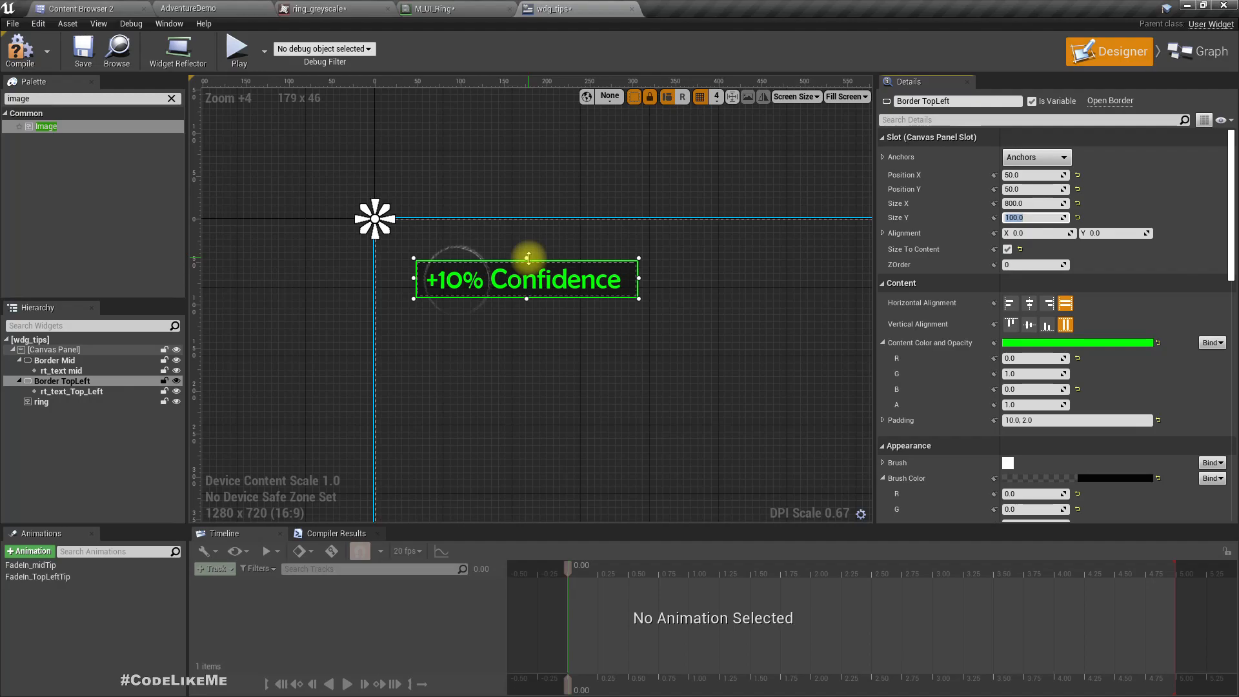
pyautogui.click(513, 251)
pyautogui.click(523, 285)
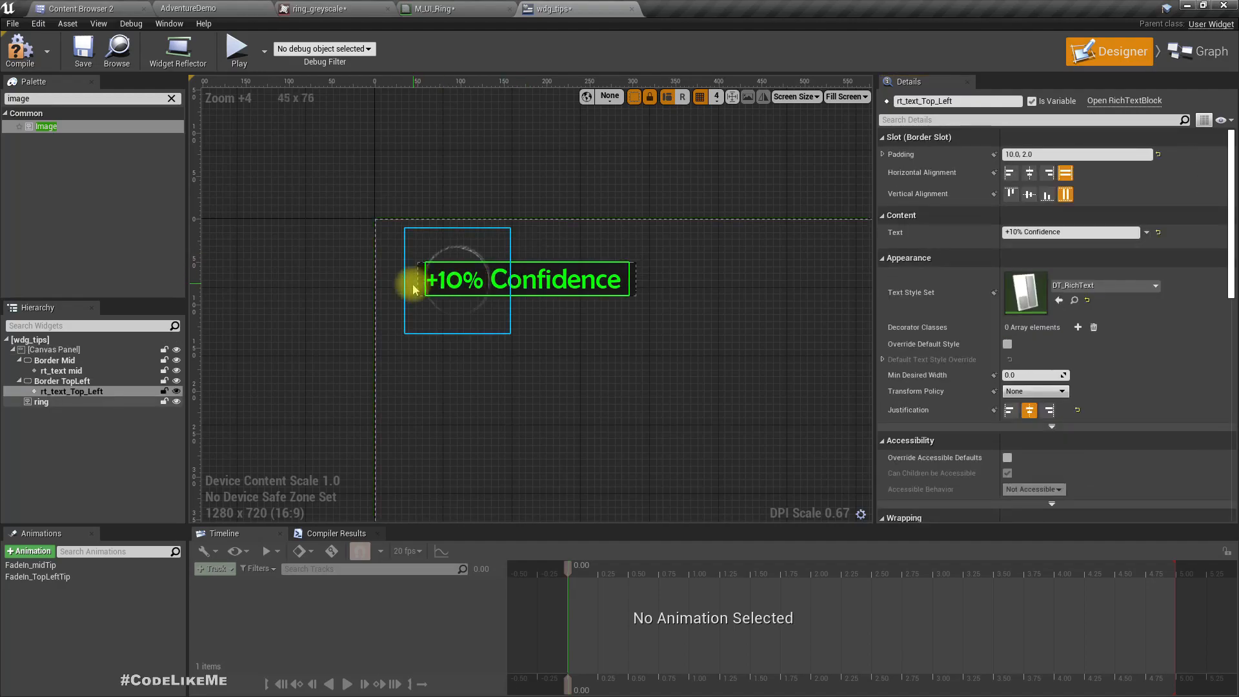
pyautogui.click(97, 381)
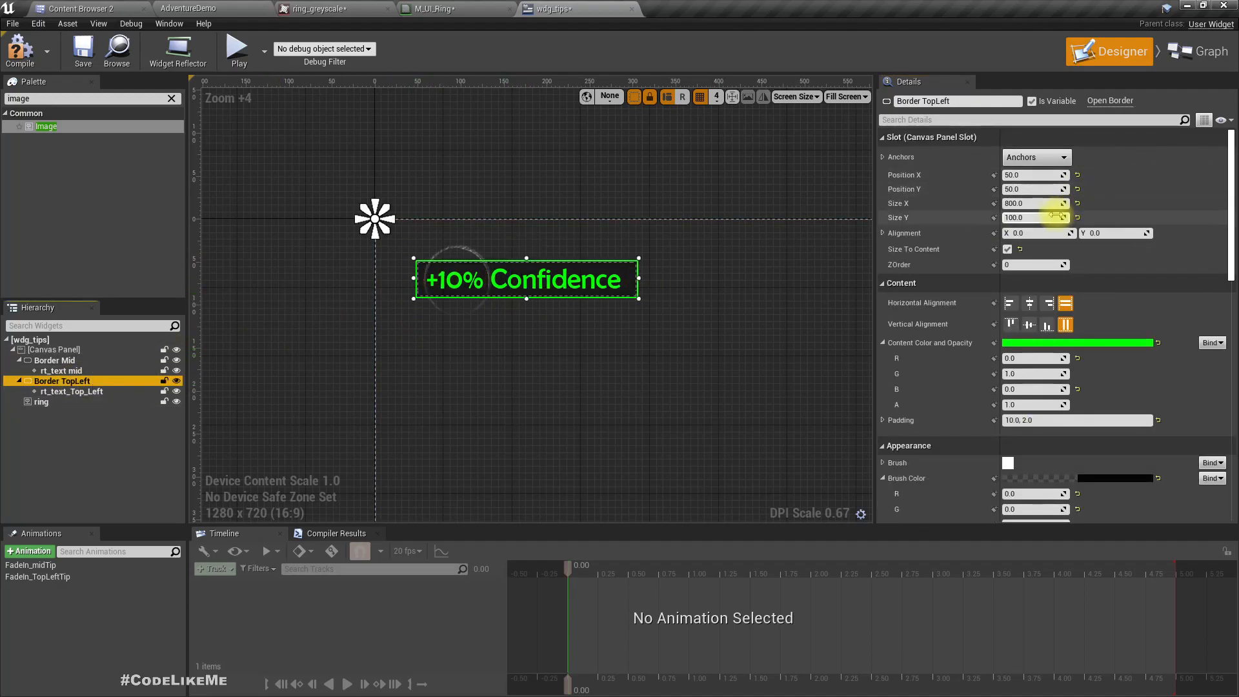
pyautogui.moveTo(1044, 216)
pyautogui.mouseDown()
pyautogui.moveTo(1062, 216)
pyautogui.moveTo(1039, 218)
pyautogui.mouseUp()
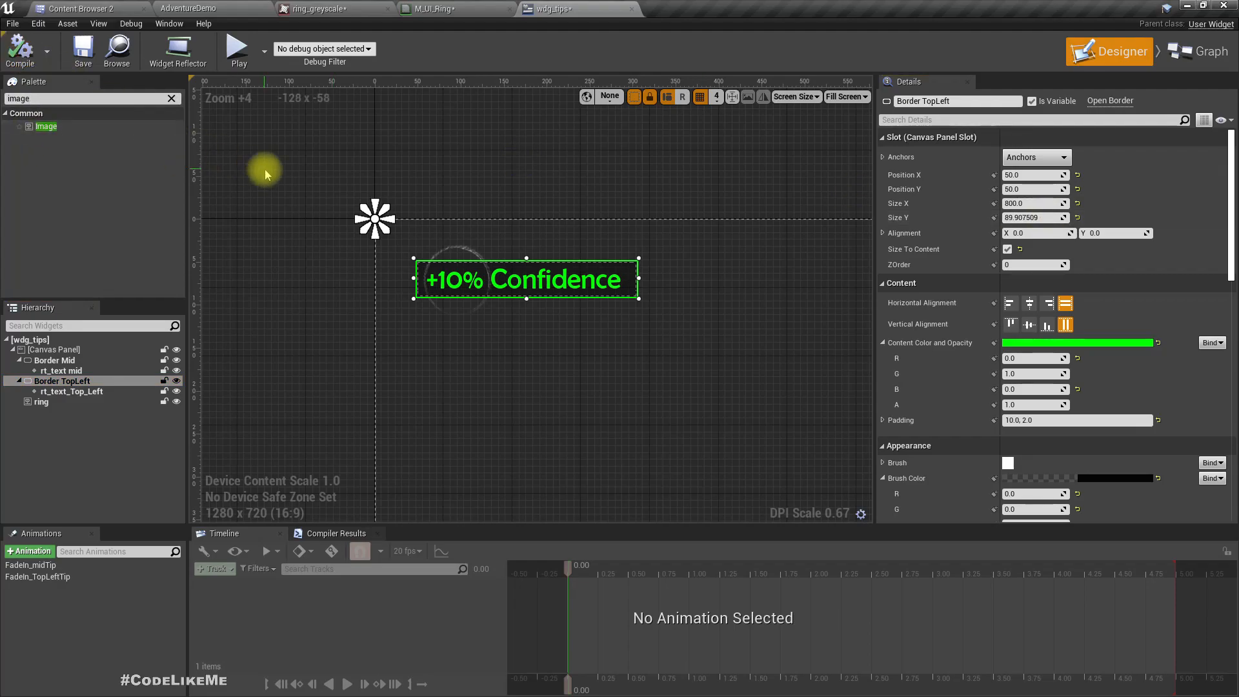
pyautogui.hotkey('ctrl', 'z')
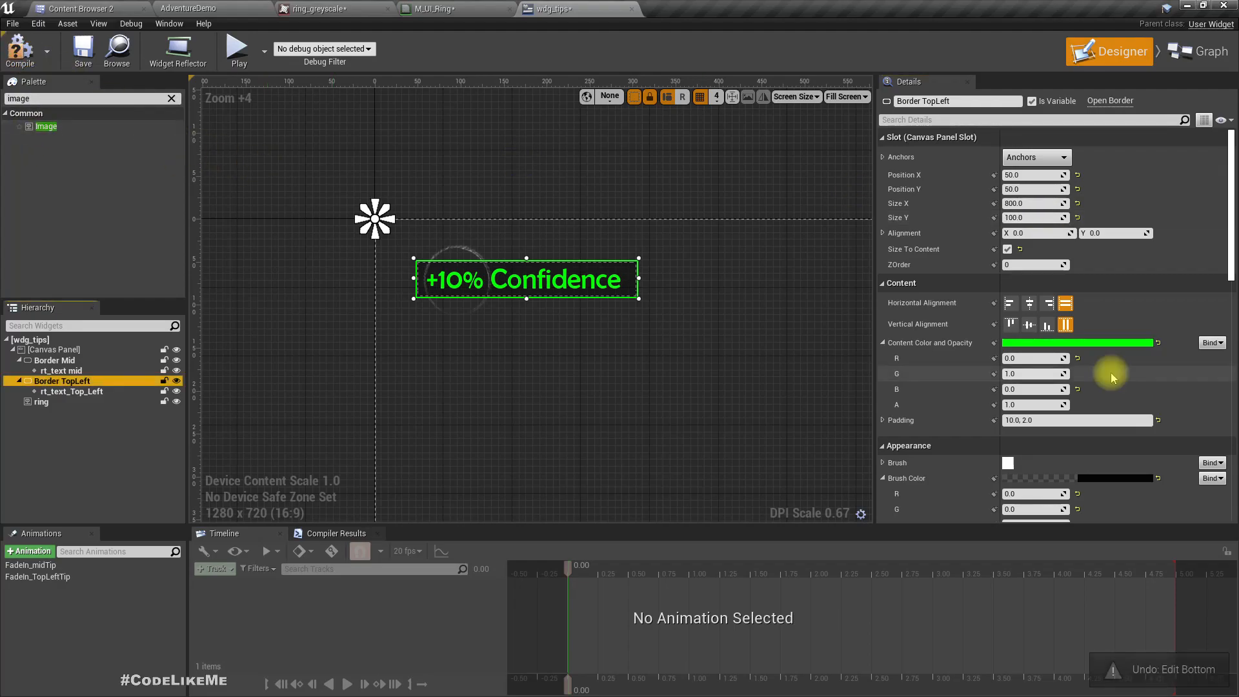
pyautogui.click(1009, 249)
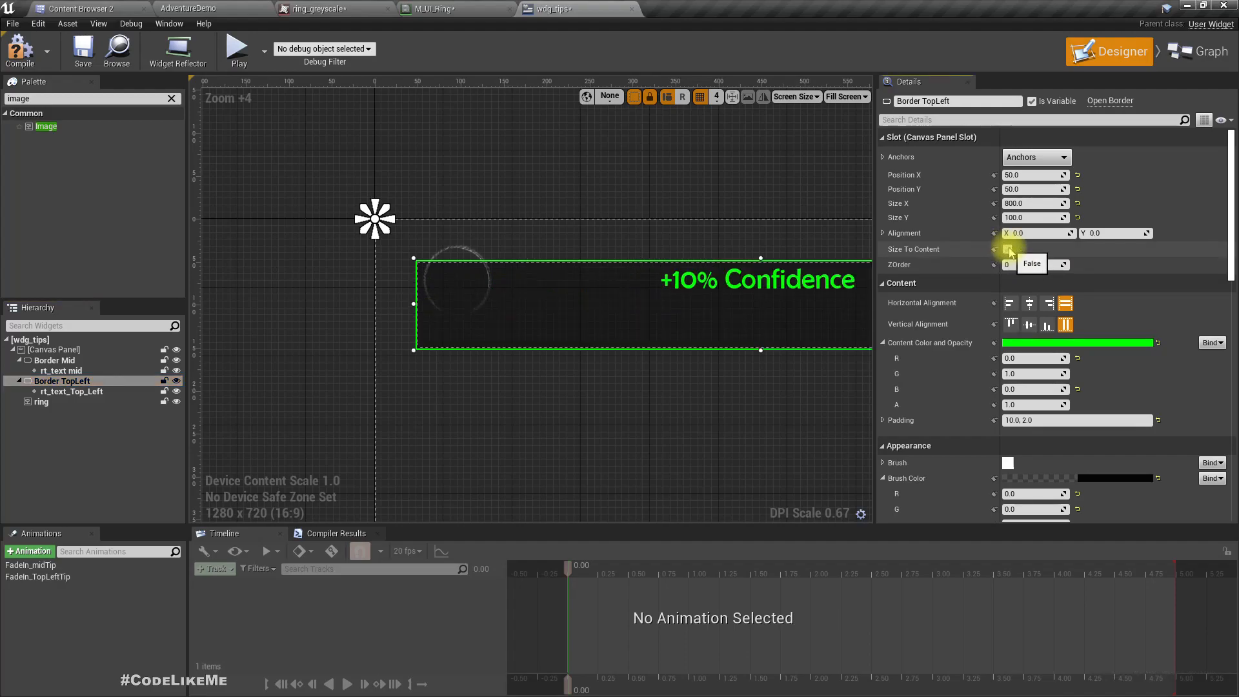
pyautogui.click(1009, 250)
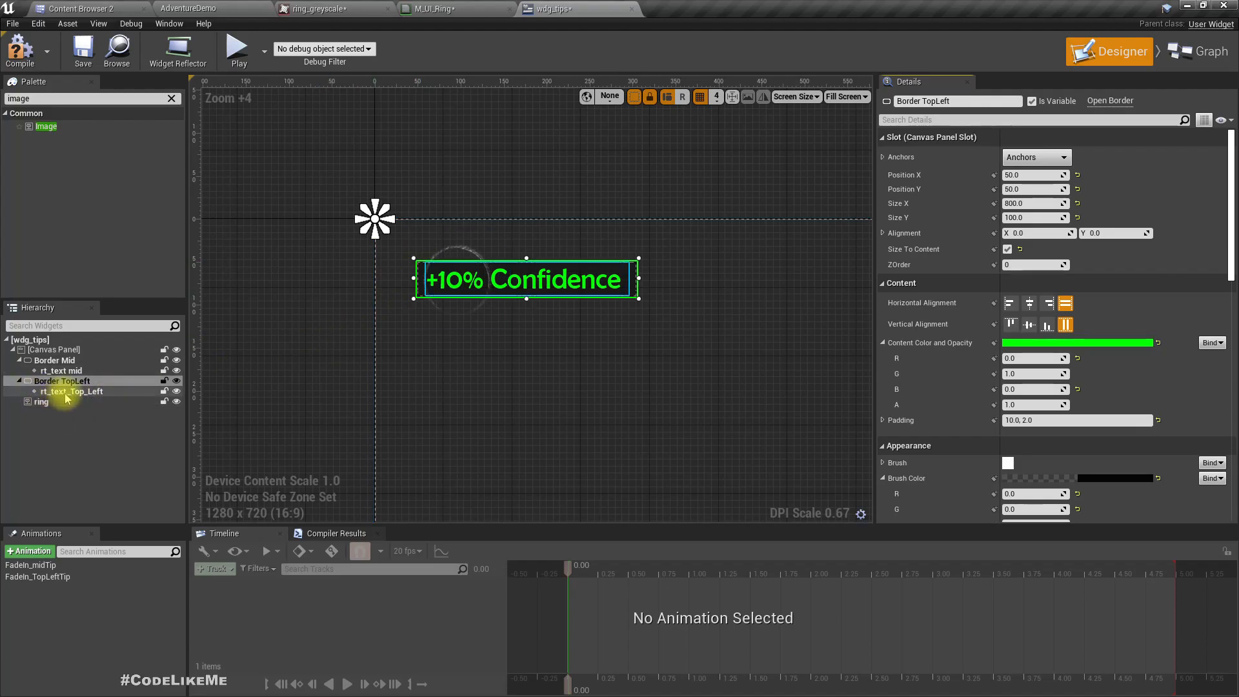
# - Try ordering the ring image before Border TopLeft in the widget hierarchy, and move it back after the border
pyautogui.moveTo(40, 406); pyautogui.dragTo(49, 380)
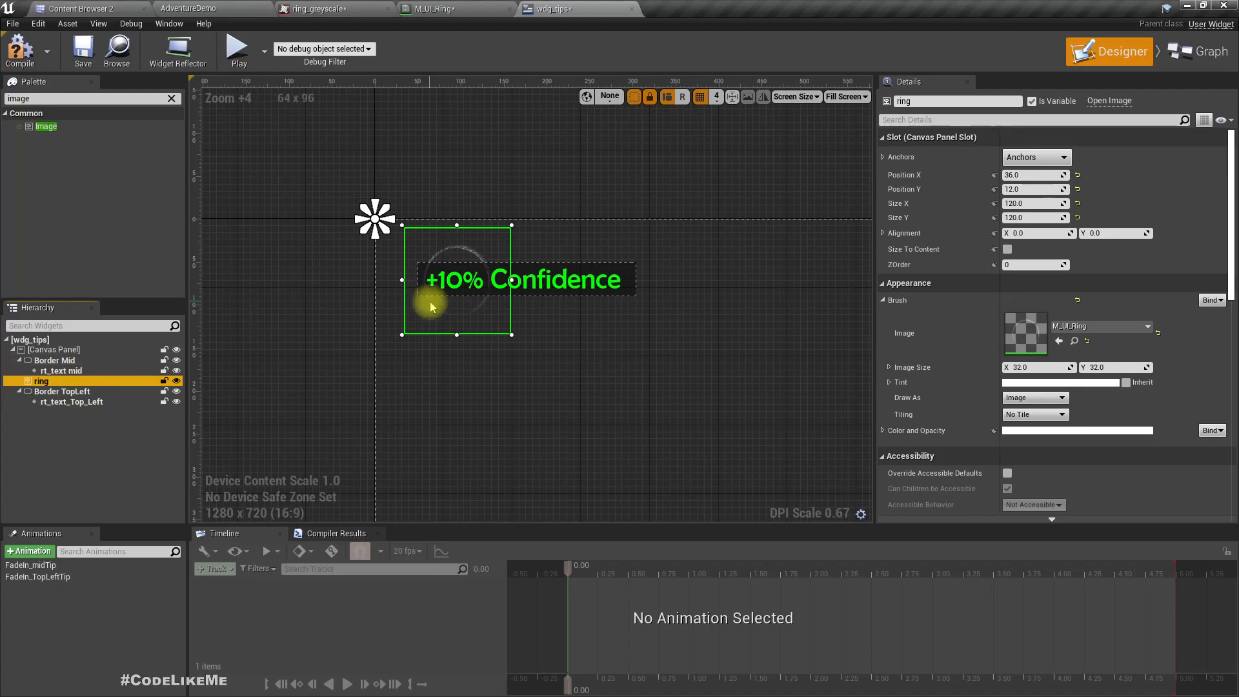
pyautogui.click(479, 384)
pyautogui.scroll(6, 464, 331)
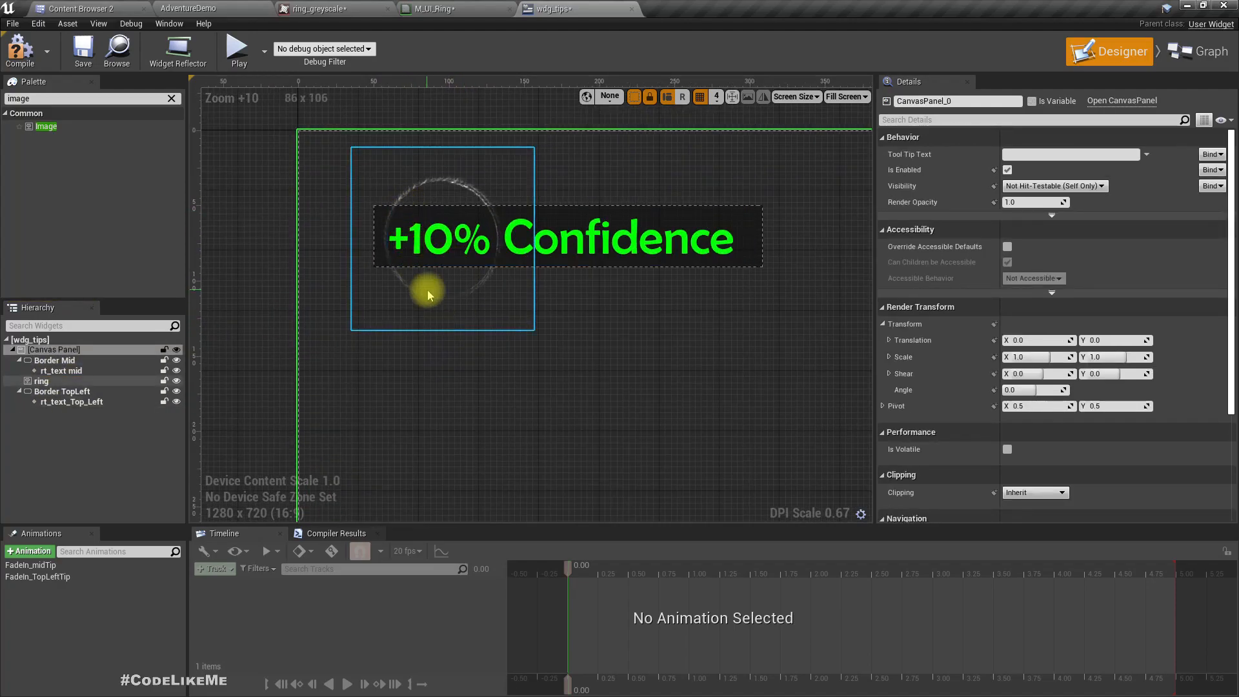
pyautogui.moveTo(96, 382); pyautogui.dragTo(97, 395)
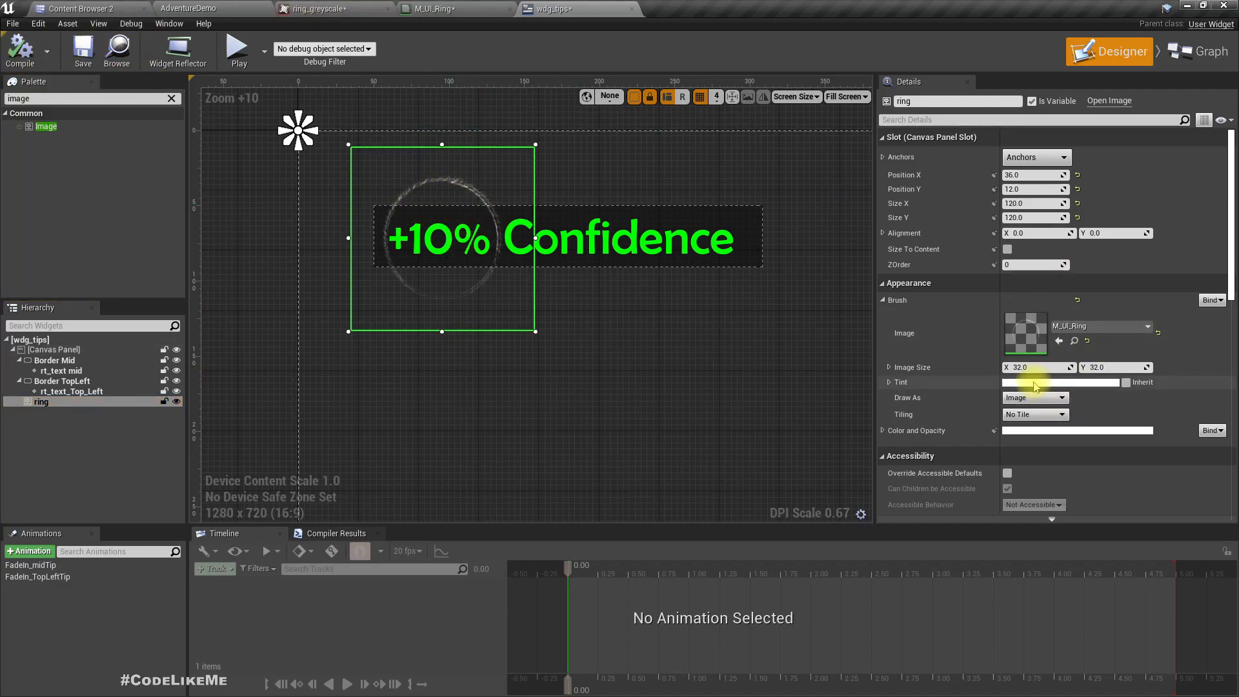
# - Set the ring image's Color and Opacity to pure green (R 0, G 1, B 0) and compile the widget
pyautogui.click(1039, 431)
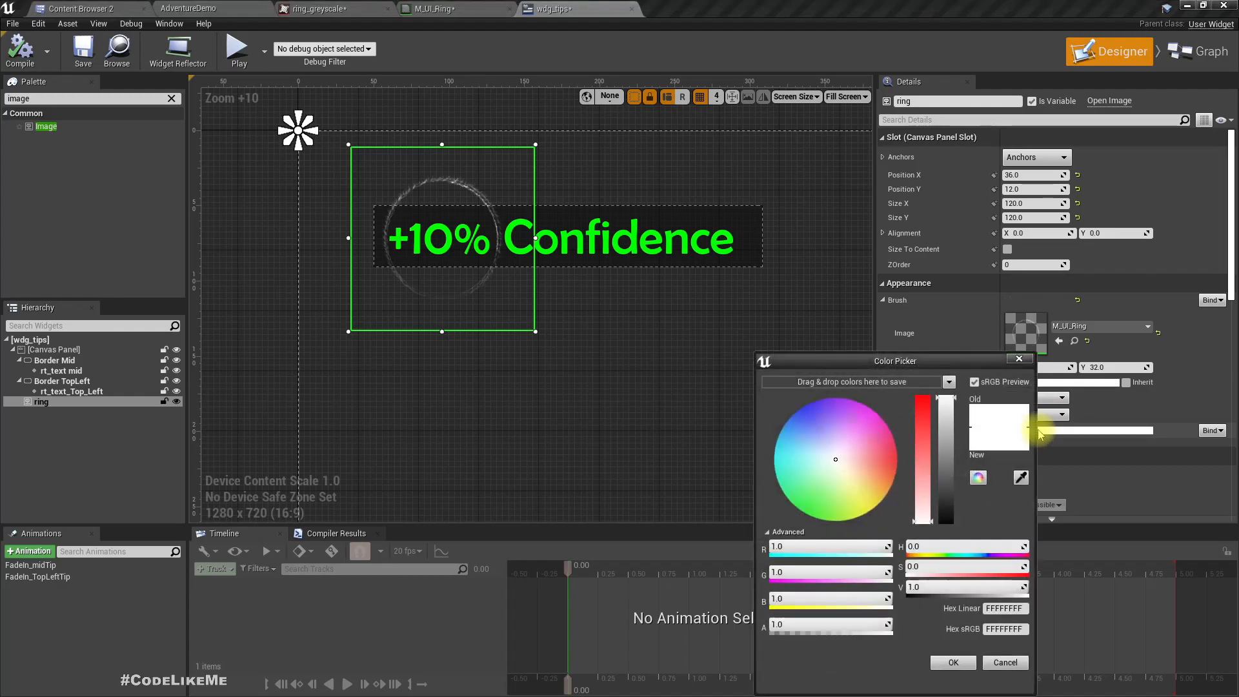
pyautogui.moveTo(833, 468); pyautogui.dragTo(760, 510)
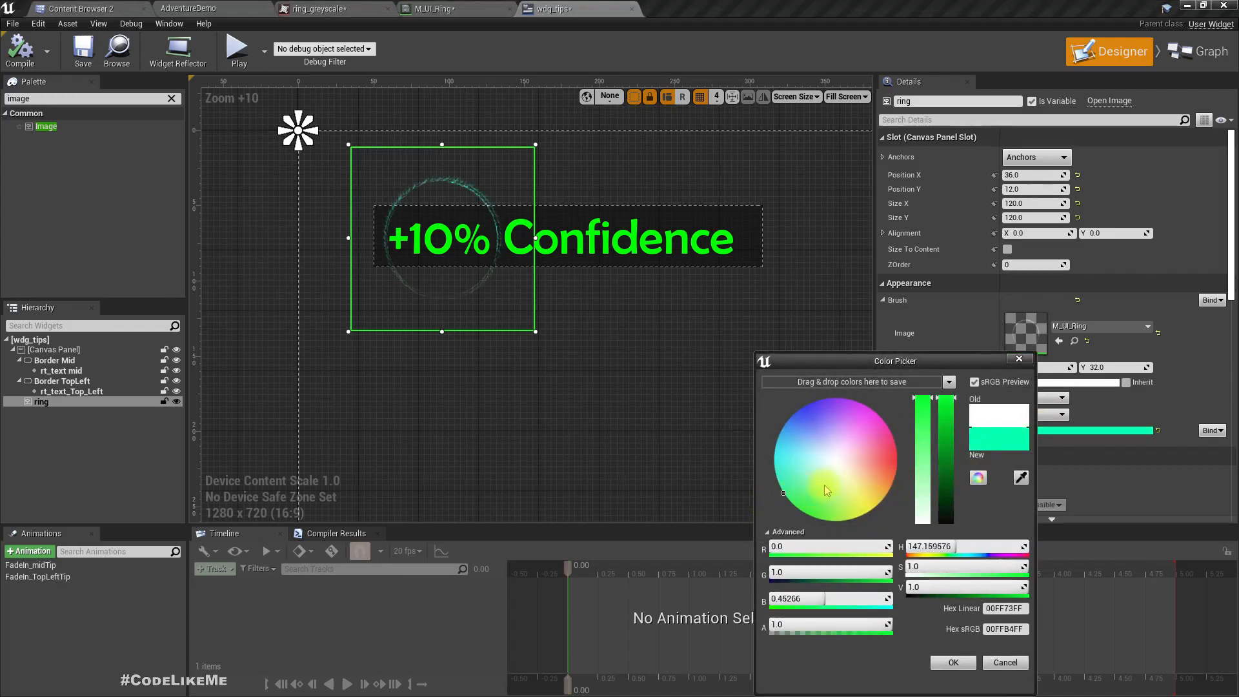
pyautogui.click(826, 598)
pyautogui.write('0')
pyautogui.press('Return')
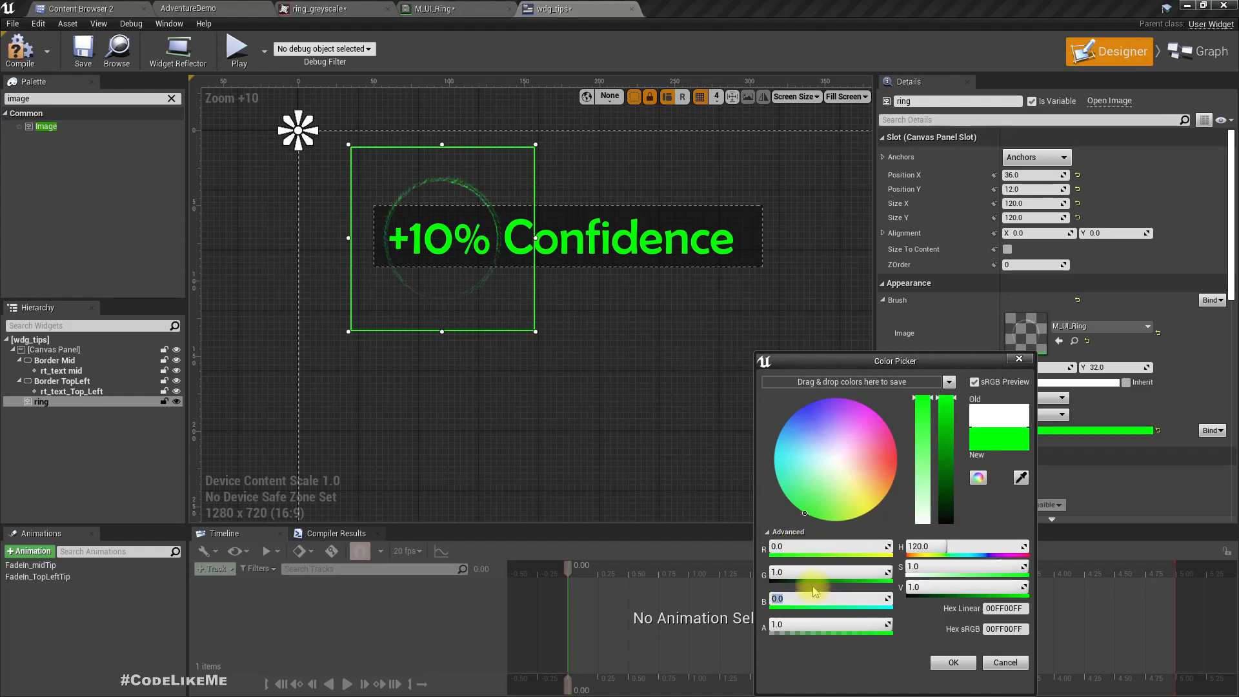
pyautogui.click(18, 59)
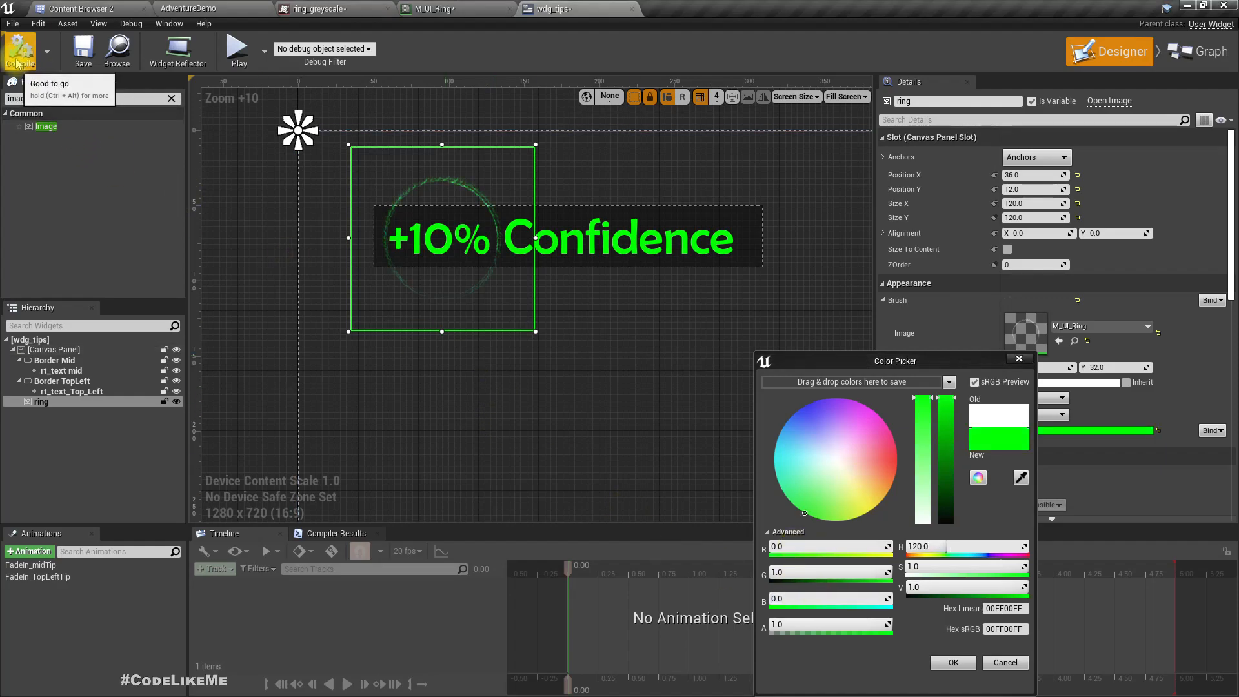
pyautogui.click(188, 8)
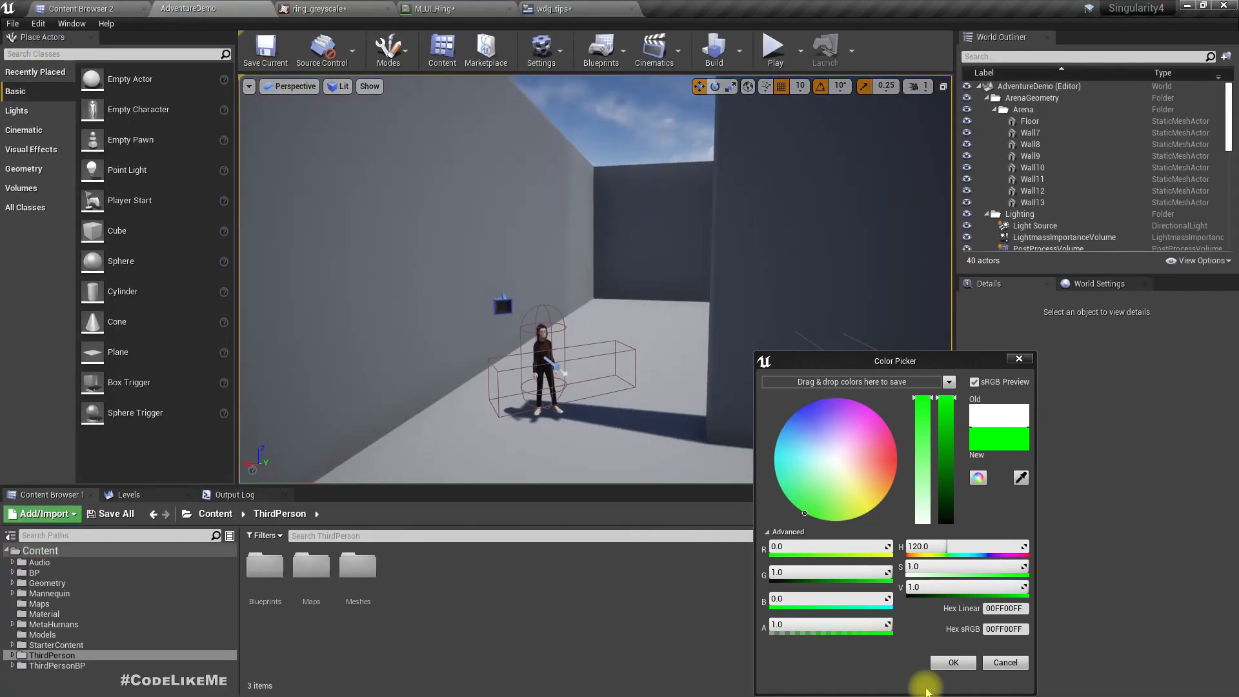
pyautogui.click(953, 662)
# - Play the AdventureDemo level full-screen to examine the ring around the tip, and return to the M_UI_Ring material
pyautogui.moveTo(451, 359); pyautogui.dragTo(451, 360)
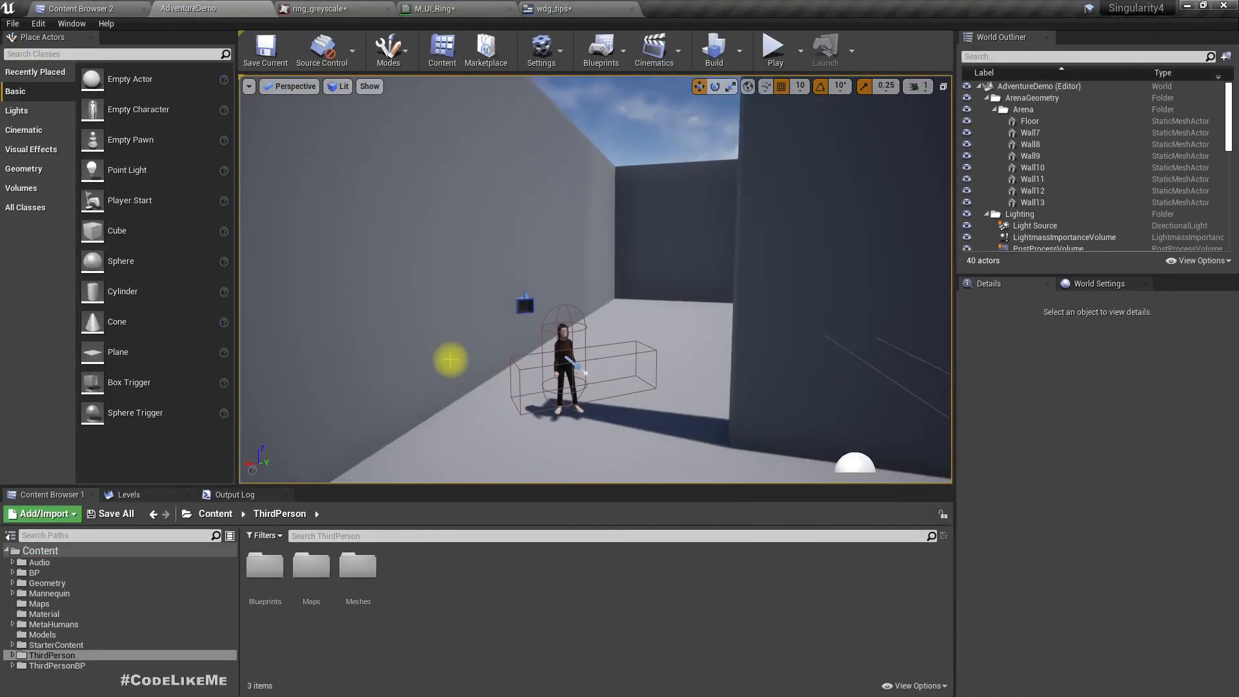
pyautogui.press('F11')
pyautogui.hotkey('alt', 'p')
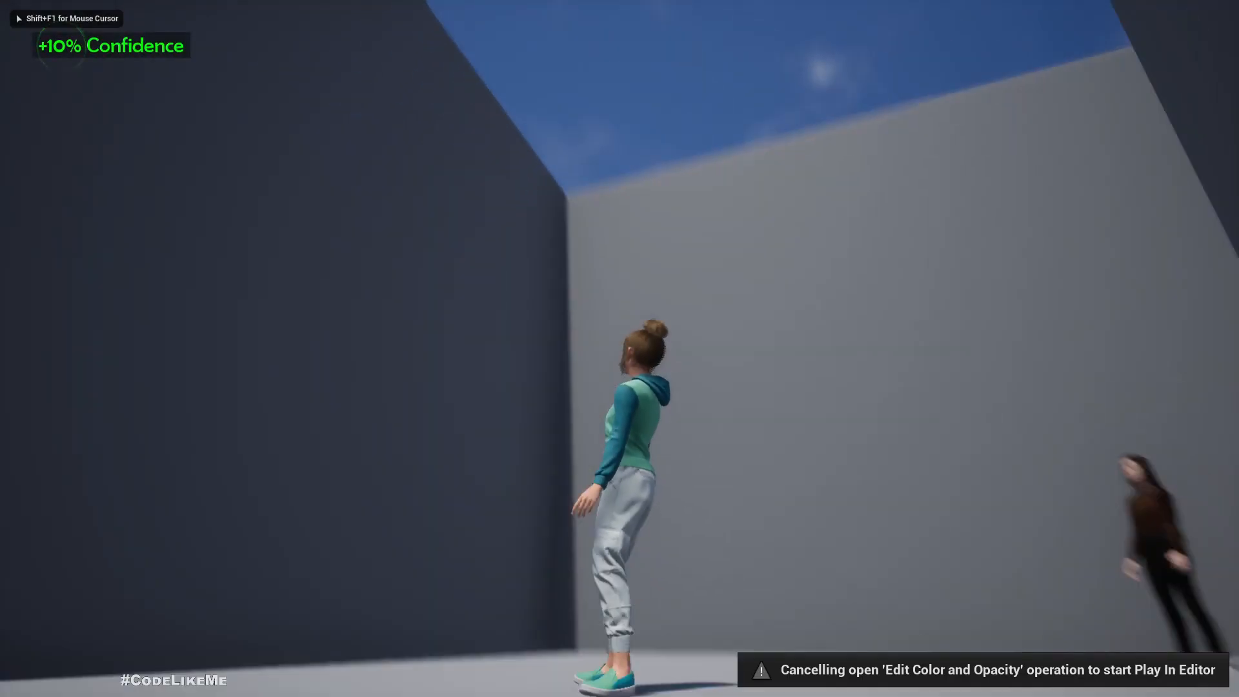
pyautogui.hotkey('shift', 'F1')
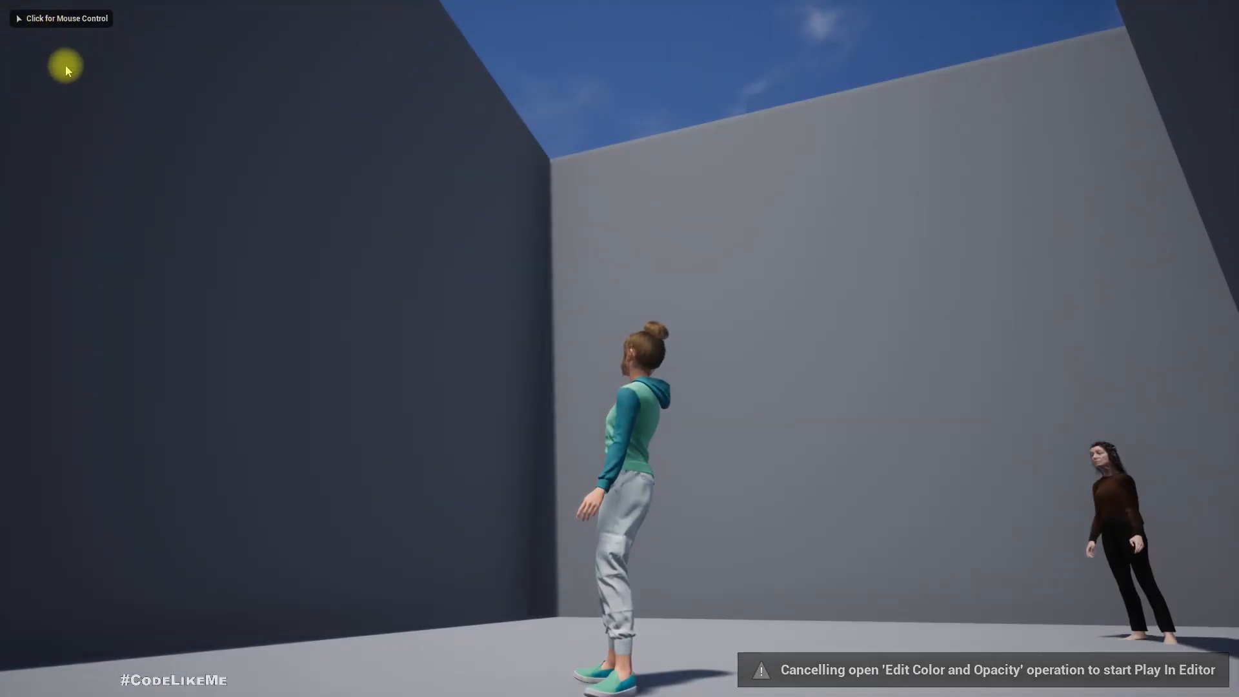
pyautogui.hotkey('alt', 'Tab')
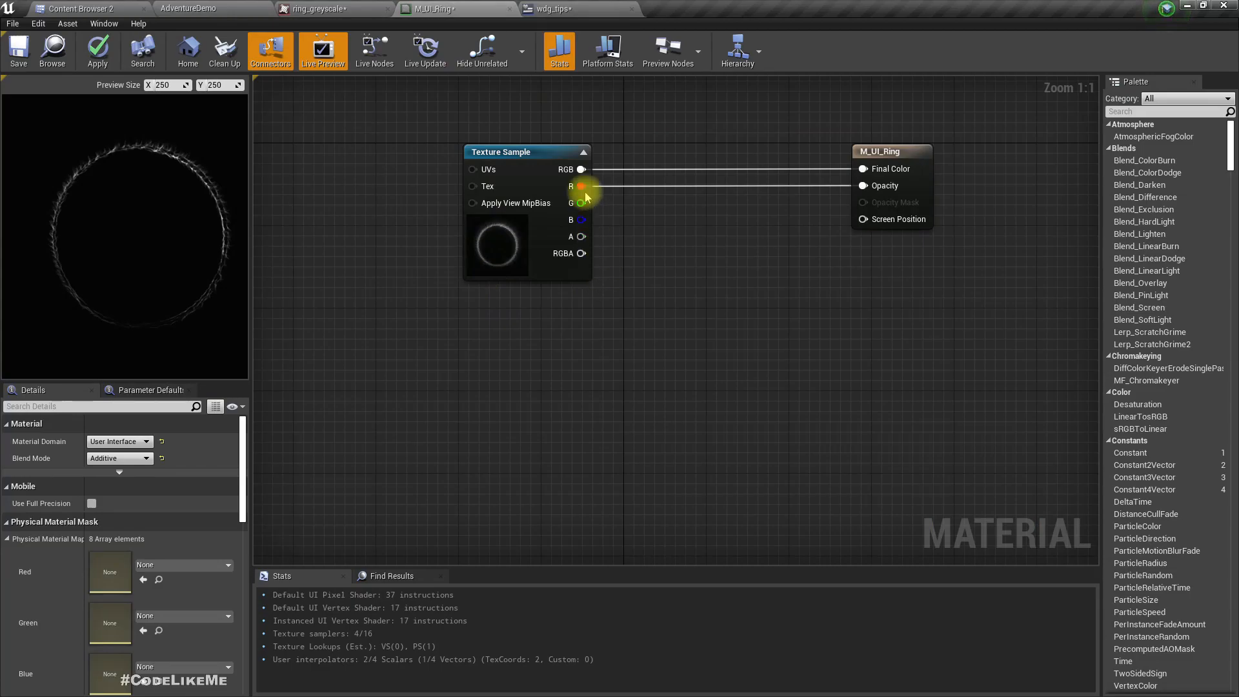
# - Insert a Multiply node between the ring texture's RGB output and the material's Final Color
pyautogui.moveTo(581, 169); pyautogui.dragTo(673, 276)
pyautogui.write('multiply')
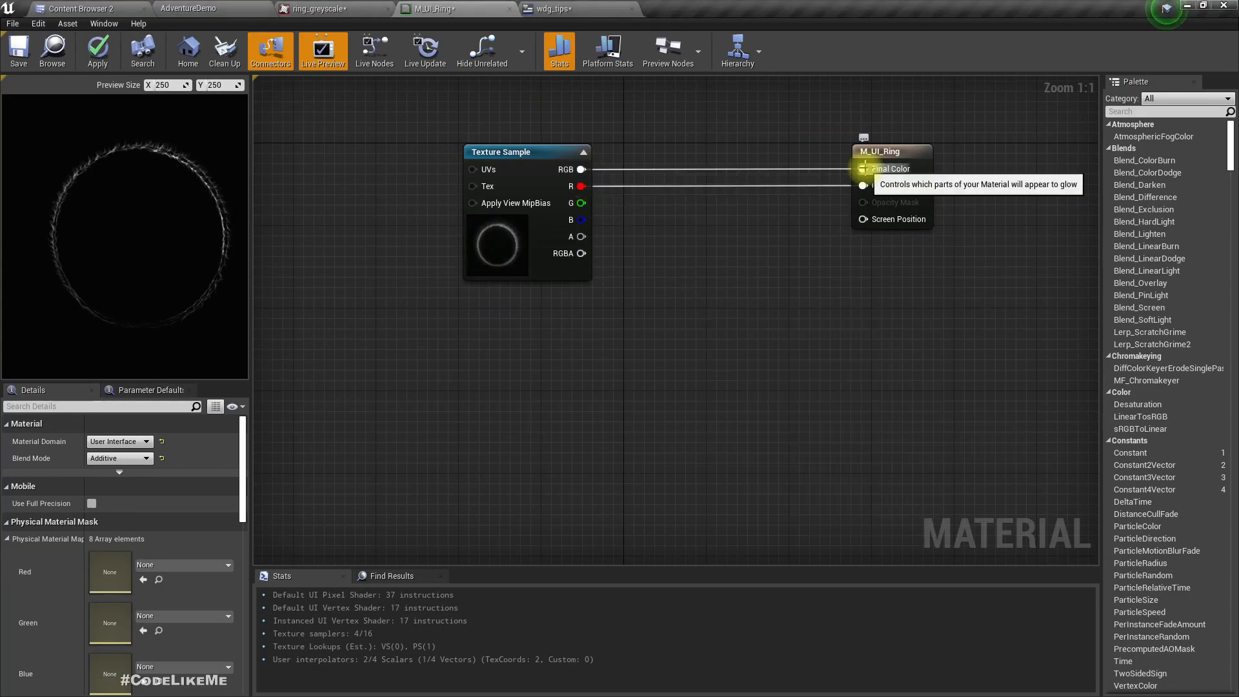
pyautogui.moveTo(581, 169); pyautogui.dragTo(709, 301)
pyautogui.write('multiply')
pyautogui.press('Return')
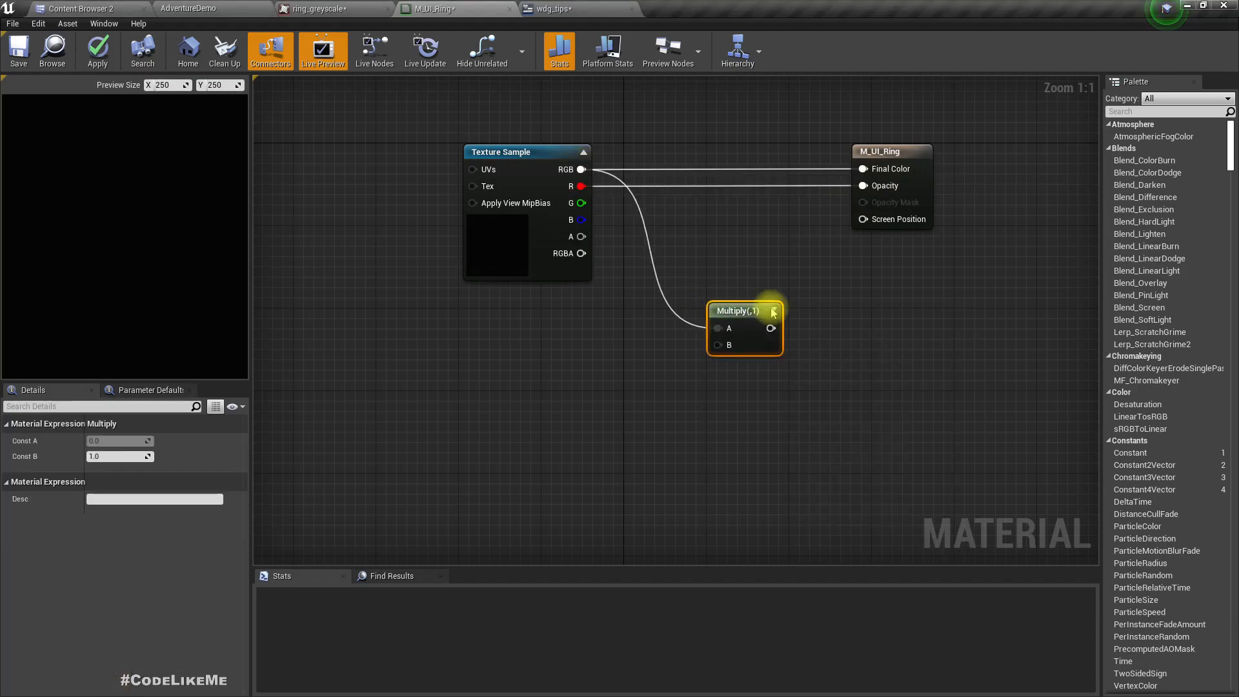
pyautogui.moveTo(771, 328); pyautogui.dragTo(864, 170)
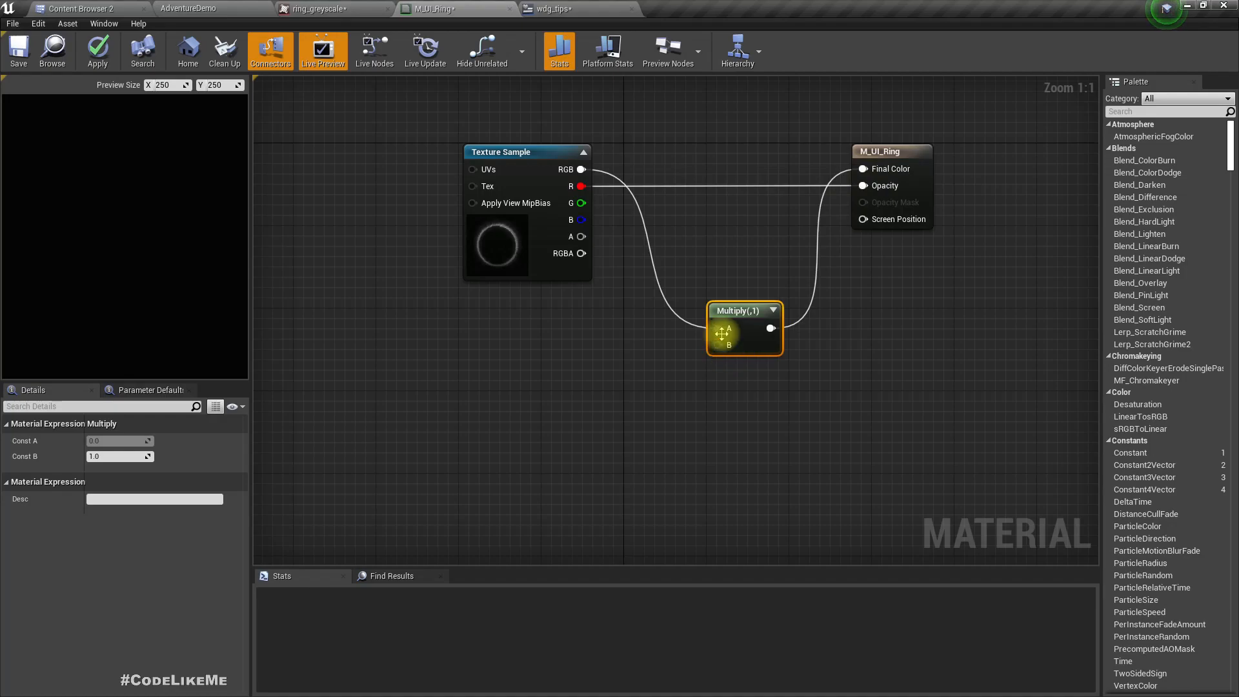
# - Promote the Multiply node's B input to a parameter named color intensity and place it clear of the Multiply node
pyautogui.rightClick(719, 346)
pyautogui.click(741, 359)
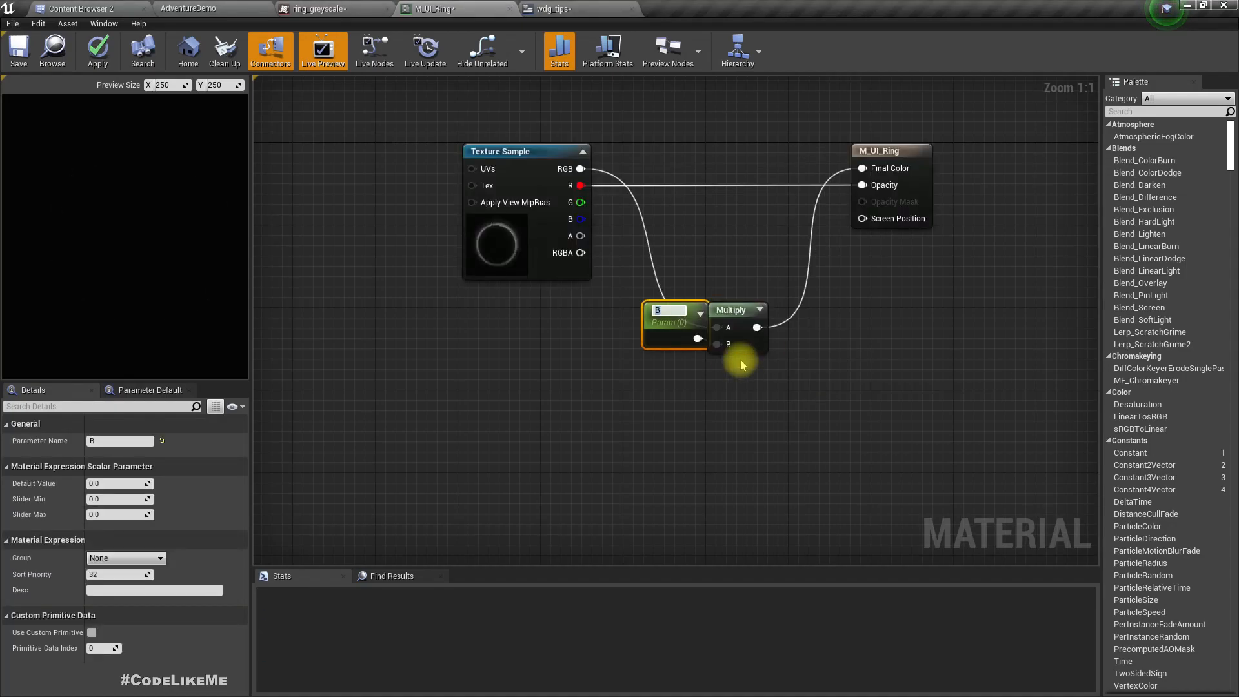
pyautogui.write('color intensity')
pyautogui.press('Return')
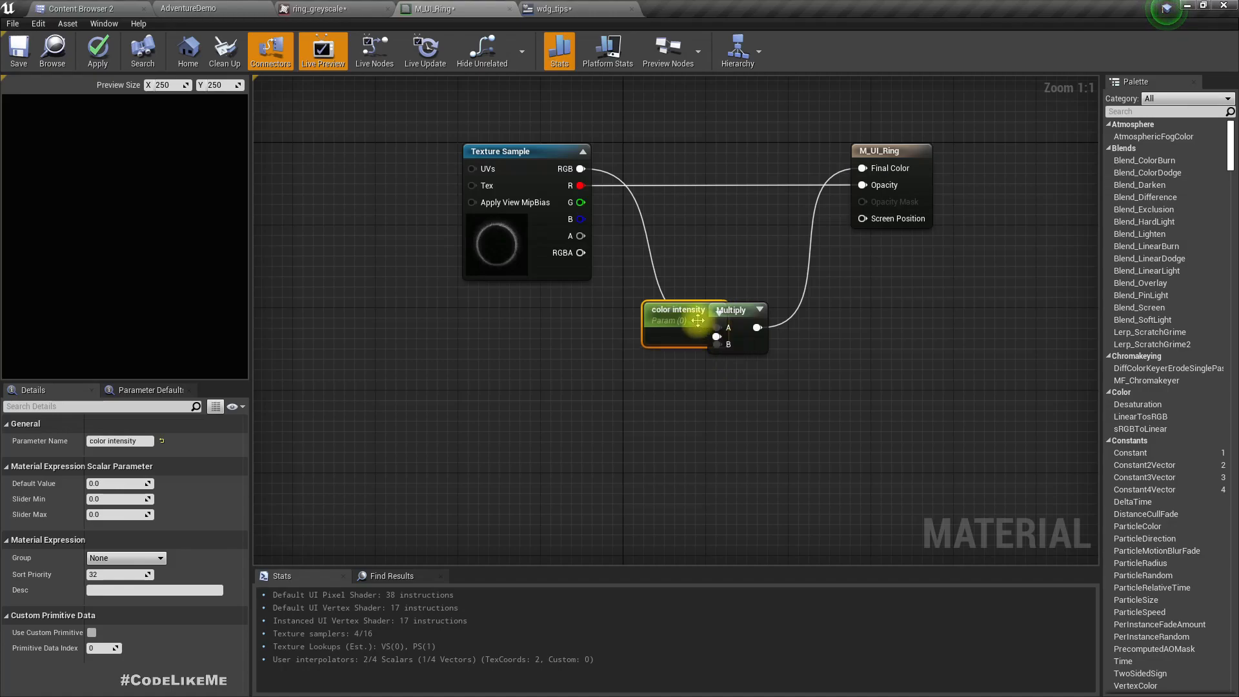
pyautogui.moveTo(698, 321); pyautogui.dragTo(617, 338)
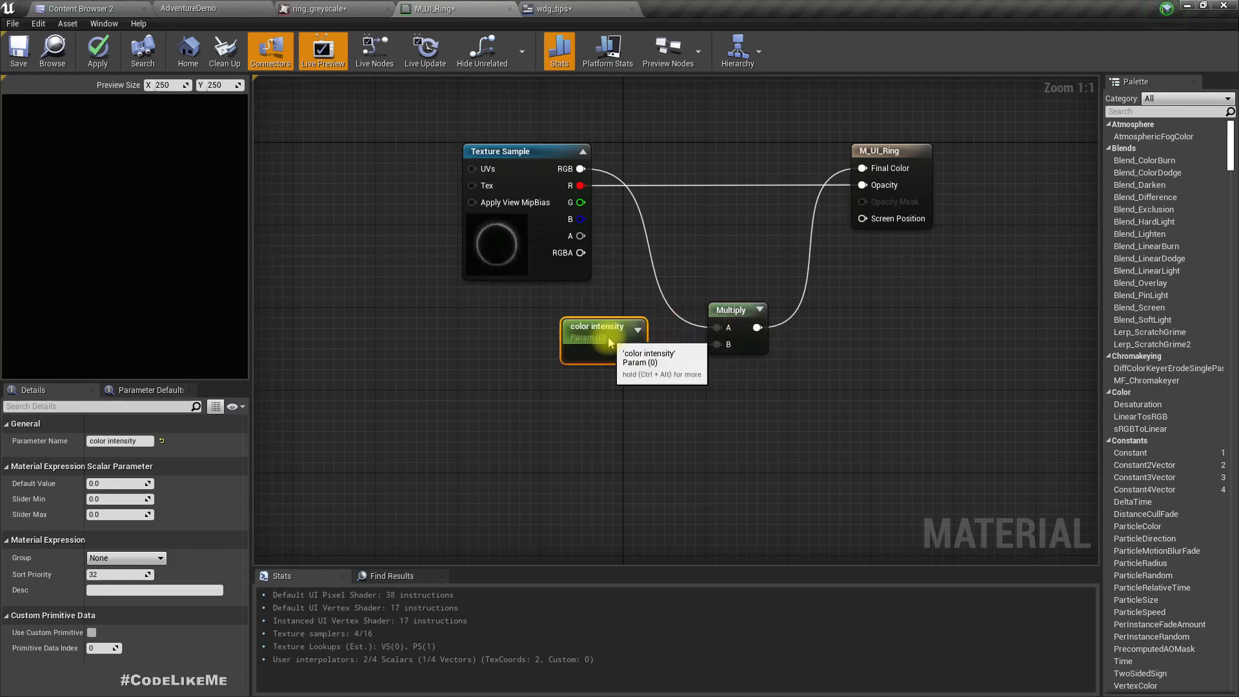
# - Set the color intensity parameter's default value to 40, apply the material, and check the ring in wdg_tips
pyautogui.click(114, 478)
pyautogui.write('40')
pyautogui.press('Return')
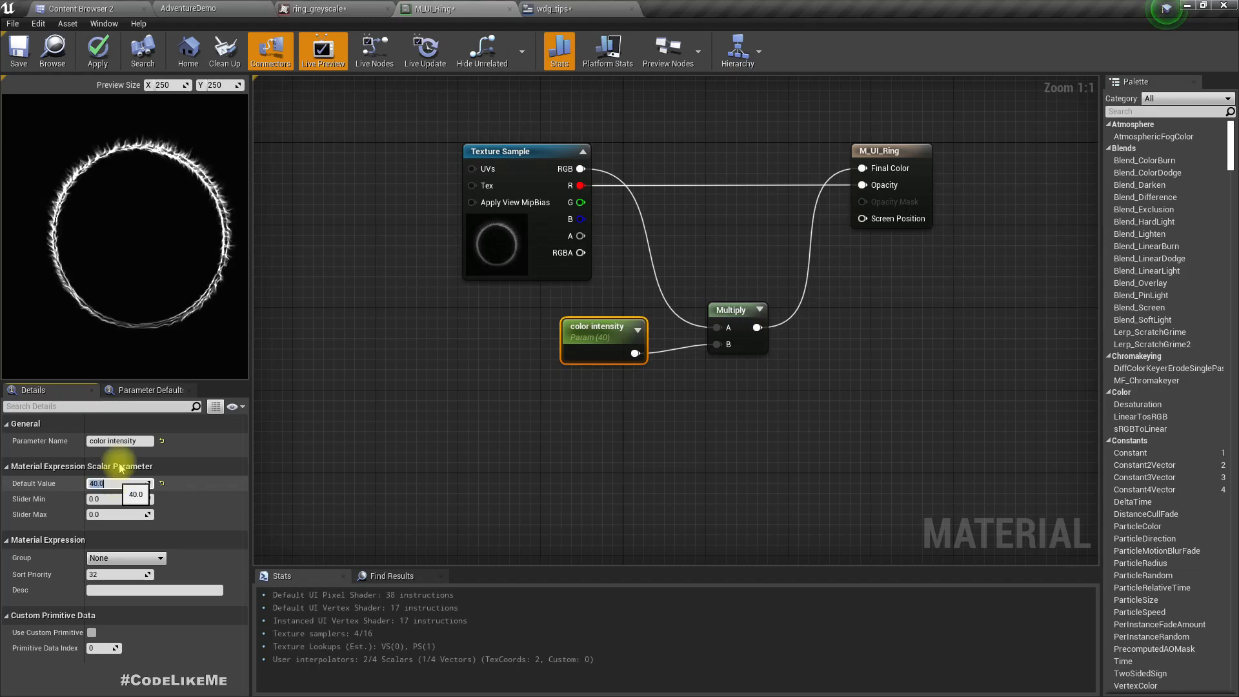
pyautogui.click(99, 55)
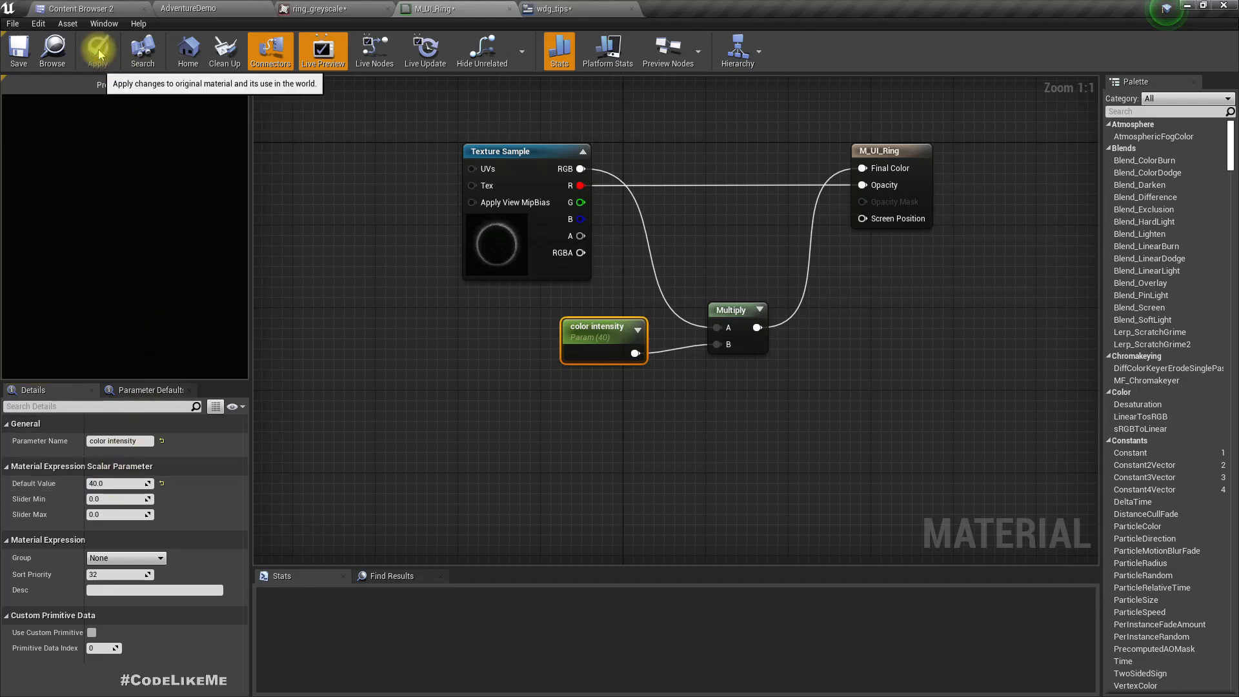
pyautogui.click(550, 8)
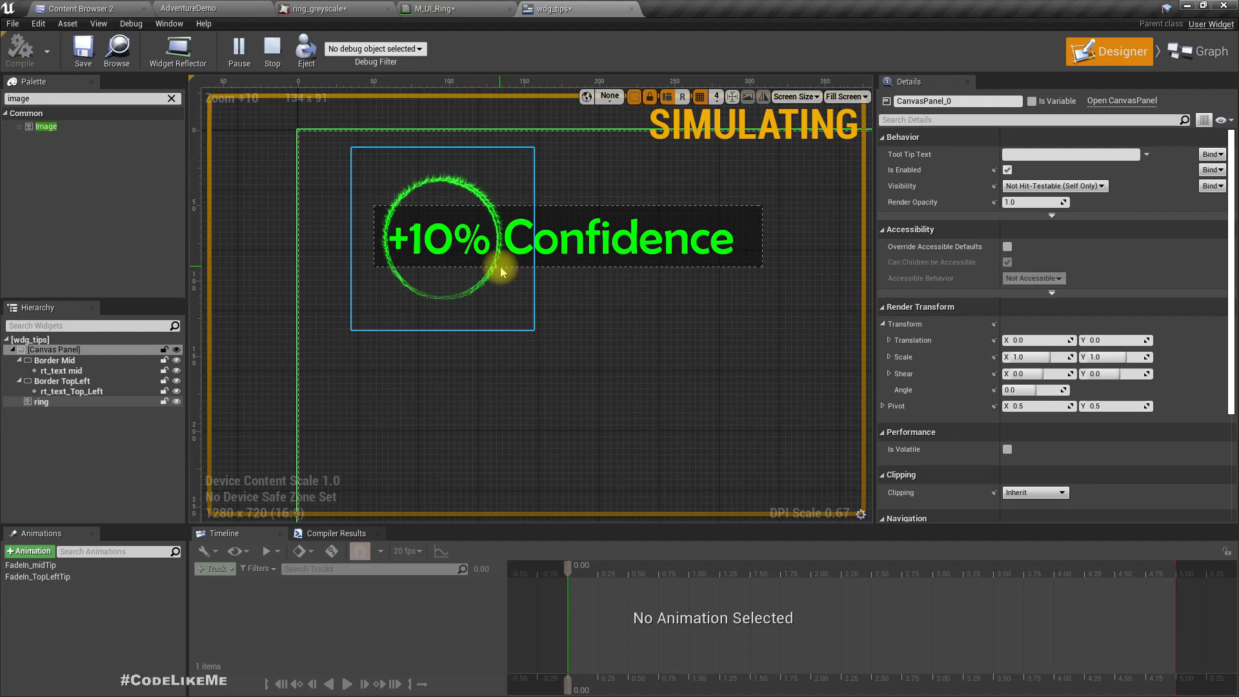
# - In the M_UI_Ring graph, align the Multiply node with the ring texture sample and move the result node farther away
pyautogui.click(464, 6)
pyautogui.moveTo(738, 319); pyautogui.dragTo(736, 160)
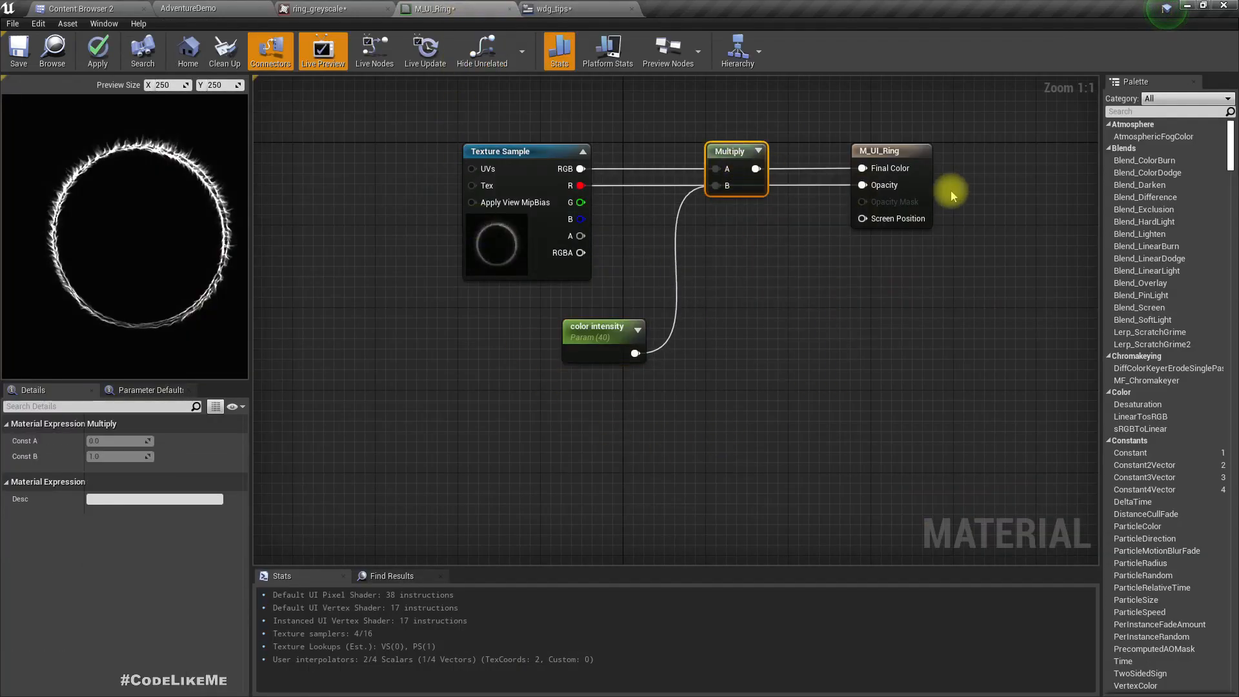
pyautogui.moveTo(899, 157); pyautogui.dragTo(961, 158)
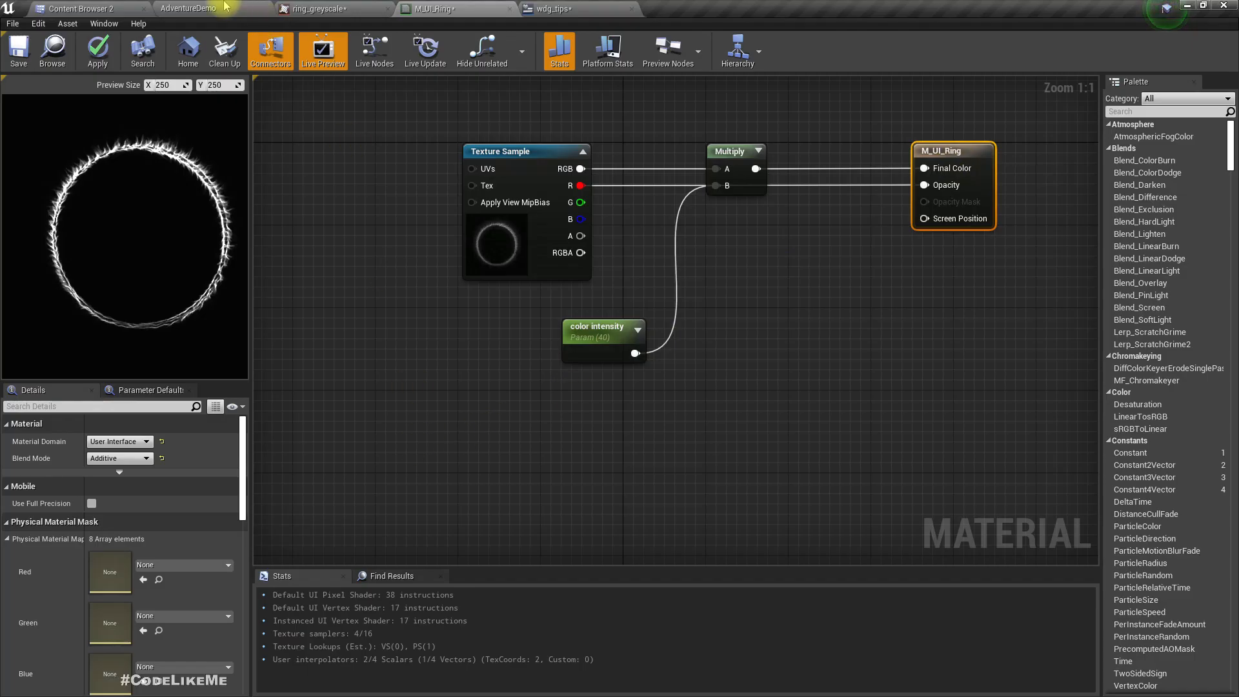
# - Search the whole Content folder for noise and add the T_Perlin_Noise_M texture to the M_UI_Ring graph
pyautogui.click(77, 8)
pyautogui.click(39, 78)
pyautogui.click(40, 66)
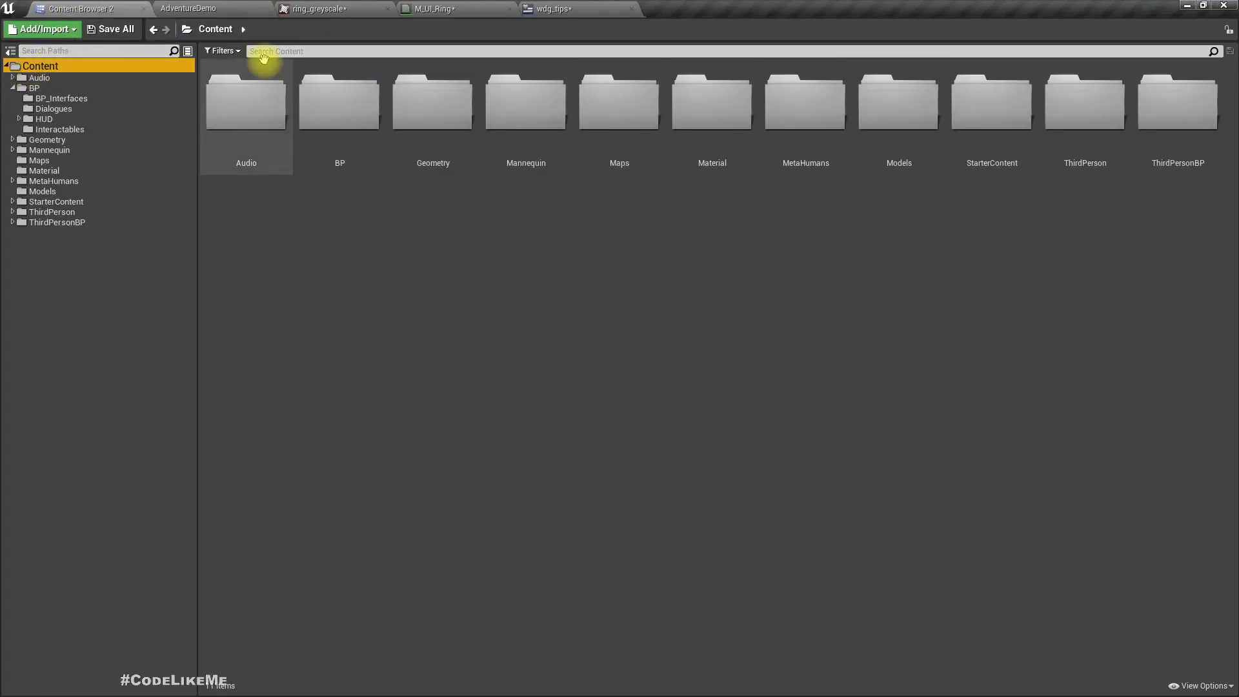
pyautogui.click(269, 52)
pyautogui.write('noise')
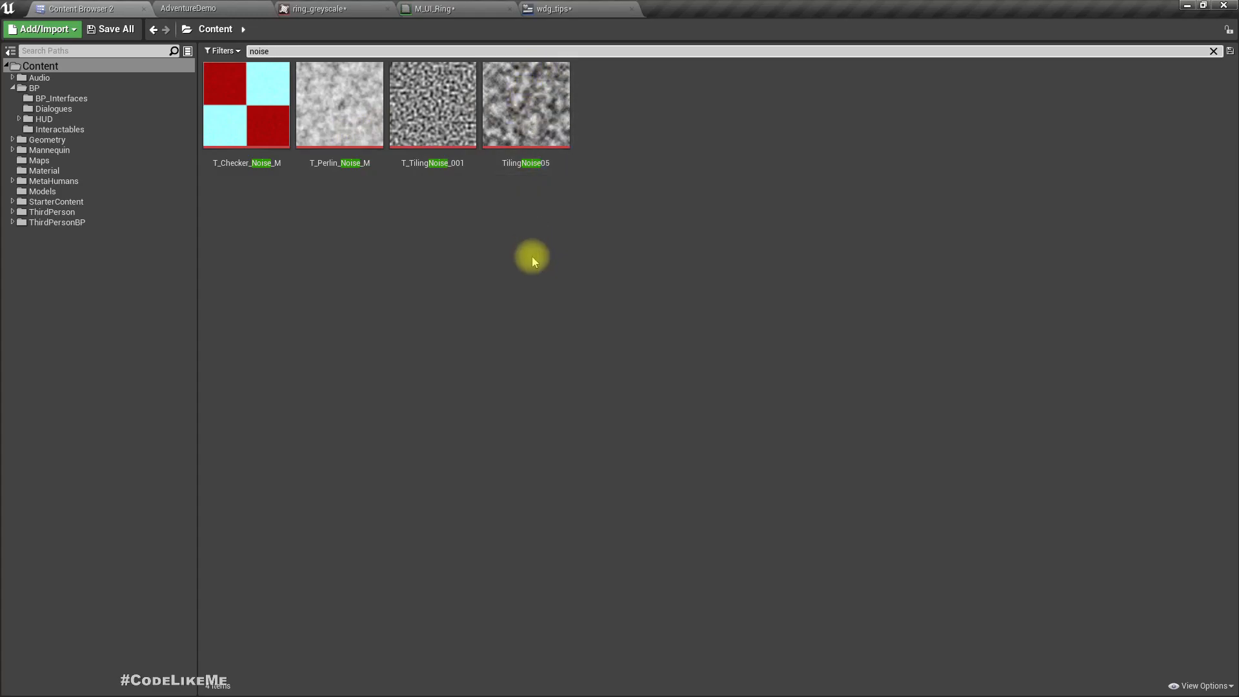
pyautogui.moveTo(327, 102); pyautogui.dragTo(541, 440)
pyautogui.moveTo(714, 434); pyautogui.dragTo(706, 362, button='right')
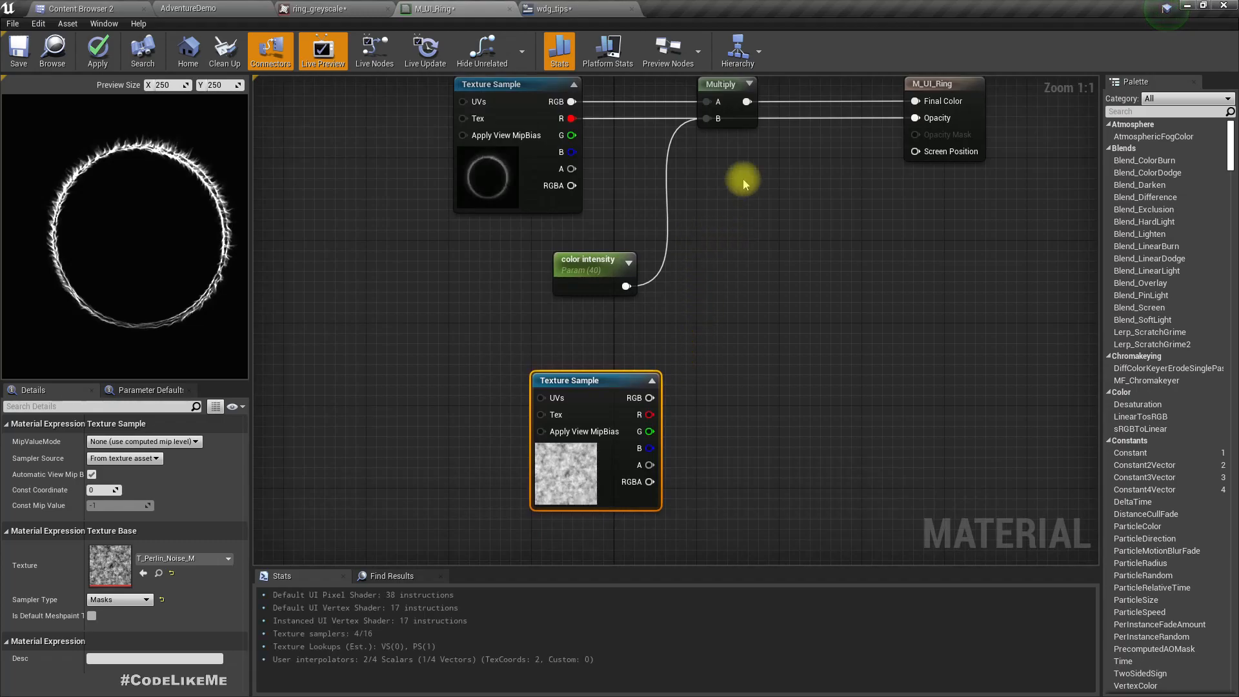
# - Multiply the ring texture's R channel by the Perlin noise's R channel and connect the result to Opacity
pyautogui.moveTo(571, 118); pyautogui.dragTo(724, 192)
pyautogui.write('multiply')
pyautogui.press('Return')
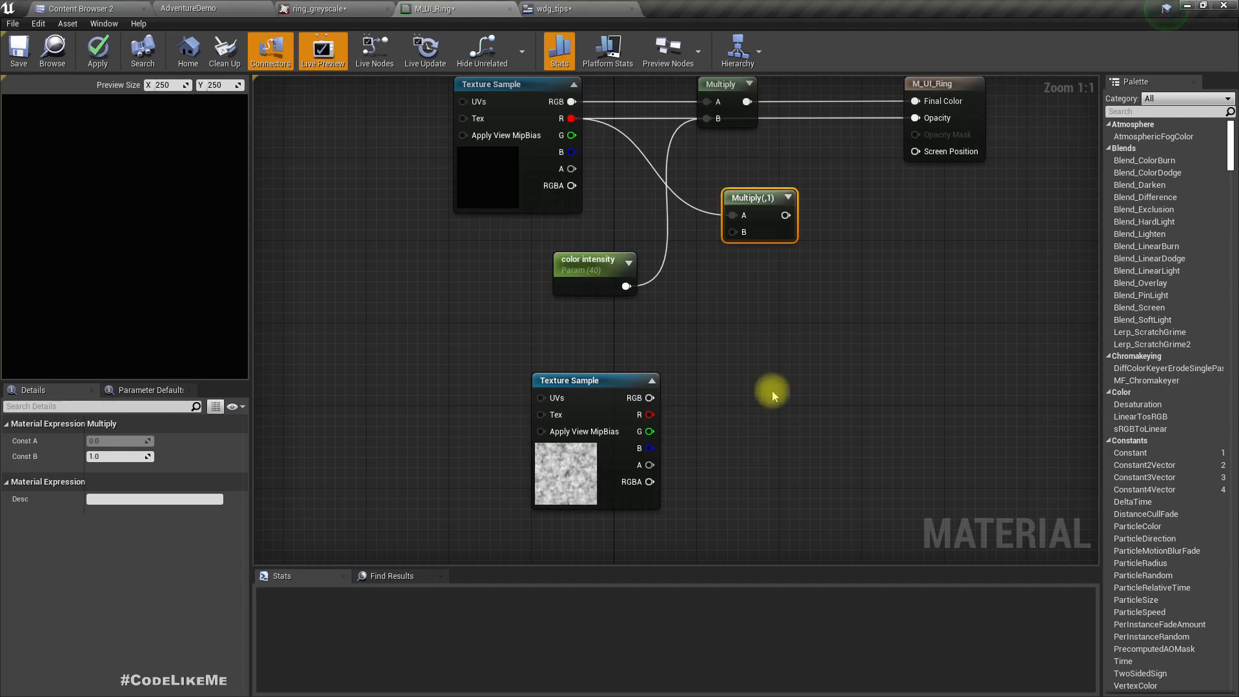
pyautogui.moveTo(650, 414); pyautogui.dragTo(930, 118)
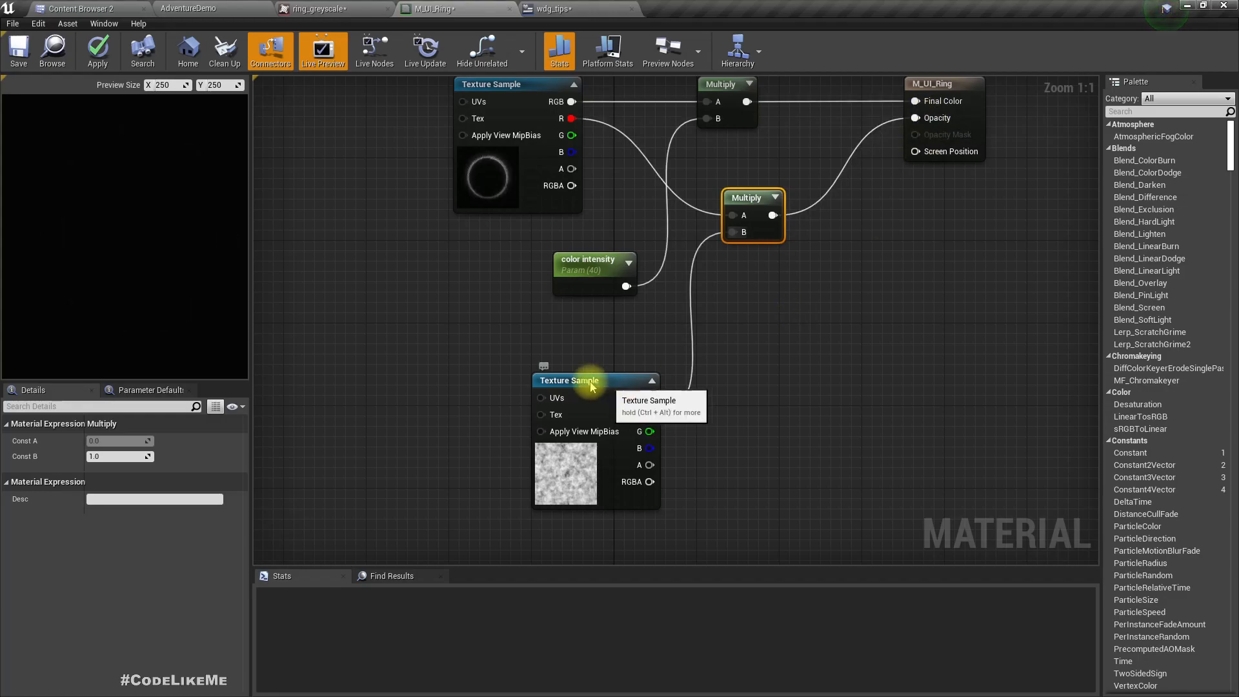
# - Make room beside the Perlin noise texture sample and add a TexCoord node feeding its UVs input
pyautogui.moveTo(592, 380); pyautogui.dragTo(551, 373)
pyautogui.moveTo(424, 423); pyautogui.dragTo(556, 406, button='right')
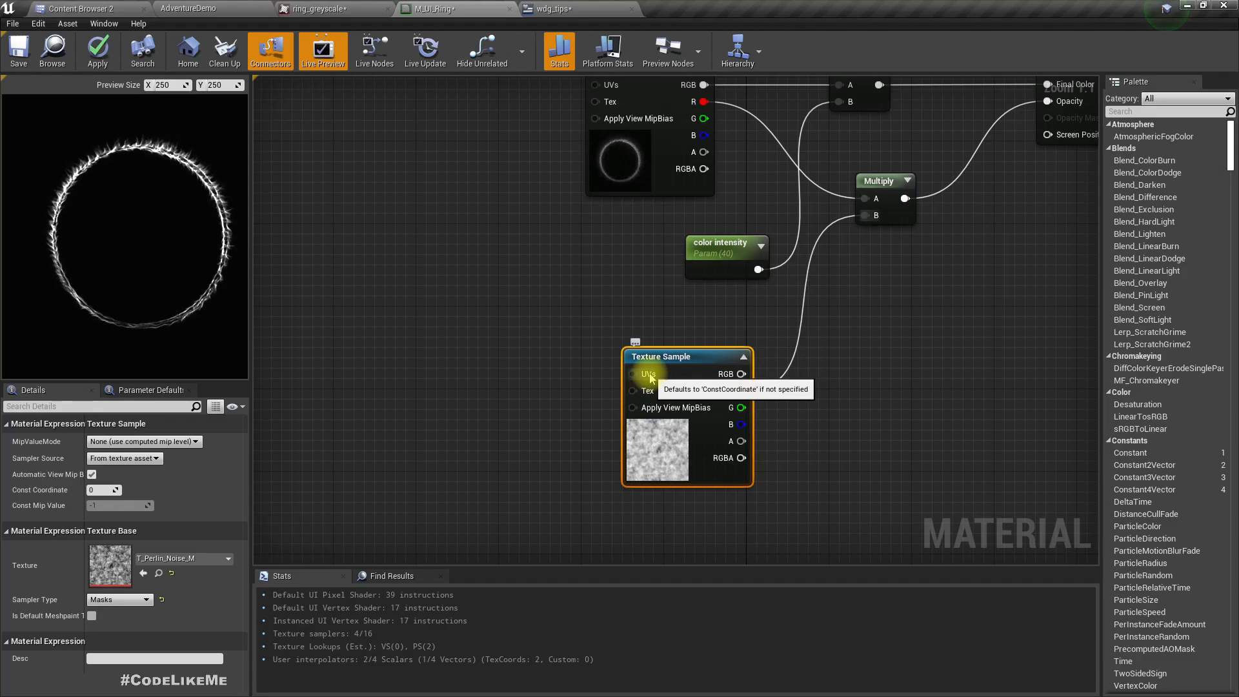
pyautogui.moveTo(644, 375); pyautogui.dragTo(436, 381)
pyautogui.write('texcoord')
pyautogui.press('Return')
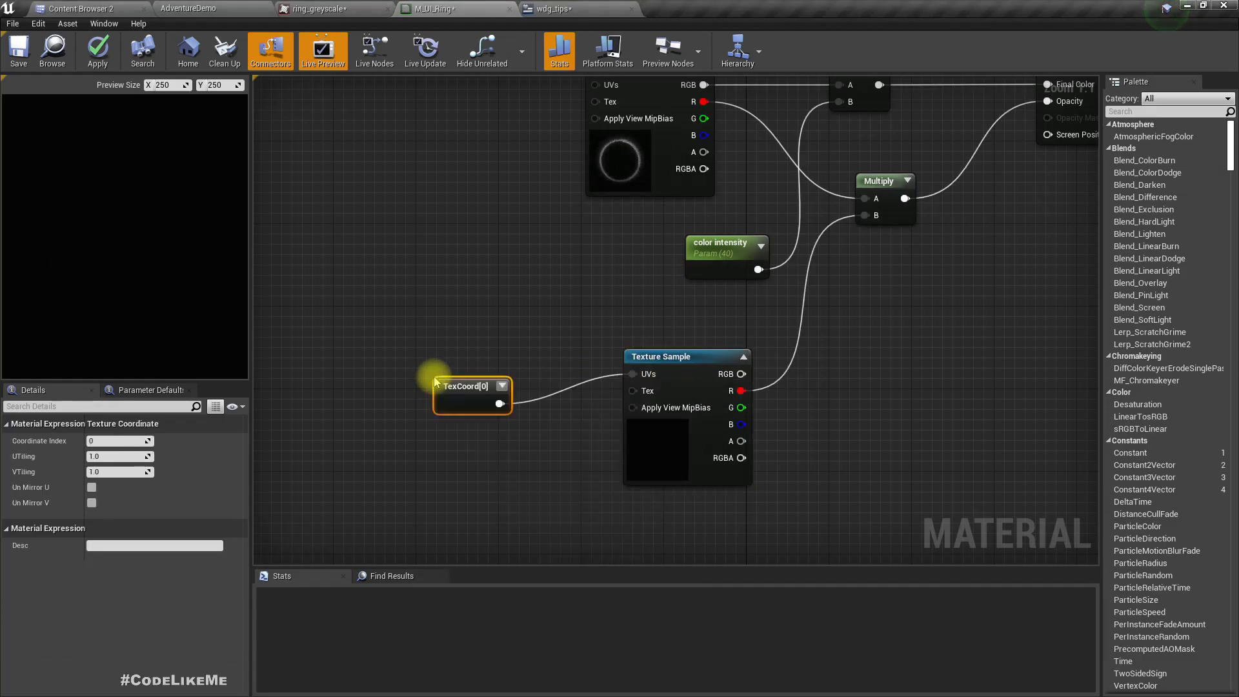
# - Move the TexCoord node farther from the Perlin noise texture sample and insert an Add node between TexCoord and its UVs input
pyautogui.moveTo(469, 388); pyautogui.dragTo(368, 359)
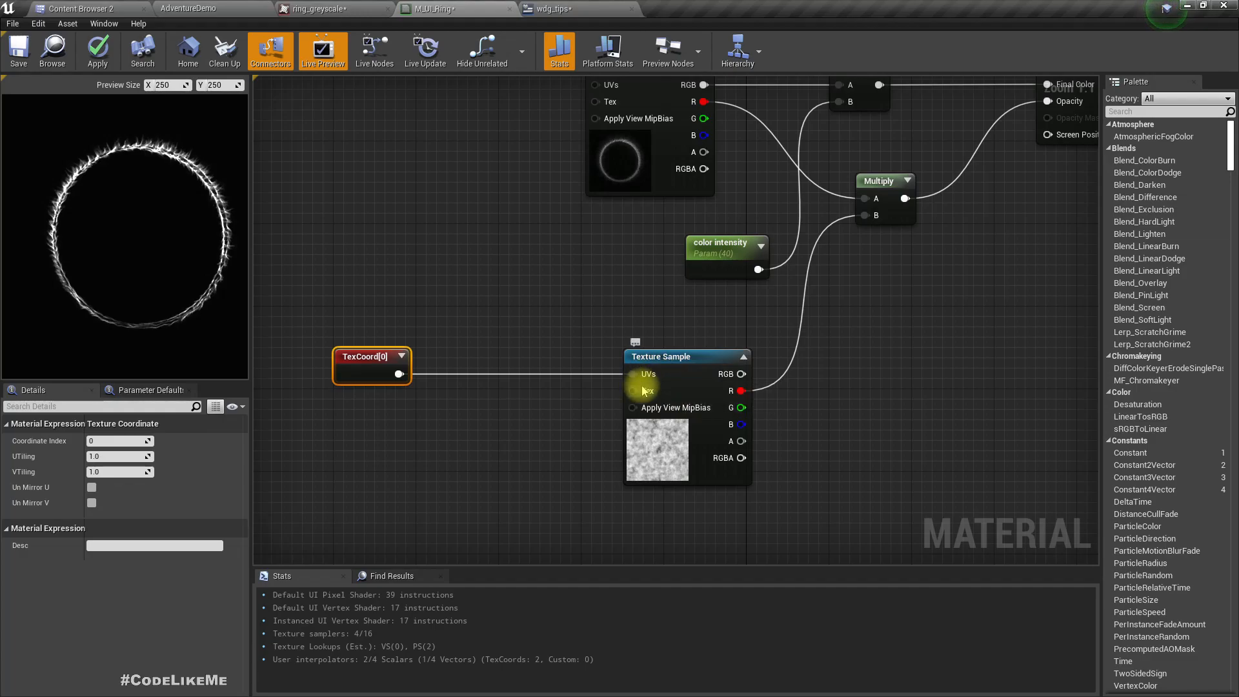
pyautogui.rightClick(330, 445)
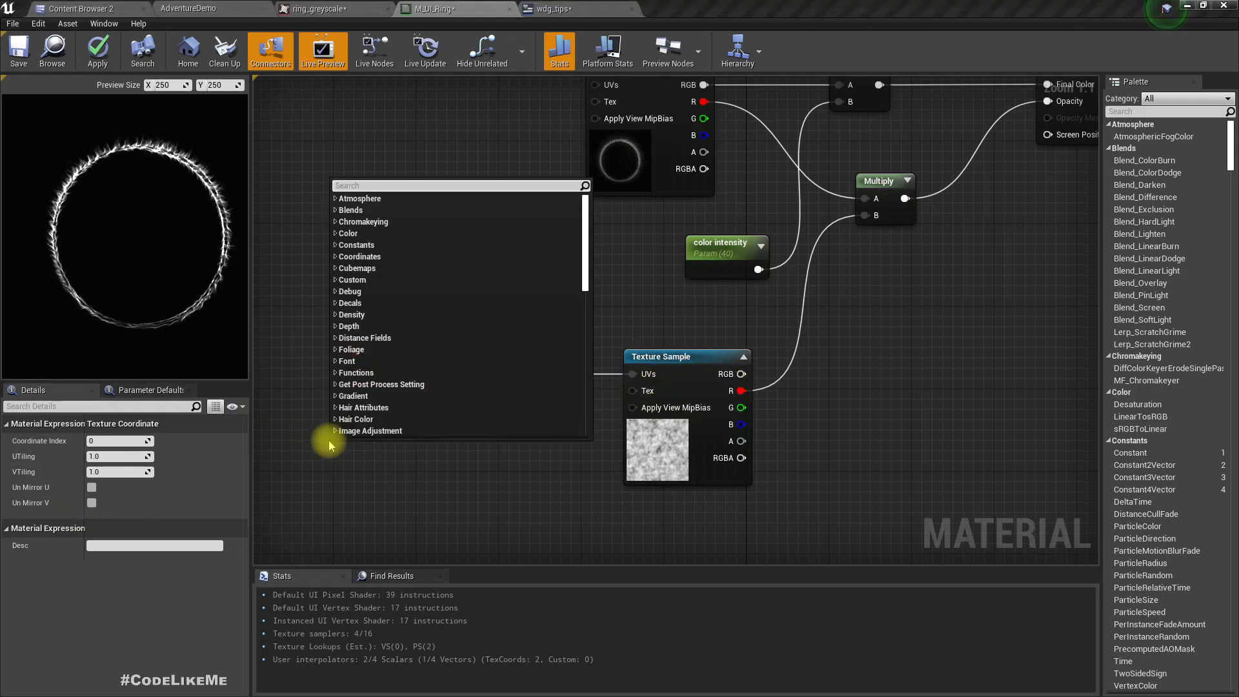
pyautogui.click(351, 484)
pyautogui.moveTo(398, 374); pyautogui.dragTo(632, 373)
pyautogui.write('add')
pyautogui.press('Return')
pyautogui.moveTo(494, 385); pyautogui.dragTo(507, 358)
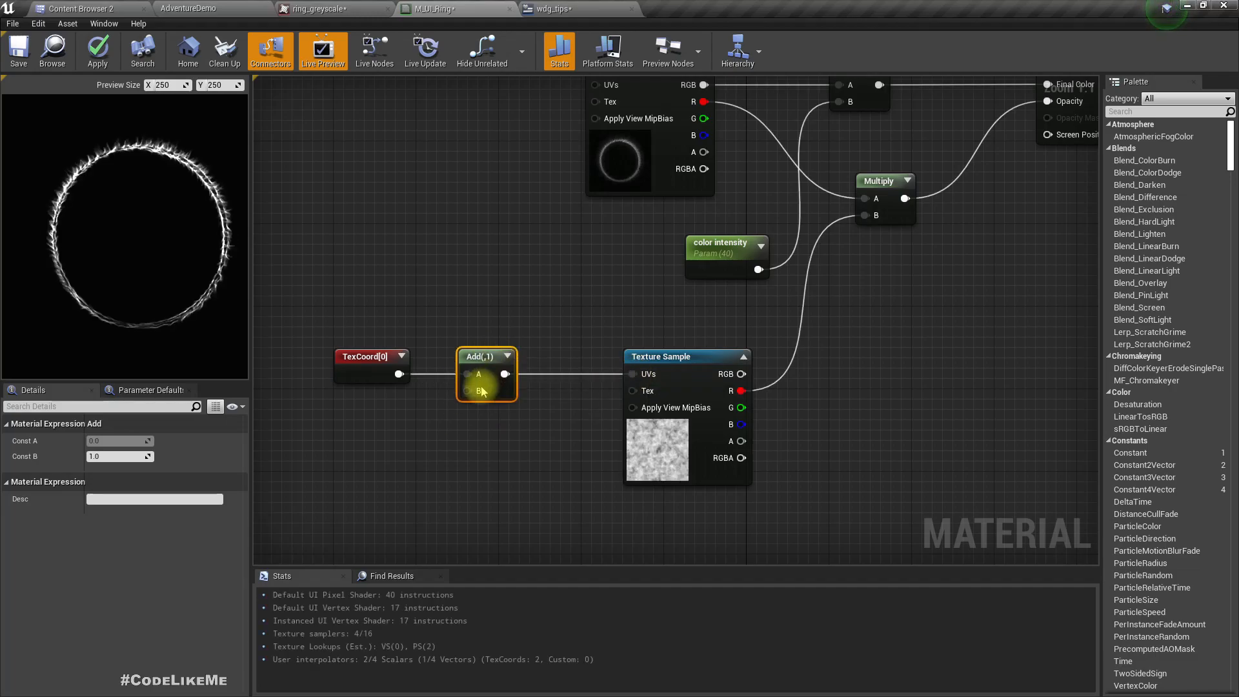
# - Add a Time node below TexCoord and connect it to the Add node's B input
pyautogui.rightClick(362, 443)
pyautogui.write('time')
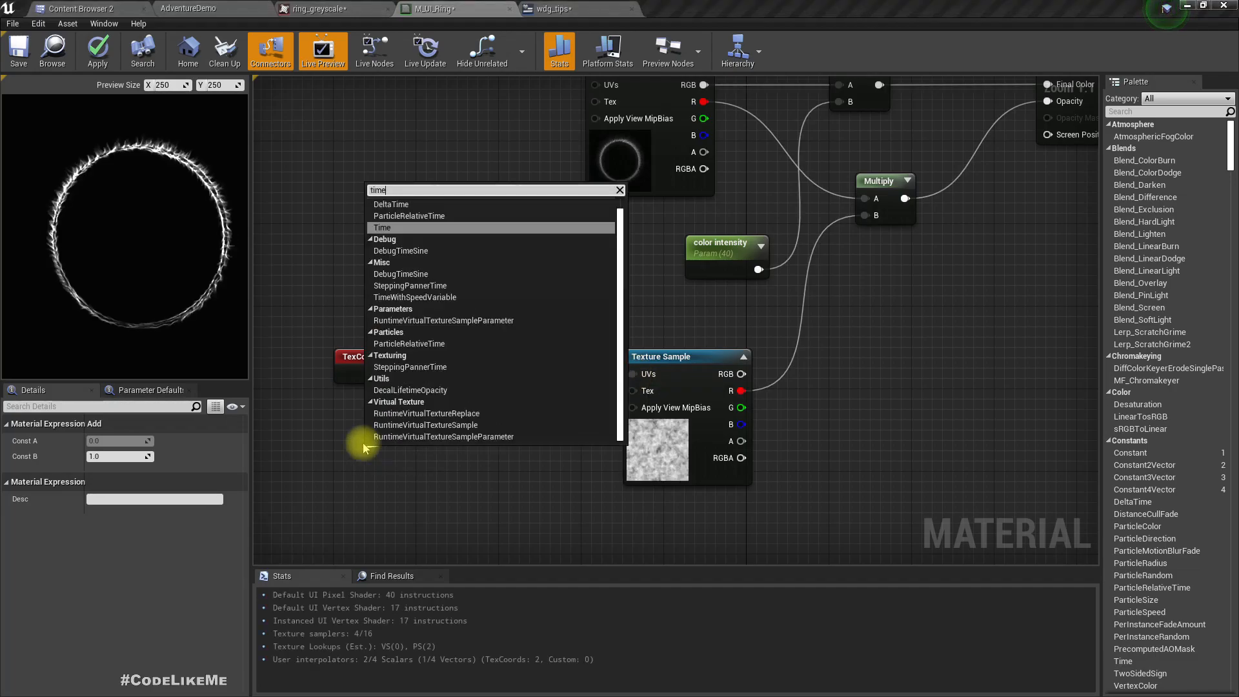
pyautogui.press('Return')
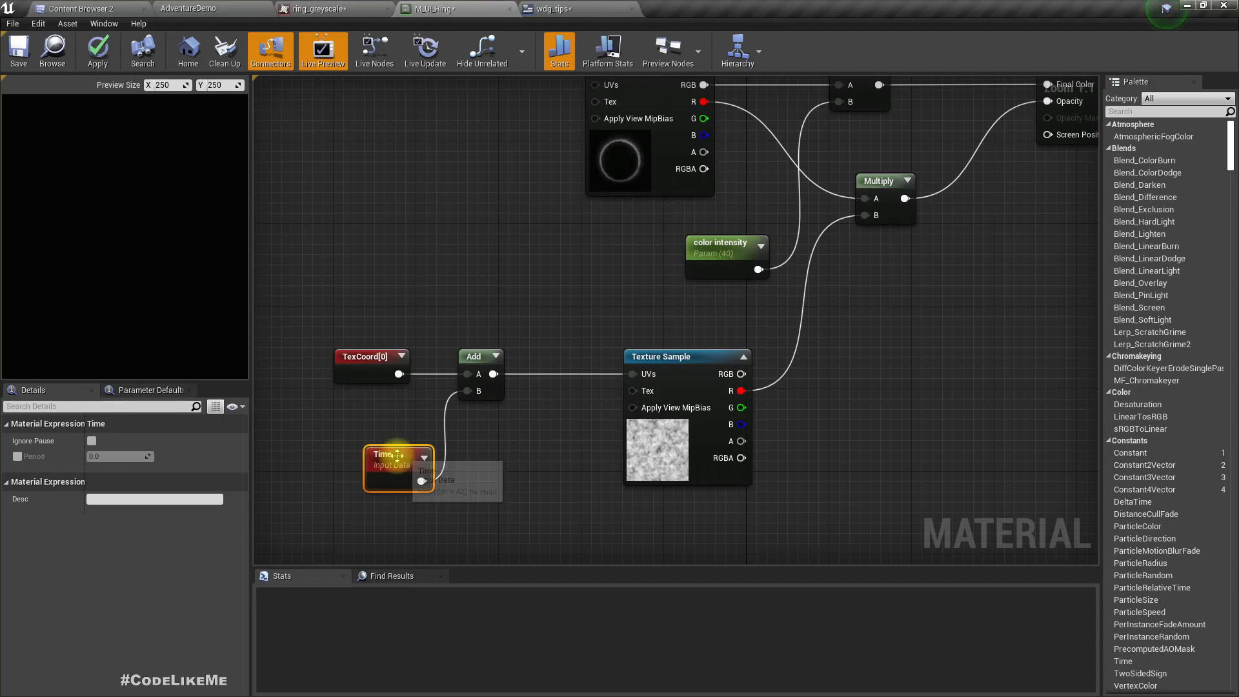
pyautogui.moveTo(377, 453); pyautogui.dragTo(347, 428)
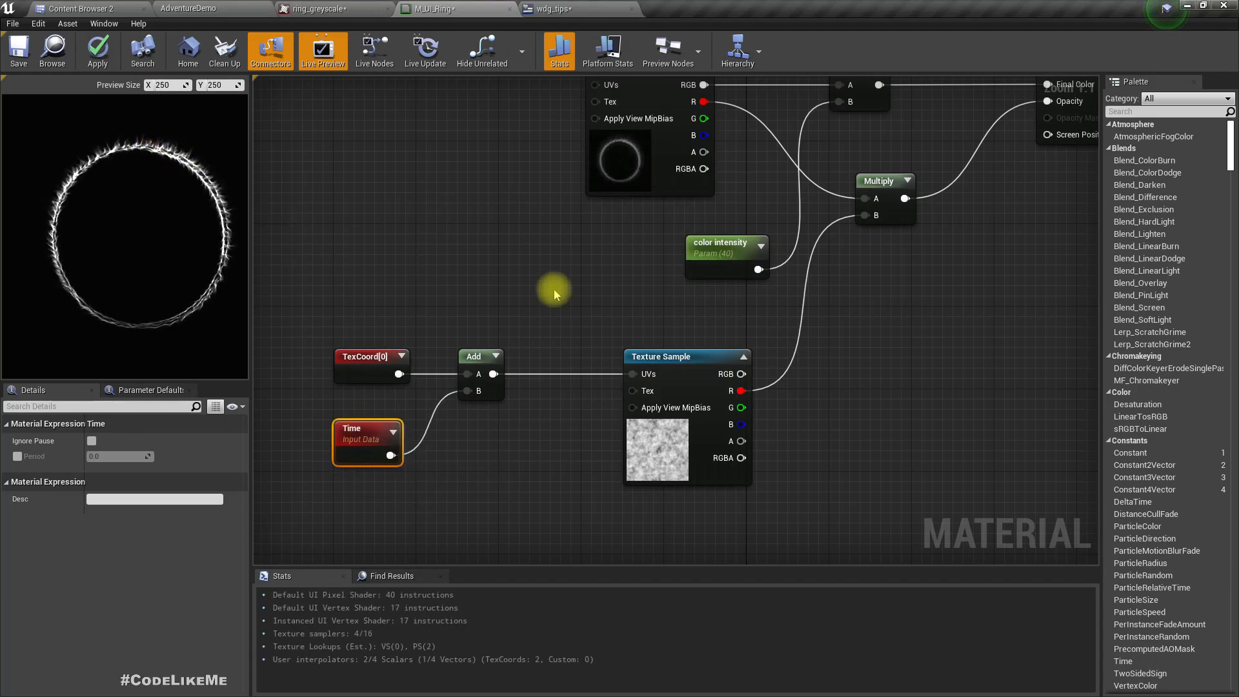
# - Enlarge the material preview and examine the whole ring with the moving noise
pyautogui.click(664, 433)
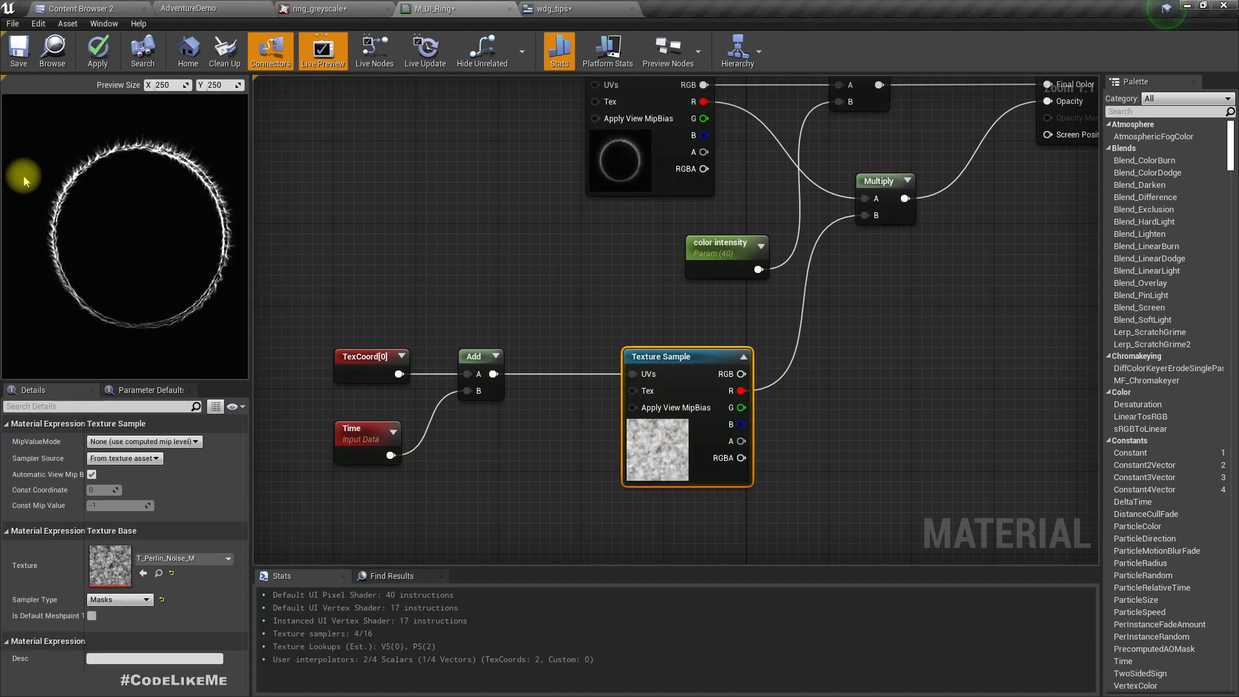
pyautogui.scroll(2, 122, 178)
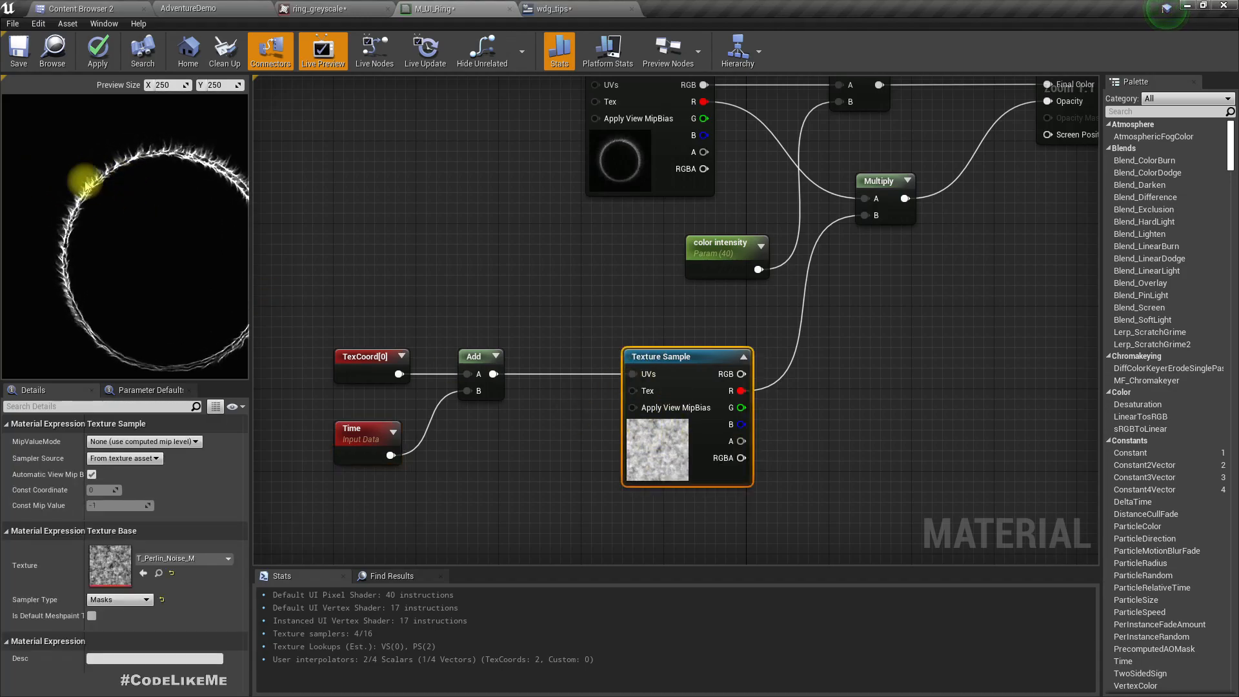
pyautogui.moveTo(250, 265); pyautogui.dragTo(304, 268)
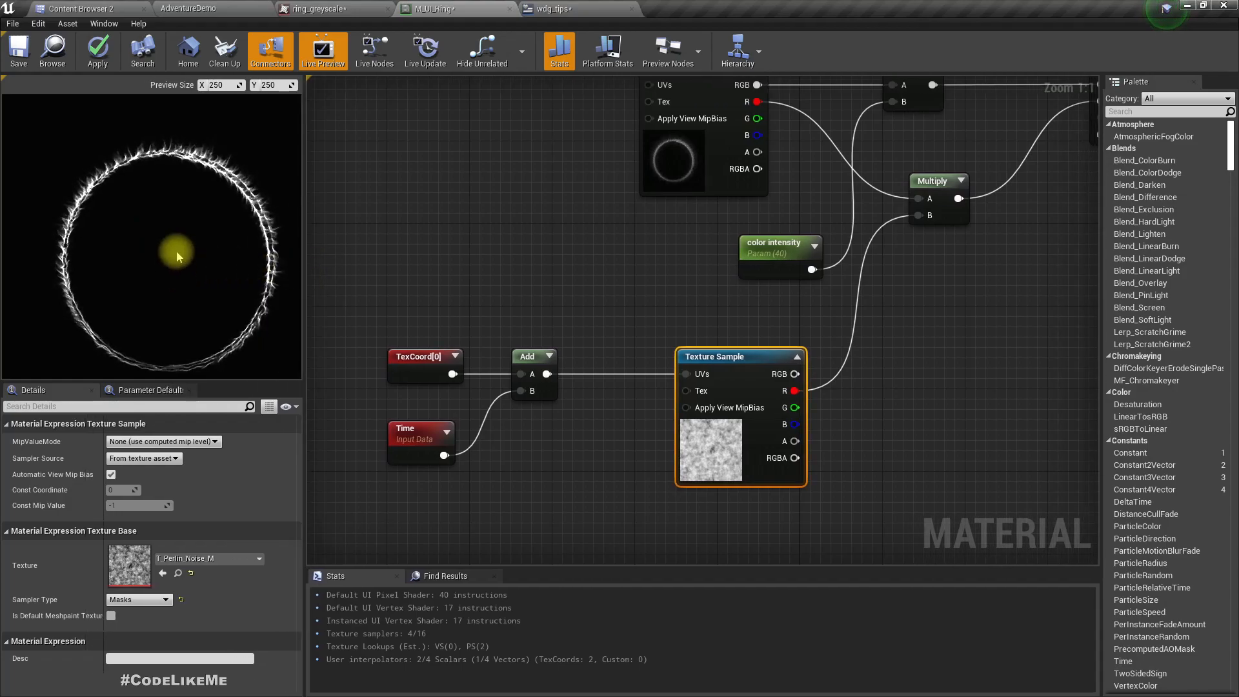
pyautogui.moveTo(133, 270); pyautogui.dragTo(141, 221)
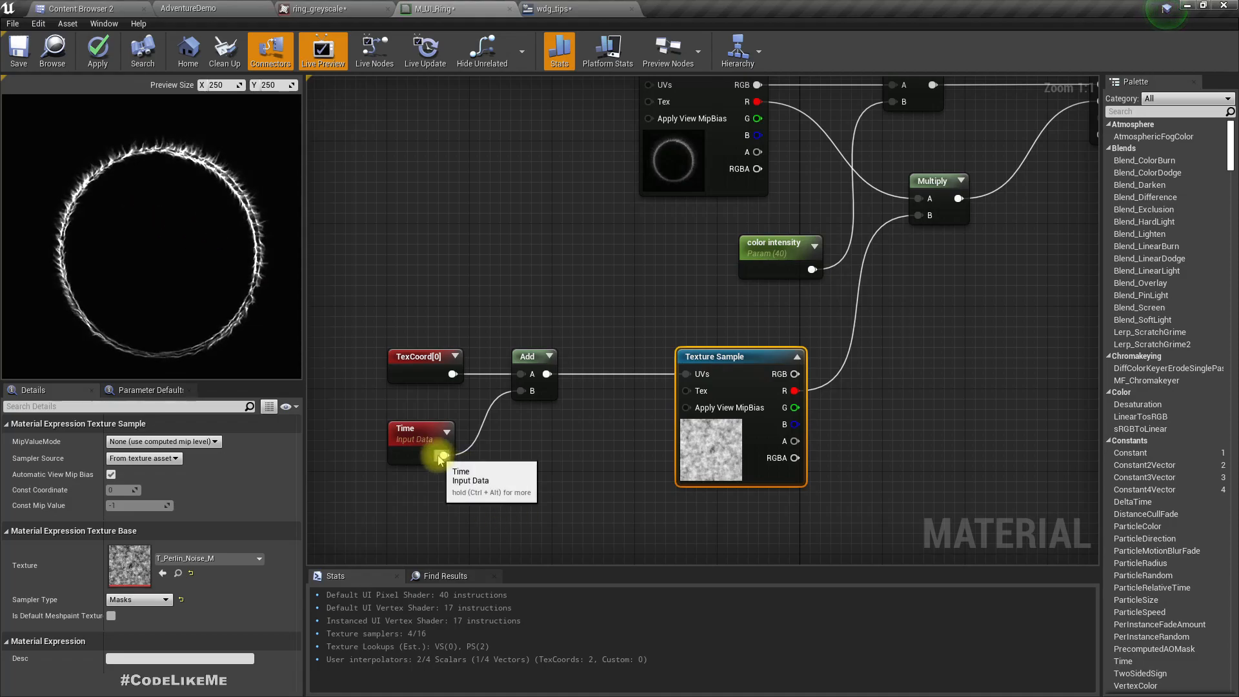
# - Insert a Multiply node between Time and the Add node's B input and arrange Time and Multiply beneath TexCoord
pyautogui.moveTo(443, 455); pyautogui.dragTo(495, 462)
pyautogui.write('*')
pyautogui.press('Return')
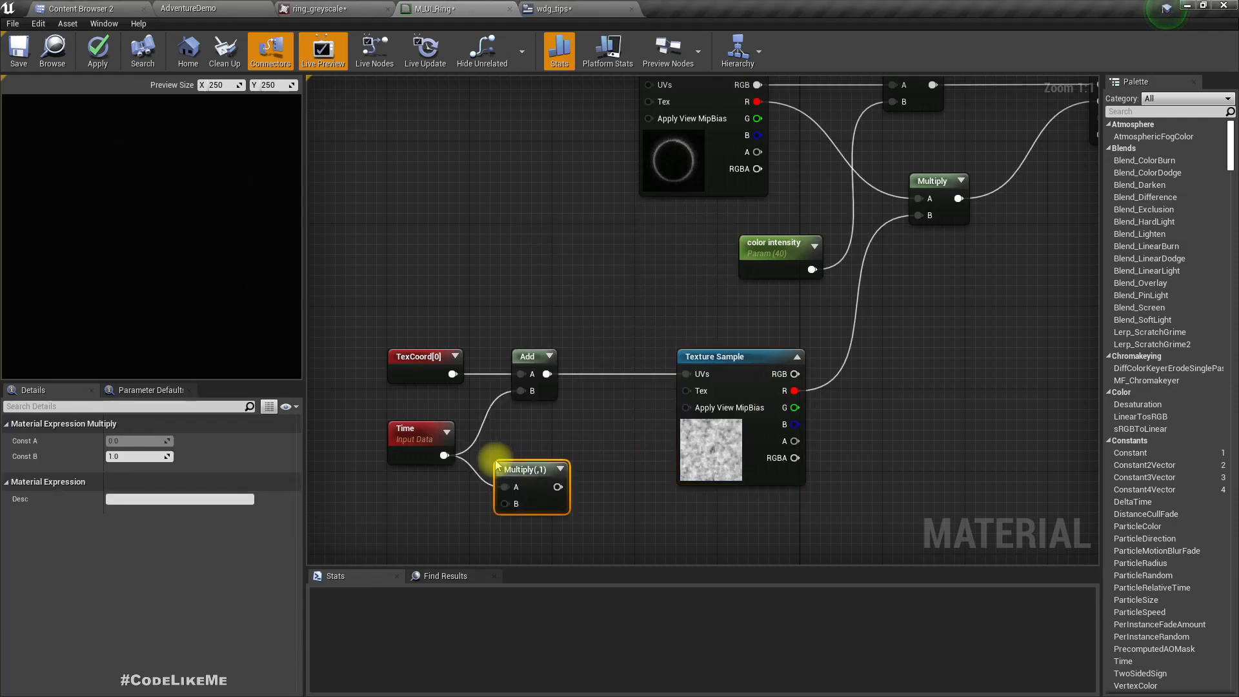
pyautogui.moveTo(558, 489); pyautogui.dragTo(522, 390)
pyautogui.moveTo(405, 432); pyautogui.dragTo(302, 421)
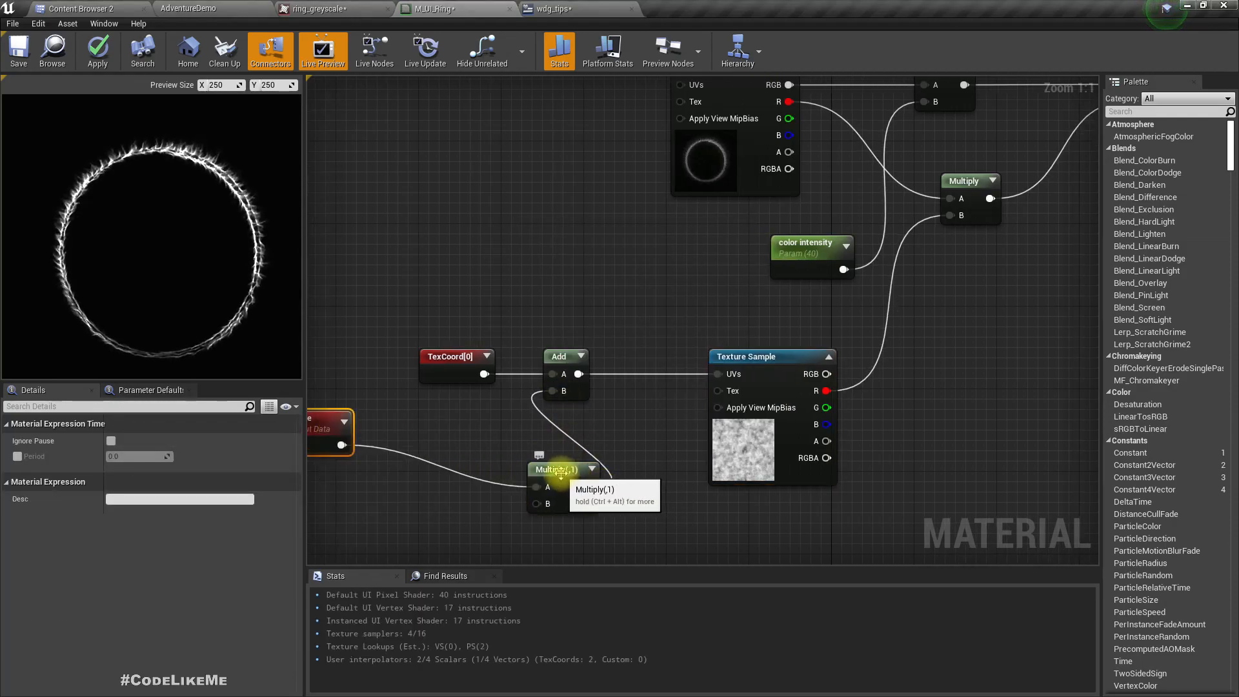
pyautogui.moveTo(559, 475); pyautogui.dragTo(469, 439)
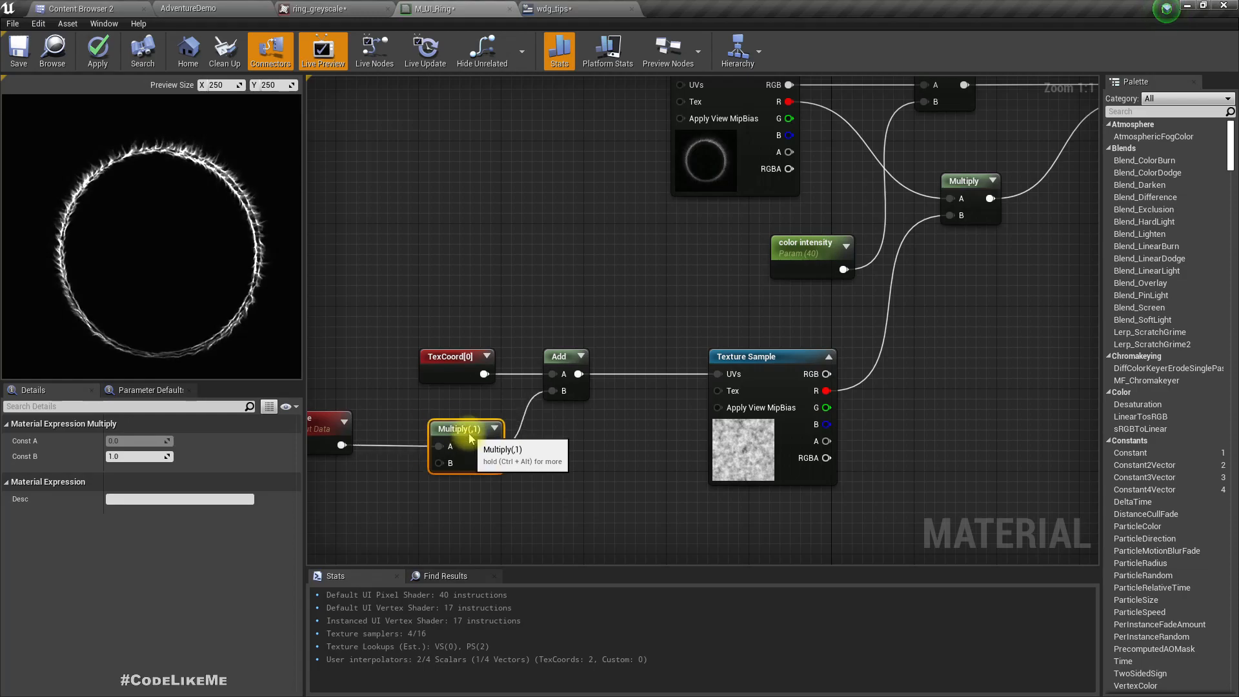
# - Promote the B input of Time's Multiply node to a parameter named noise speed and place it below the Time node
pyautogui.rightClick(440, 463)
pyautogui.click(489, 476)
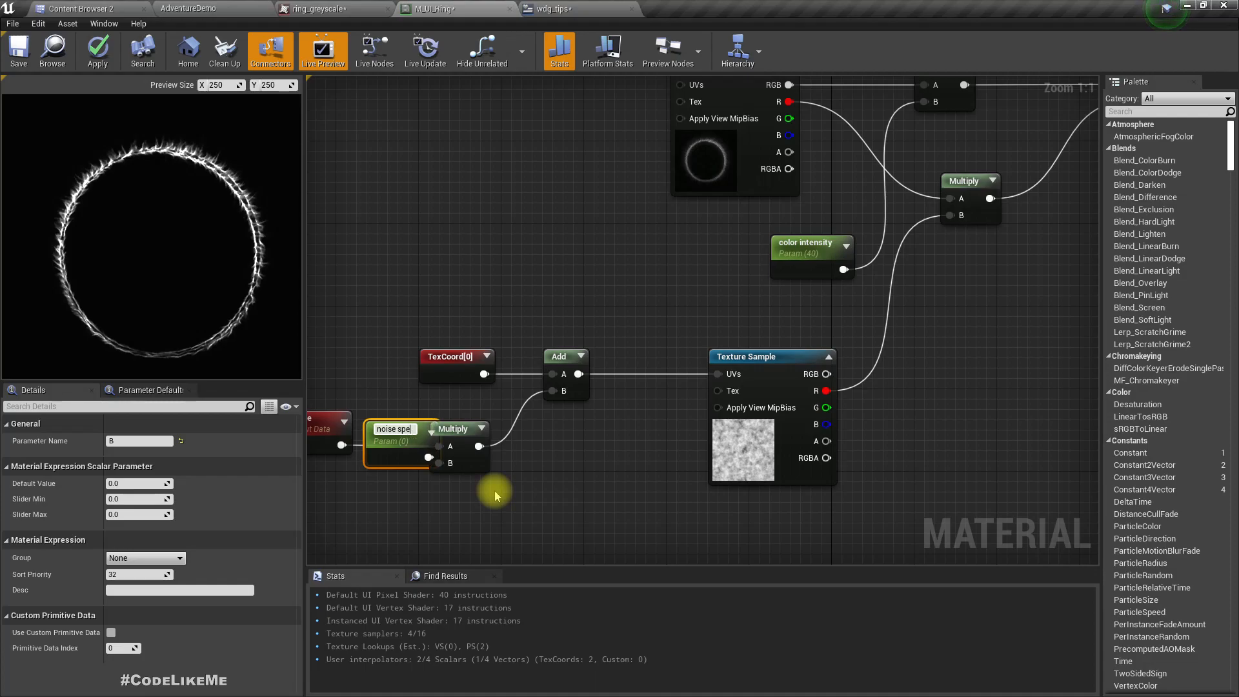
pyautogui.moveTo(404, 455); pyautogui.dragTo(344, 496)
pyautogui.moveTo(534, 504); pyautogui.dragTo(714, 473, button='right')
pyautogui.moveTo(530, 445); pyautogui.dragTo(508, 466)
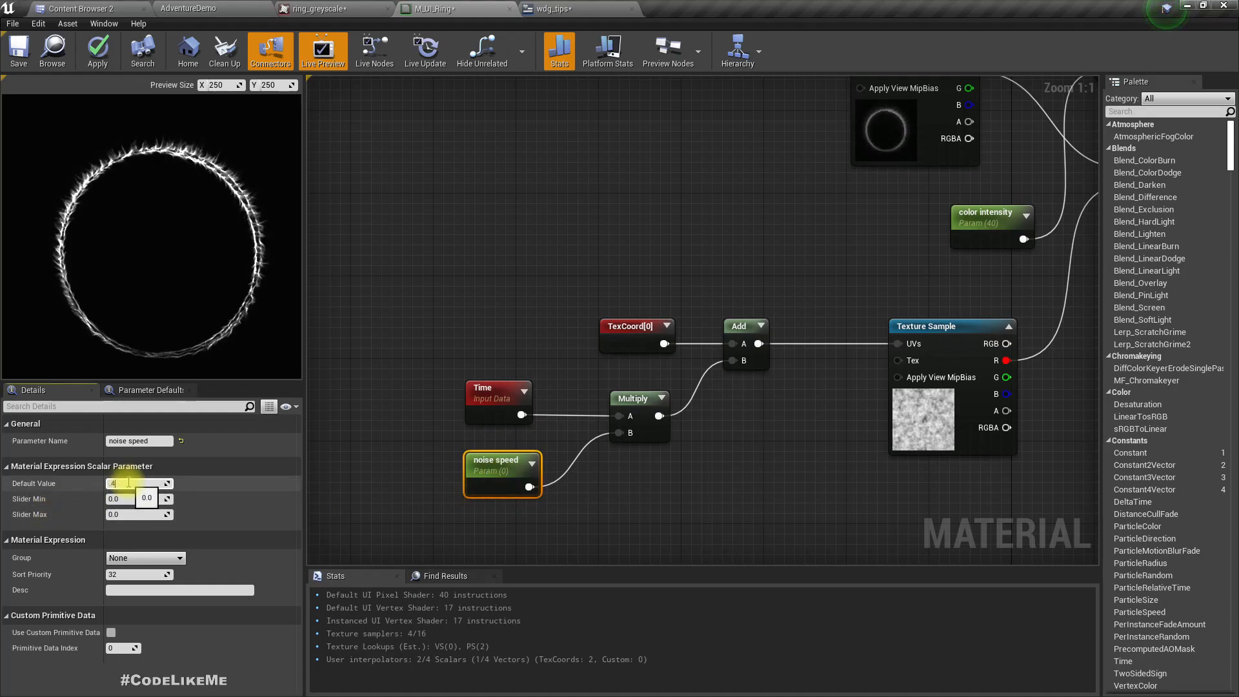
# - Try a default value of 0.4 for the noise speed parameter and settle on 0.2
pyautogui.click(129, 482)
pyautogui.write('.4')
pyautogui.press('Return')
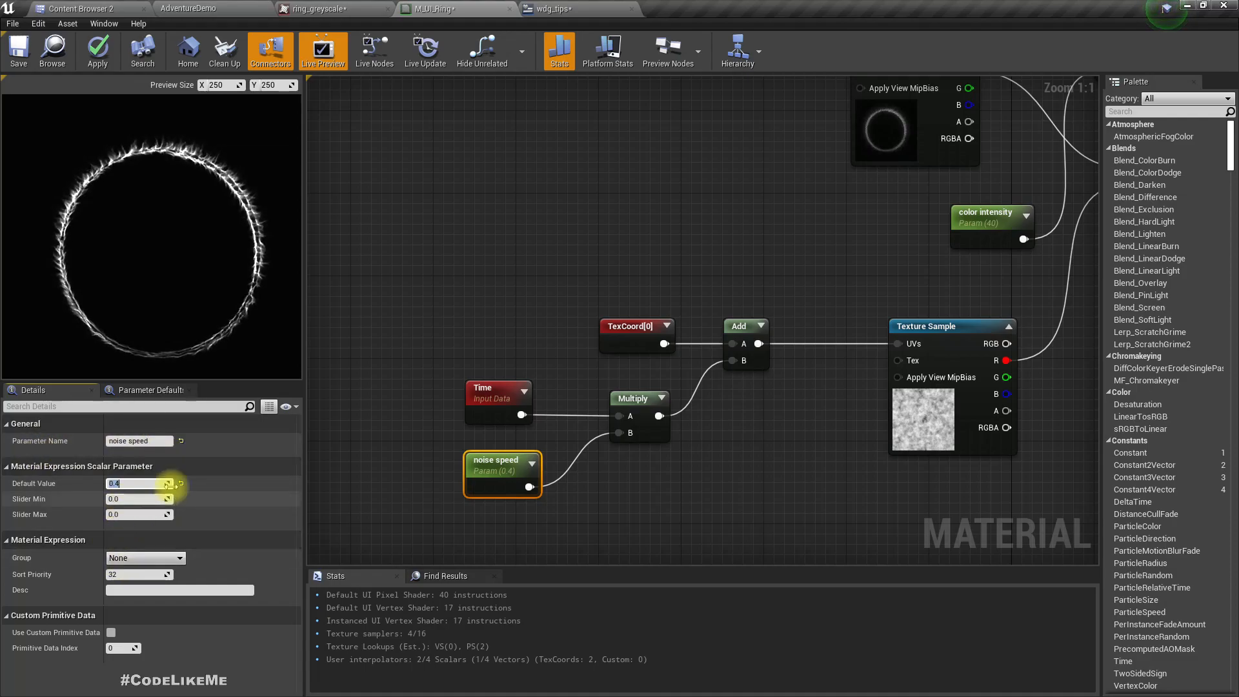
pyautogui.write('.2')
pyautogui.press('Return')
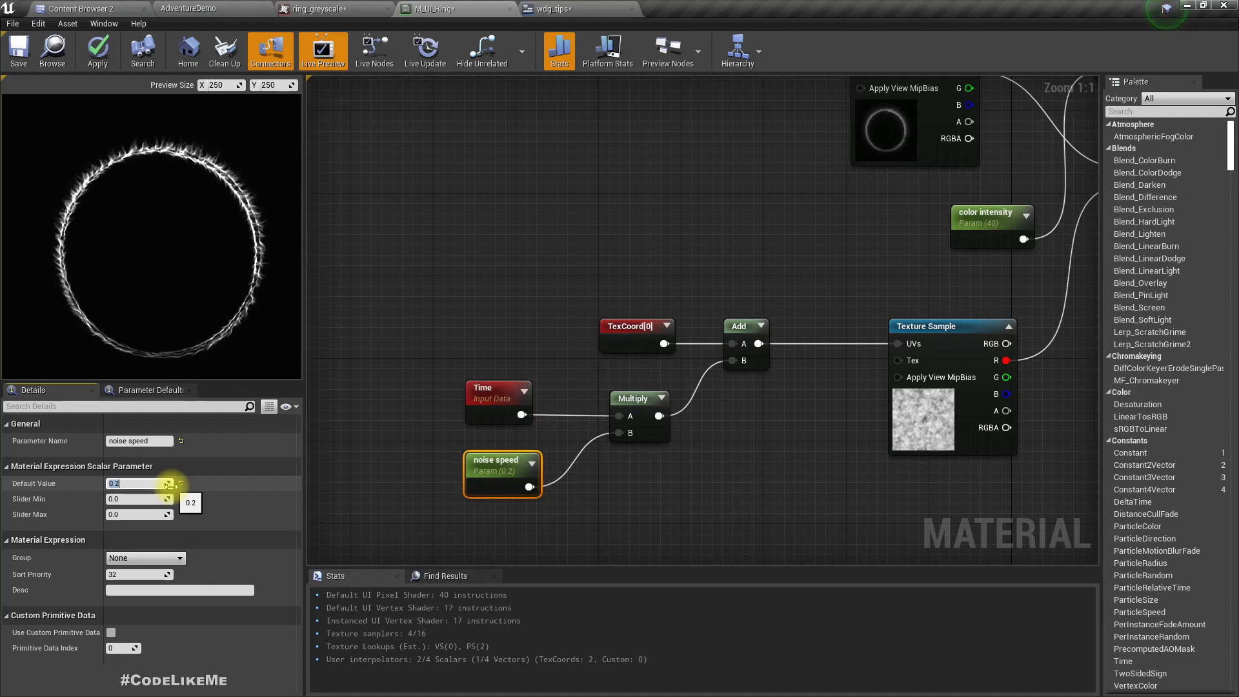
# - Add a CustomRotator node, connect its Rotated Values to the ring texture sample's UVs, and align it with that sample
pyautogui.moveTo(587, 194); pyautogui.dragTo(507, 282, button='right')
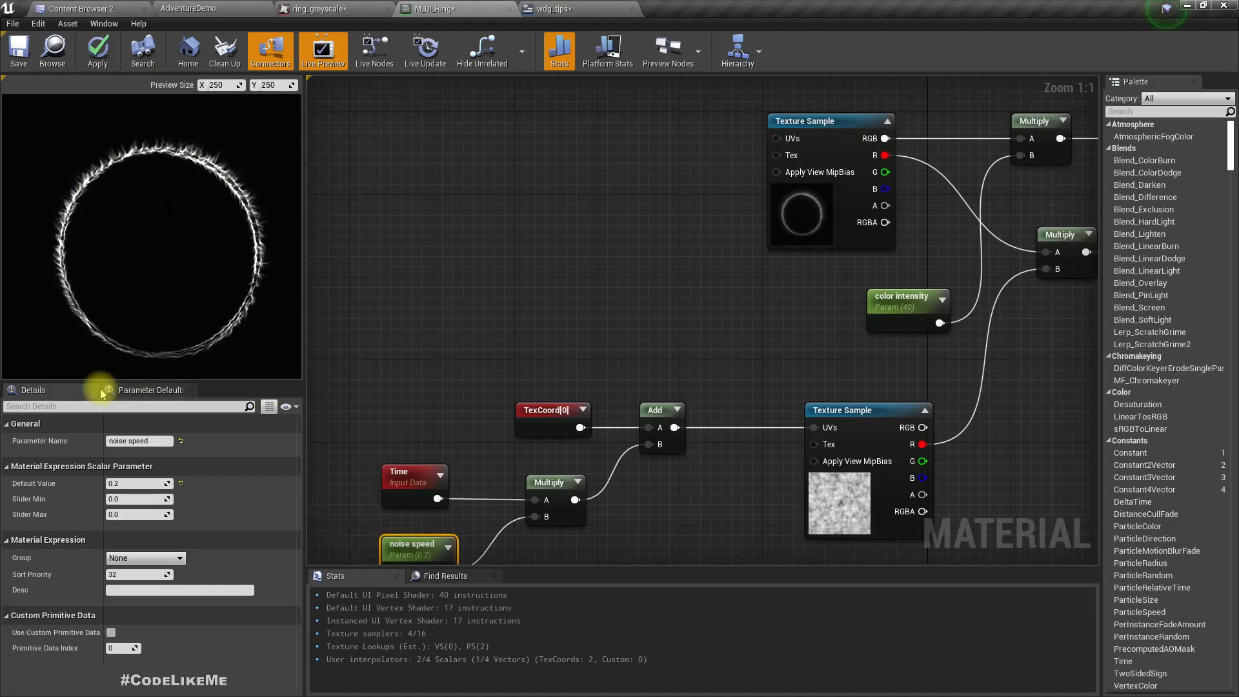
pyautogui.moveTo(416, 223); pyautogui.dragTo(473, 232, button='right')
pyautogui.rightClick(526, 207)
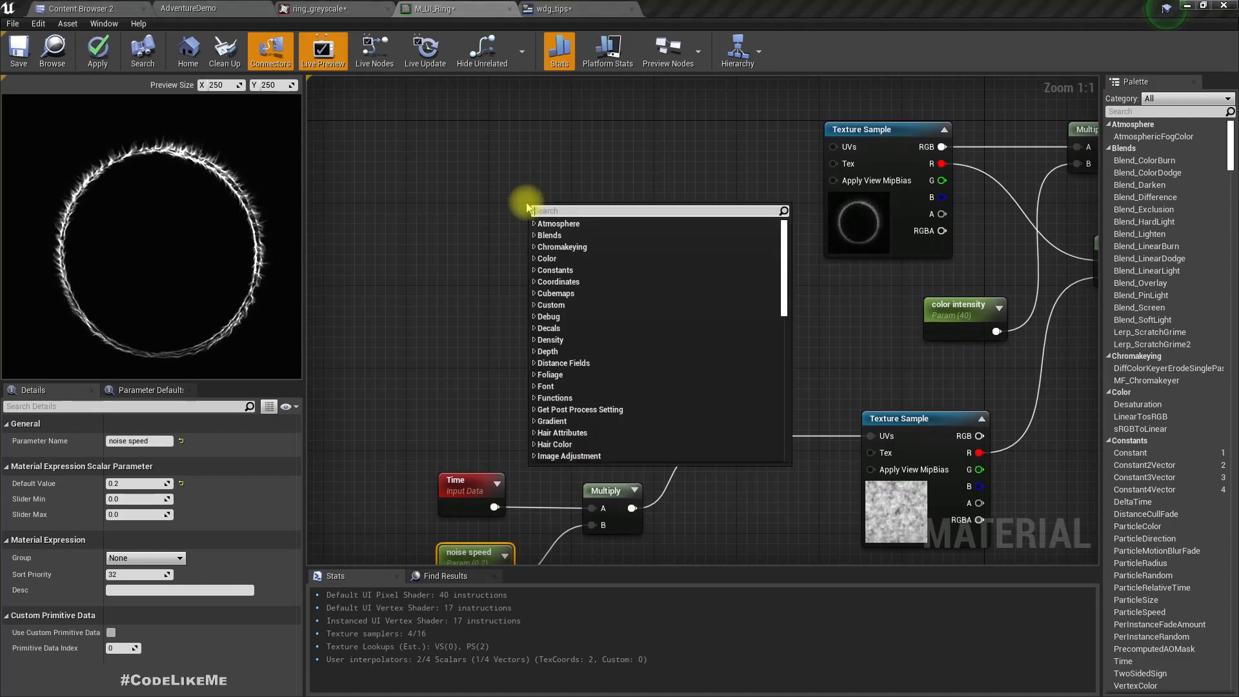
pyautogui.write('cu')
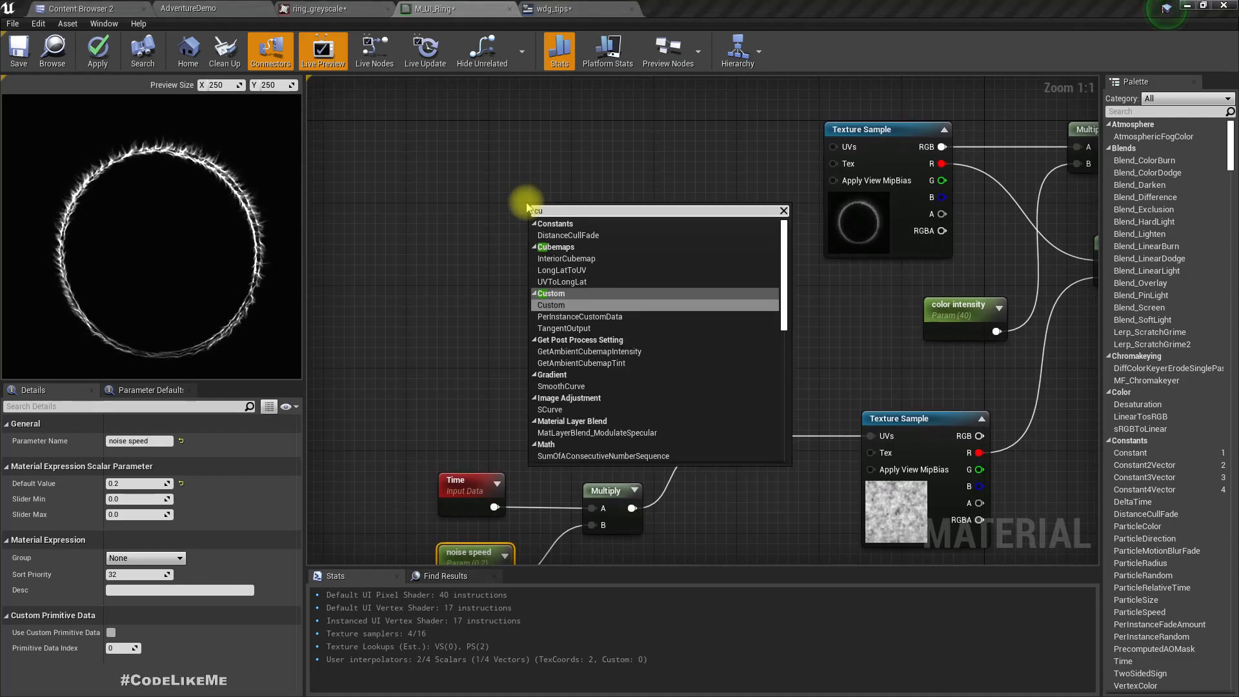
pyautogui.write('stom ro')
pyautogui.press('Return')
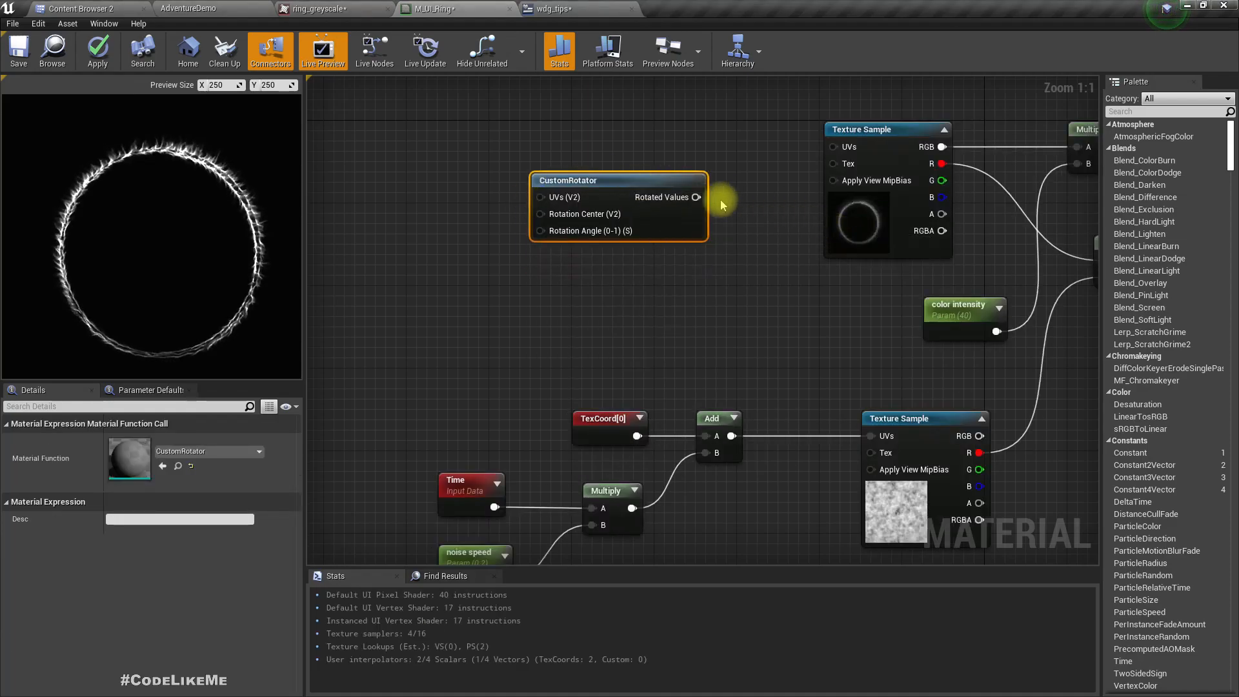
pyautogui.moveTo(696, 197); pyautogui.dragTo(833, 154)
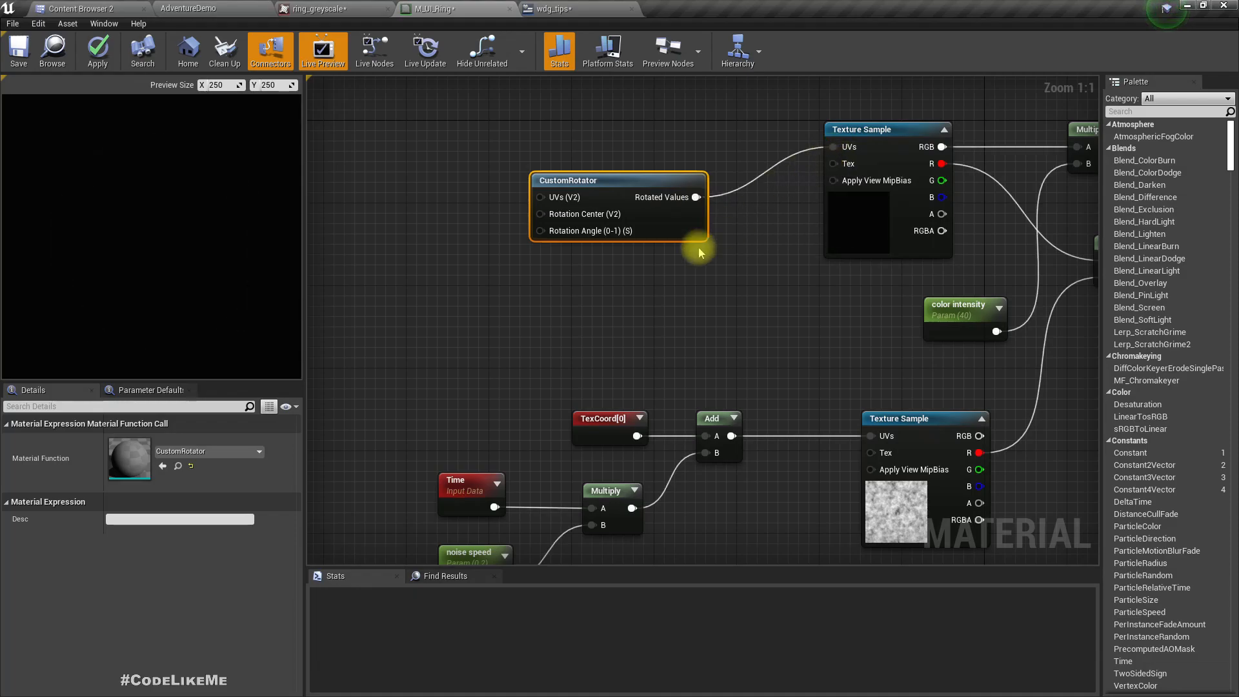
pyautogui.moveTo(626, 176); pyautogui.dragTo(635, 135)
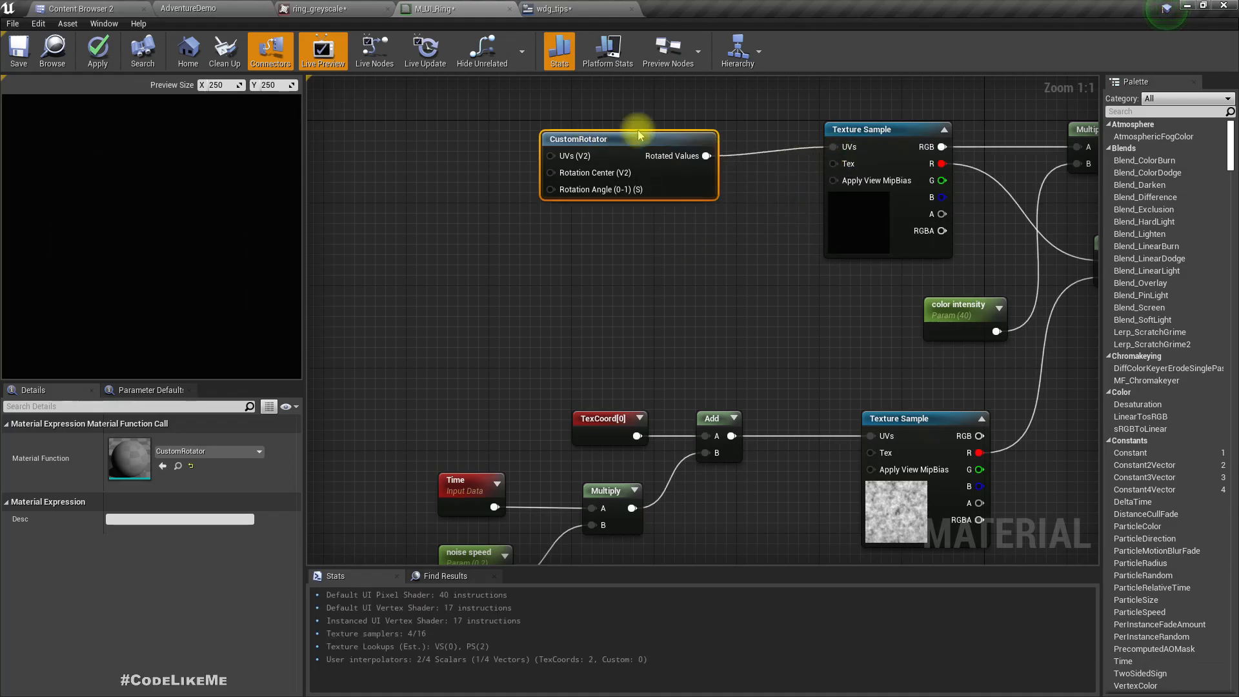
# - Add a Constant2Vector with R 0.5 and G 0.5 feeding the CustomRotator's Rotation Center input
pyautogui.moveTo(557, 174); pyautogui.dragTo(406, 173)
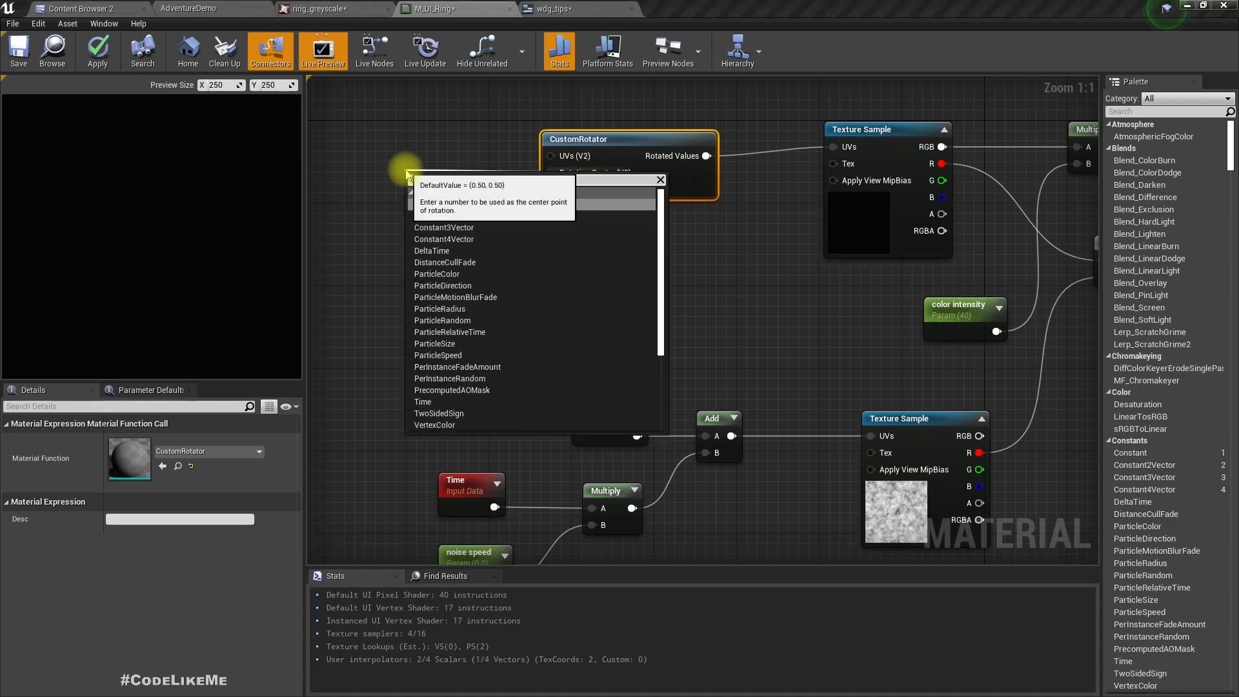
pyautogui.write('const')
pyautogui.press('Down')
pyautogui.press('Return')
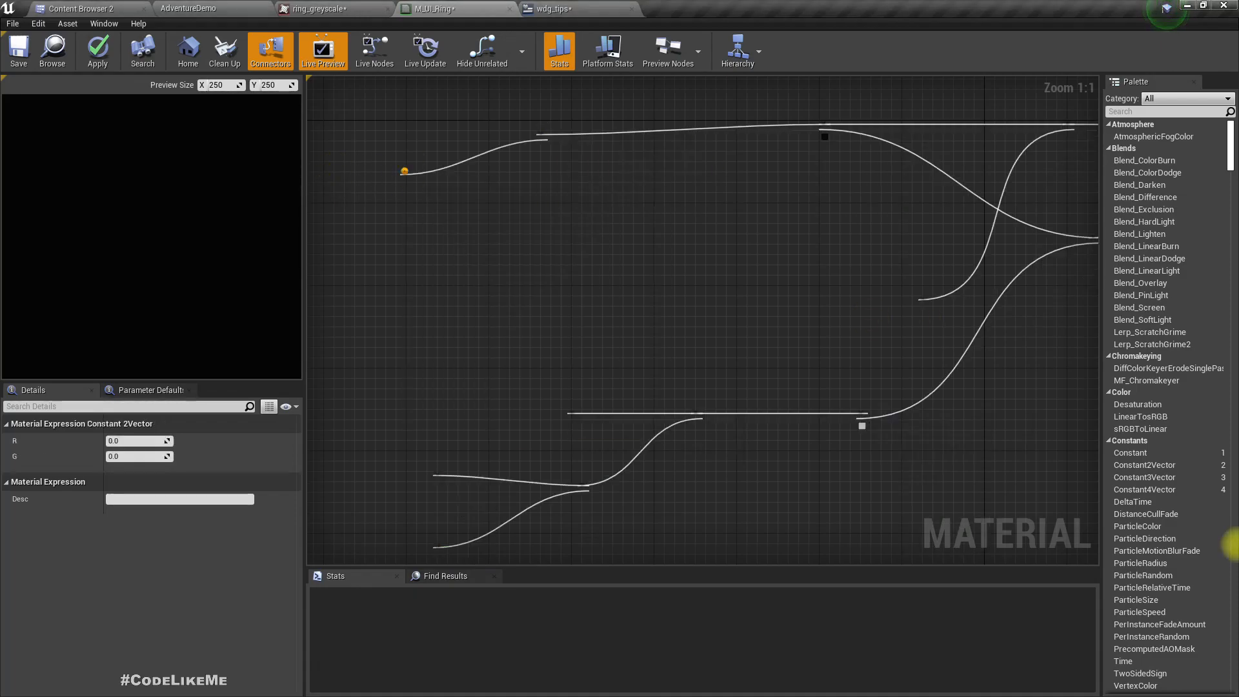
pyautogui.moveTo(416, 202); pyautogui.dragTo(419, 183)
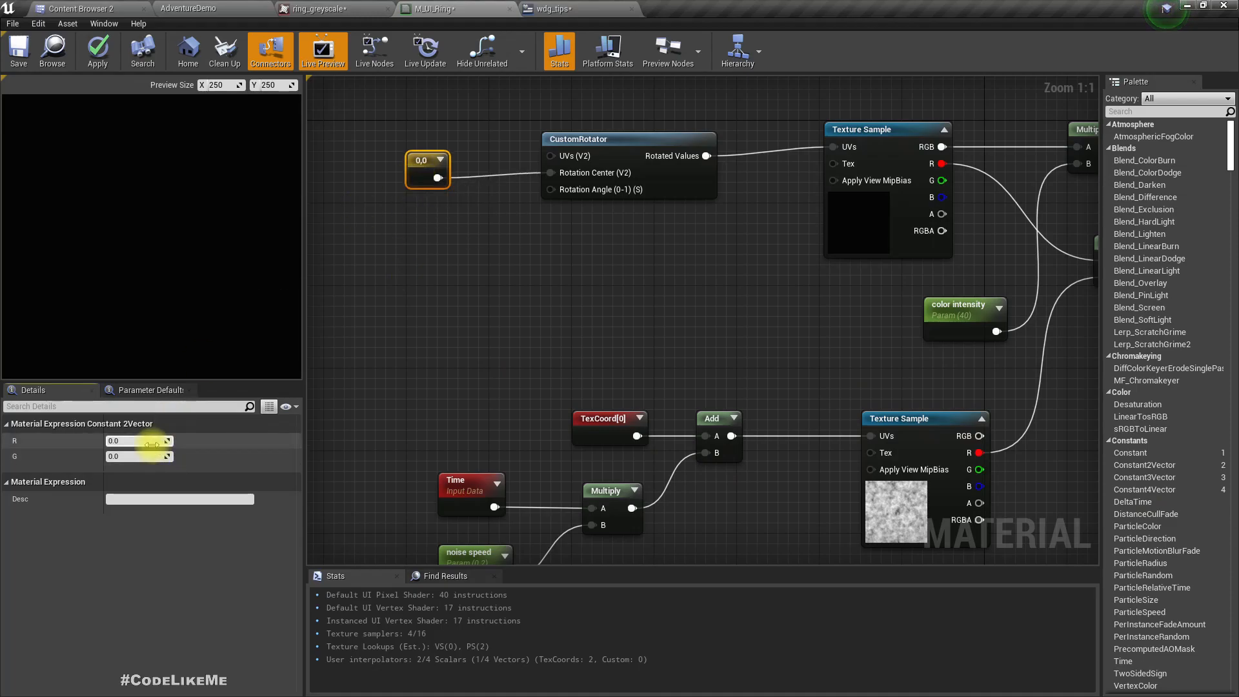
pyautogui.press('Tab')
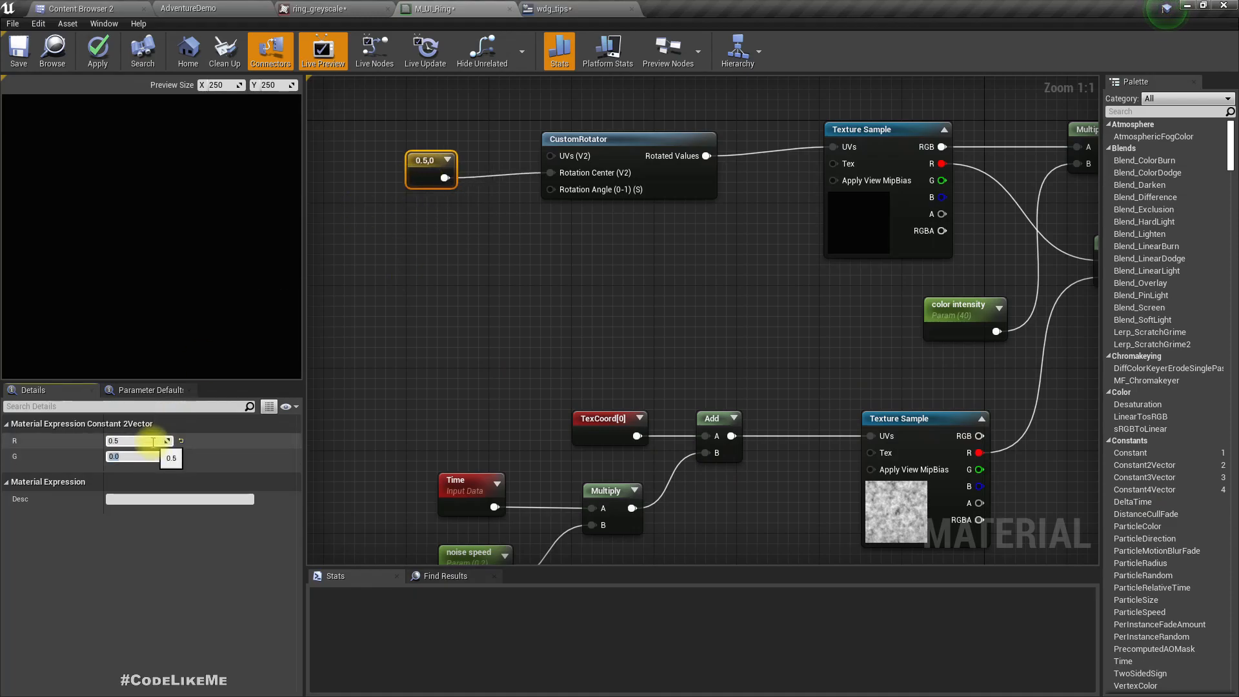
pyautogui.write('0.5')
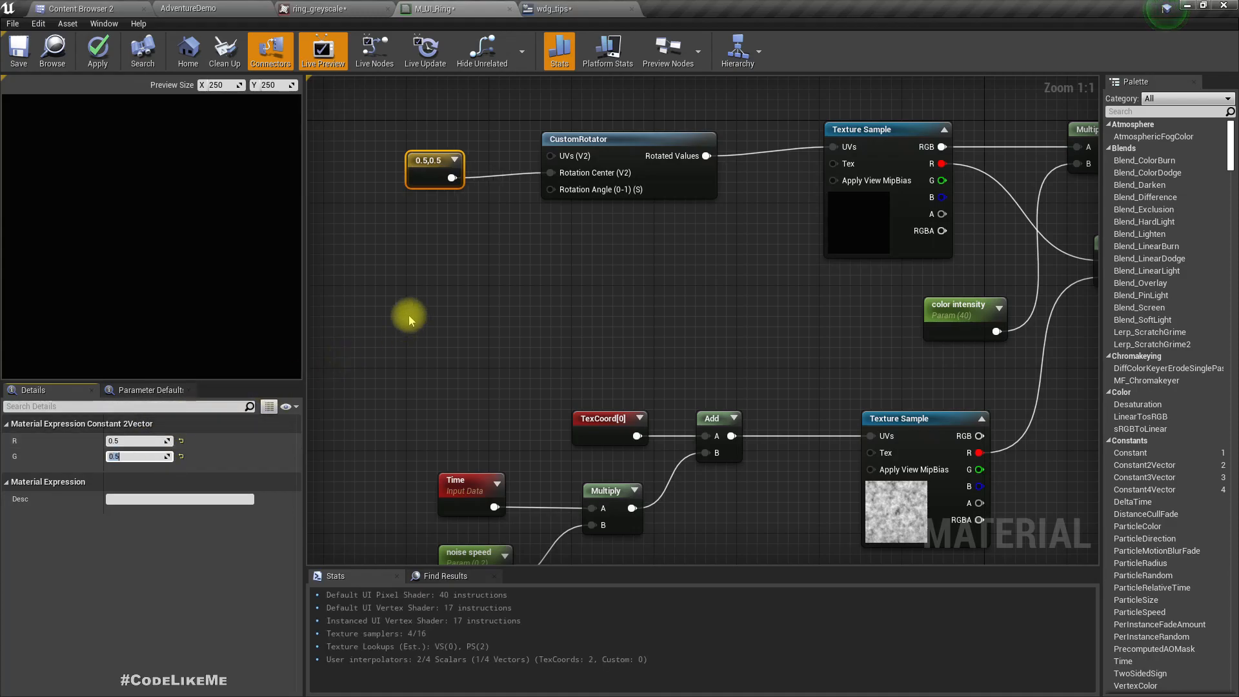
# - Connect Time to the CustomRotator's Rotation Angle and TexCoord to its UVs input, applying the material in between
pyautogui.moveTo(402, 292); pyautogui.dragTo(532, 308, button='right')
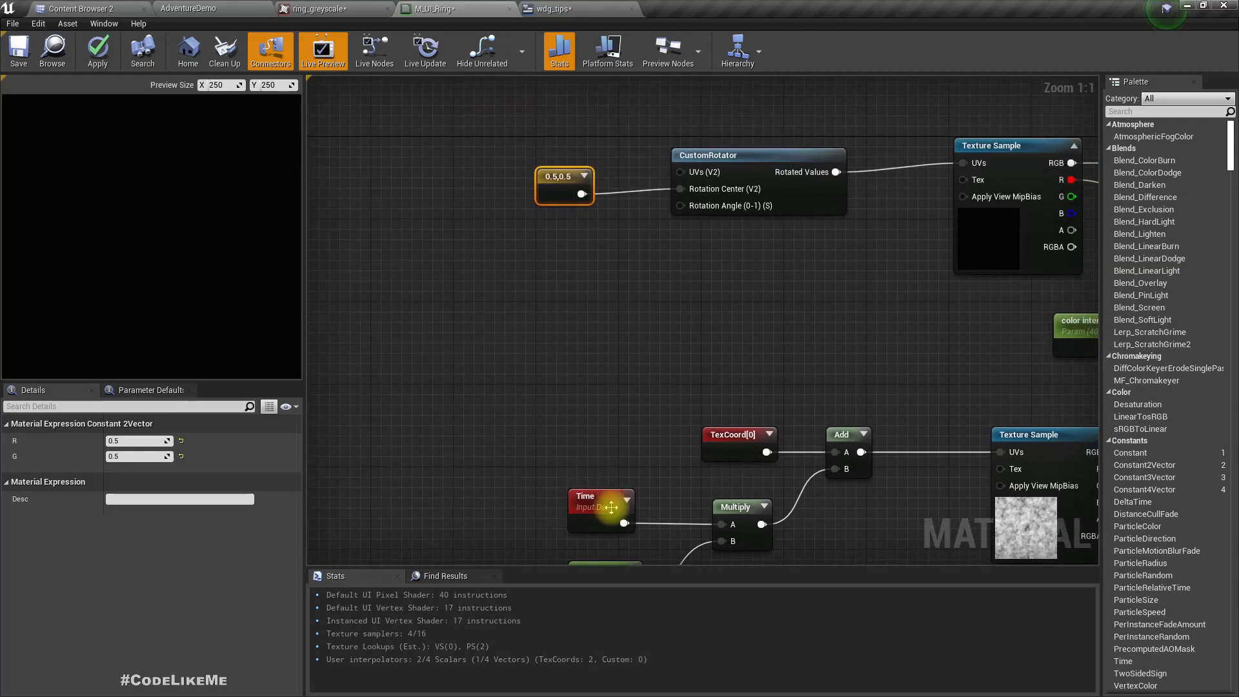
pyautogui.moveTo(603, 505); pyautogui.dragTo(539, 505)
pyautogui.moveTo(561, 523); pyautogui.dragTo(695, 208)
pyautogui.moveTo(744, 292); pyautogui.dragTo(633, 300, button='right')
pyautogui.click(97, 56)
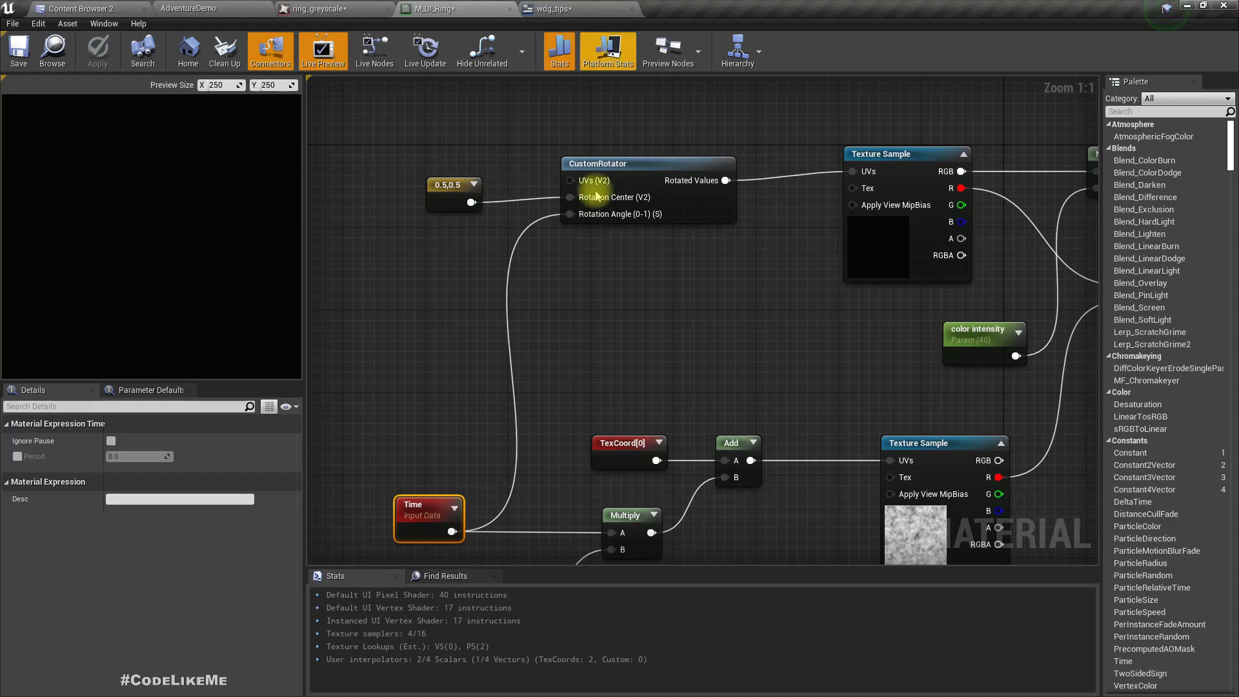
pyautogui.moveTo(532, 303); pyautogui.dragTo(612, 304, button='right')
pyautogui.moveTo(703, 452); pyautogui.dragTo(672, 184)
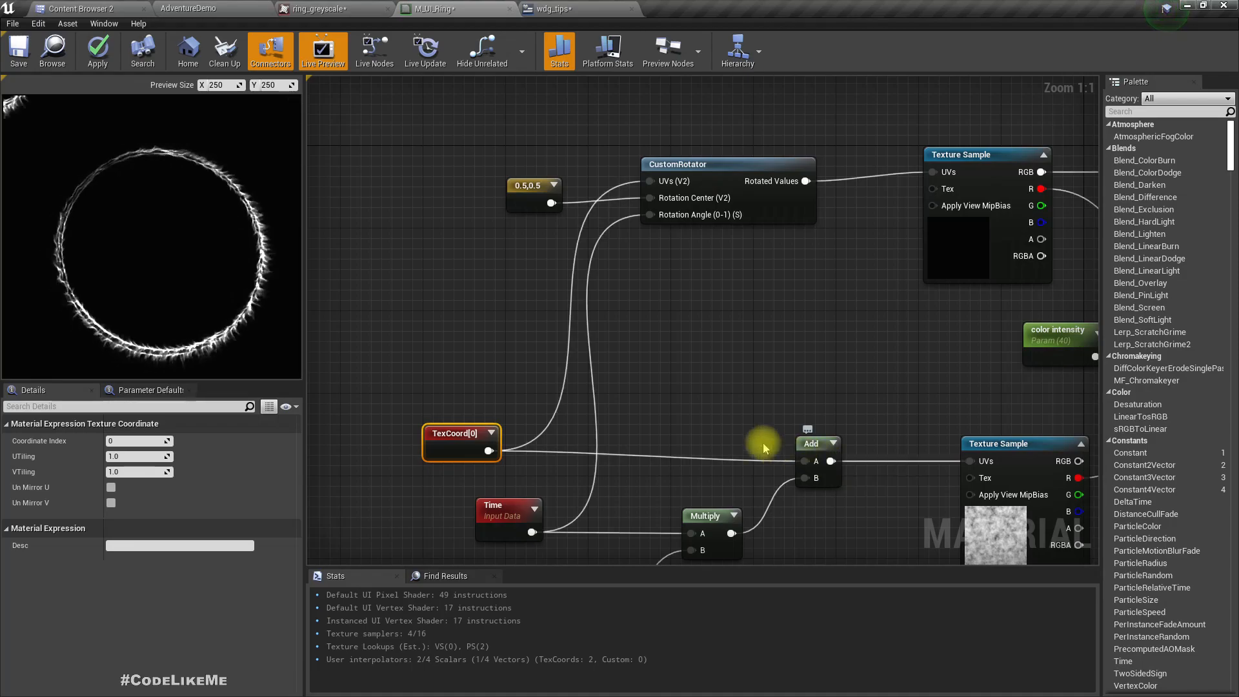
# - Insert a Multiply node between Time and the CustomRotator's Rotation Angle and place it below the 0.5,0.5 constant
pyautogui.moveTo(672, 386); pyautogui.dragTo(774, 340, button='right')
pyautogui.click(559, 469)
pyautogui.moveTo(559, 469); pyautogui.dragTo(657, 221)
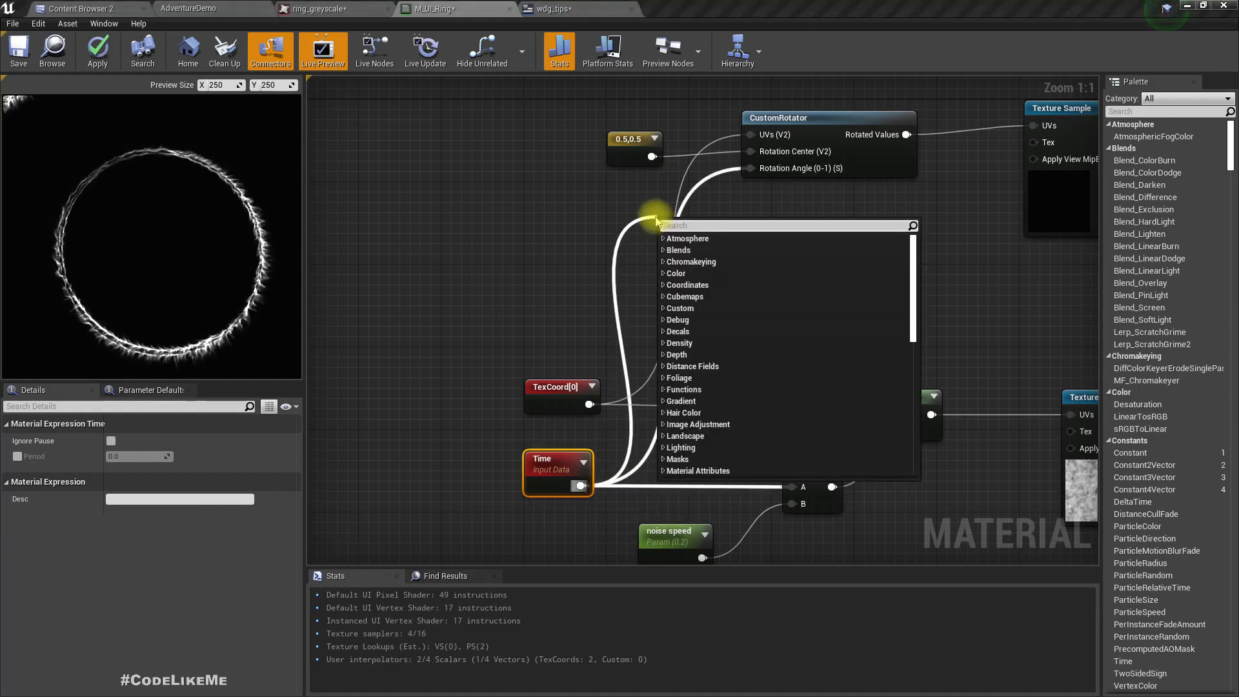
pyautogui.write('*')
pyautogui.press('Return')
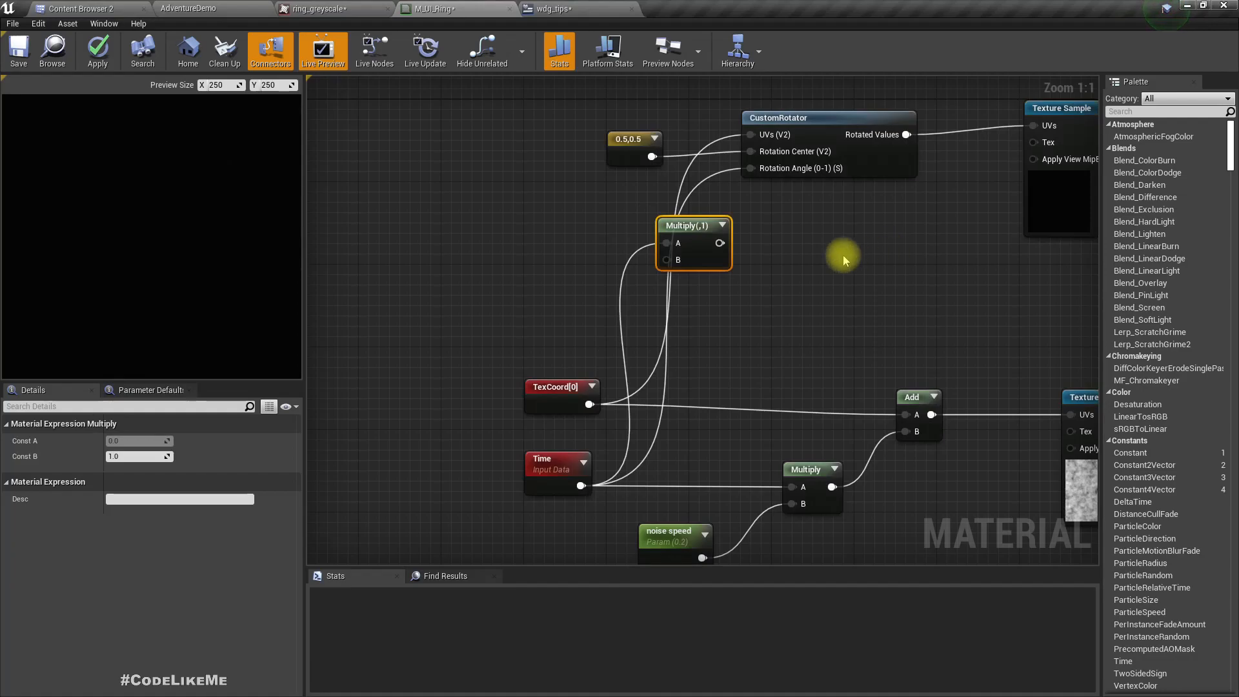
pyautogui.moveTo(720, 242); pyautogui.dragTo(636, 211)
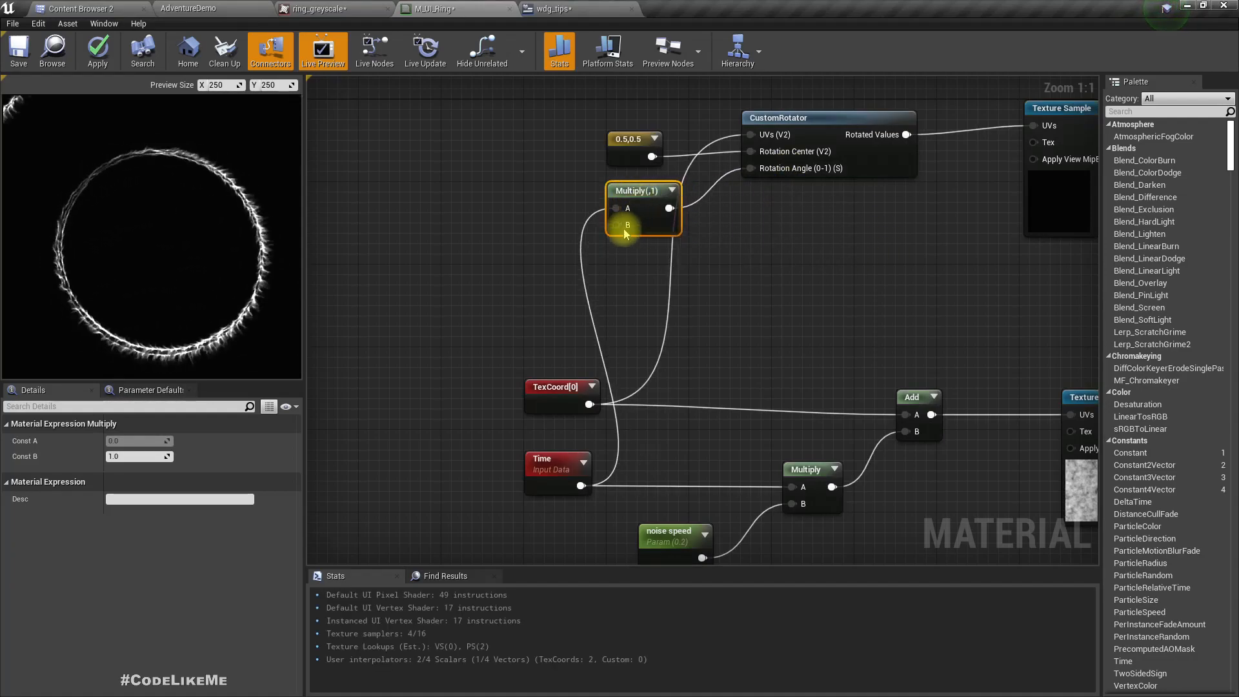
# - Promote the rotation Multiply's B input to a parameter named rotation speed and place the node beside the Multiply
pyautogui.rightClick(619, 234)
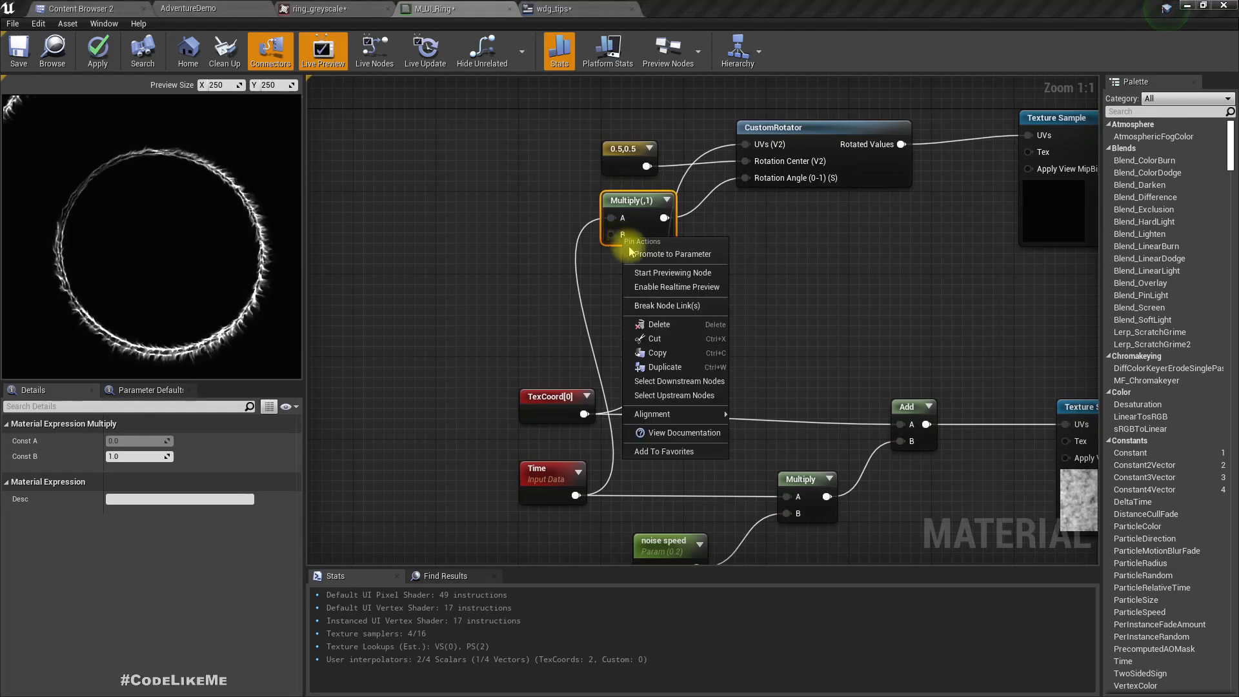
pyautogui.click(638, 256)
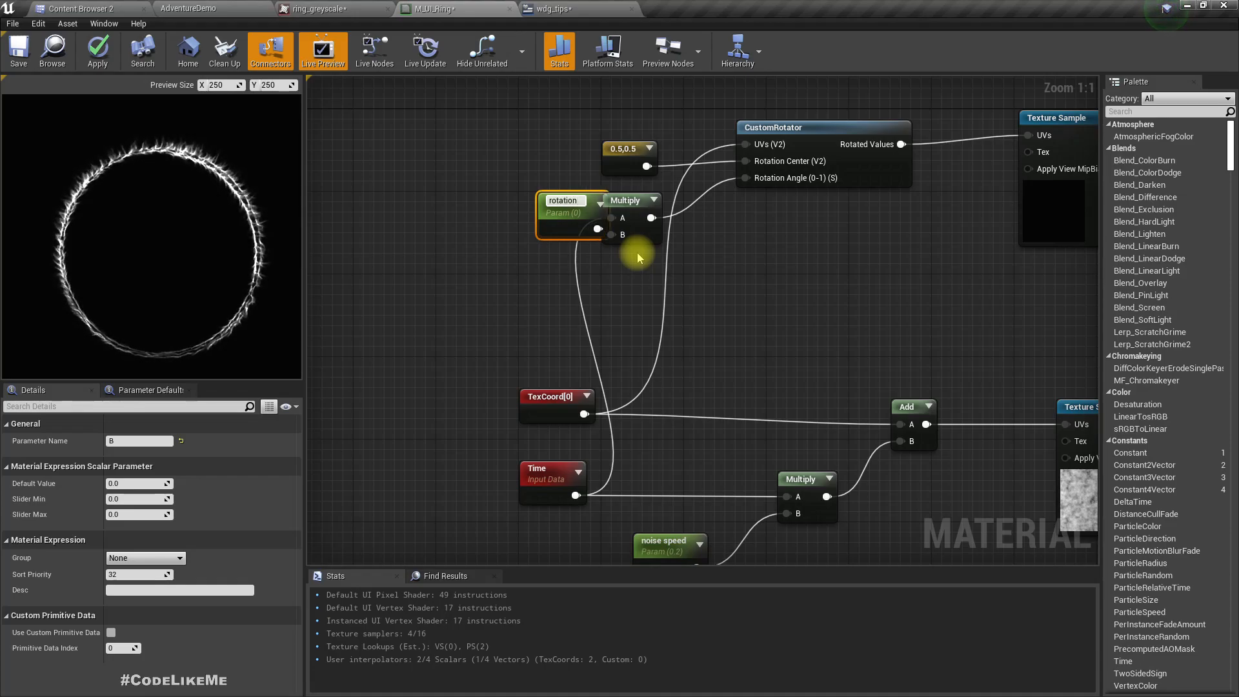
pyautogui.press('Return')
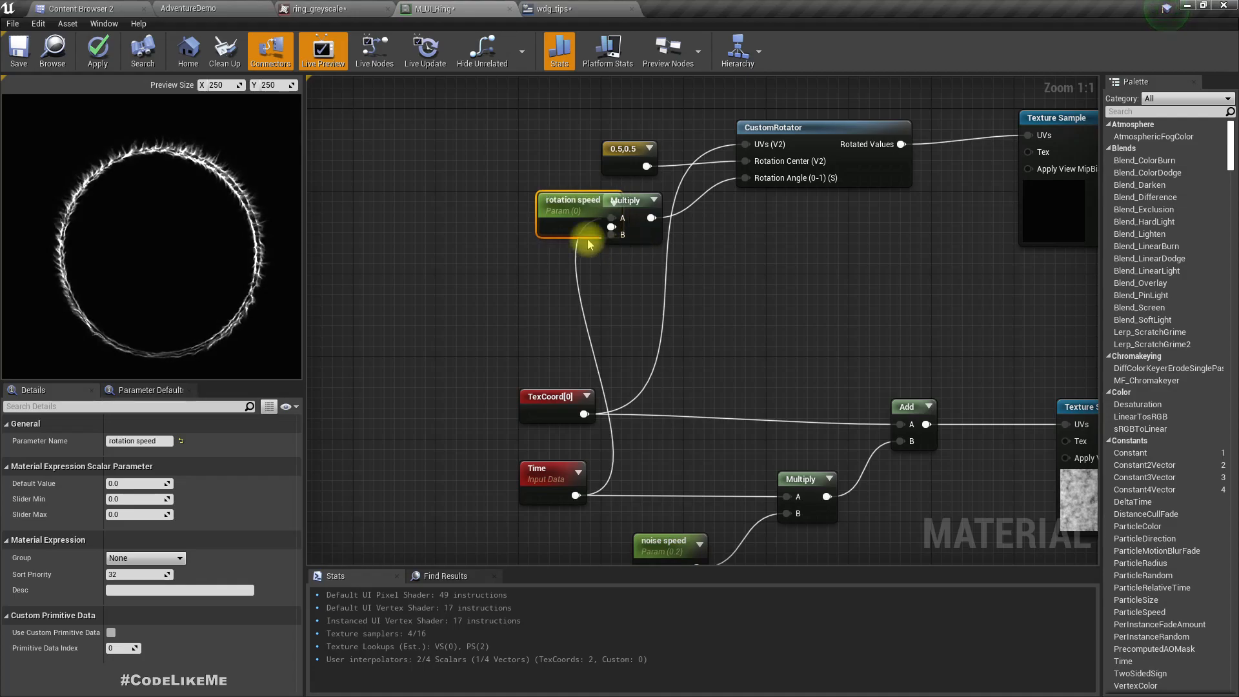
pyautogui.moveTo(578, 216); pyautogui.dragTo(498, 237)
# - Set the rotation speed parameter's default value to -0.5, apply the material and widen its preview area
pyautogui.click(137, 483)
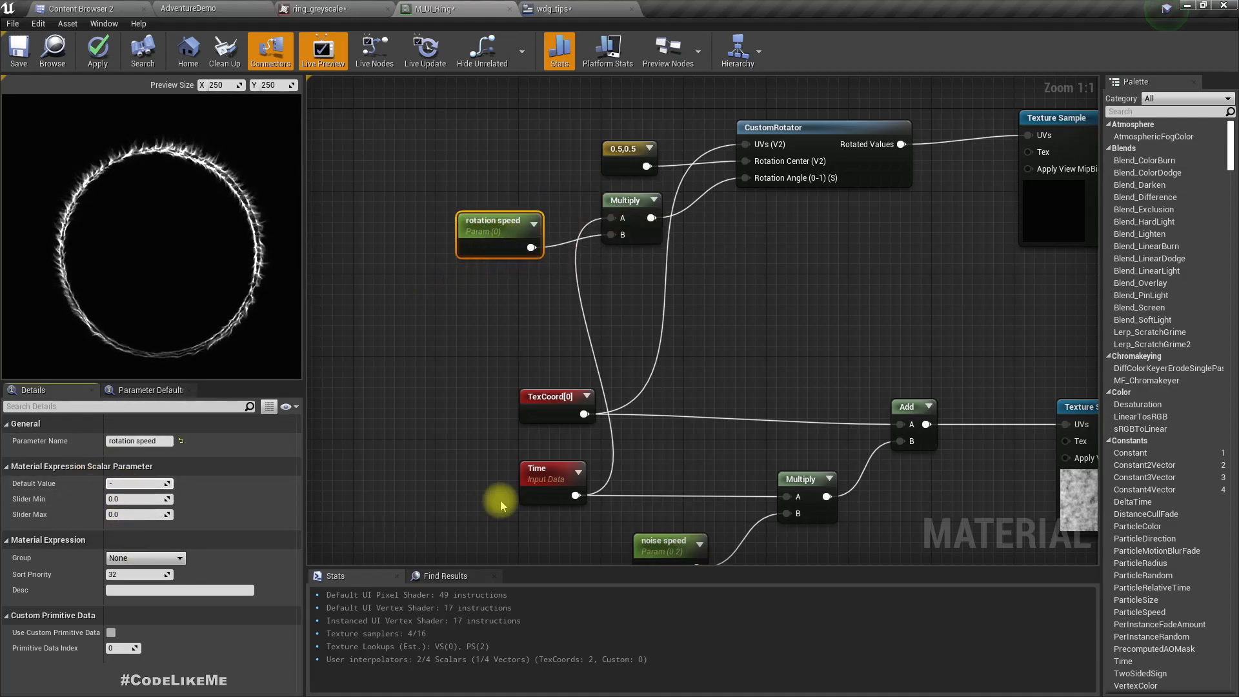
pyautogui.write('-.5')
pyautogui.press('Return')
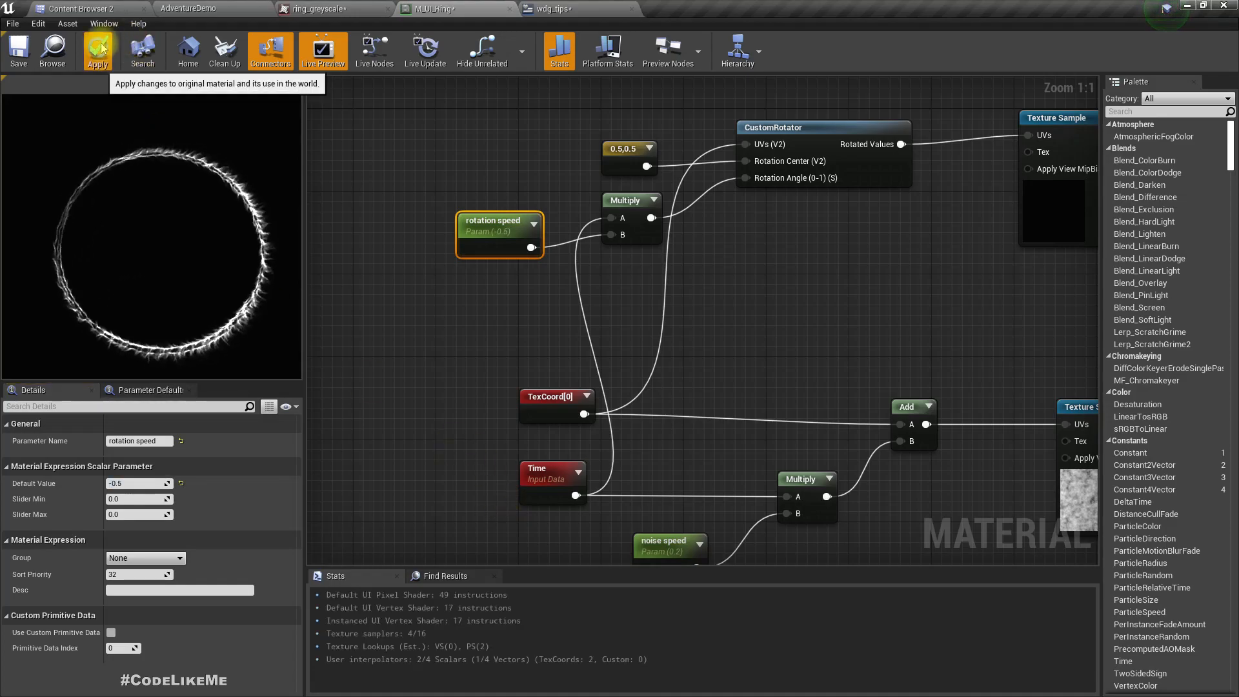
pyautogui.click(100, 52)
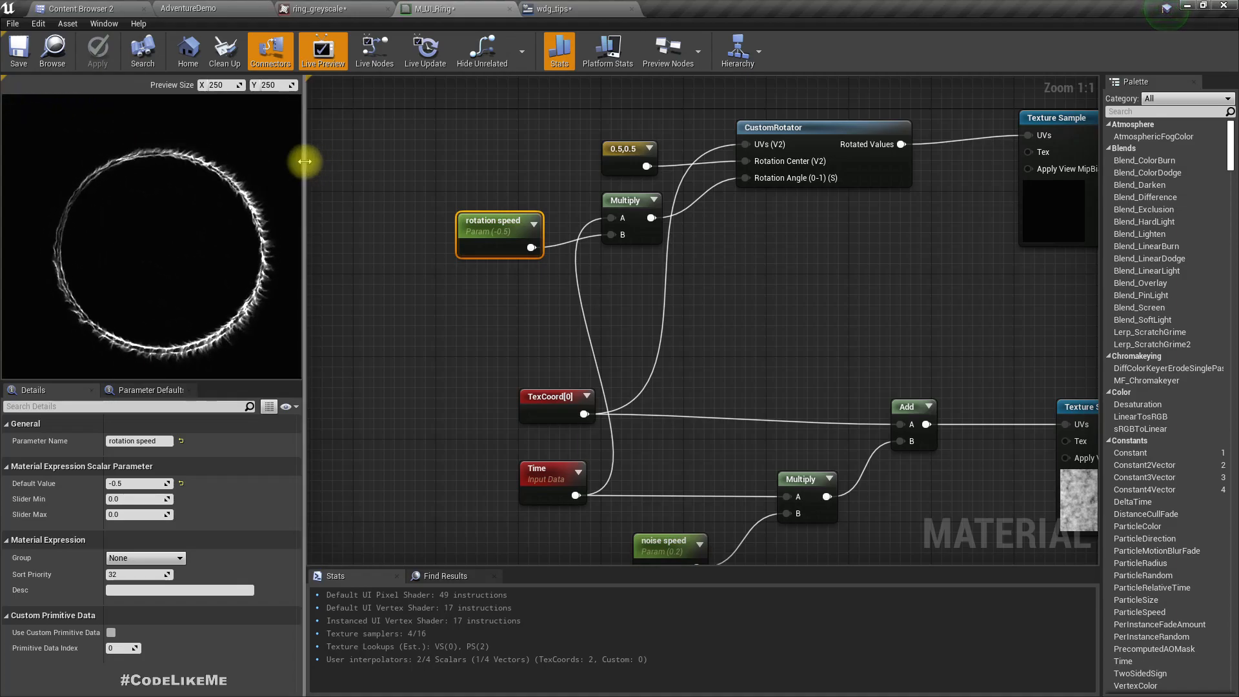
pyautogui.moveTo(309, 162); pyautogui.dragTo(543, 166)
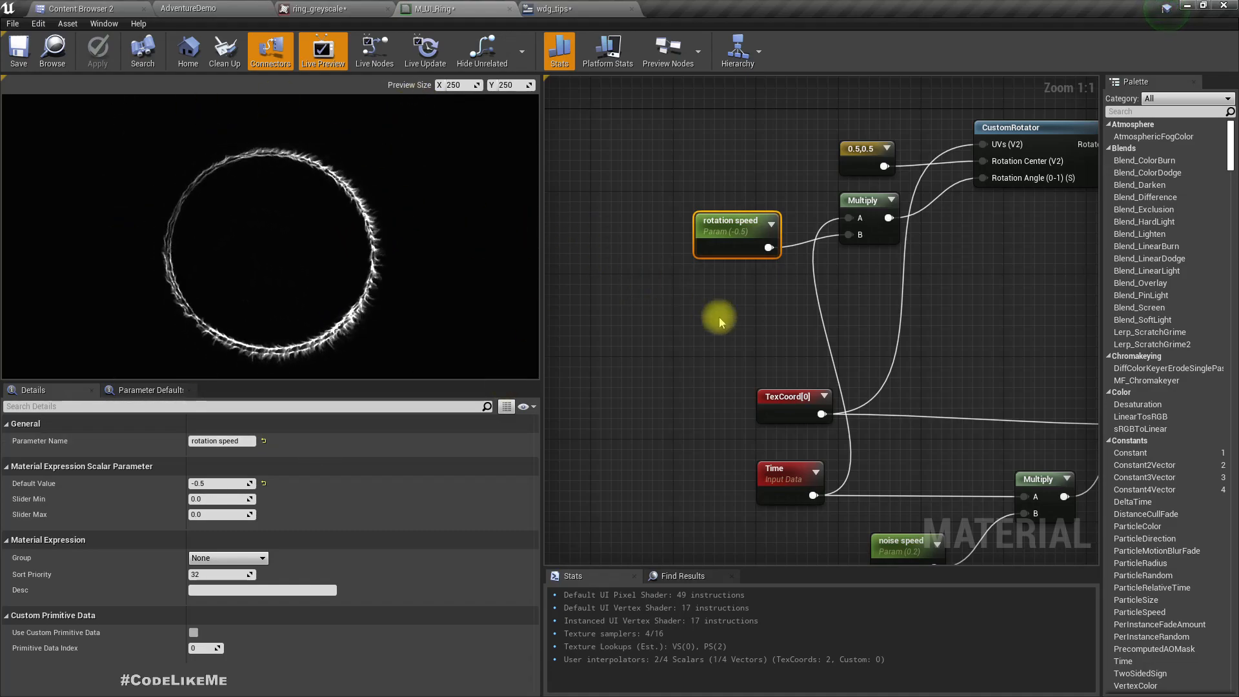
pyautogui.moveTo(714, 312); pyautogui.dragTo(486, 311, button='right')
# - Change the X-axis and Y-axis tiling methods of the ring_greyscale texture and save it
pyautogui.click(371, 9)
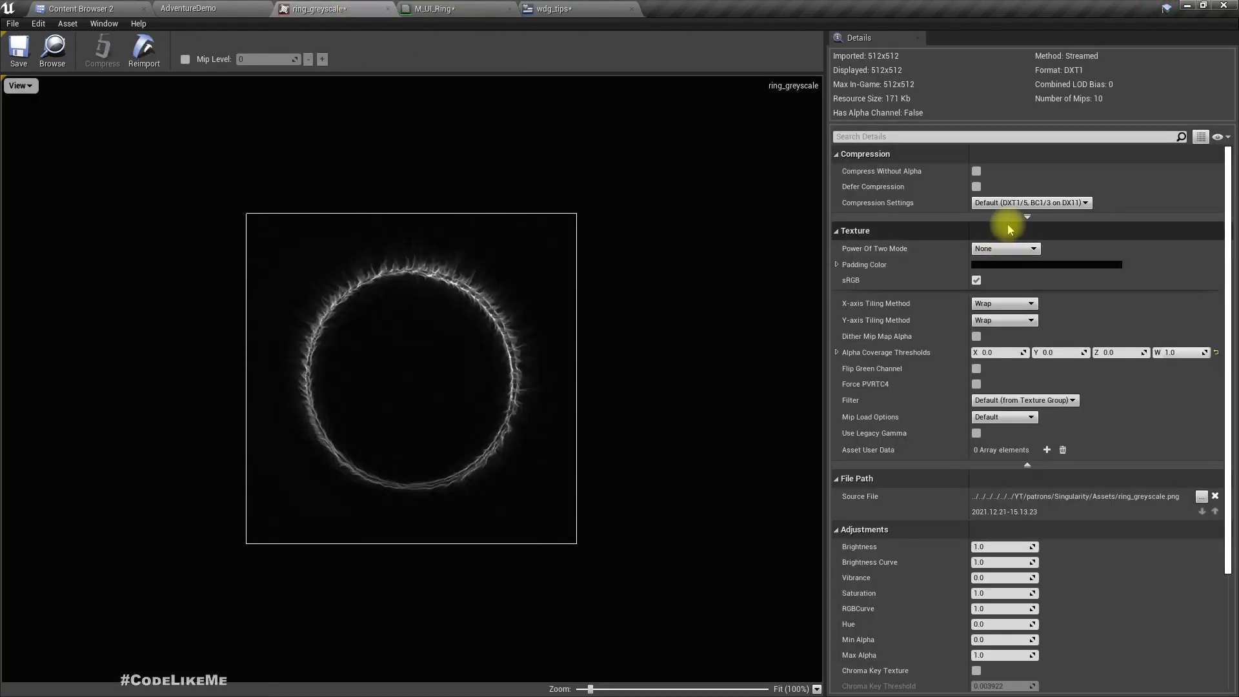
pyautogui.click(1043, 465)
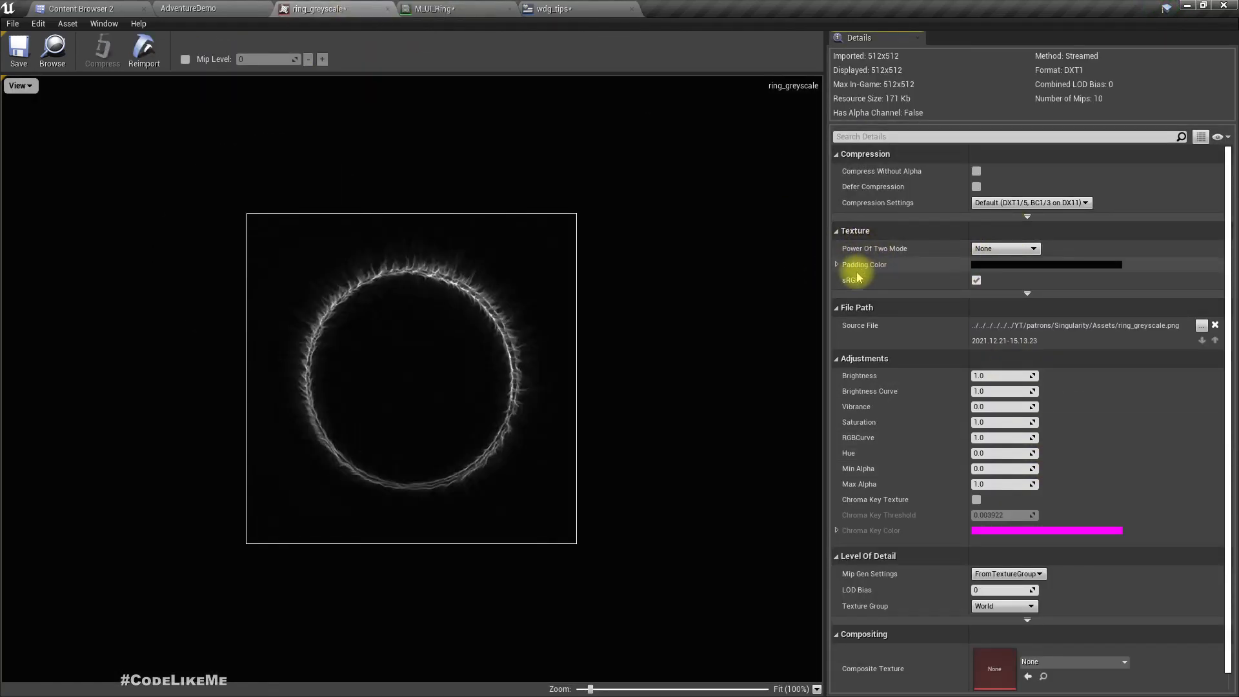
pyautogui.click(1028, 295)
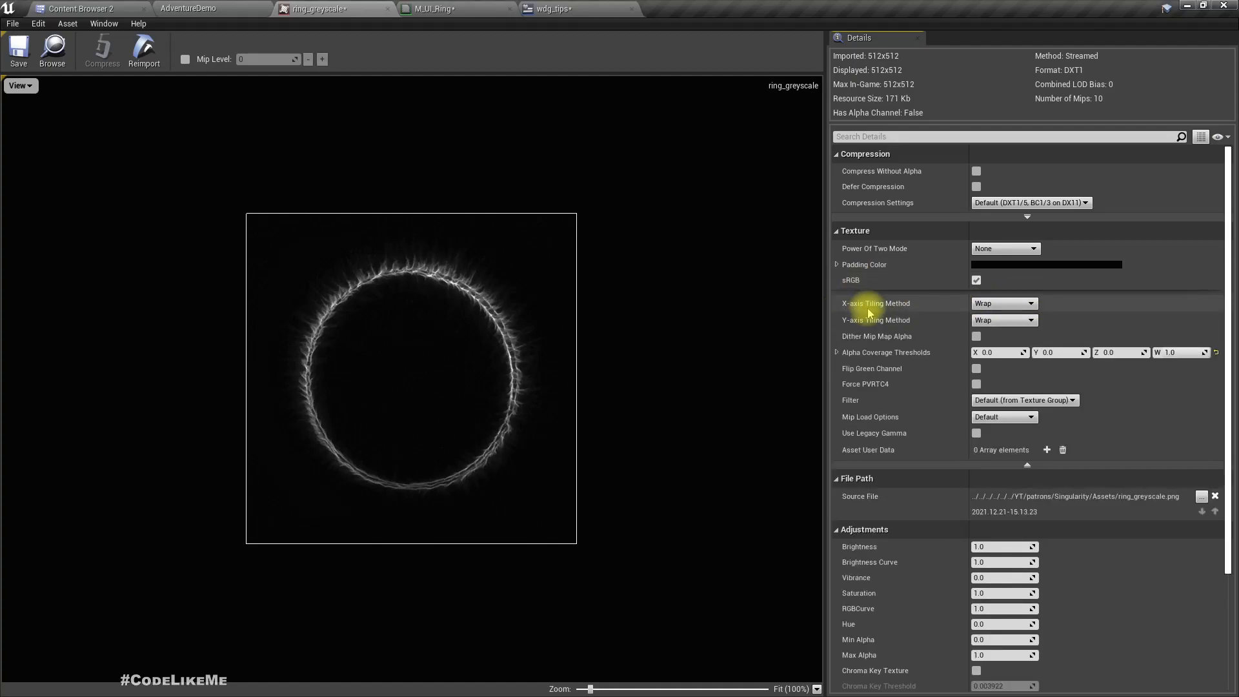
pyautogui.click(1000, 303)
pyautogui.click(991, 325)
pyautogui.click(991, 322)
pyautogui.click(997, 342)
pyautogui.click(19, 49)
# - Check the rotating ring in the M_UI_Ring preview and around the +10% Confidence tip in the wdg_tips designer
pyautogui.click(452, 9)
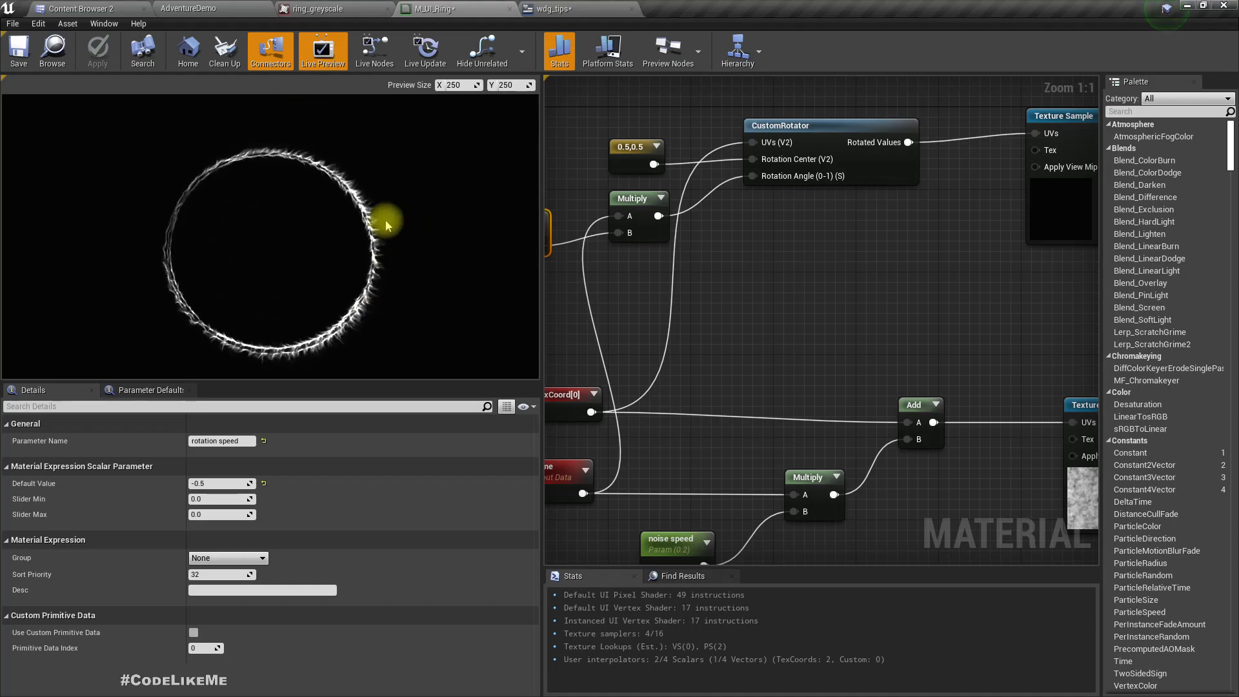
pyautogui.click(555, 8)
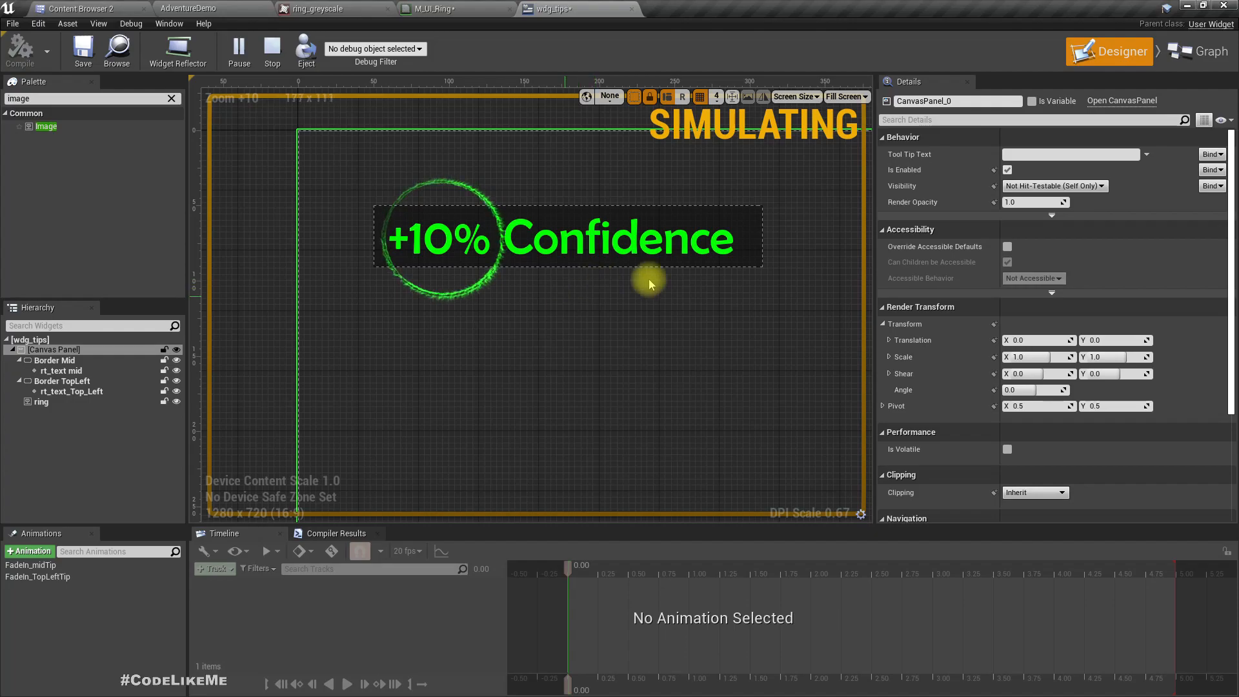
pyautogui.scroll(-6, 645, 280)
pyautogui.moveTo(669, 320); pyautogui.dragTo(487, 291, button='right')
pyautogui.scroll(-4, 486, 292)
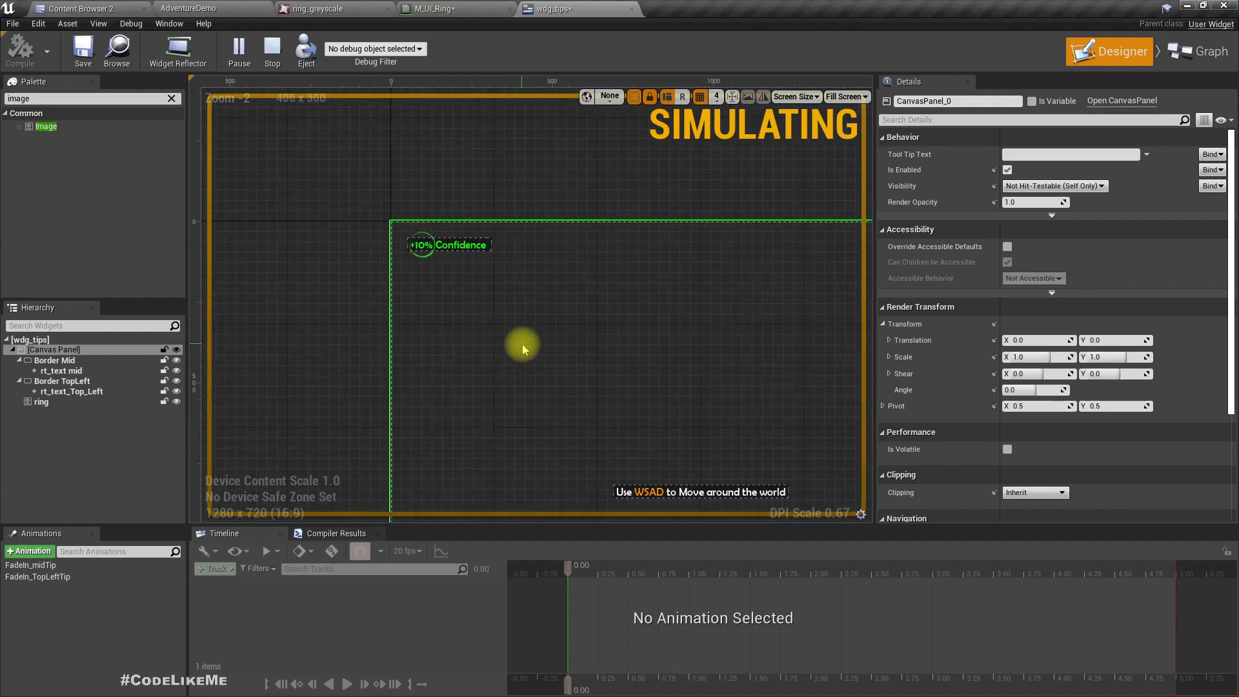
pyautogui.click(474, 9)
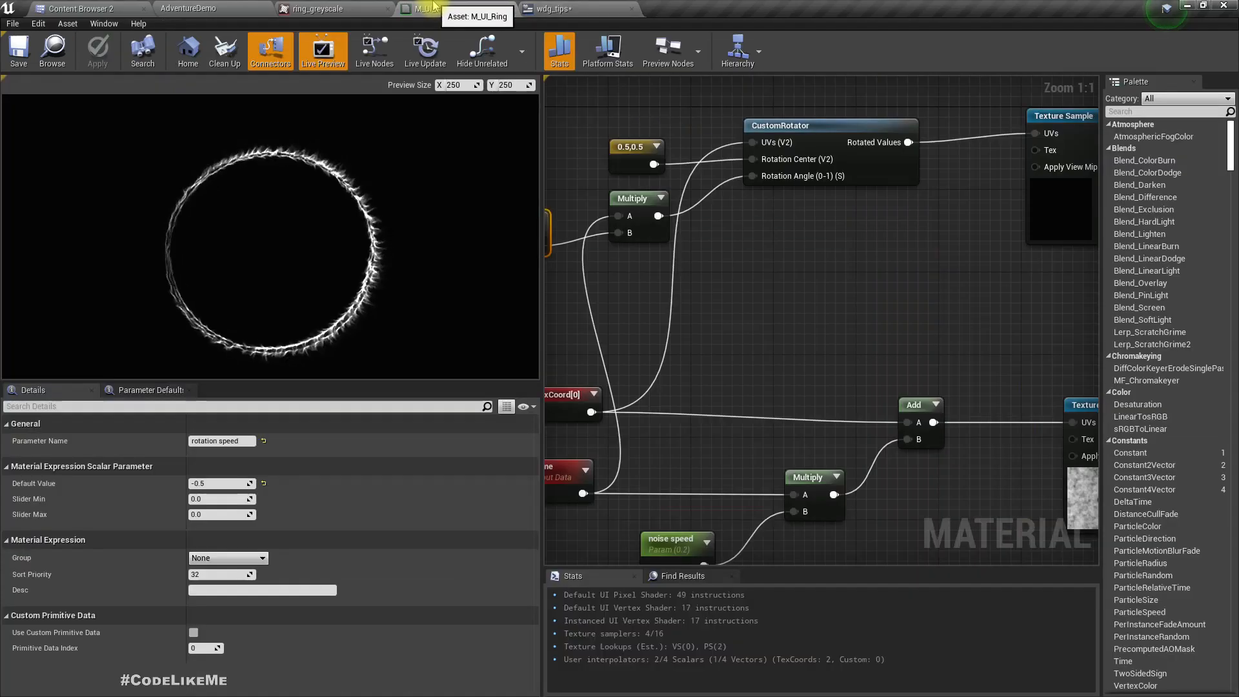
# - Create a material instance from M_UI_Ring in the HUD Materials folder and open it
pyautogui.click(66, 46)
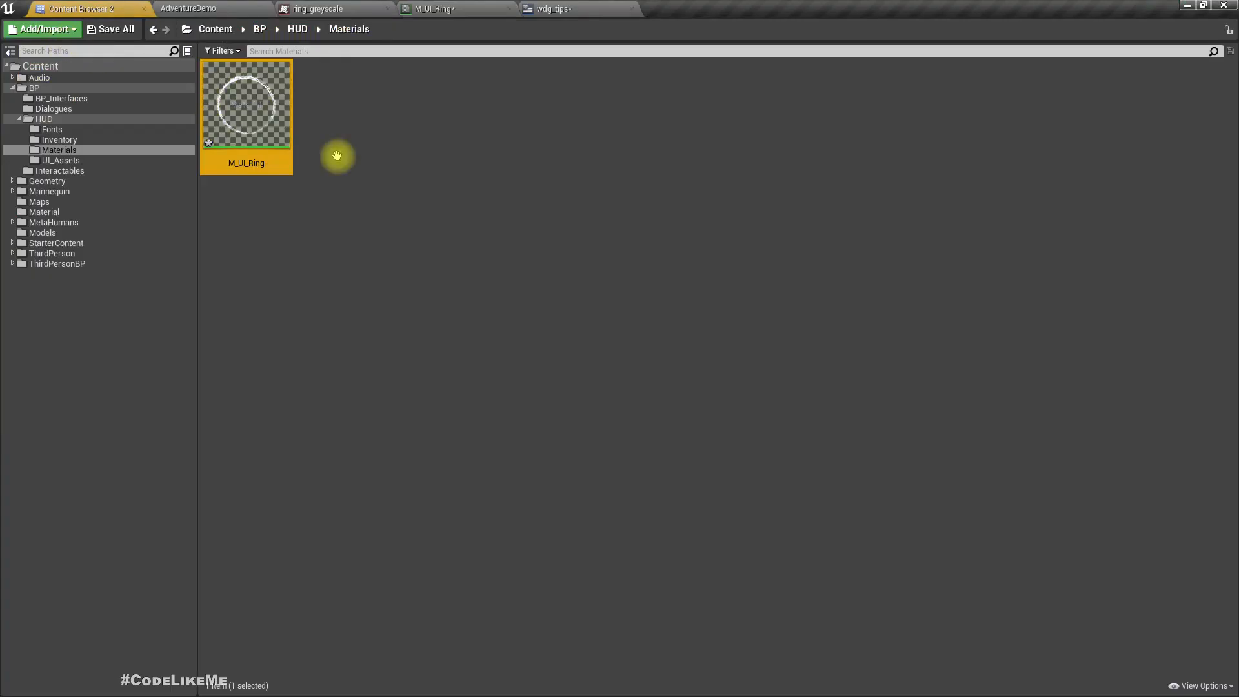
pyautogui.rightClick(250, 87)
pyautogui.click(289, 102)
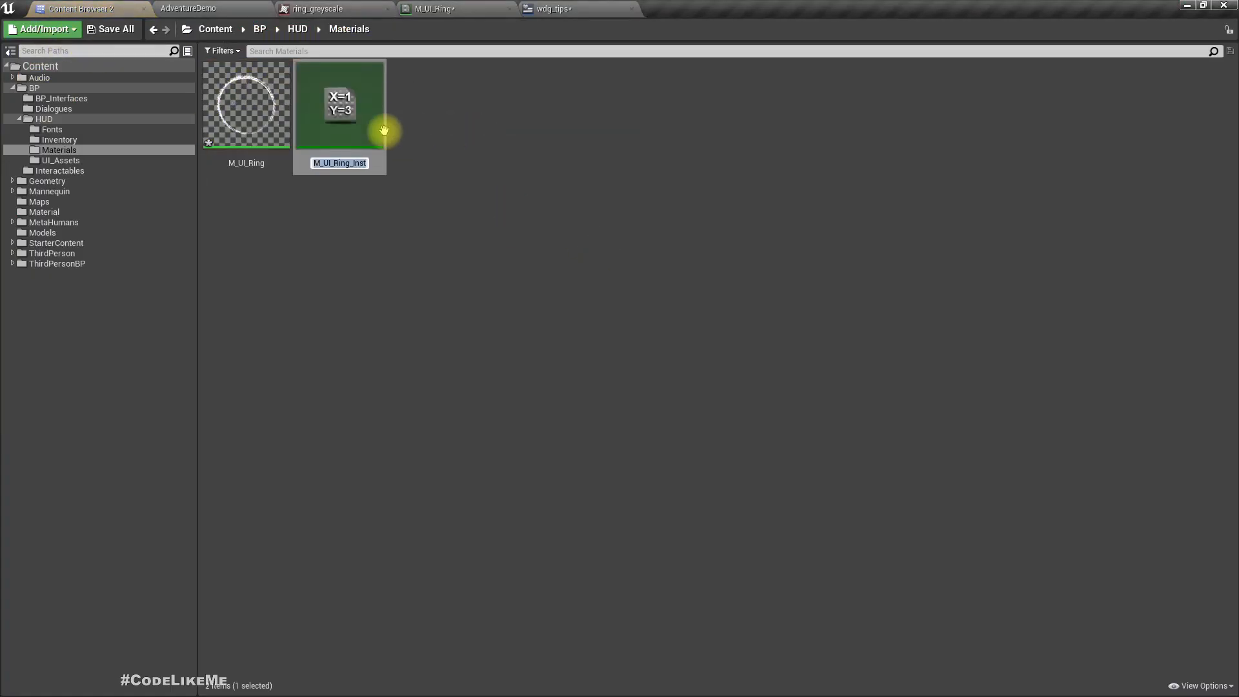
pyautogui.click(349, 90)
pyautogui.doubleClick(353, 93)
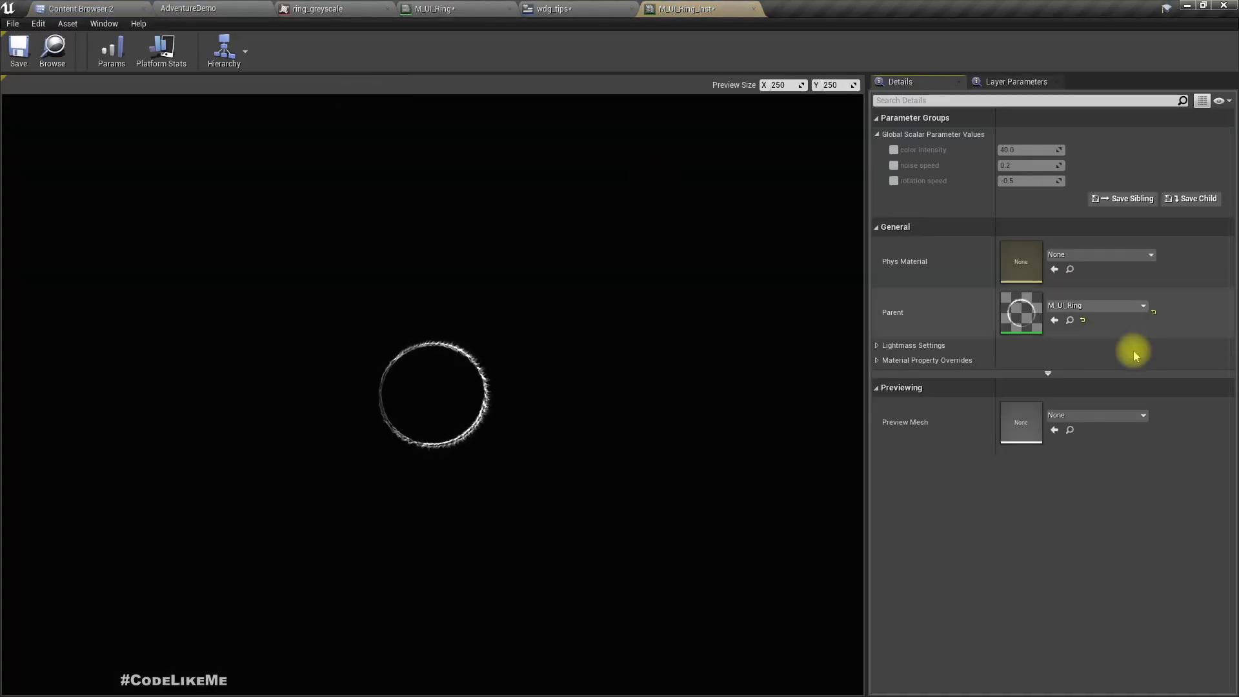
# - Override color intensity, noise speed and rotation speed in the material instance, set rotation speed to -0.4 and save it
pyautogui.click(894, 165)
pyautogui.click(894, 182)
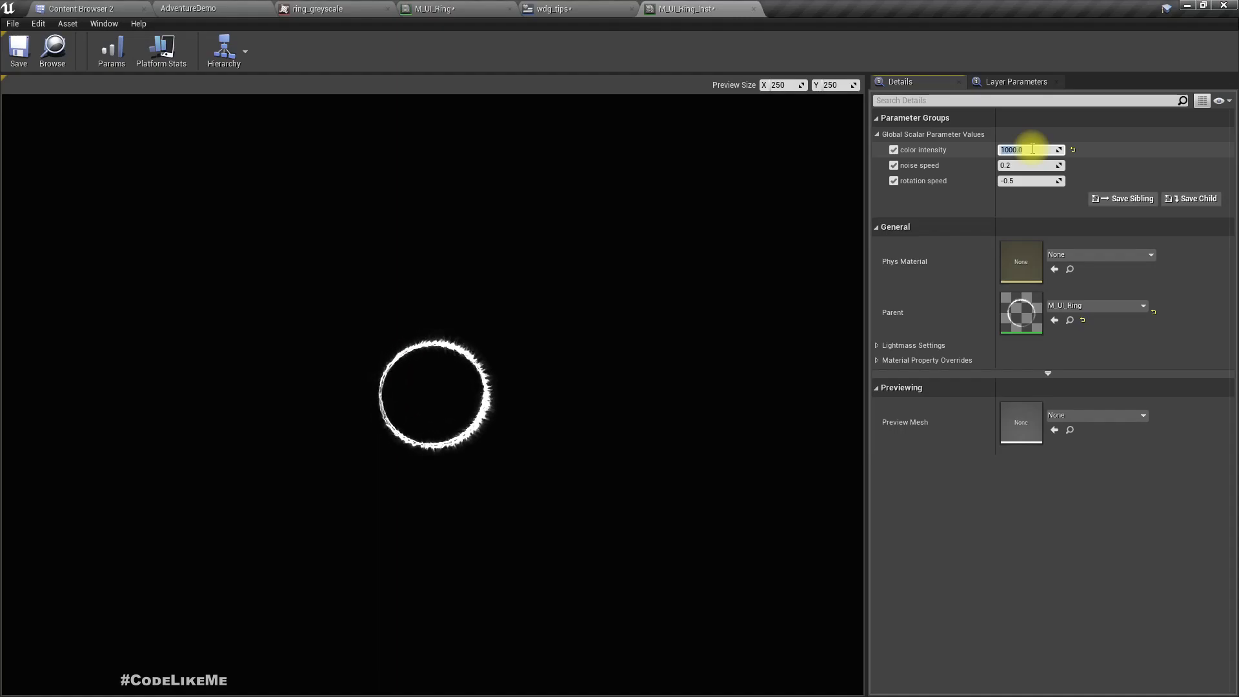
pyautogui.click(1012, 179)
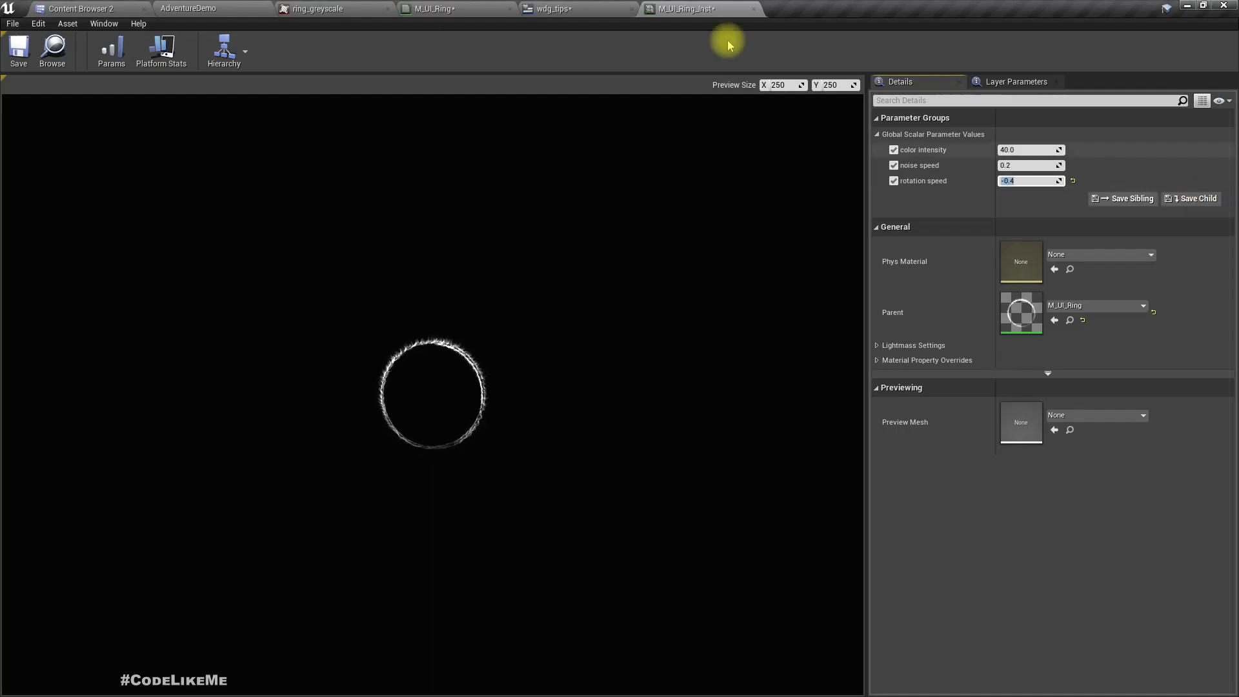
pyautogui.click(19, 48)
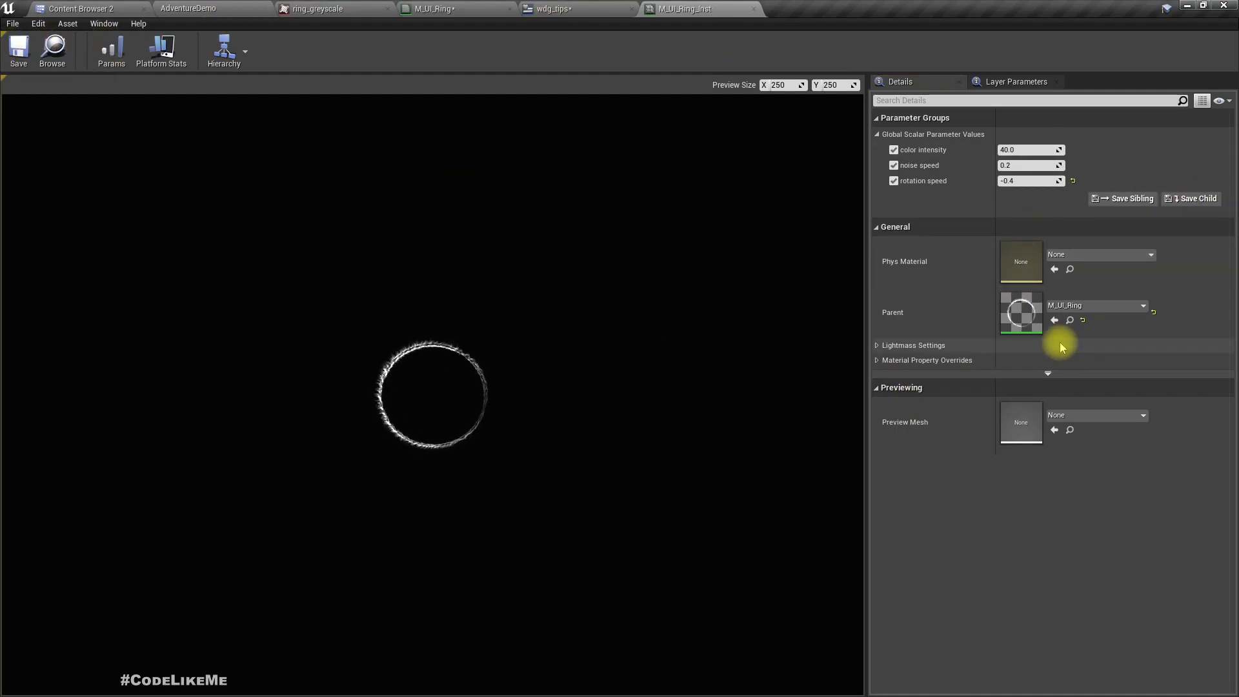
# - Try a light pink Color and Opacity on the ring image in wdg_tips, then cancel the color change
pyautogui.click(549, 8)
pyautogui.scroll(-5, 1056, 311)
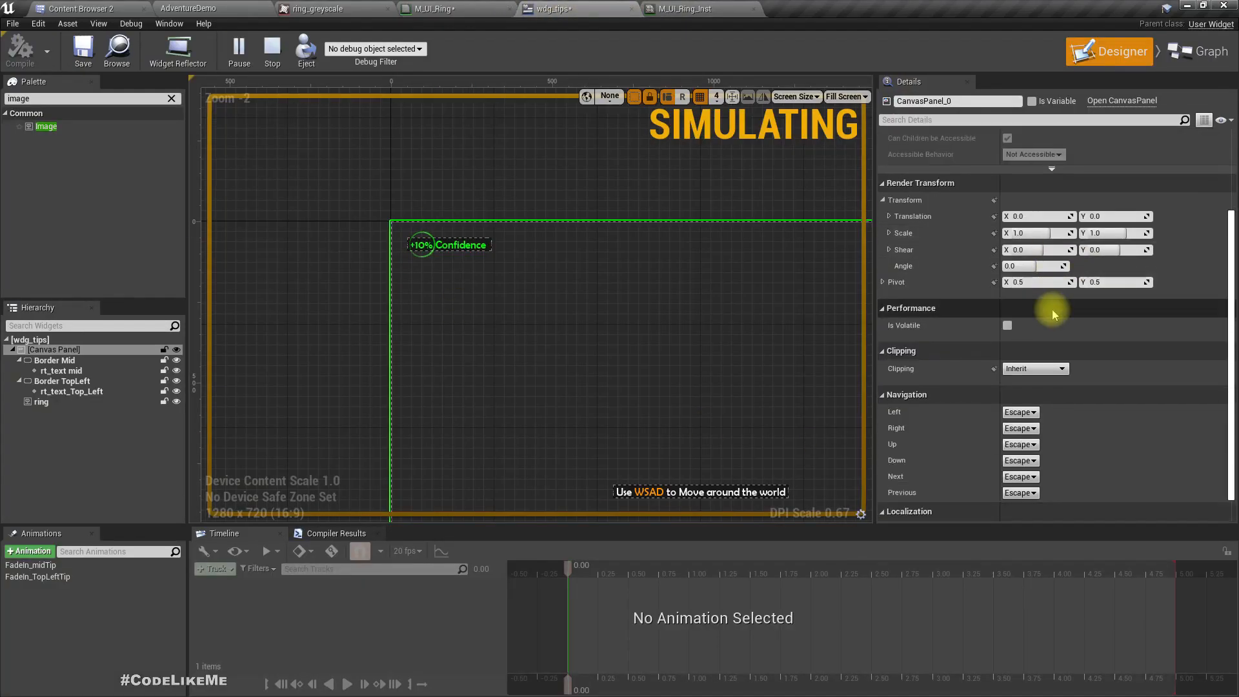
pyautogui.click(41, 402)
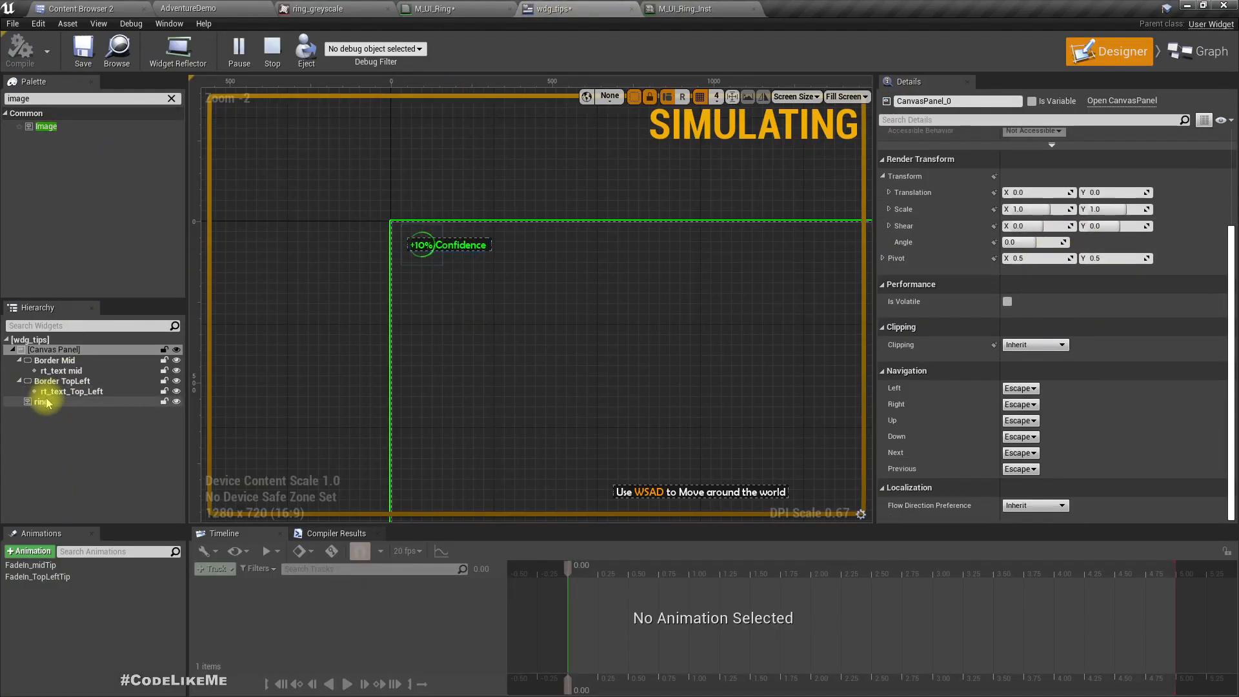
pyautogui.scroll(-1, 1086, 330)
pyautogui.scroll(1, 1087, 258)
pyautogui.scroll(1, 1089, 246)
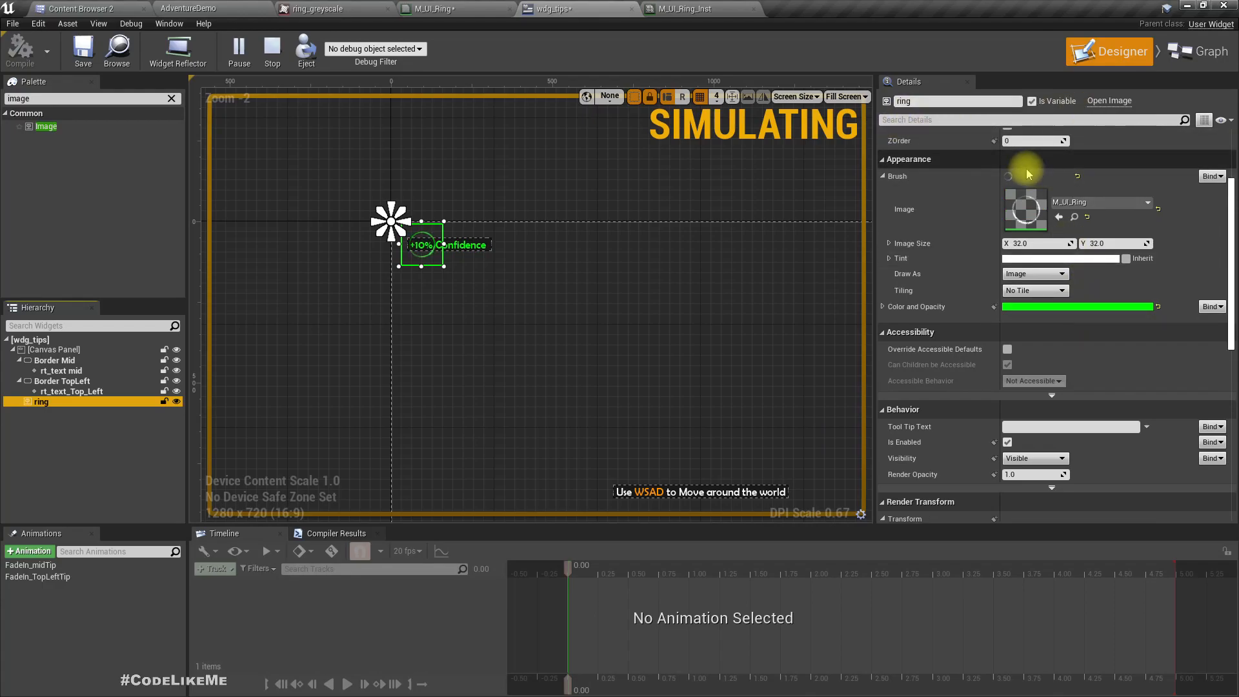
pyautogui.click(1046, 306)
pyautogui.moveTo(892, 404); pyautogui.dragTo(923, 360)
pyautogui.moveTo(858, 387); pyautogui.dragTo(835, 470)
pyautogui.scroll(7, 476, 238)
pyautogui.moveTo(487, 290); pyautogui.dragTo(534, 372, button='right')
pyautogui.moveTo(862, 397)
pyautogui.mouseDown()
pyautogui.moveTo(787, 406)
pyautogui.moveTo(877, 412)
pyautogui.mouseUp()
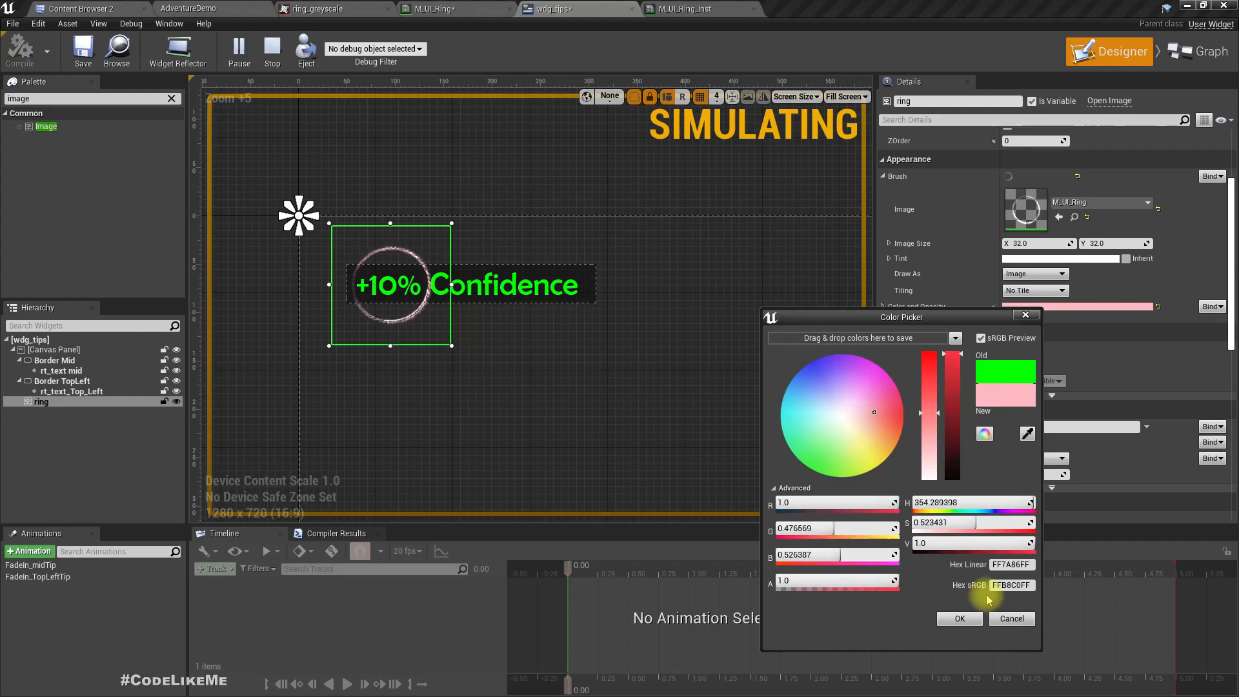
pyautogui.click(1013, 618)
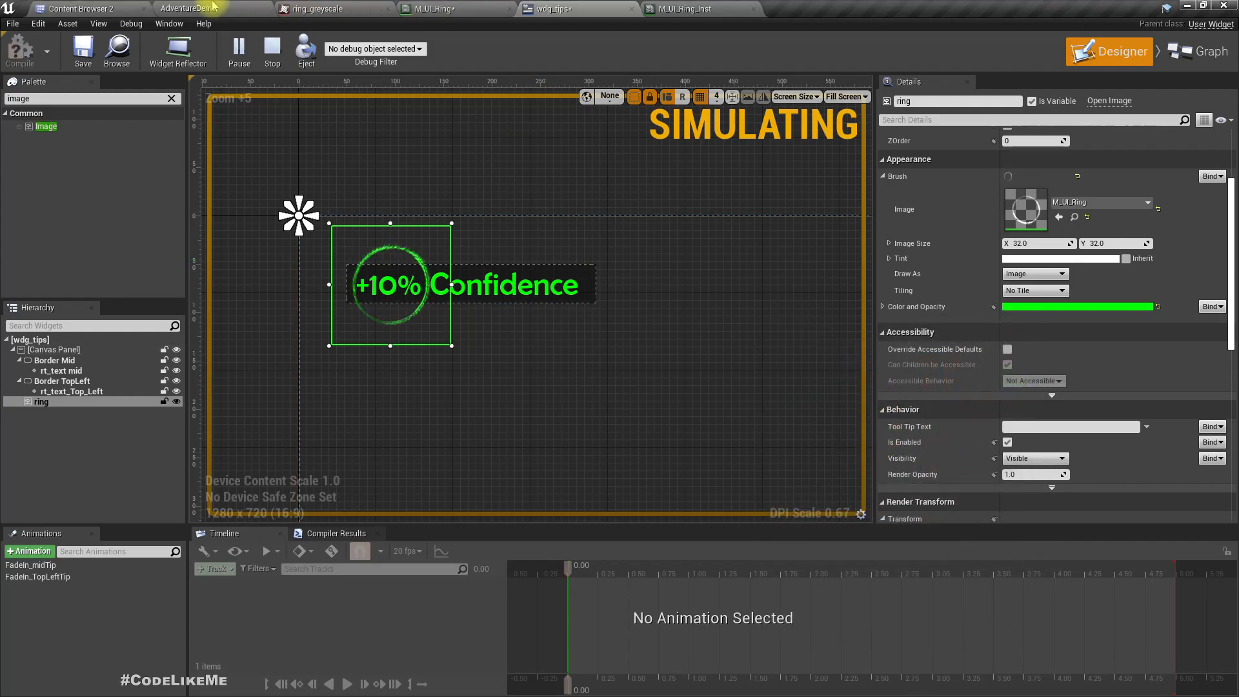
# - Stop the running play session in the AdventureDemo level and save the pending changes
pyautogui.click(193, 8)
pyautogui.press('Escape')
pyautogui.press('F11')
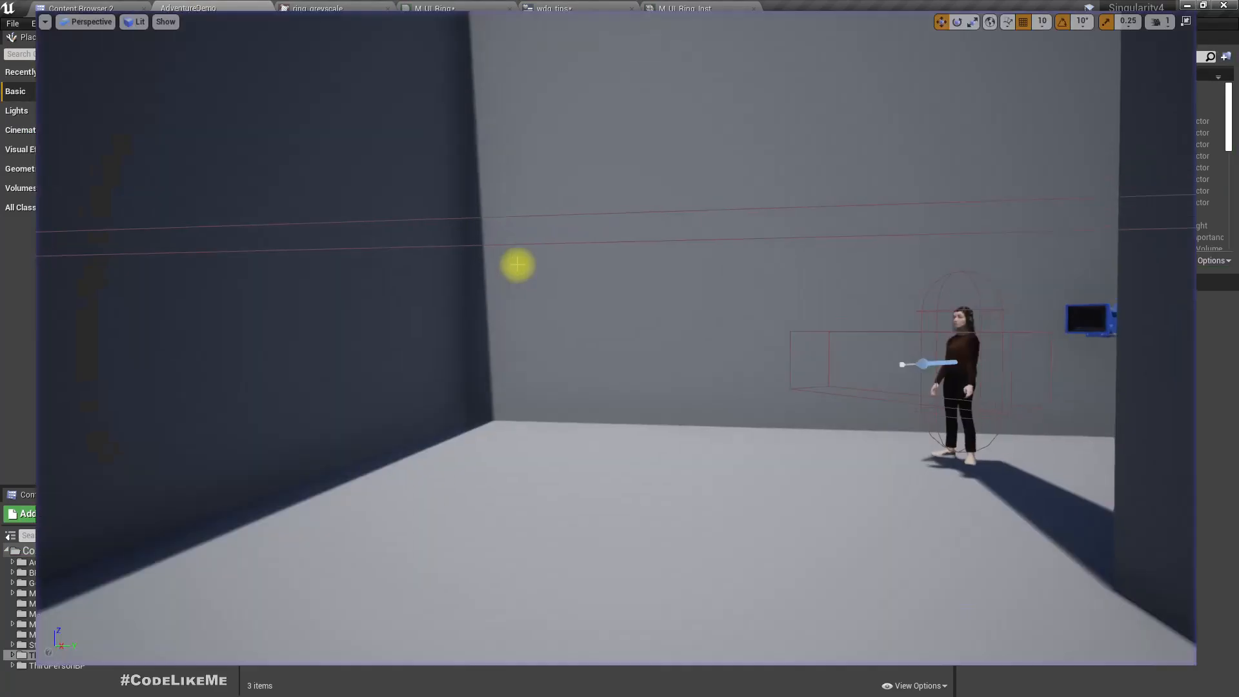
pyautogui.hotkey('ctrl', 's')
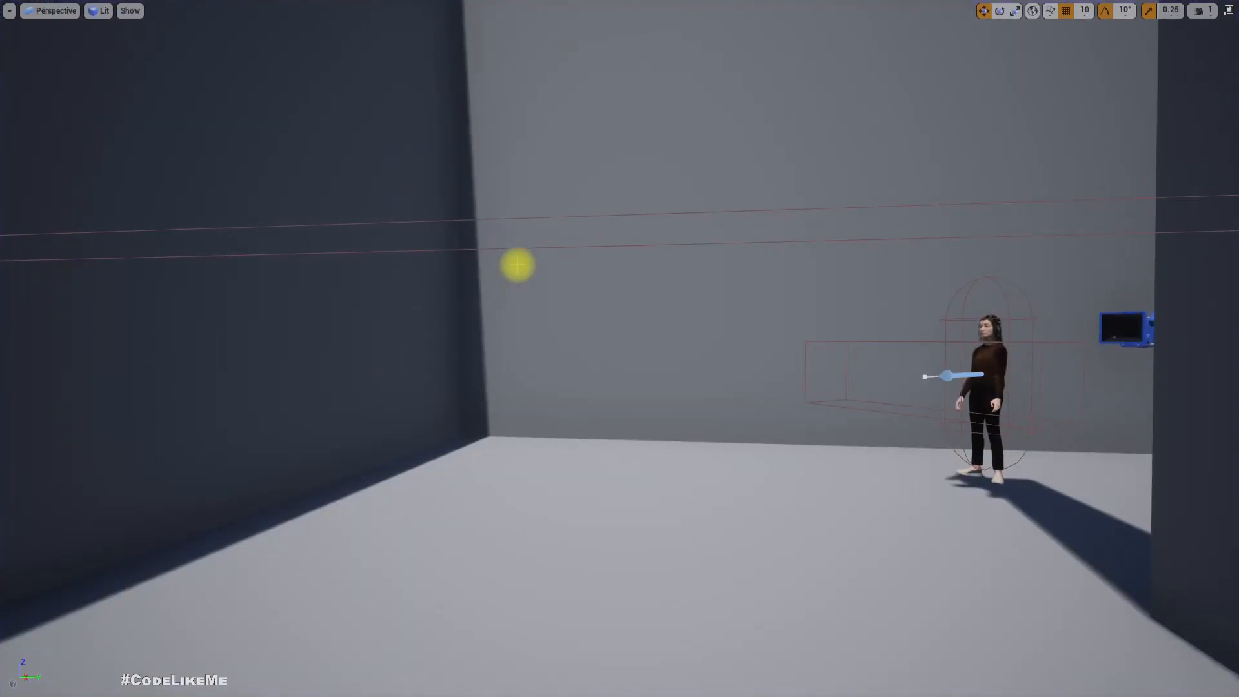
pyautogui.press('F11')
pyautogui.moveTo(681, 322); pyautogui.dragTo(657, 316, button='right')
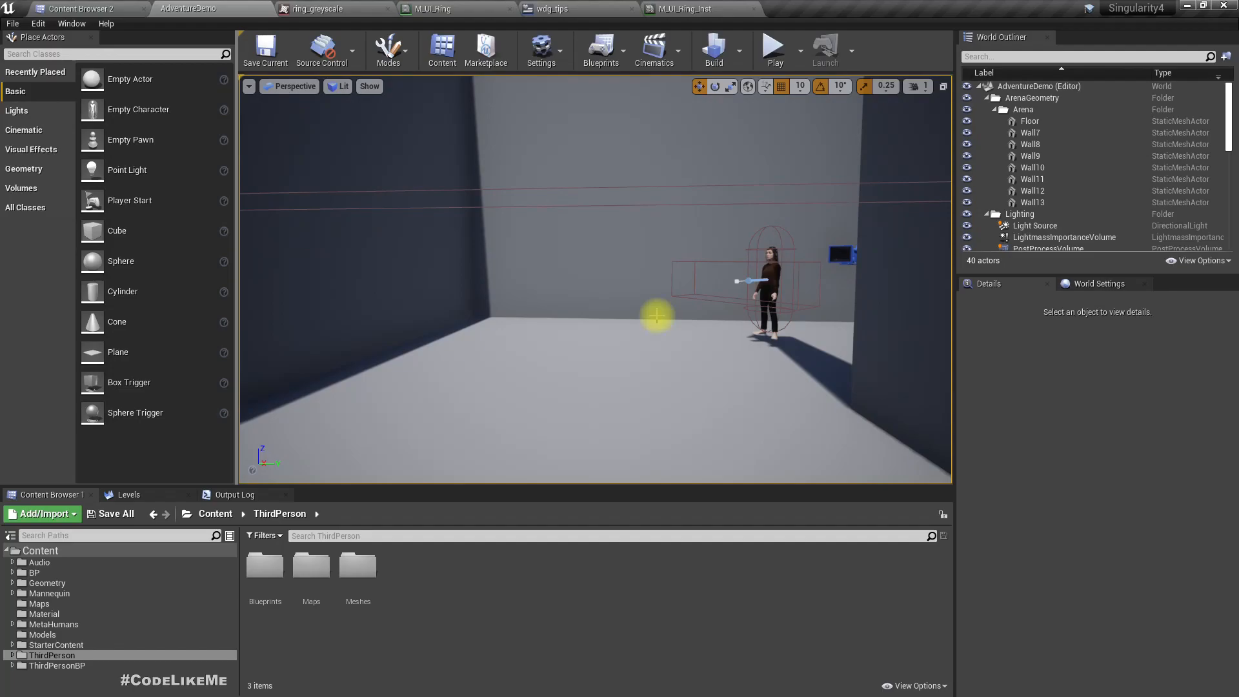
# - Play-test the level full screen twice and examine the ring shown around the top-left tip
pyautogui.press('F11')
pyautogui.hotkey('alt', 'p')
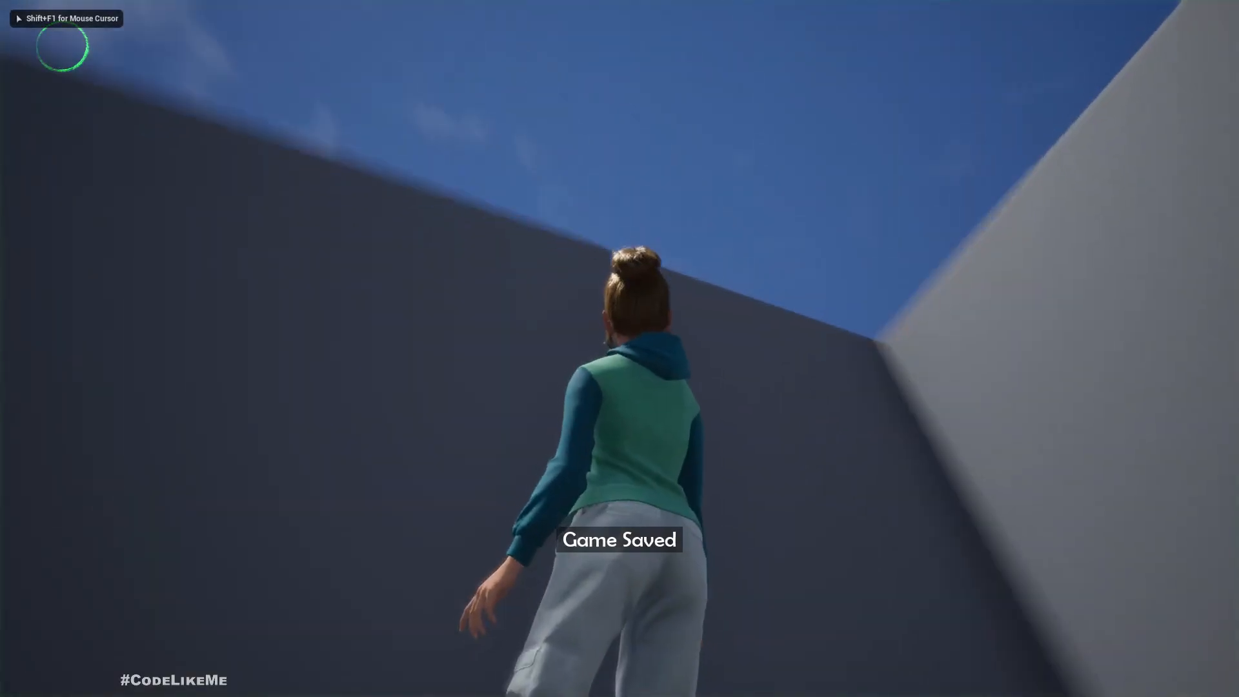
pyautogui.hotkey('shift', 'F1')
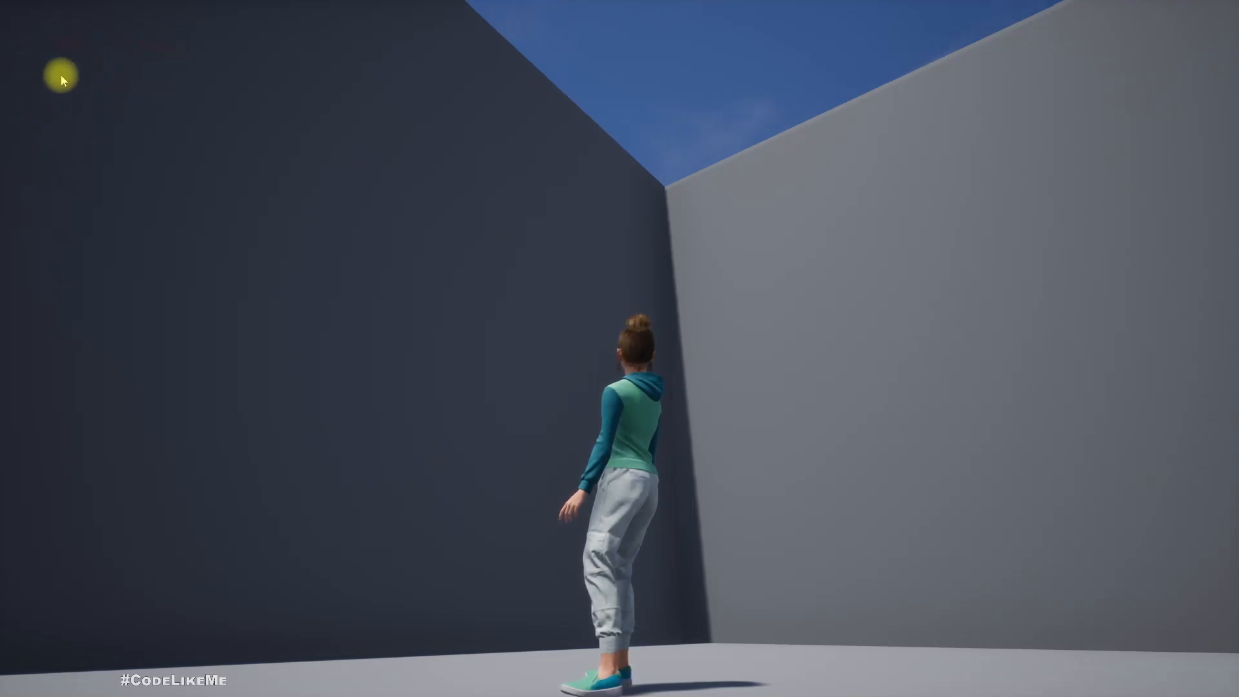
pyautogui.click(75, 36)
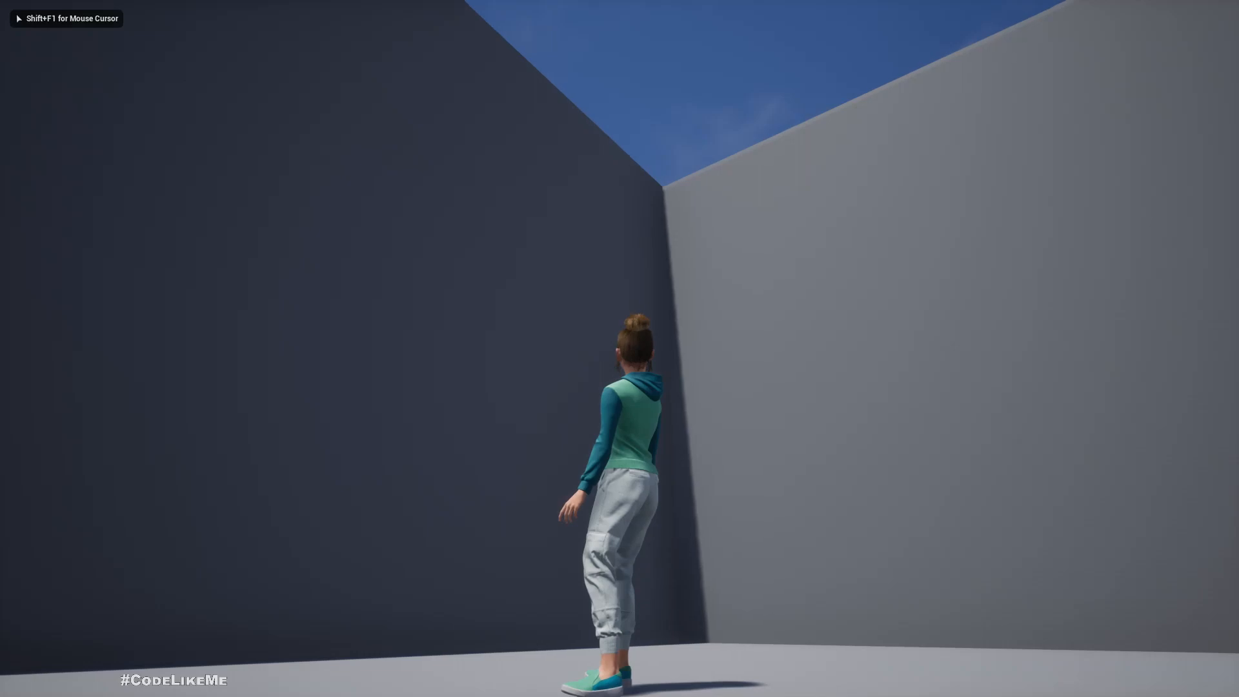
pyautogui.press('Escape')
pyautogui.hotkey('alt', 'p')
pyautogui.hotkey('shift', 'F1')
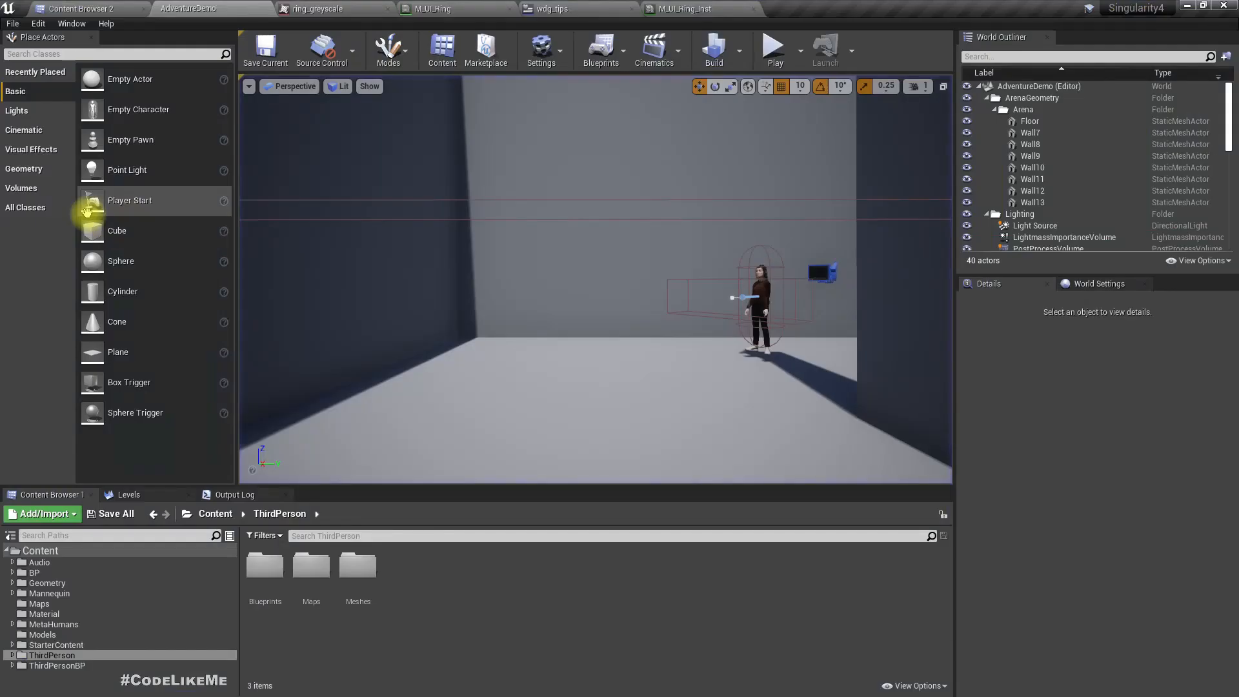
# - Return to wdg_tips and open its event graph at the ShowTopLeftTip event
pyautogui.click(581, 7)
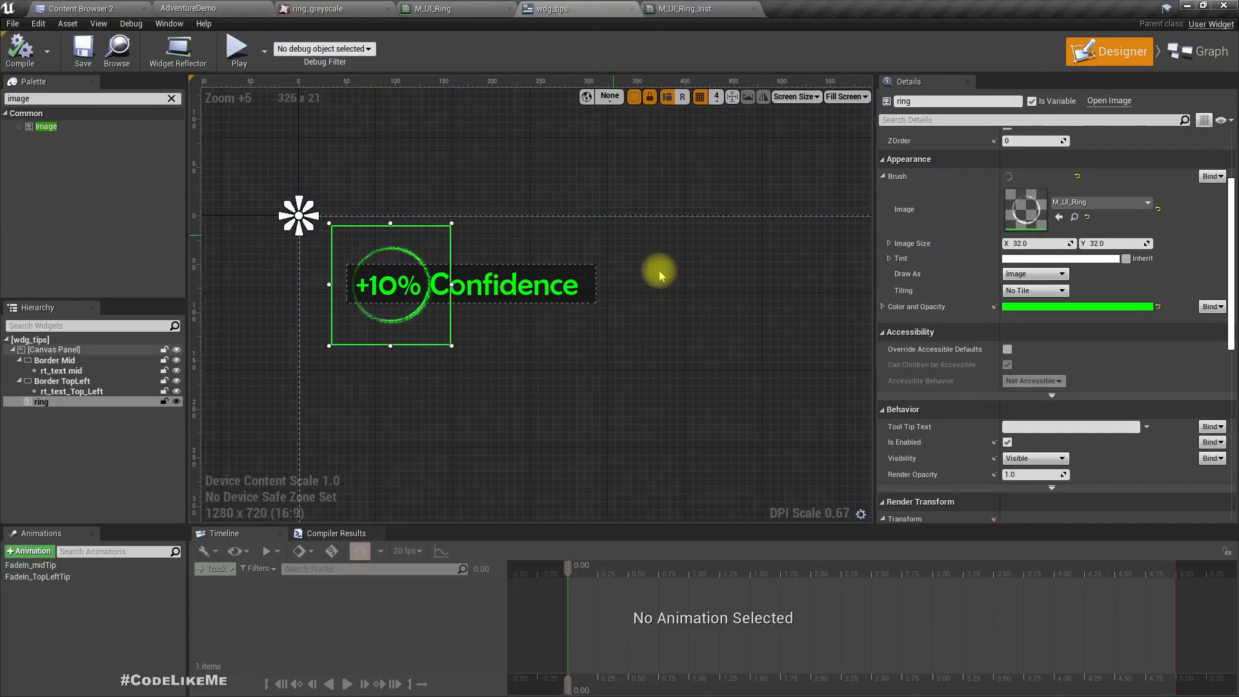
pyautogui.scroll(-3, 726, 294)
pyautogui.moveTo(709, 340); pyautogui.dragTo(490, 178, button='right')
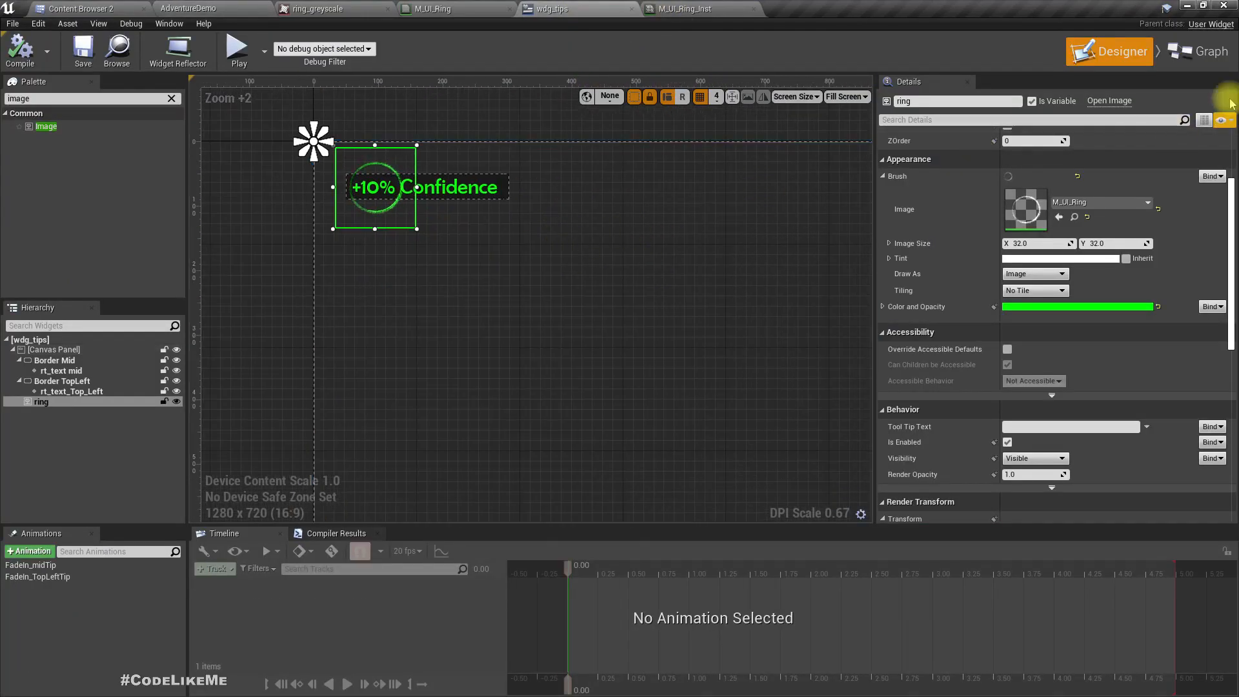
pyautogui.click(1200, 53)
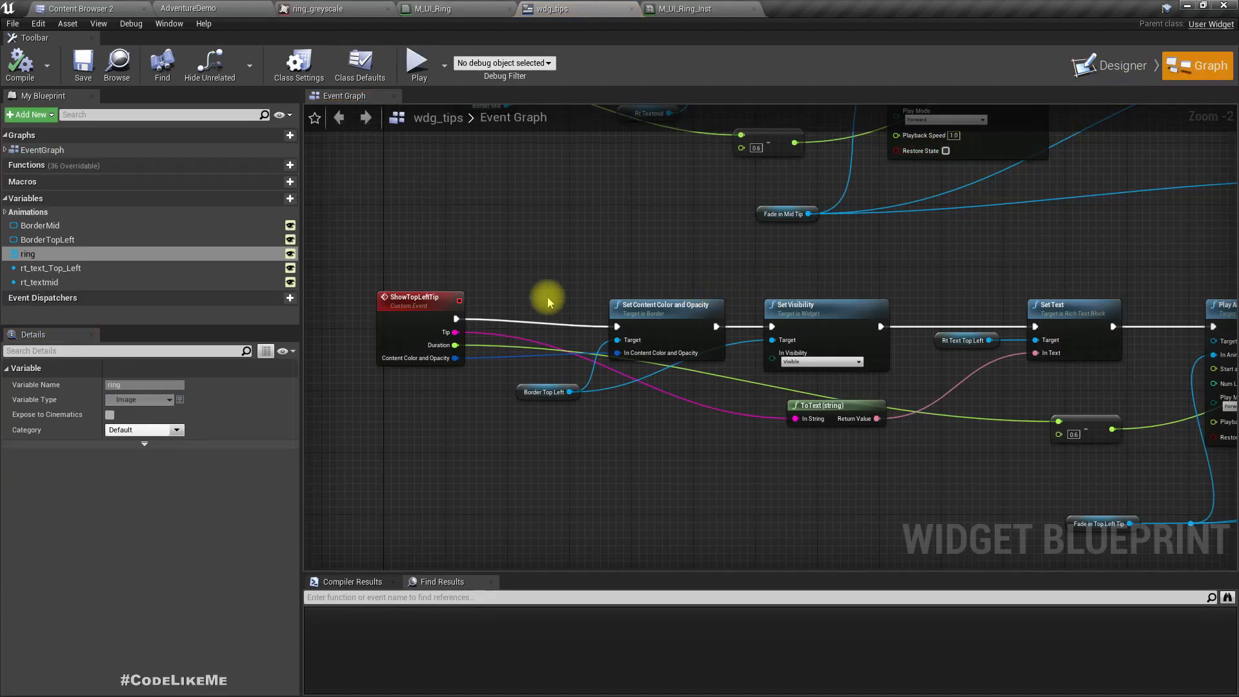
# - Follow the ShowTopLeftTip event to its Play Animation node and open the FadeIn_TopLeftTip animation in the designer
pyautogui.scroll(2, 448, 299)
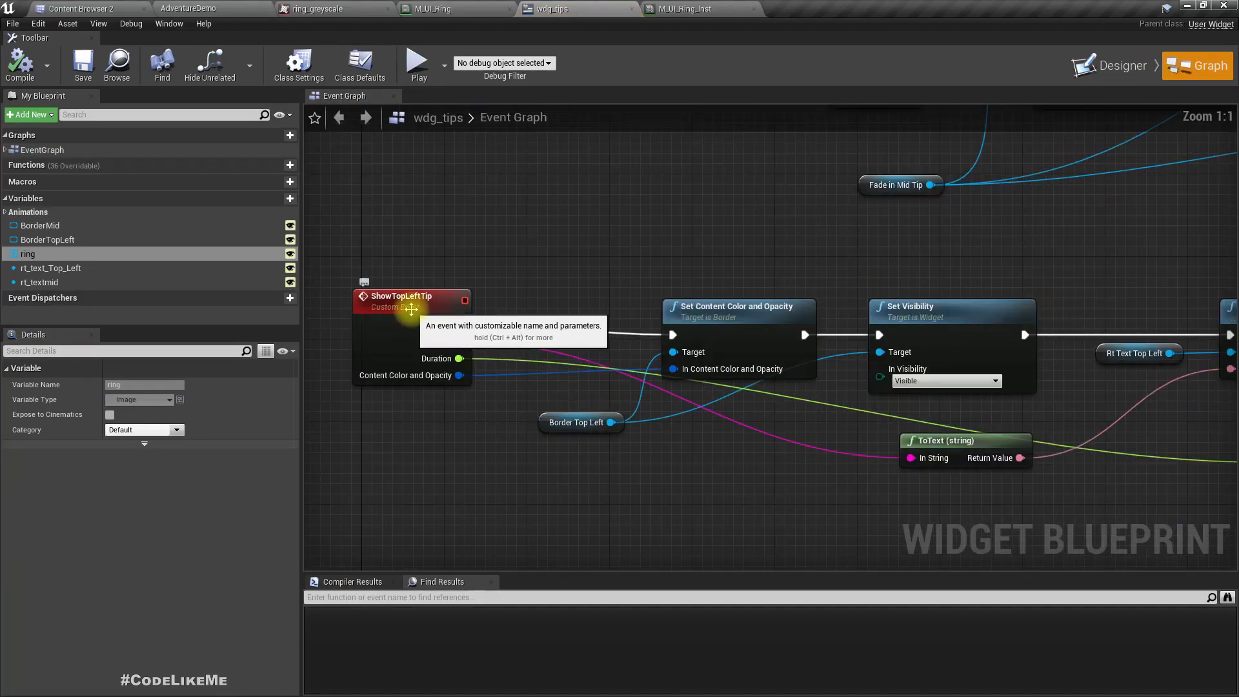
pyautogui.moveTo(1173, 401); pyautogui.dragTo(828, 400, button='right')
pyautogui.moveTo(1032, 434); pyautogui.dragTo(733, 374, button='right')
pyautogui.click(868, 276)
pyautogui.moveTo(693, 510); pyautogui.dragTo(722, 397, button='right')
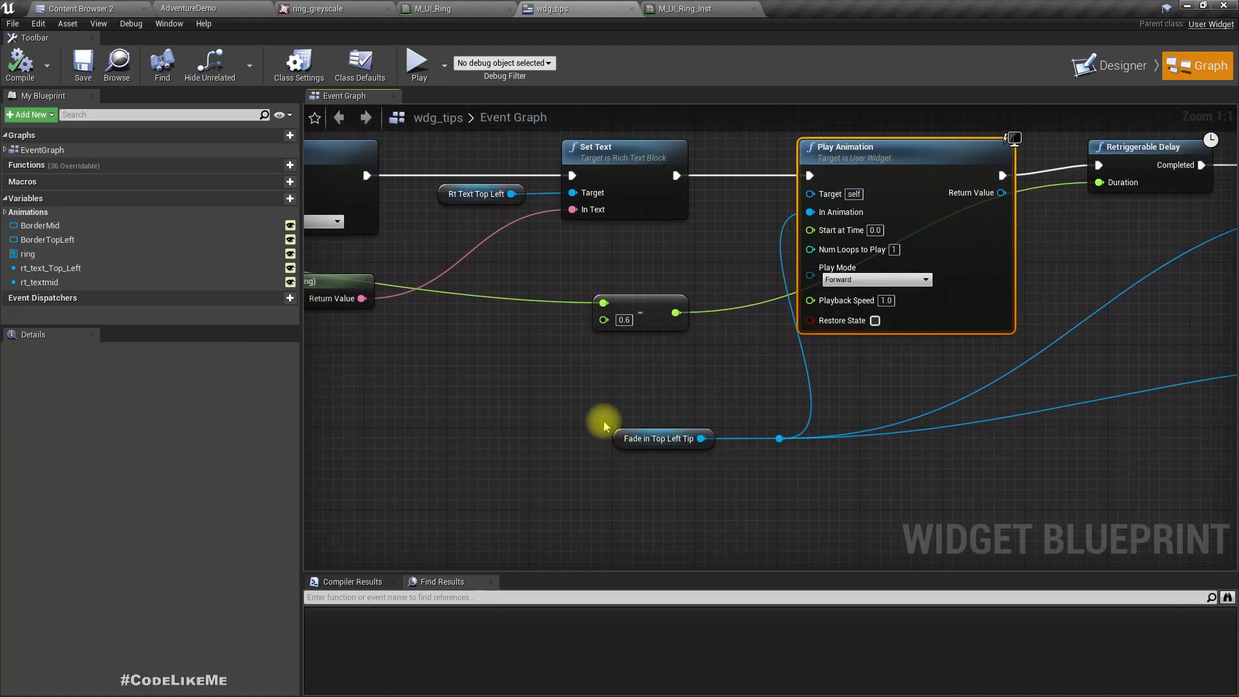
pyautogui.click(1105, 63)
pyautogui.click(59, 578)
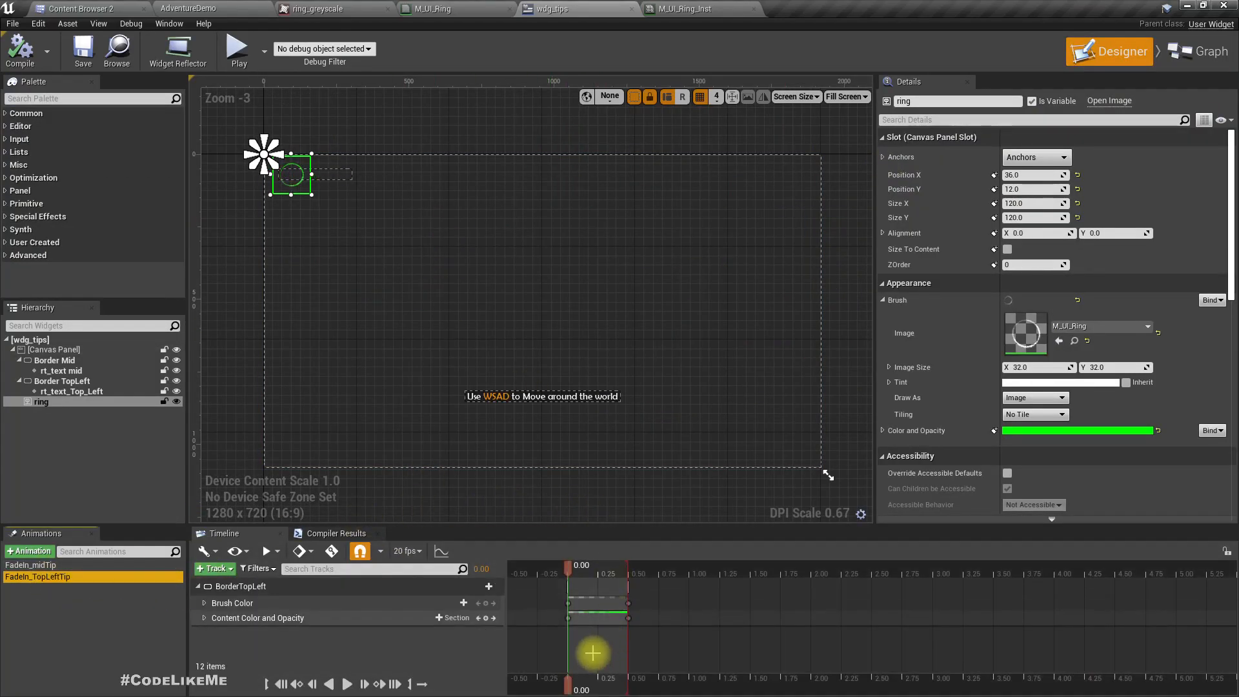
pyautogui.moveTo(230, 381); pyautogui.dragTo(257, 247, button='right')
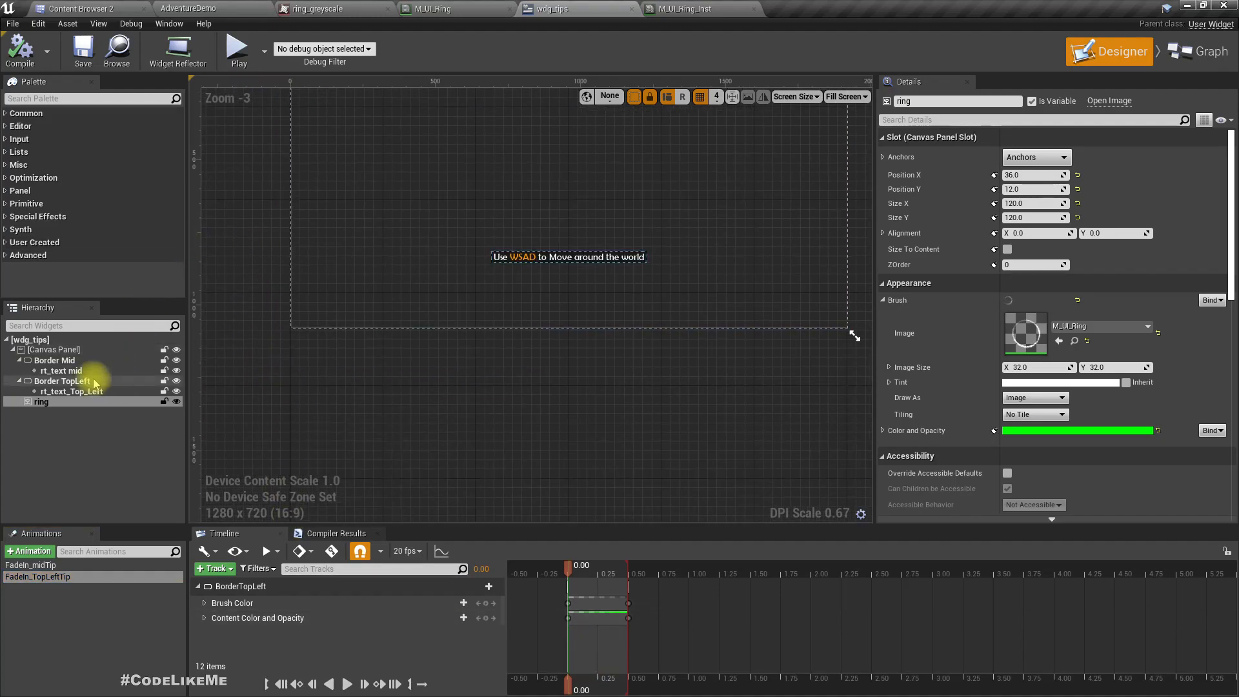
# - Check the Border TopLeft properties and set the ring image's Visibility to Hidden
pyautogui.click(65, 381)
pyautogui.scroll(-10, 1101, 371)
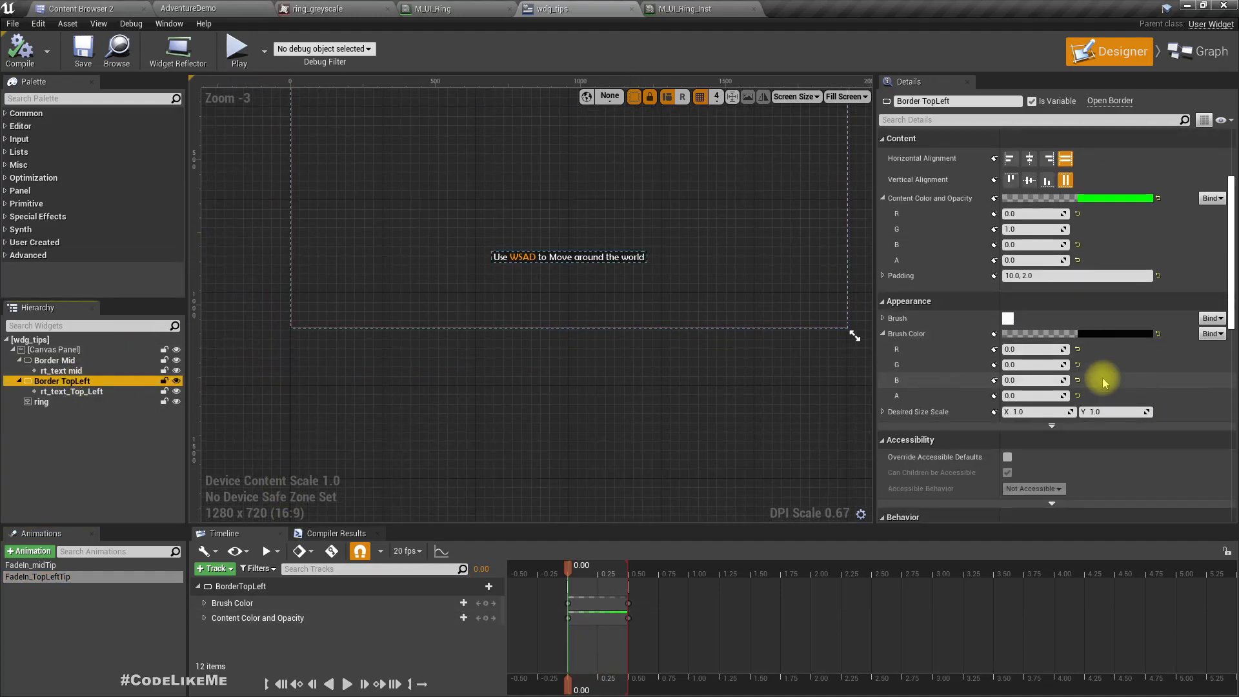
pyautogui.click(46, 401)
pyautogui.scroll(-5, 1133, 373)
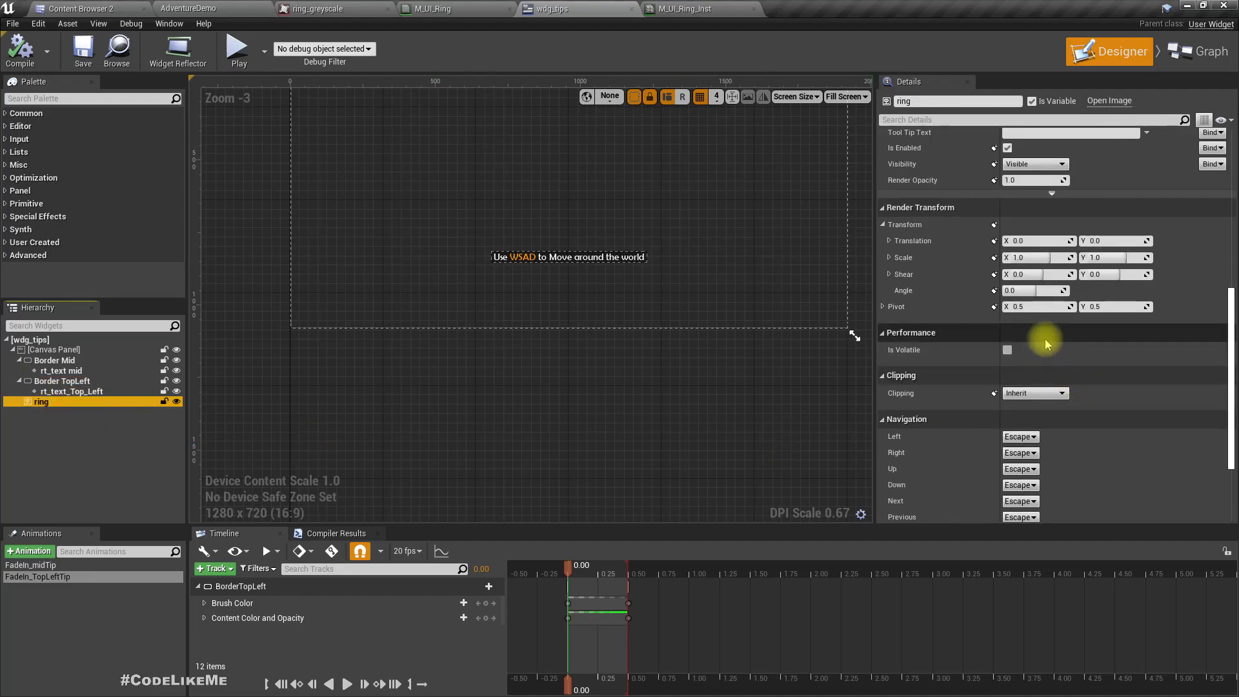
pyautogui.scroll(4, 1120, 413)
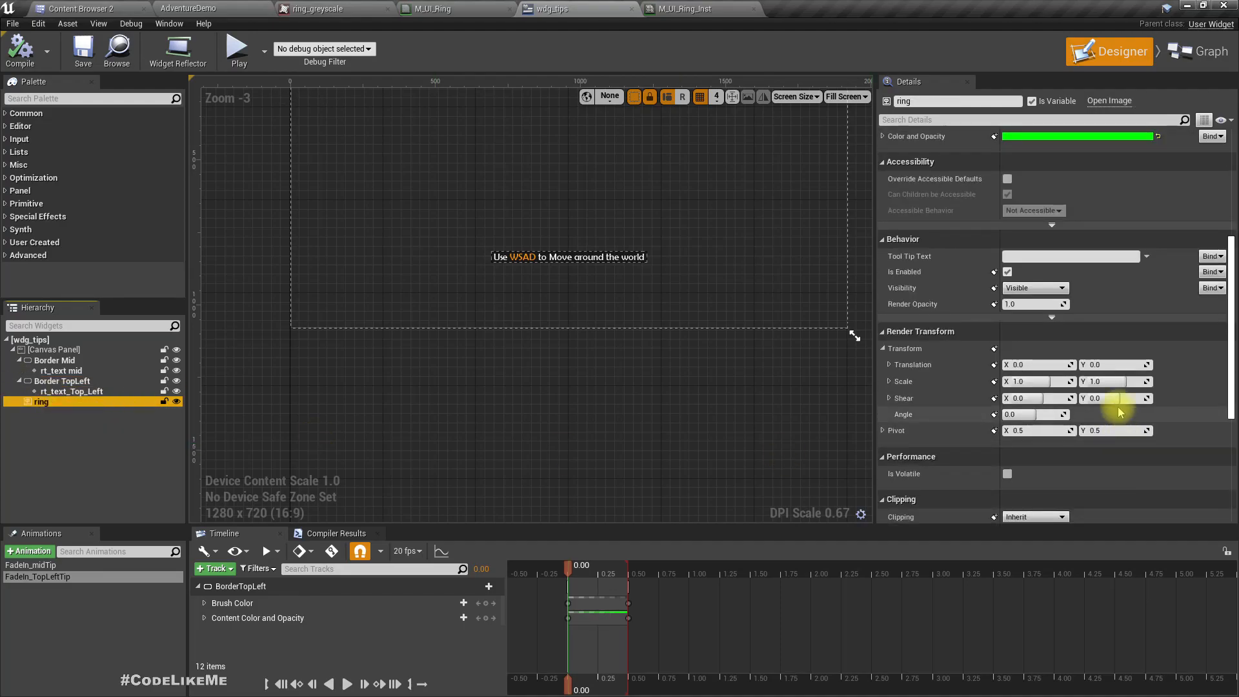
pyautogui.click(1033, 288)
pyautogui.click(1026, 320)
pyautogui.moveTo(592, 495); pyautogui.dragTo(569, 373, button='right')
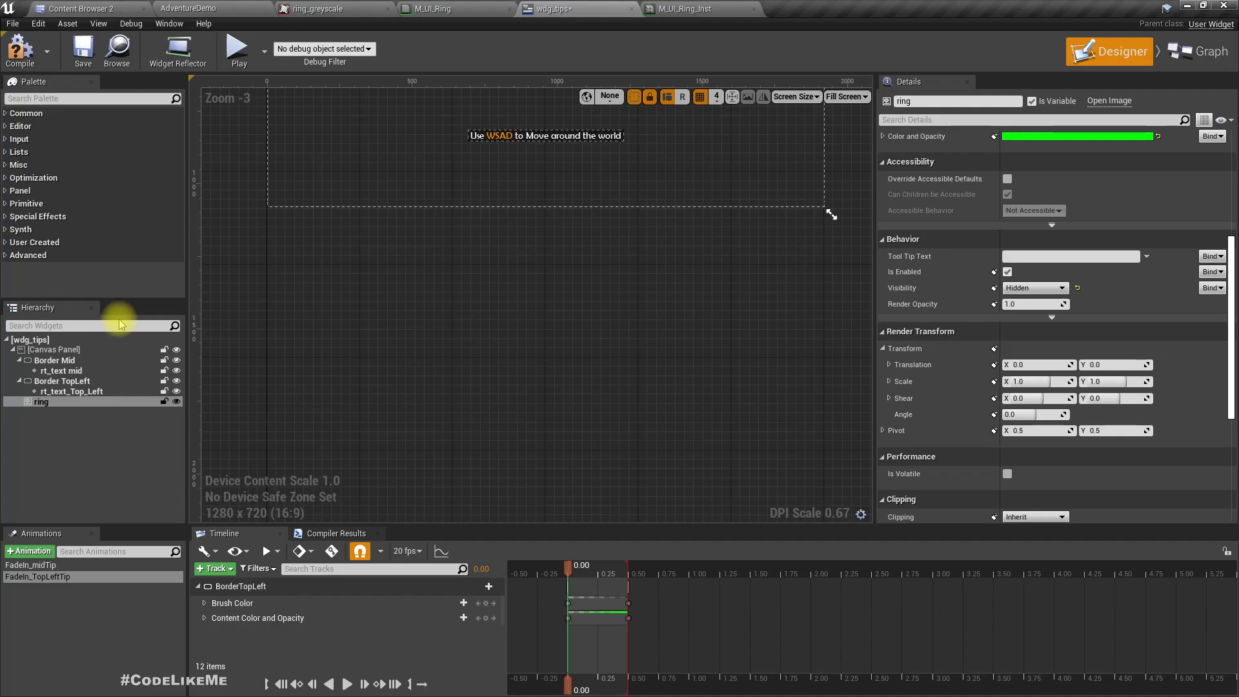
pyautogui.click(52, 401)
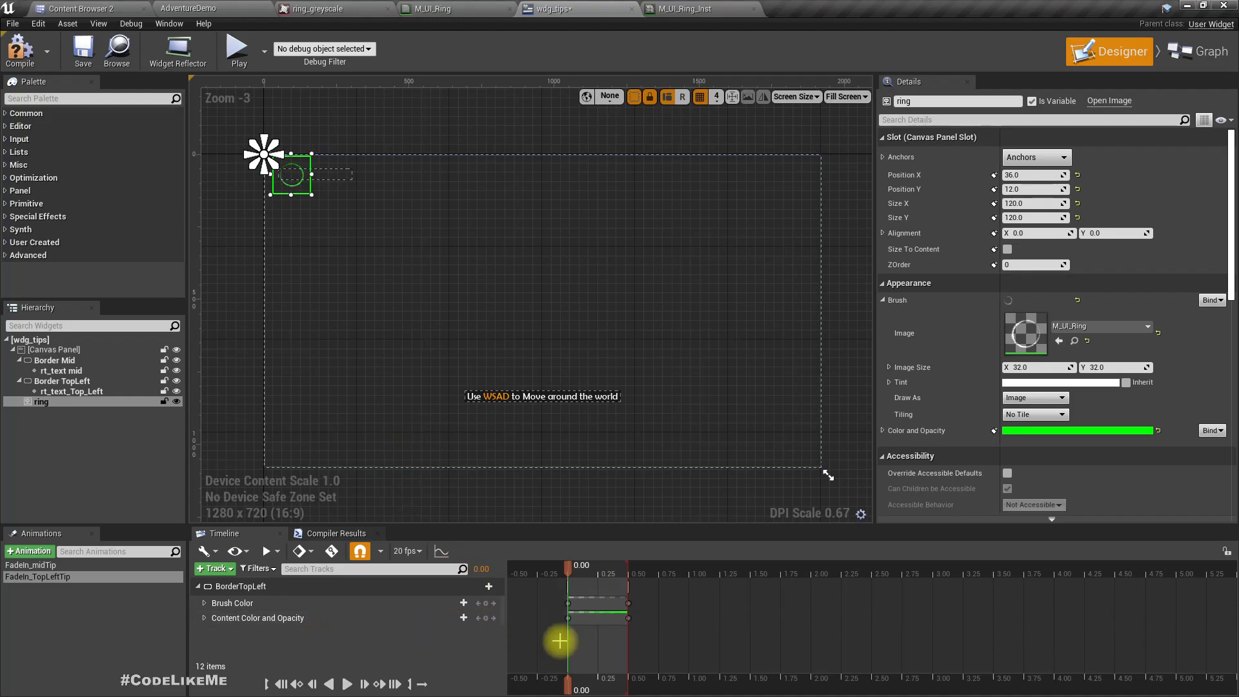
# - Review the ShowTopLeftTip event's inputs and connected nodes in the event graph, and return to the designer
pyautogui.click(1197, 51)
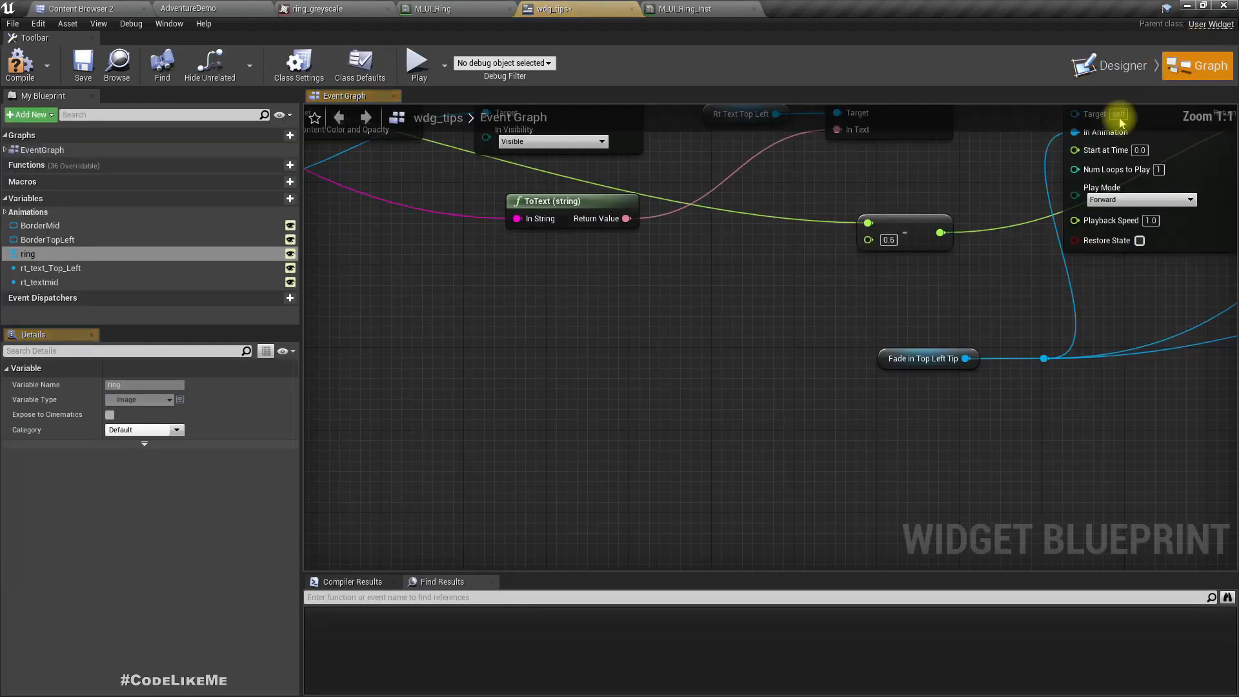
pyautogui.moveTo(659, 298); pyautogui.dragTo(1181, 467, button='right')
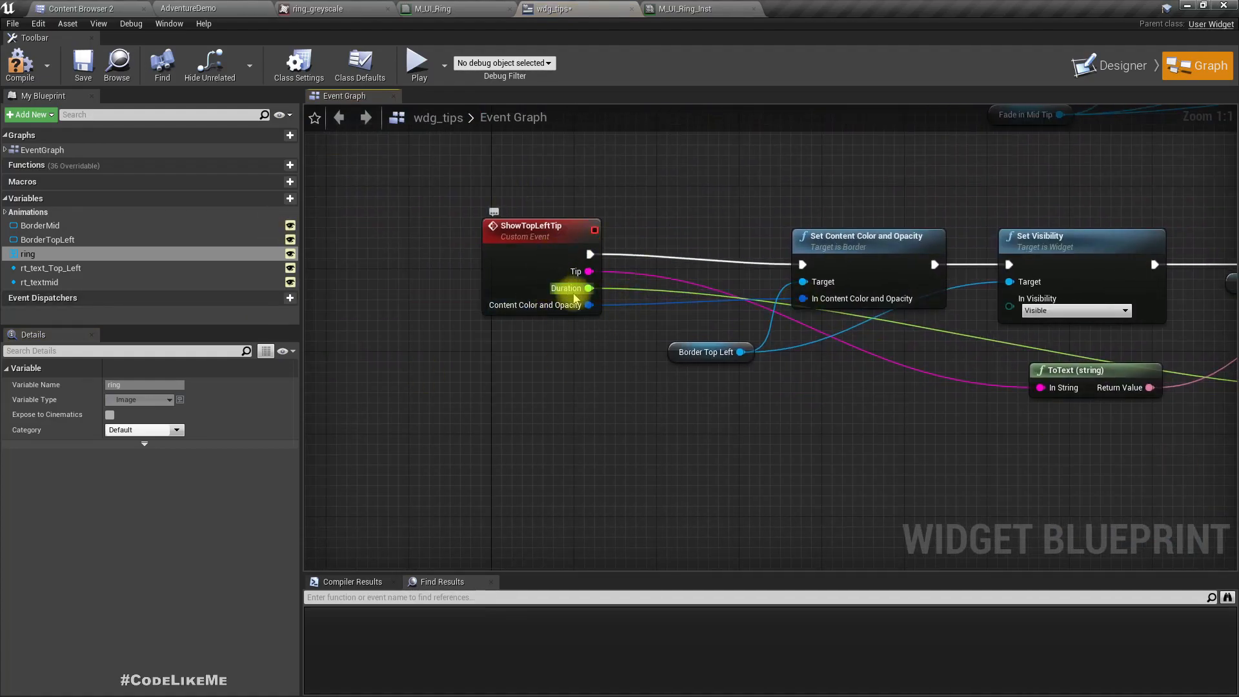
pyautogui.moveTo(872, 446); pyautogui.dragTo(744, 400, button='right')
pyautogui.click(1120, 67)
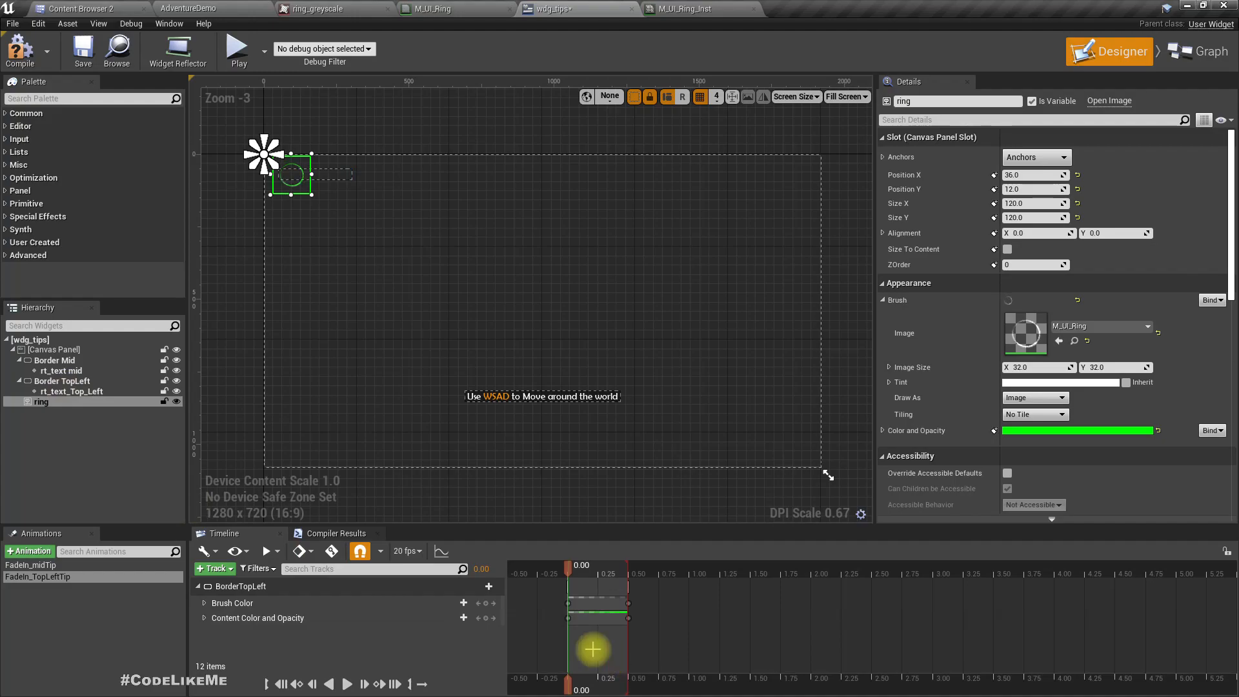
# - Keyframe the ring's Color and Opacity at 0.00 in FadeIn_TopLeftTip with its alpha set to 0.0
pyautogui.click(570, 618)
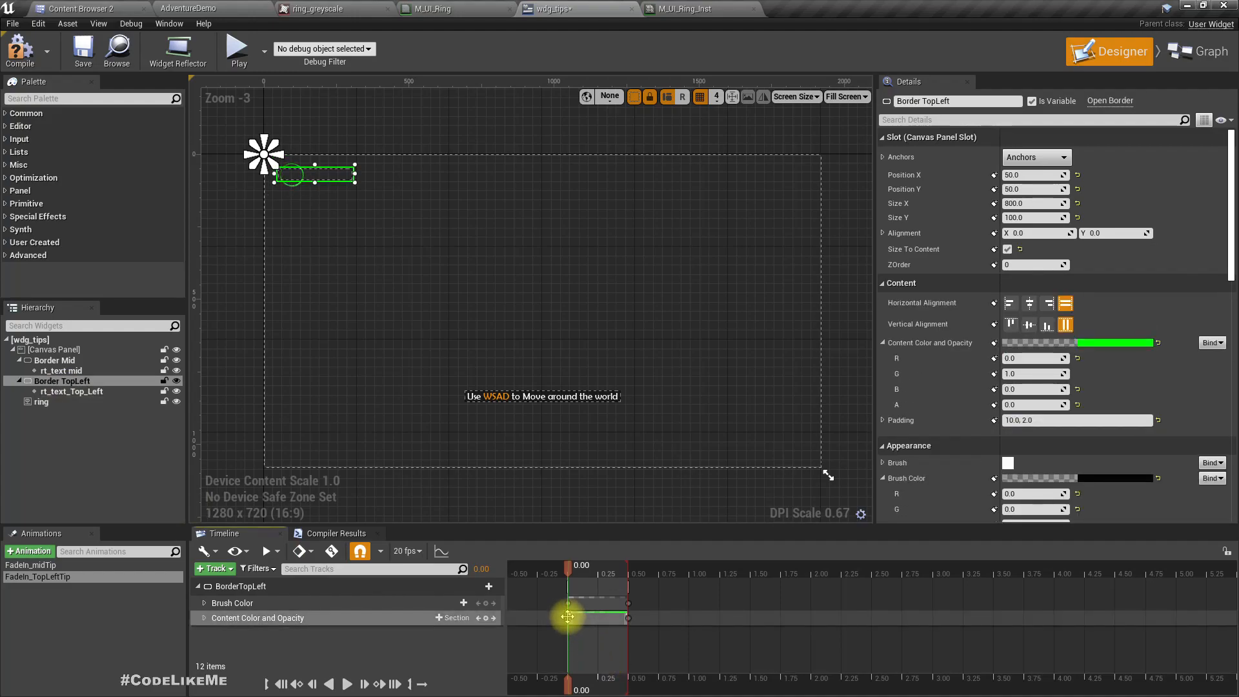
pyautogui.click(44, 401)
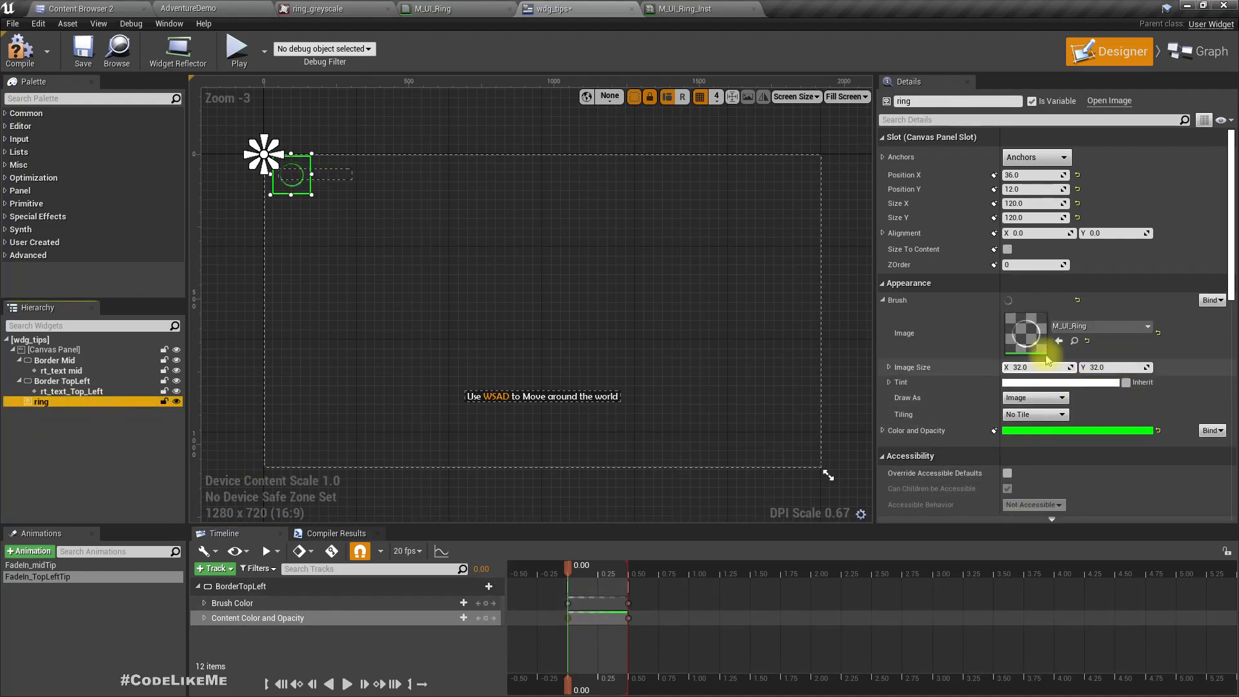
pyautogui.click(883, 430)
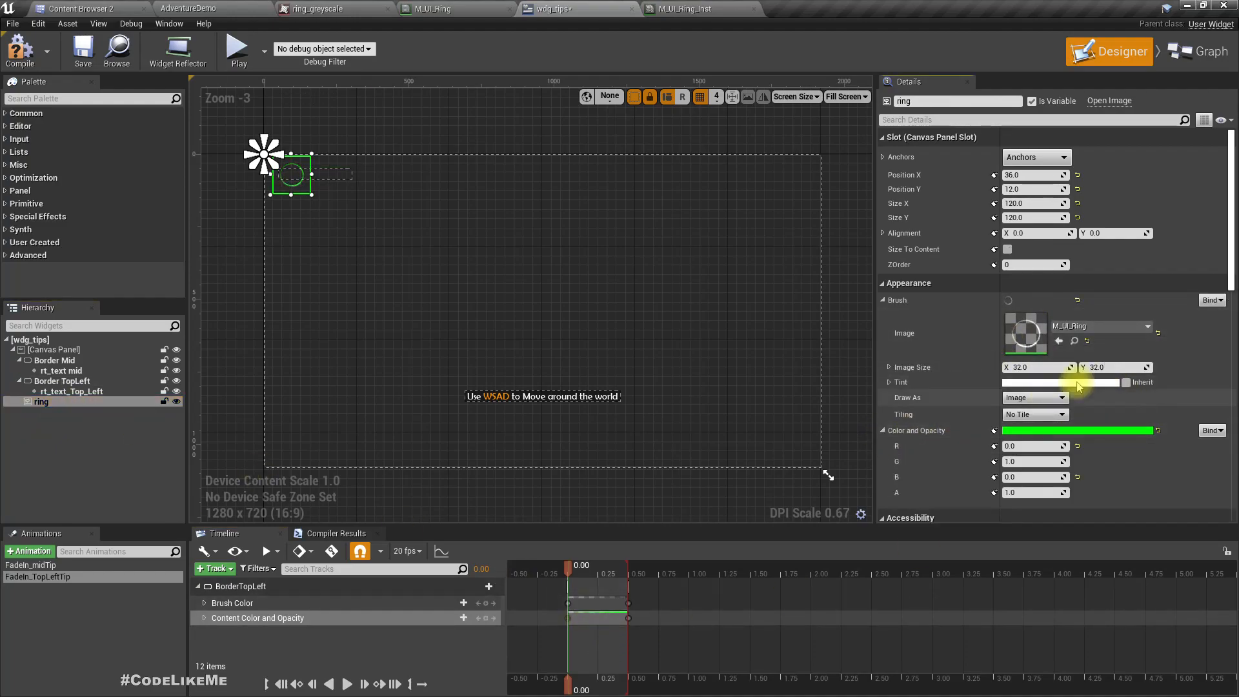
pyautogui.scroll(-3, 1052, 403)
pyautogui.click(1035, 389)
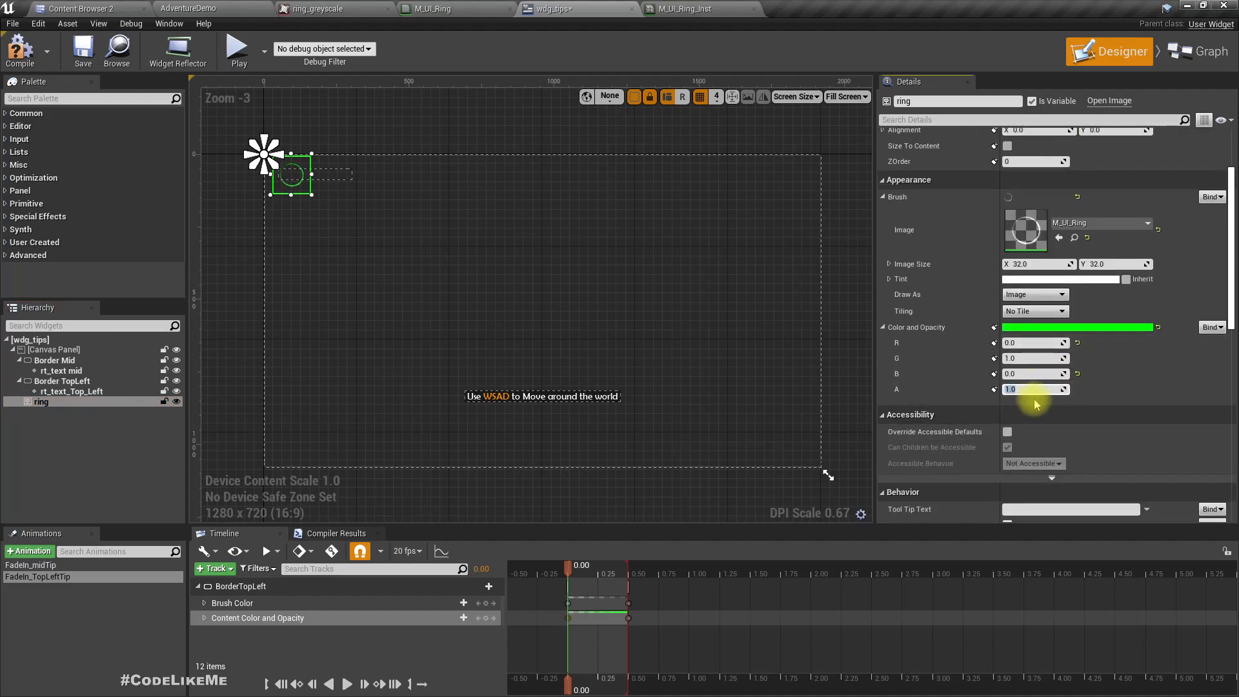
pyautogui.click(994, 390)
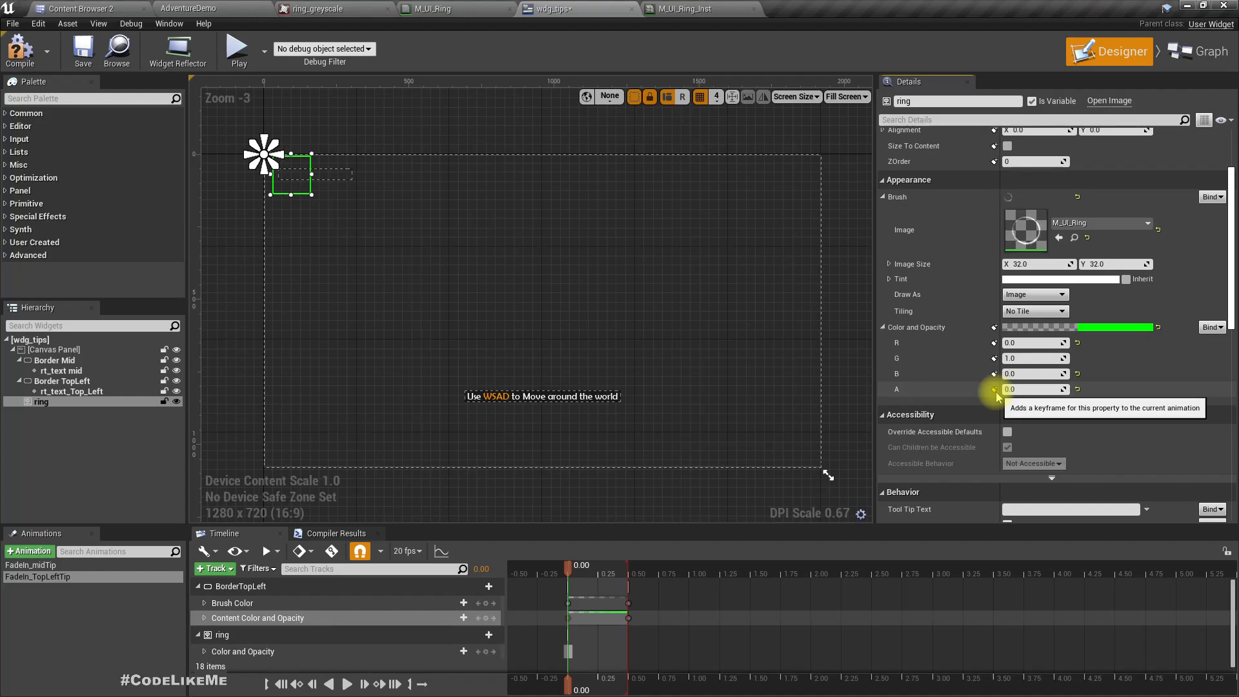
# - Expand the ring's Color and Opacity track and inspect its individual colour and alpha channels
pyautogui.click(205, 651)
pyautogui.scroll(-2, 287, 651)
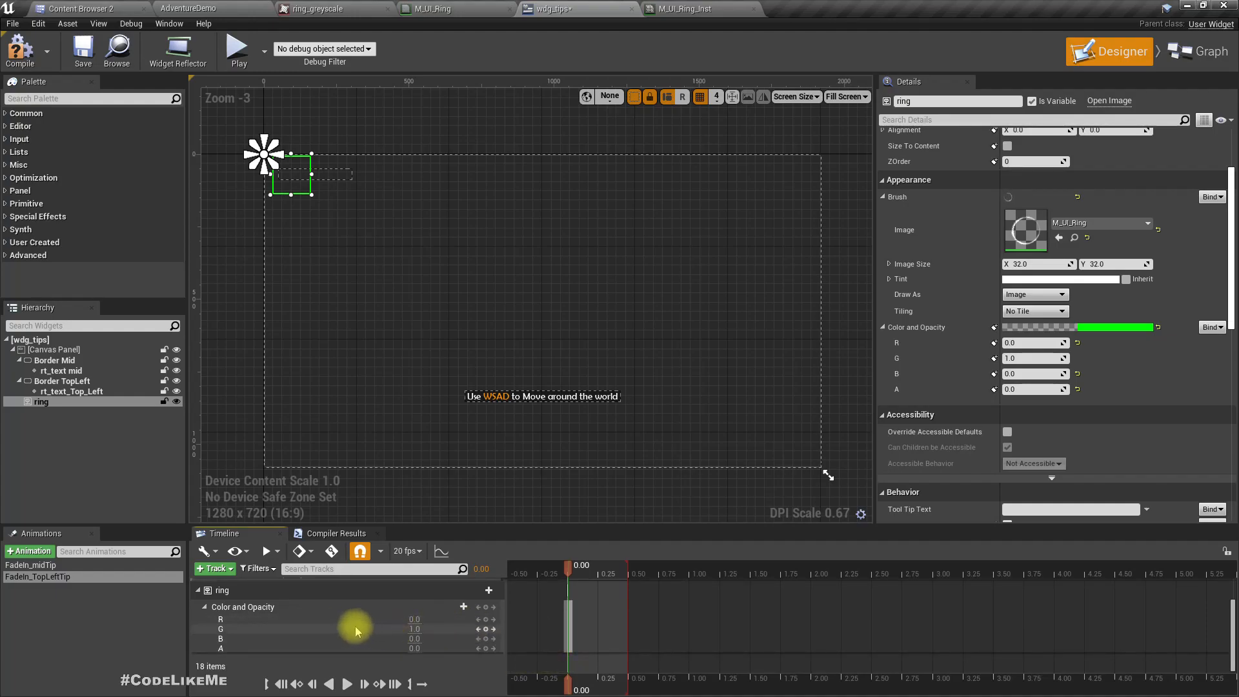
pyautogui.rightClick(242, 621)
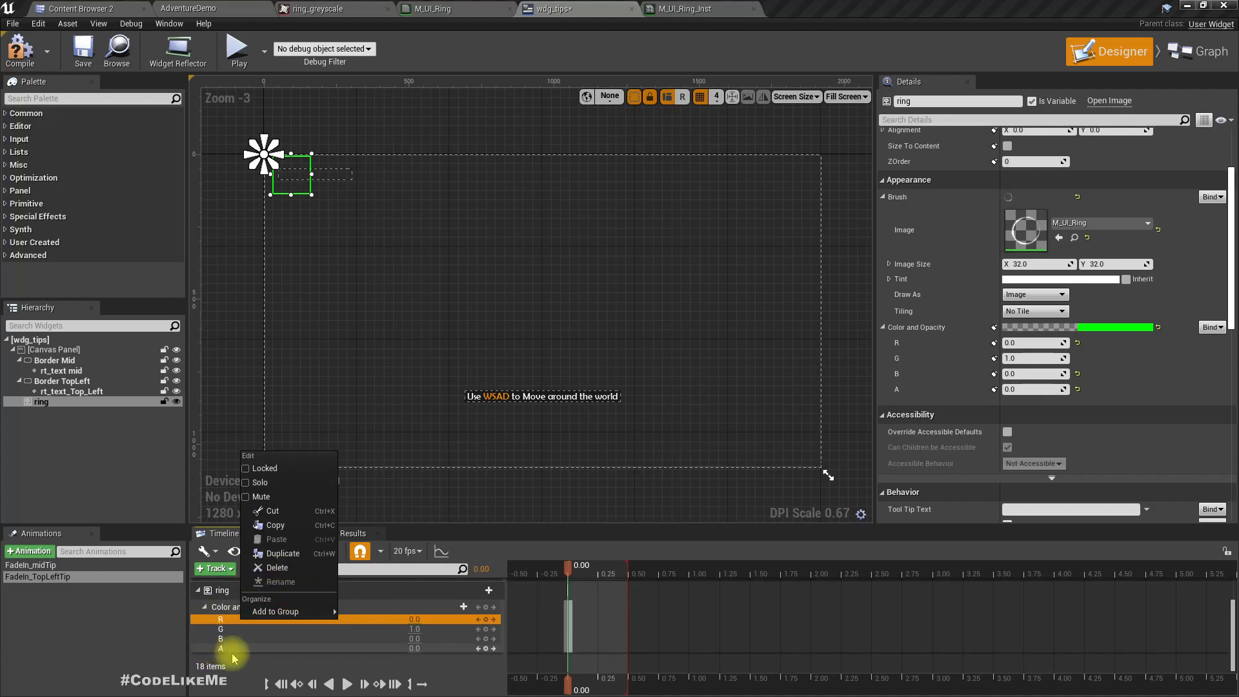
pyautogui.click(257, 650)
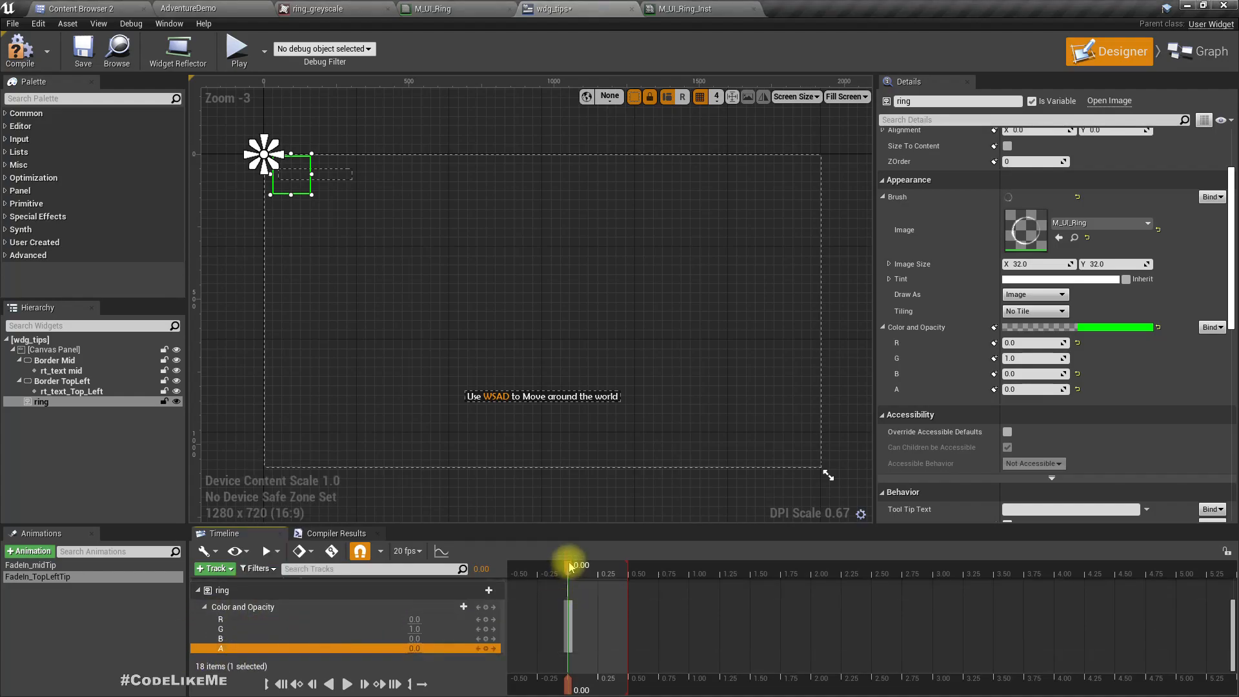
# - Keyframe the ring's Color and Opacity at 0.50 with alpha 1.0, preview the fade and compile the widget
pyautogui.moveTo(571, 568); pyautogui.dragTo(630, 574)
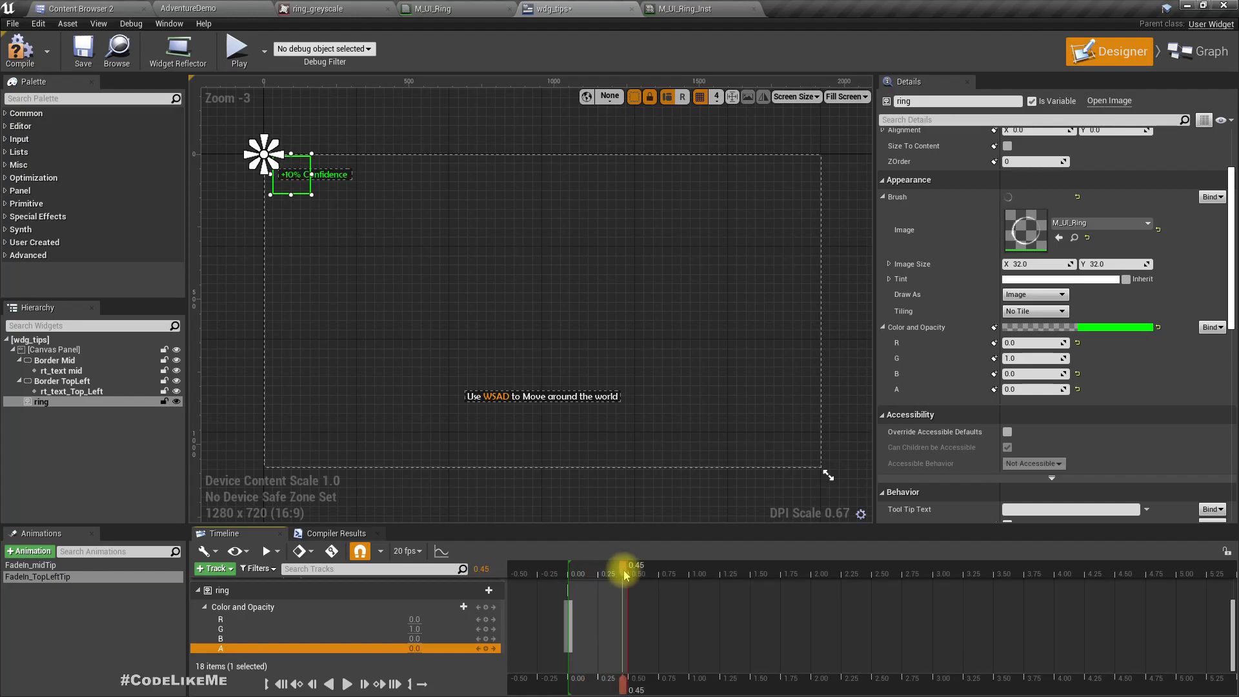
pyautogui.click(205, 607)
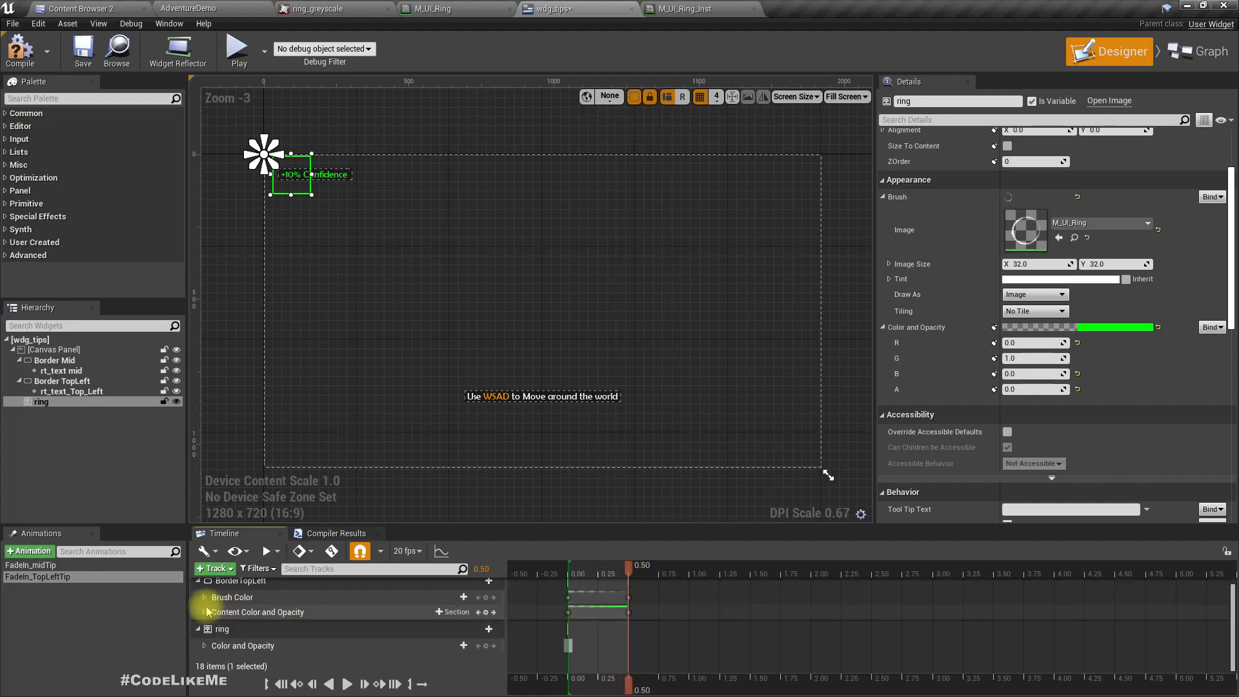
pyautogui.click(1057, 390)
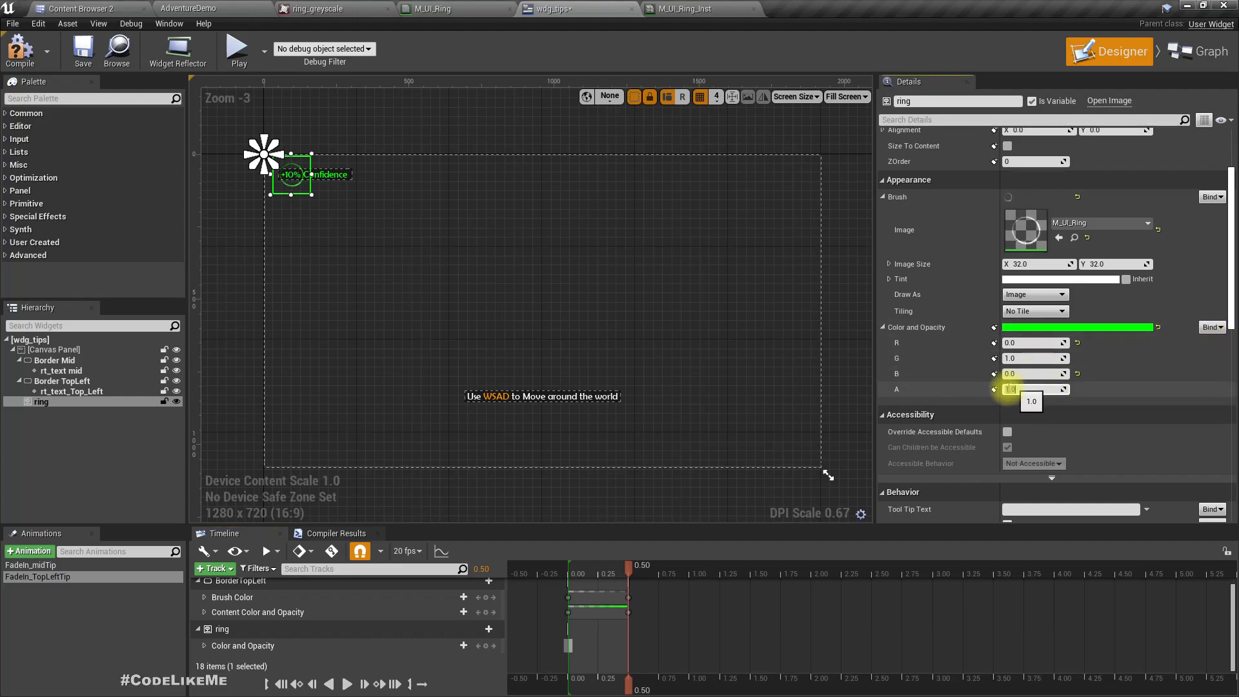
pyautogui.click(995, 390)
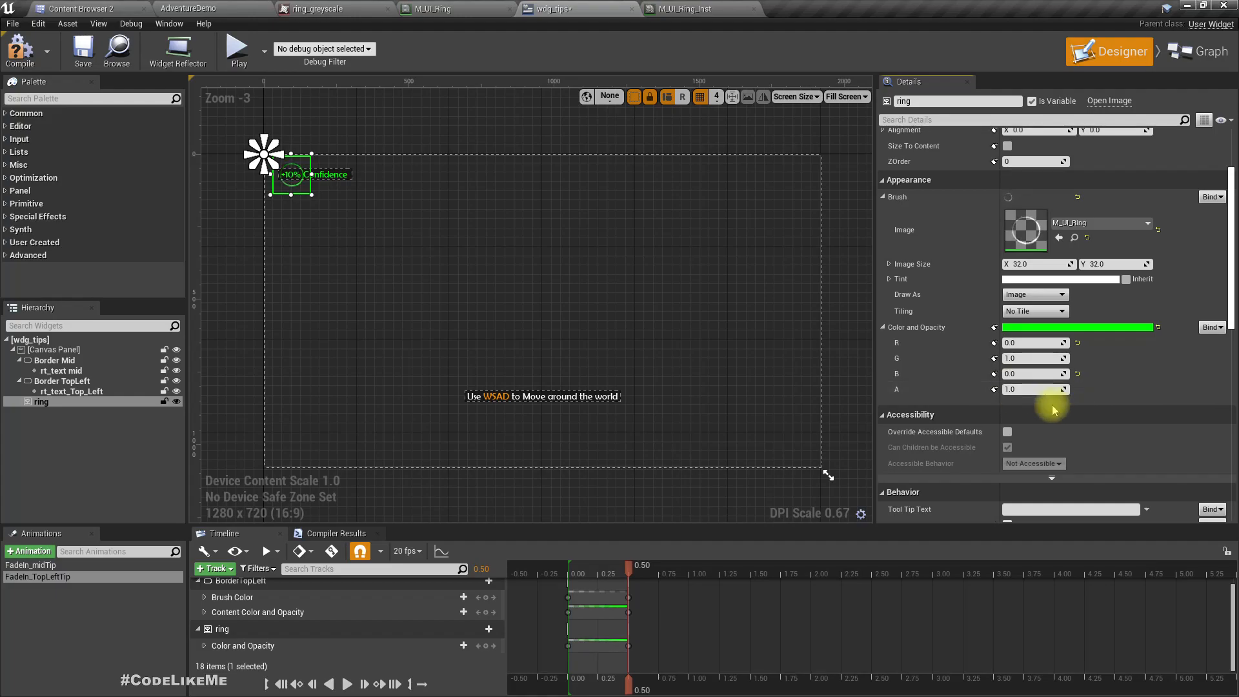
pyautogui.moveTo(630, 569)
pyautogui.mouseDown()
pyautogui.moveTo(534, 570)
pyautogui.moveTo(599, 584)
pyautogui.moveTo(614, 573)
pyautogui.moveTo(539, 568)
pyautogui.moveTo(625, 568)
pyautogui.mouseUp()
pyautogui.click(247, 219)
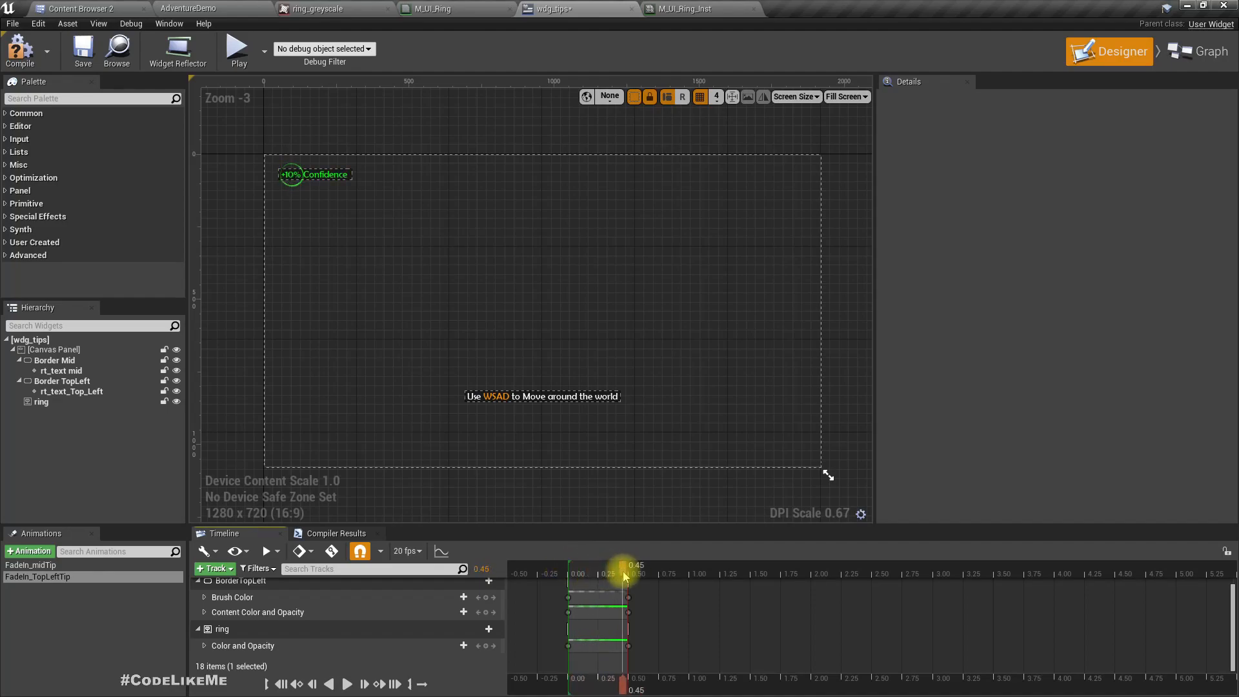
pyautogui.click(36, 58)
# - Play-test the AdventureDemo level full screen to check the ring around the top-left tip, and stop the session
pyautogui.click(186, 7)
pyautogui.moveTo(479, 269); pyautogui.dragTo(447, 274, button='right')
pyautogui.press('F11')
pyautogui.hotkey('alt', 'p')
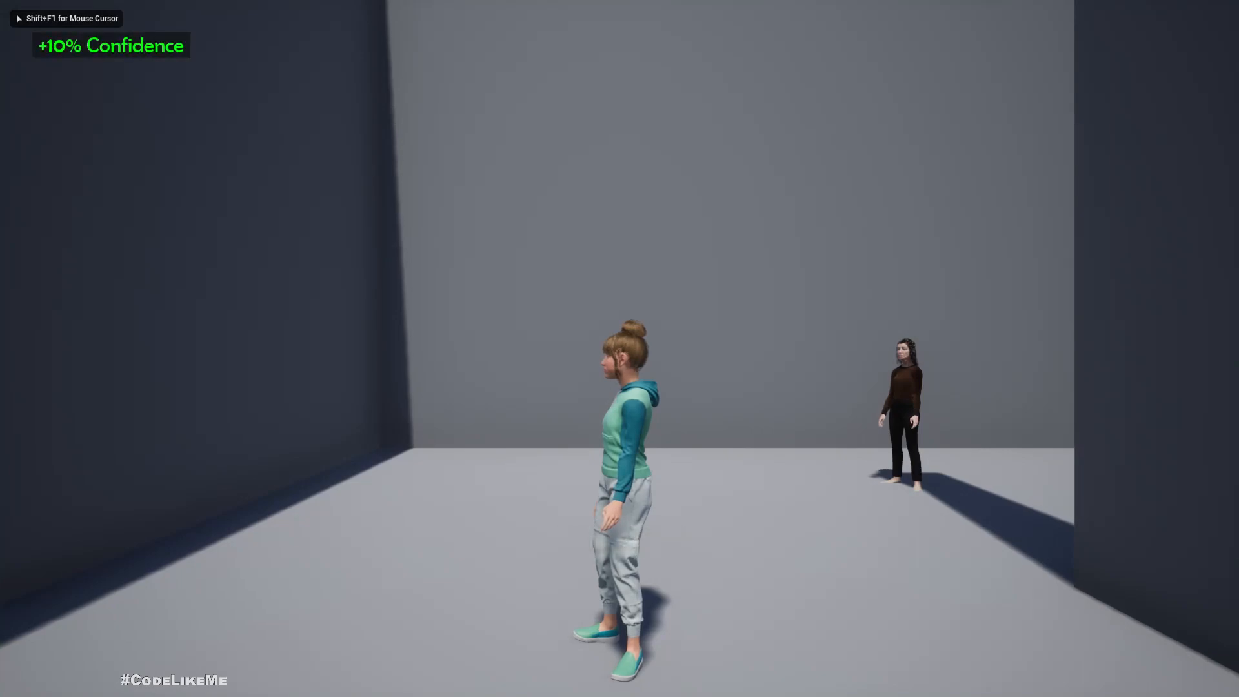
pyautogui.press('Escape')
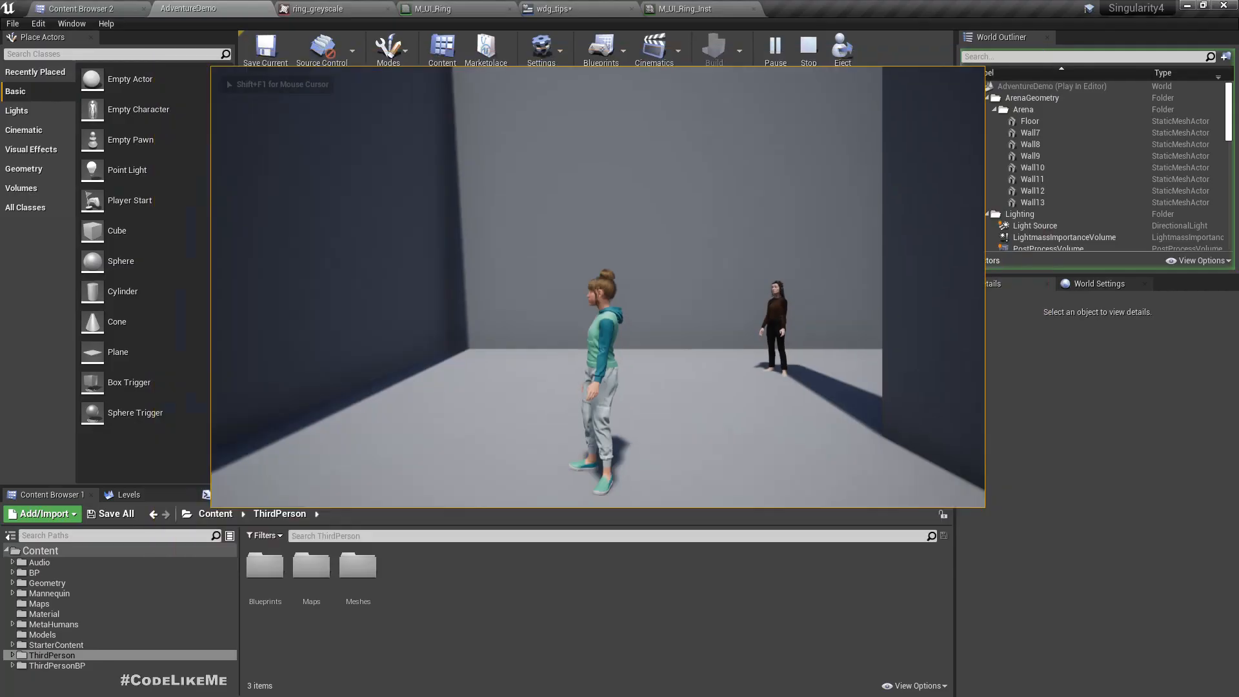
# - In the wdg_tips event graph, connect the ring variable as another target of ShowTopLeftTip's Set Visibility node set to Visible
pyautogui.click(556, 8)
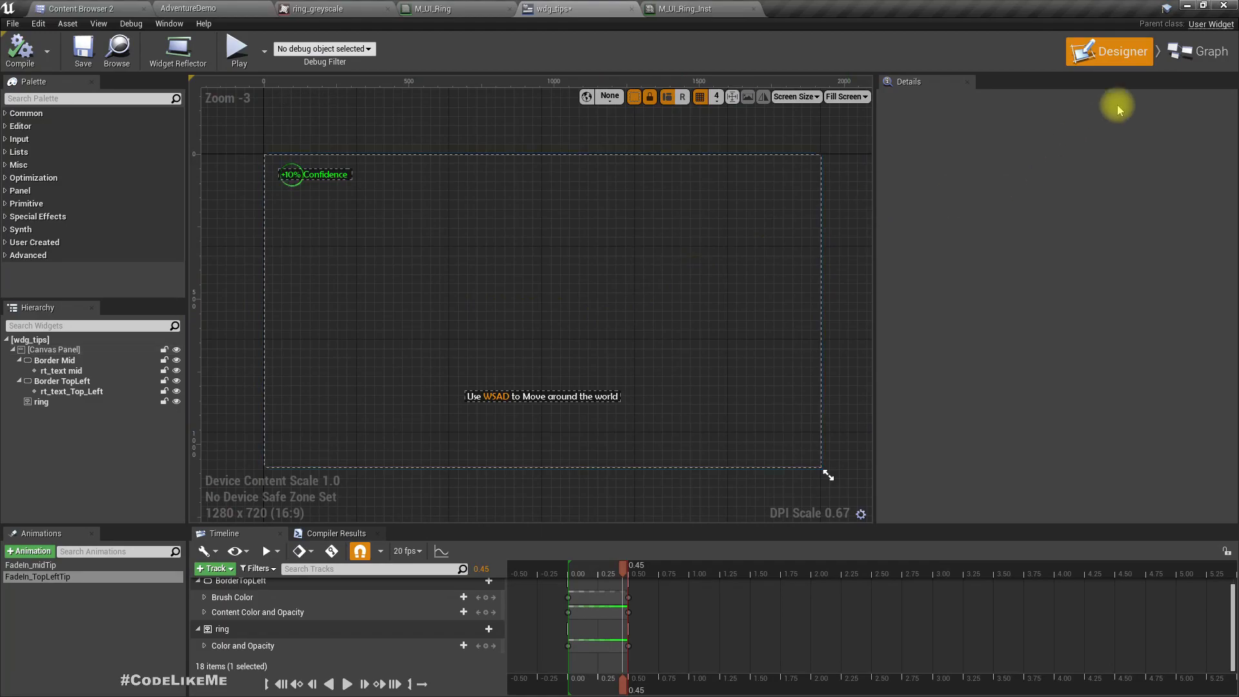
pyautogui.click(1197, 64)
pyautogui.moveTo(823, 362); pyautogui.dragTo(722, 395, button='right')
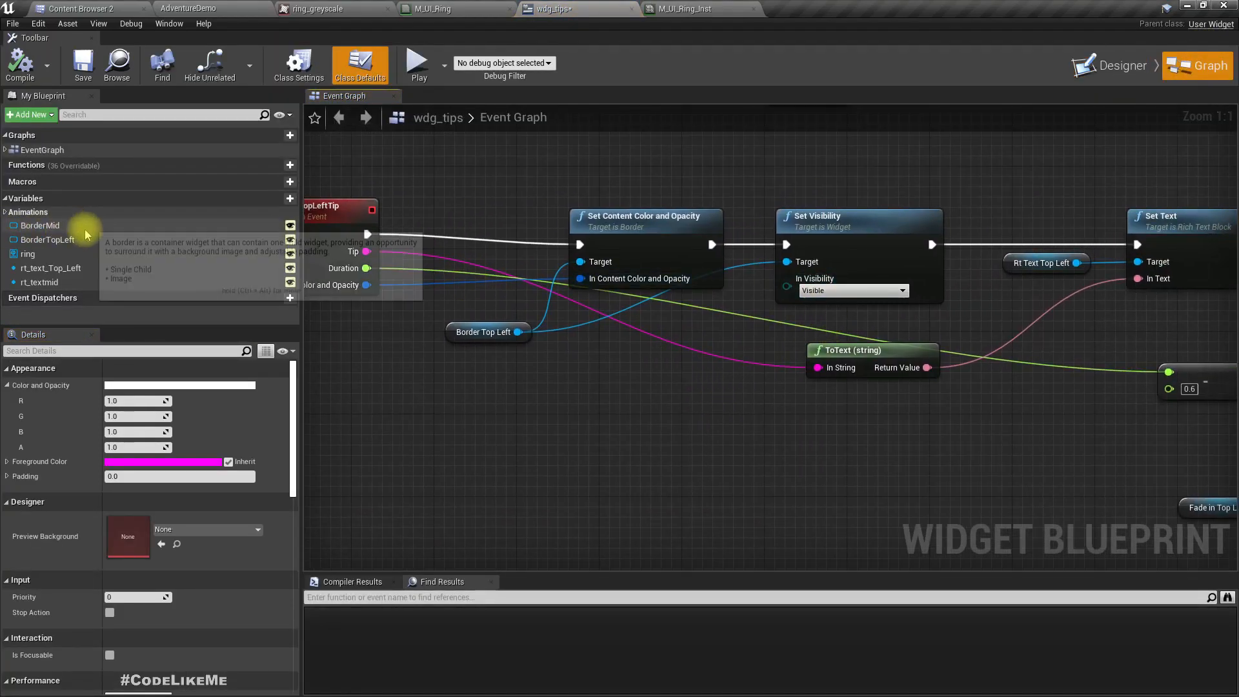
pyautogui.moveTo(29, 253); pyautogui.dragTo(813, 266)
pyautogui.click(475, 388)
# - Connect the ring variable to the target of the final Set Visibility node set to Hidden, and compile and save the widget
pyautogui.moveTo(1012, 462); pyautogui.dragTo(295, 451, button='right')
pyautogui.moveTo(747, 401); pyautogui.dragTo(527, 401, button='right')
pyautogui.scroll(-3, 713, 409)
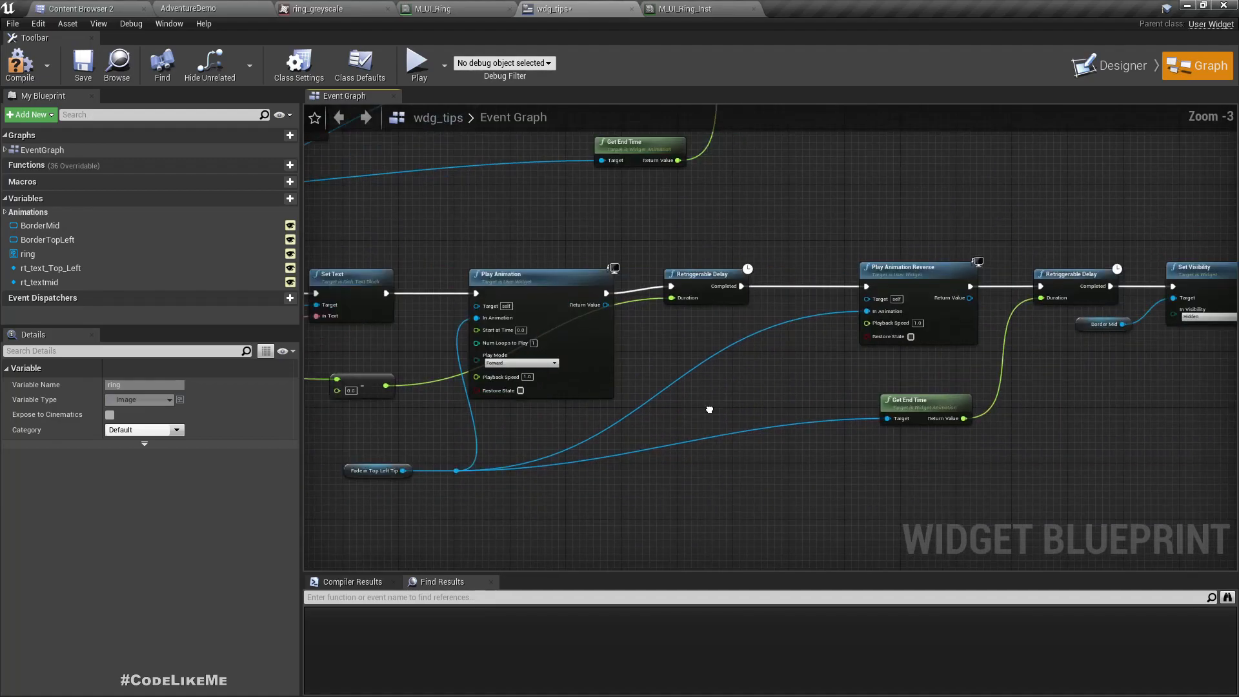
pyautogui.scroll(4, 725, 387)
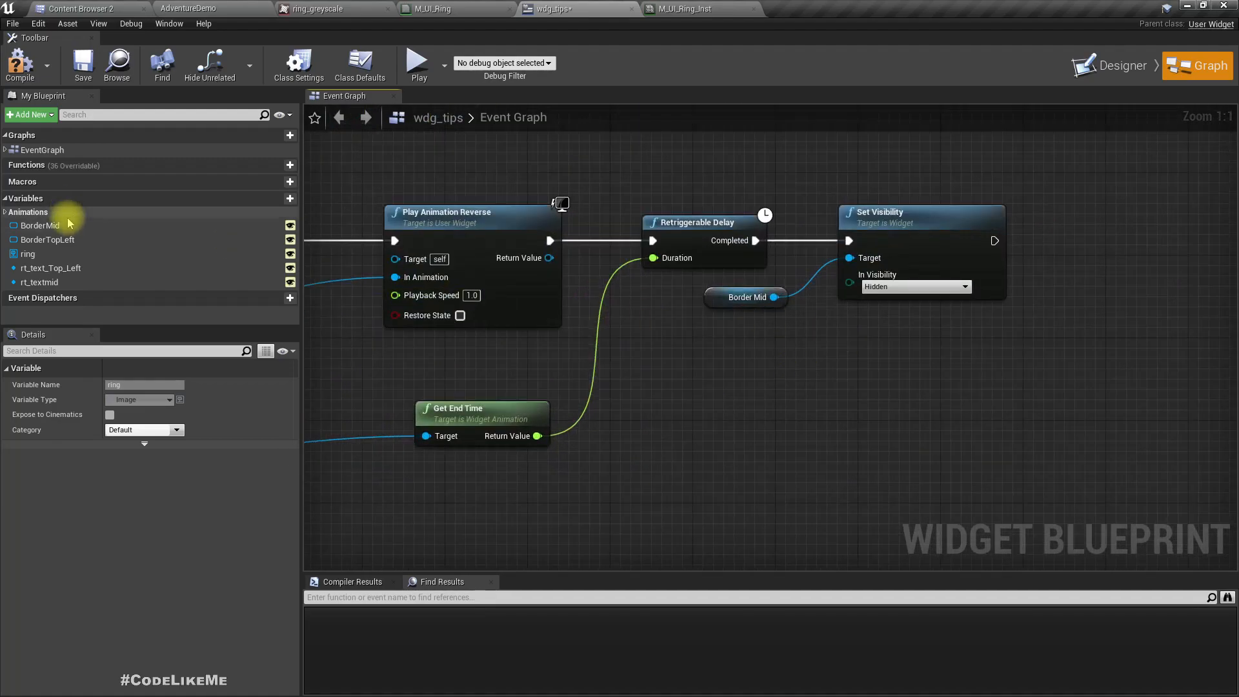
pyautogui.moveTo(27, 253); pyautogui.dragTo(869, 259)
pyautogui.click(730, 346)
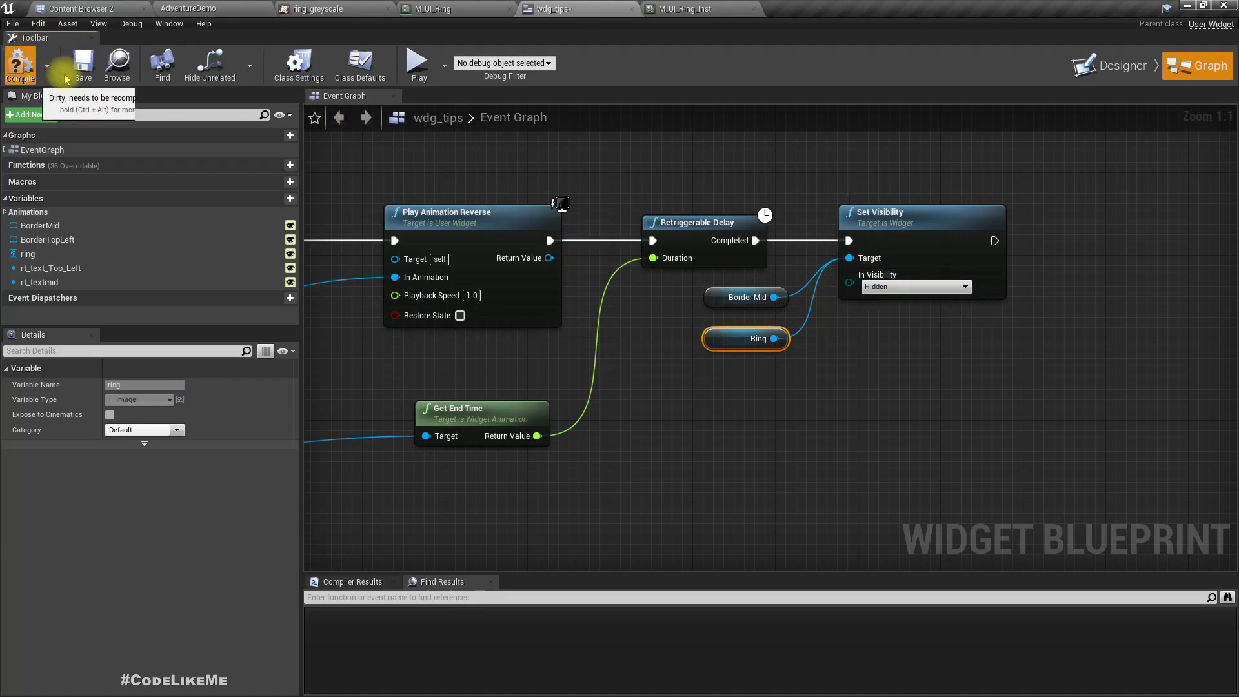
pyautogui.click(81, 62)
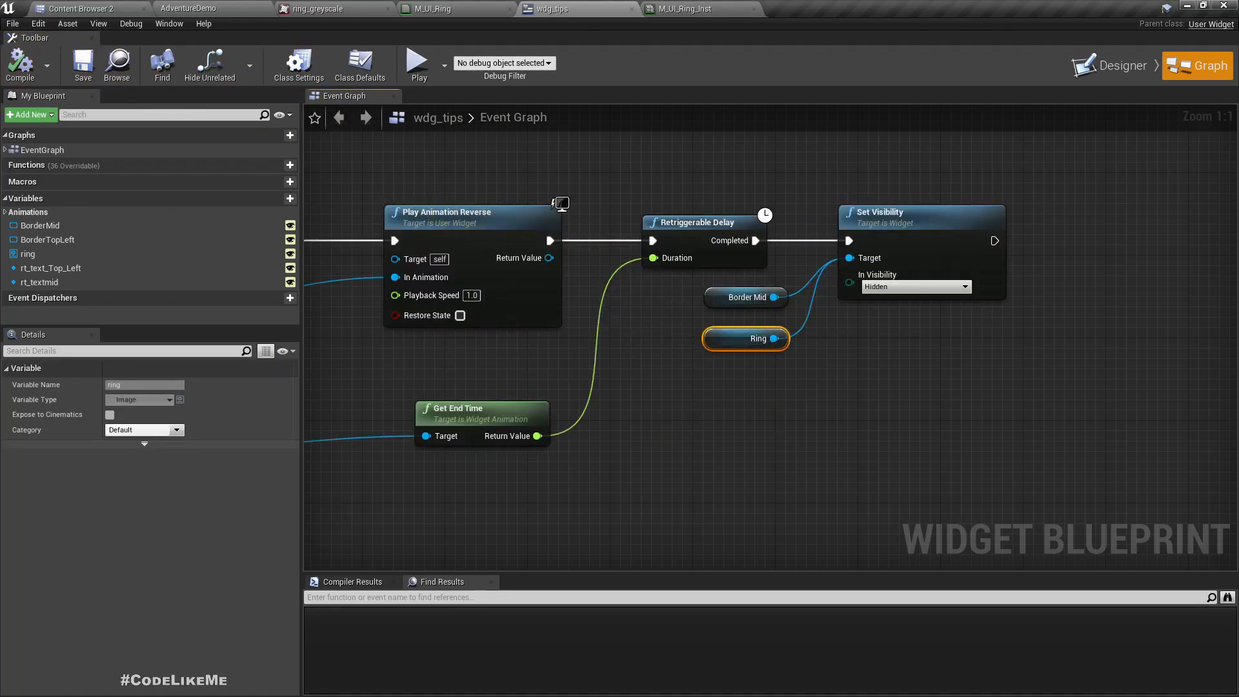
# - Play-test the AdventureDemo level full screen with the updated ring visibility, and stop the session
pyautogui.moveTo(670, 429); pyautogui.dragTo(829, 435, button='right')
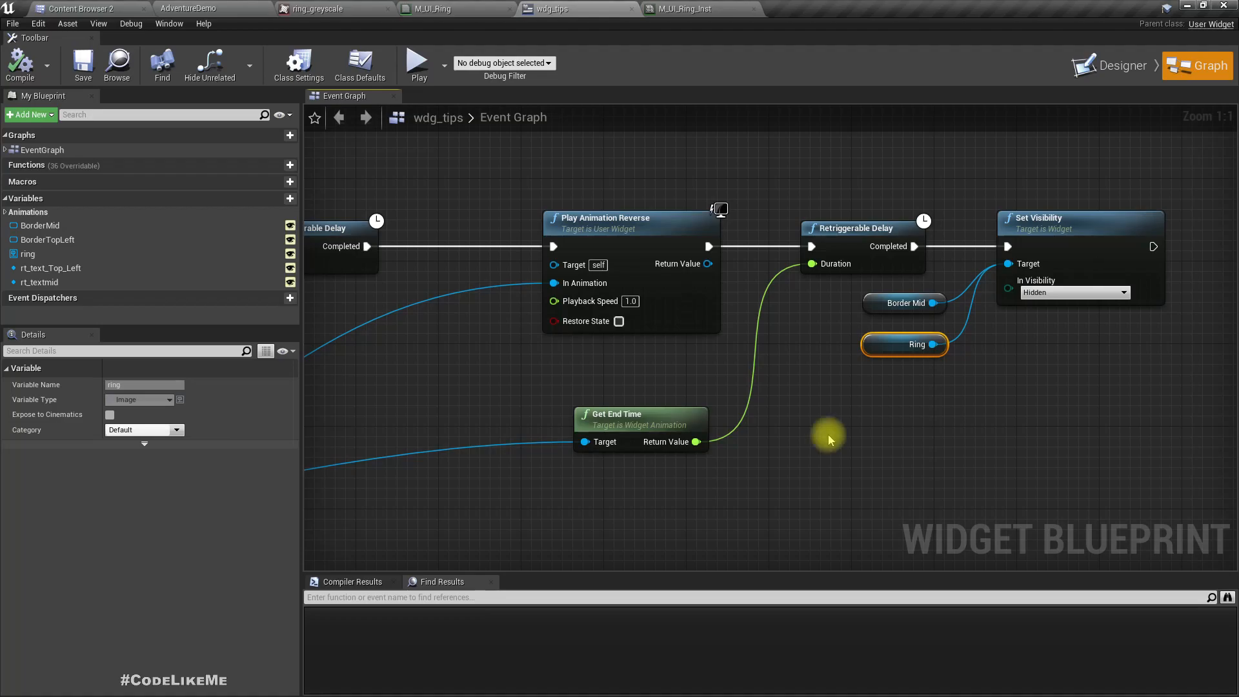
pyautogui.scroll(-2, 828, 435)
pyautogui.moveTo(589, 415); pyautogui.dragTo(908, 369, button='right')
pyautogui.click(201, 7)
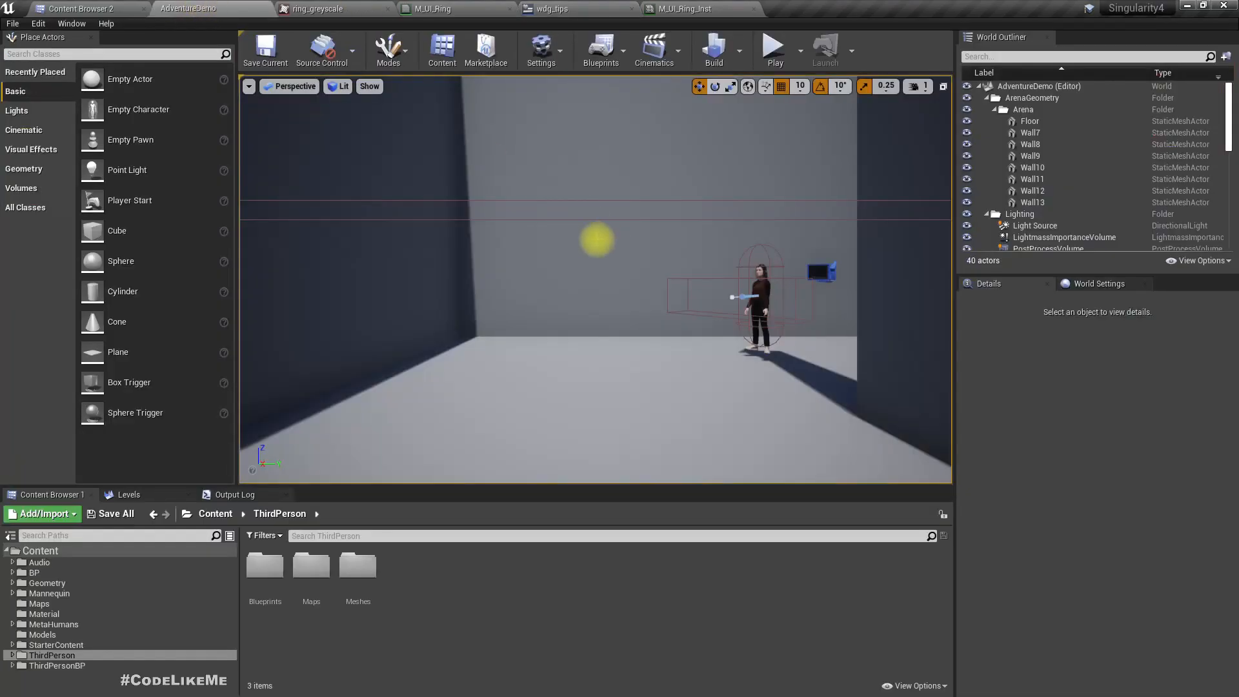
pyautogui.press('F11')
pyautogui.hotkey('alt', 'p')
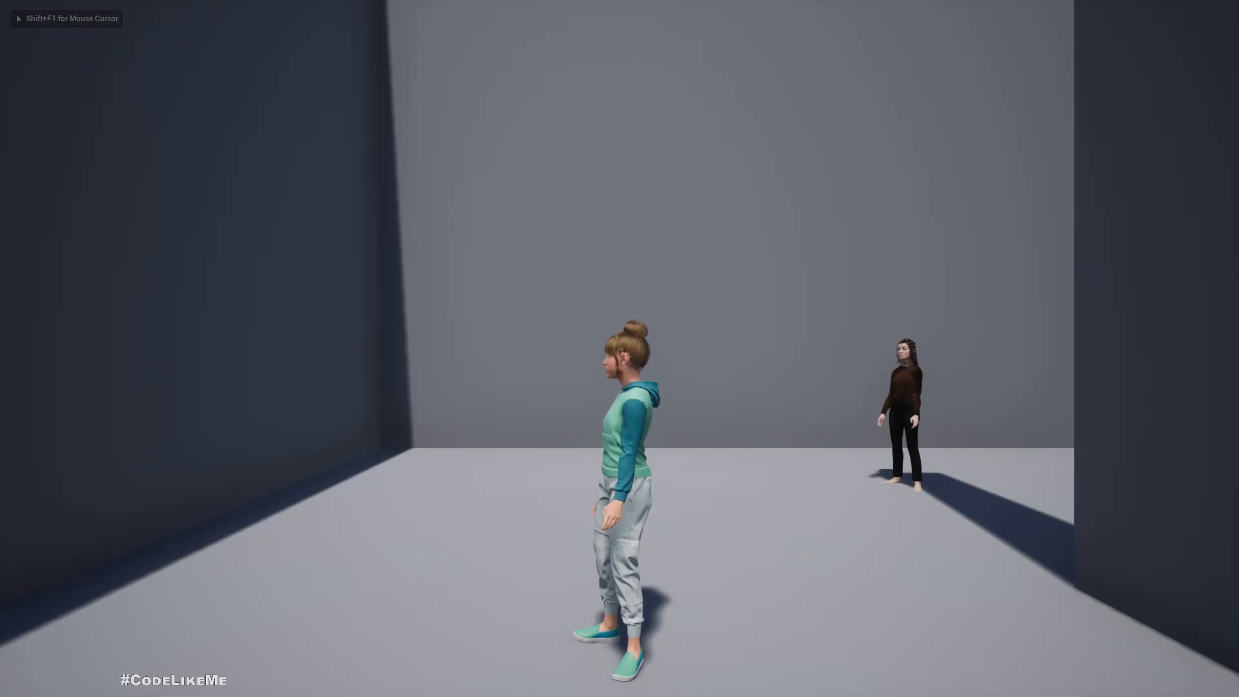
pyautogui.press('Escape')
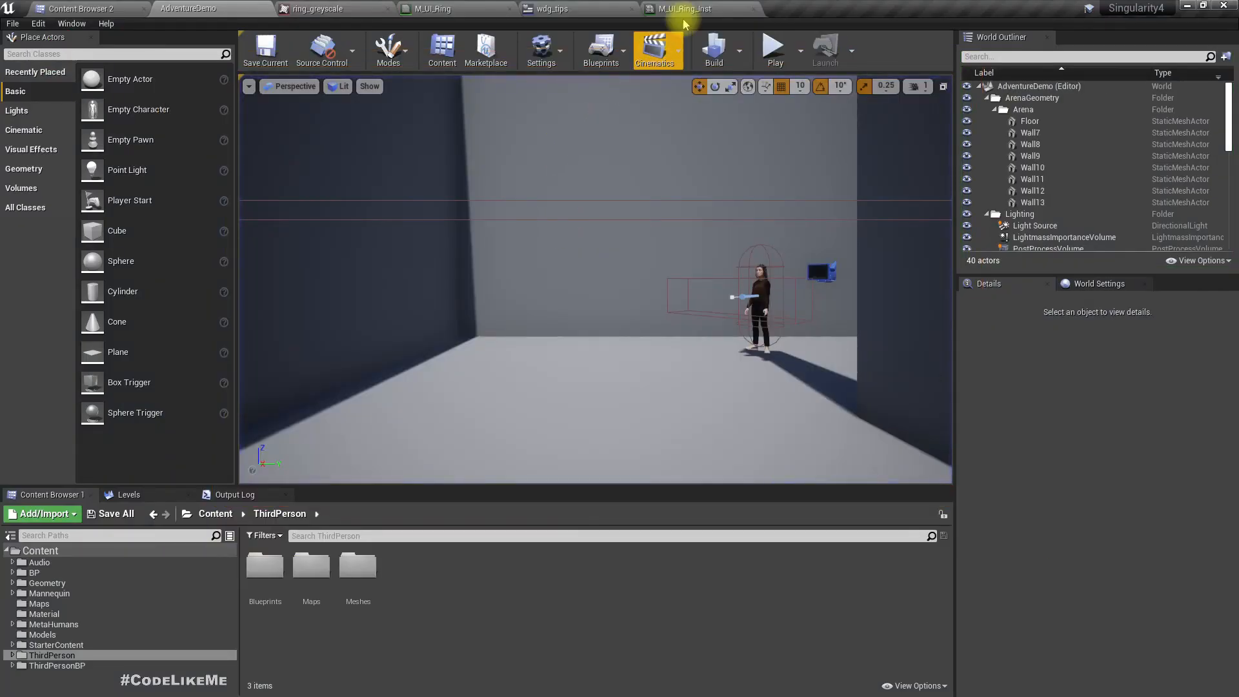
# - In the wdg_tips event graph, add a Set Brush Tint Color node targeting the Ring variable below ShowTopLeftTip's nodes
pyautogui.click(552, 8)
pyautogui.moveTo(414, 169); pyautogui.dragTo(1087, 194, button='right')
pyautogui.scroll(1, 686, 364)
pyautogui.scroll(1, 686, 364)
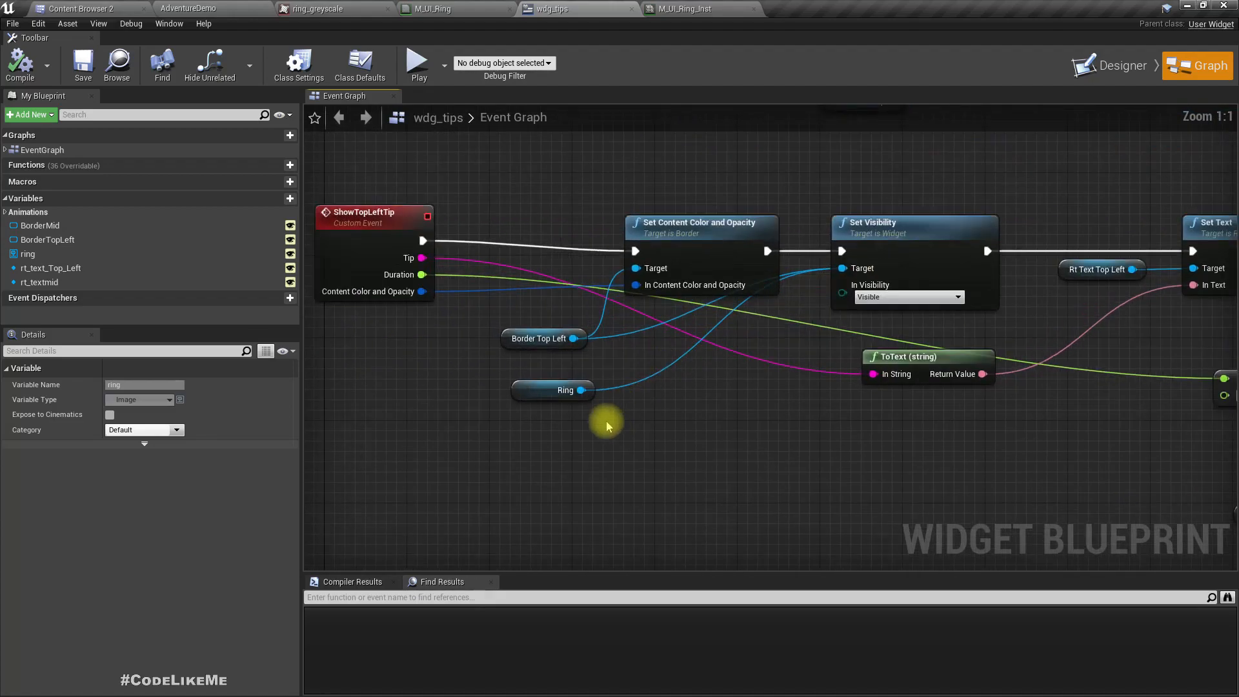
pyautogui.moveTo(581, 390); pyautogui.dragTo(637, 408)
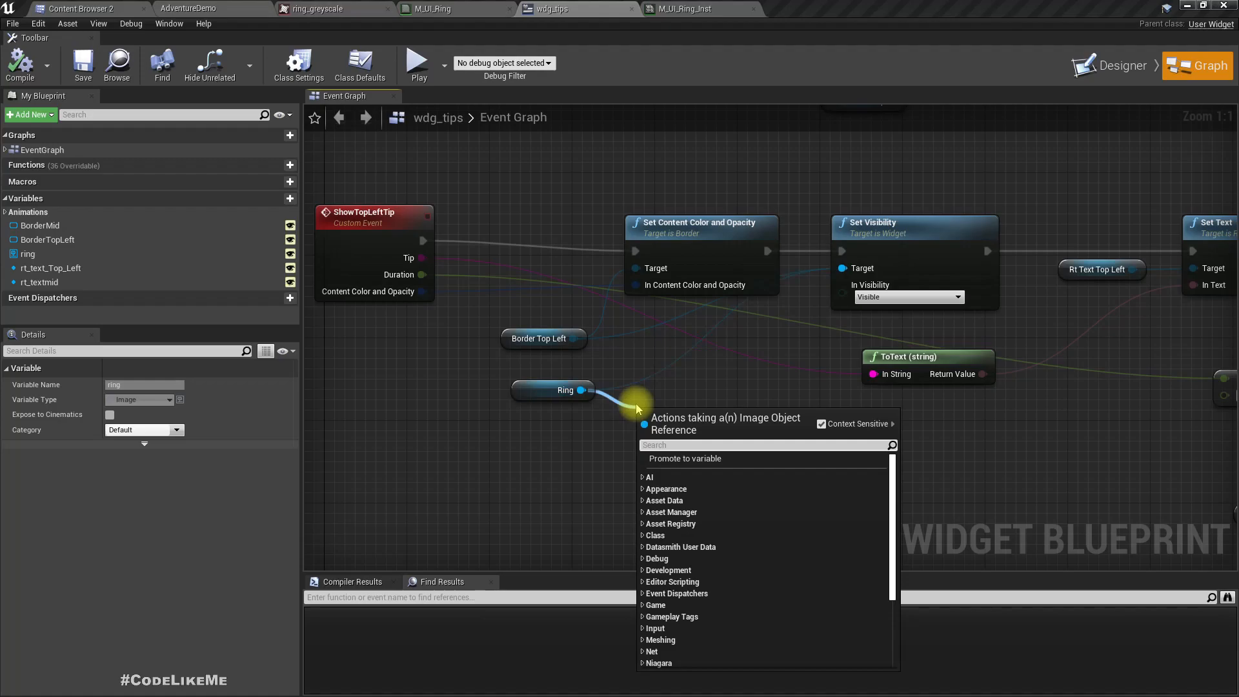
pyautogui.write('set con')
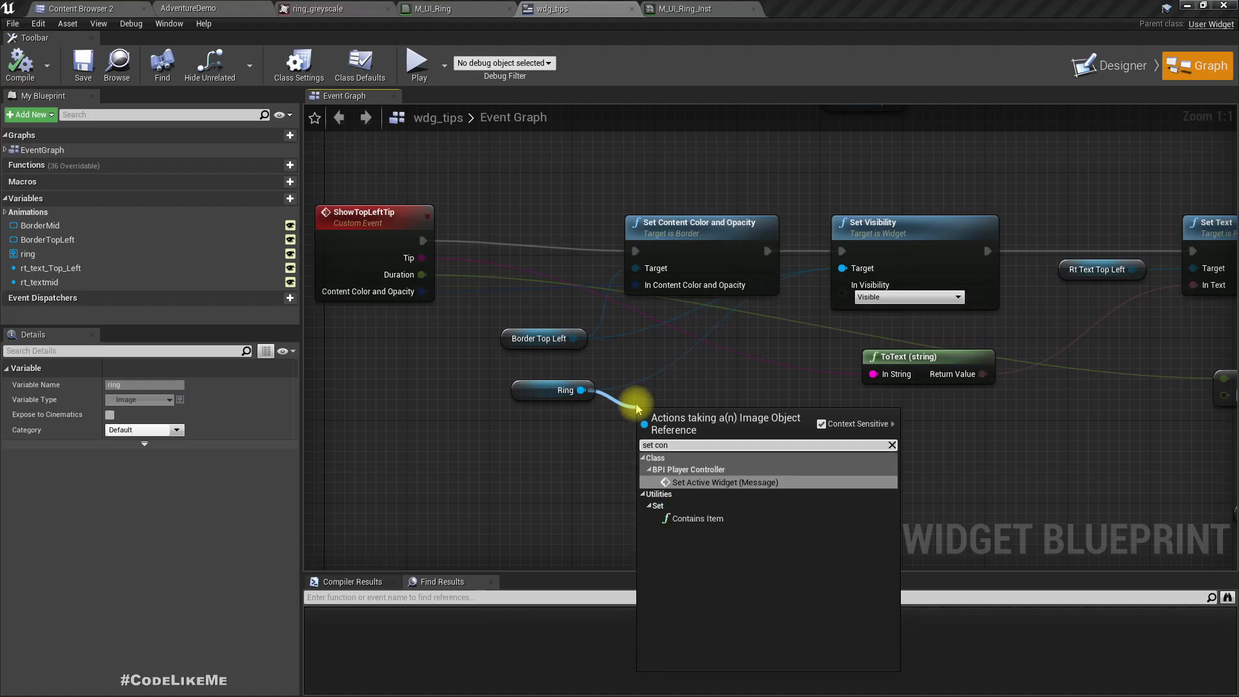
pyautogui.press('BackSpace')
pyautogui.press('BackSpace')
pyautogui.write('olo')
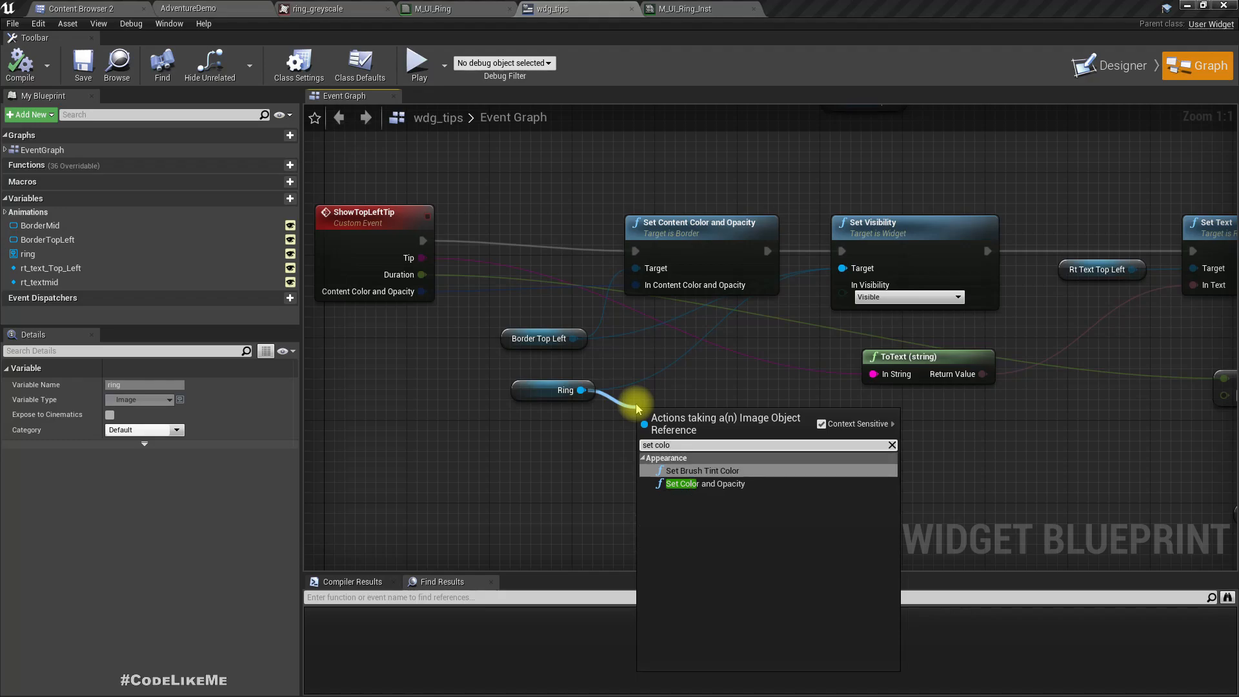
pyautogui.press('Return')
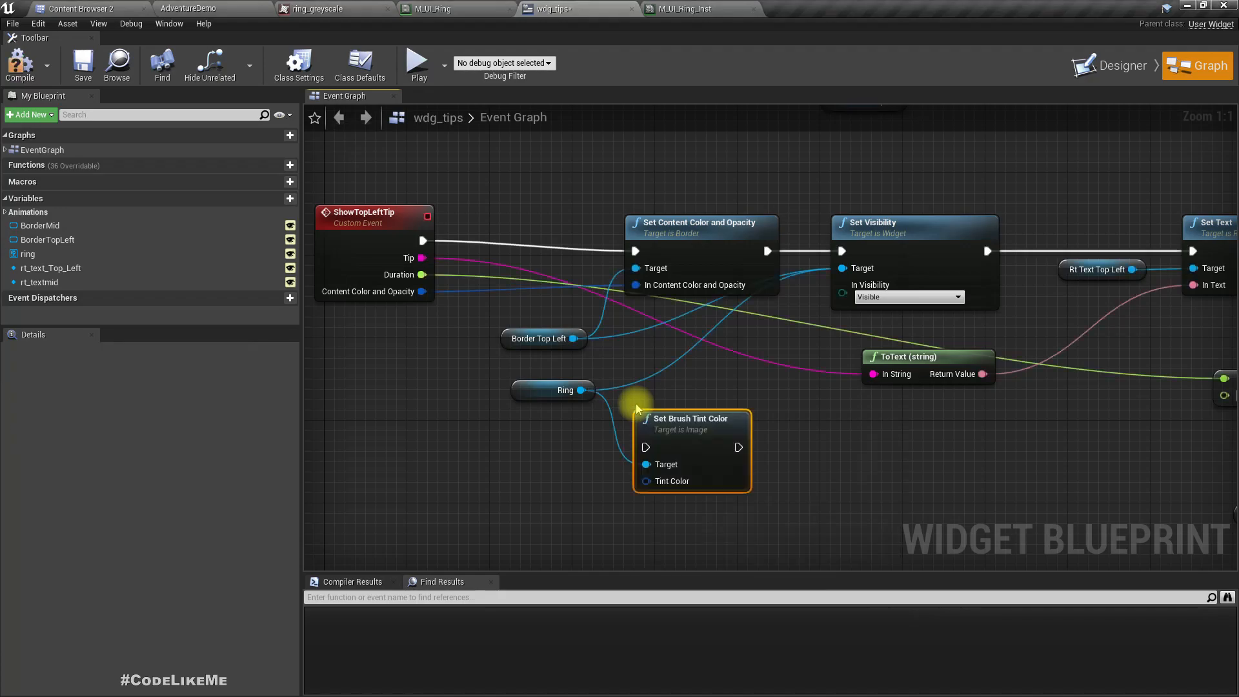
# - In the widget designer, move the FadeIn_TopLeftTip playhead to 0.55 and show the ring image's properties
pyautogui.click(1109, 68)
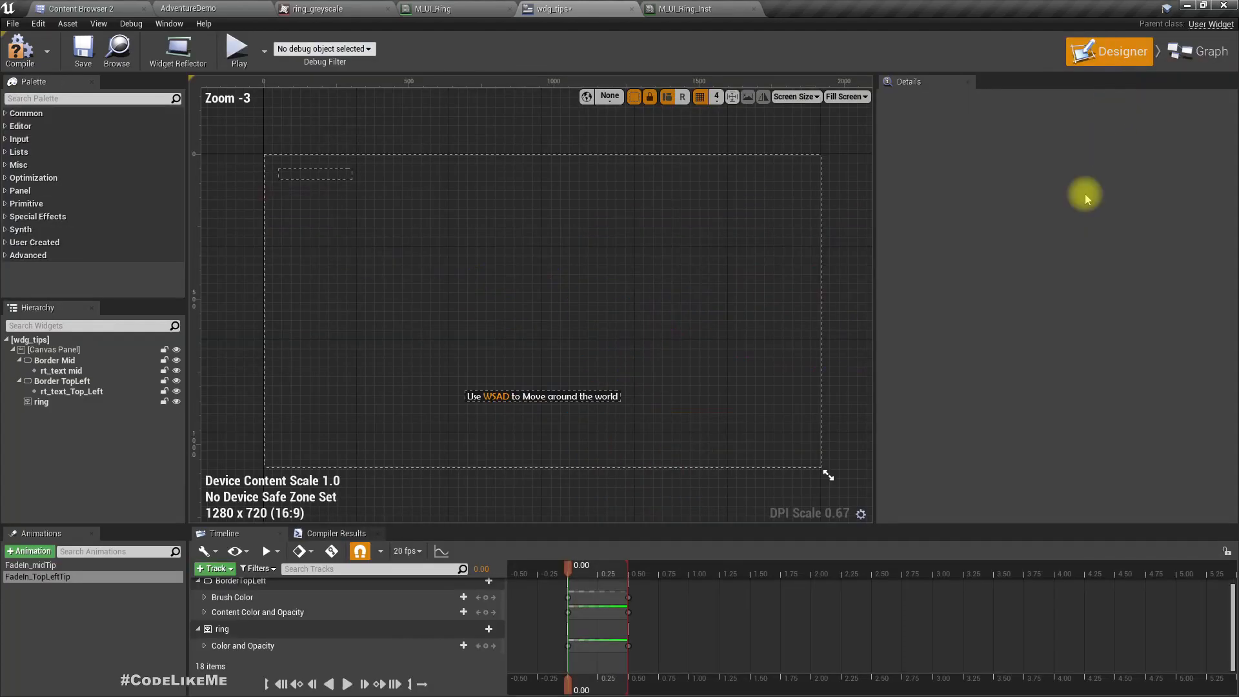
pyautogui.click(45, 403)
pyautogui.rightClick(55, 404)
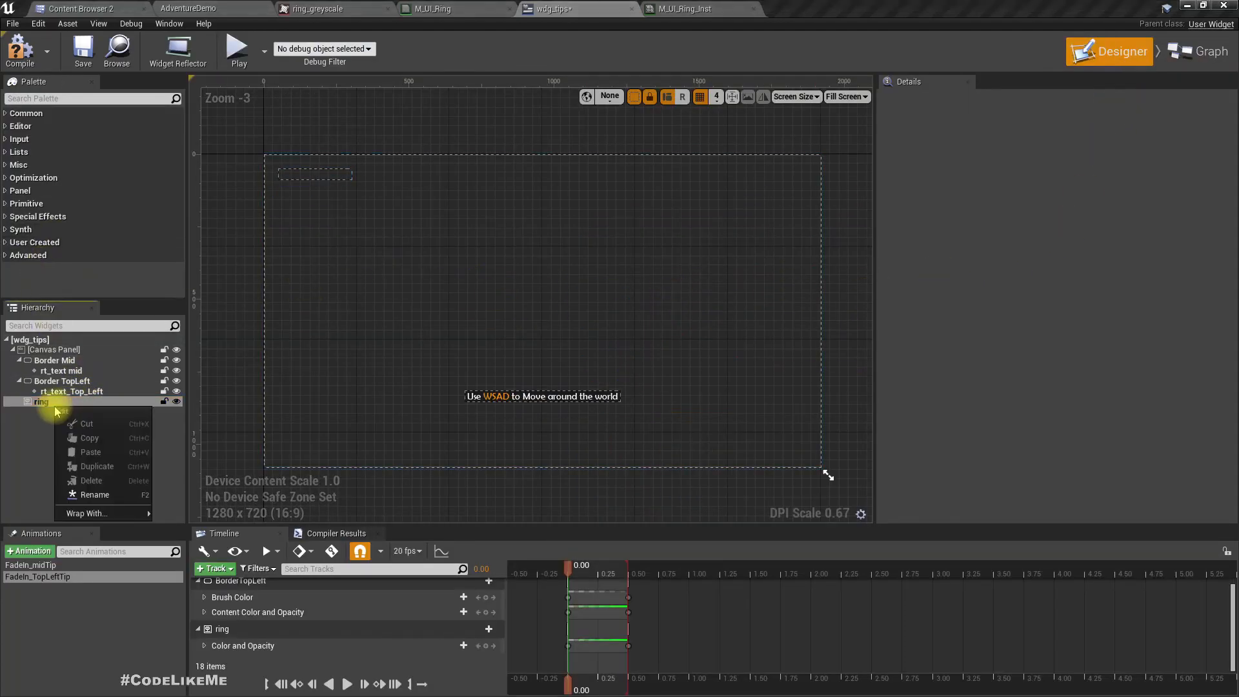
pyautogui.click(46, 401)
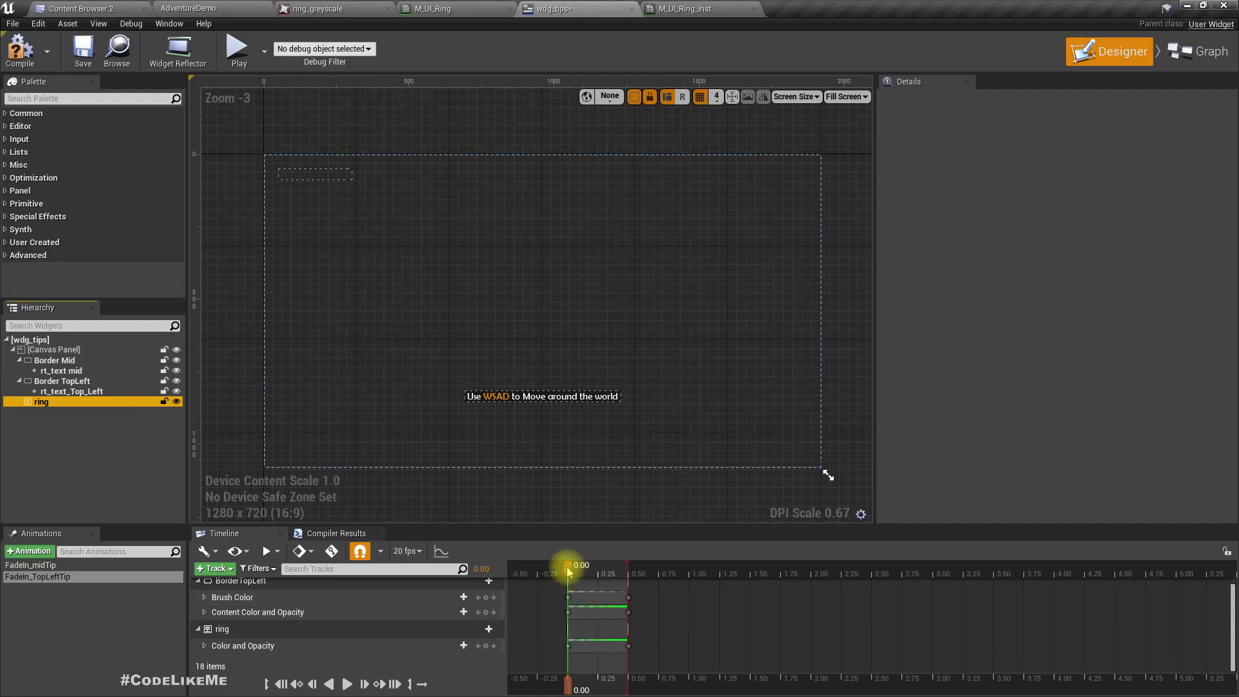
pyautogui.moveTo(568, 566); pyautogui.dragTo(632, 571)
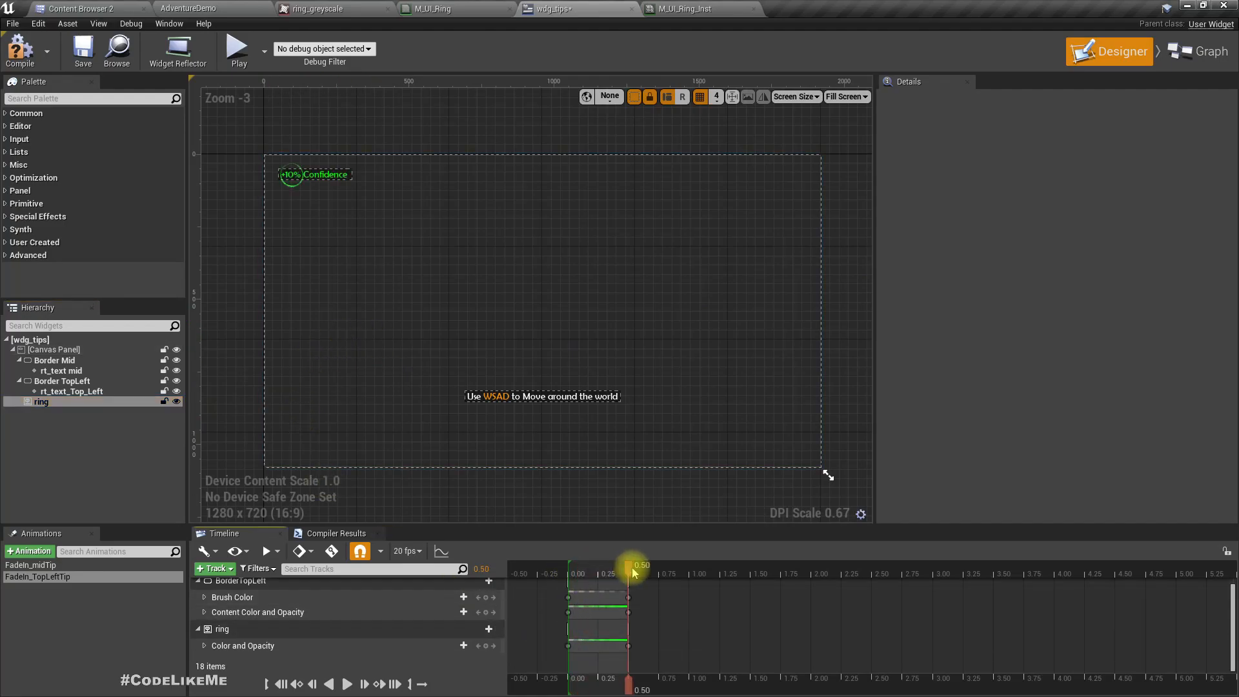
pyautogui.click(62, 401)
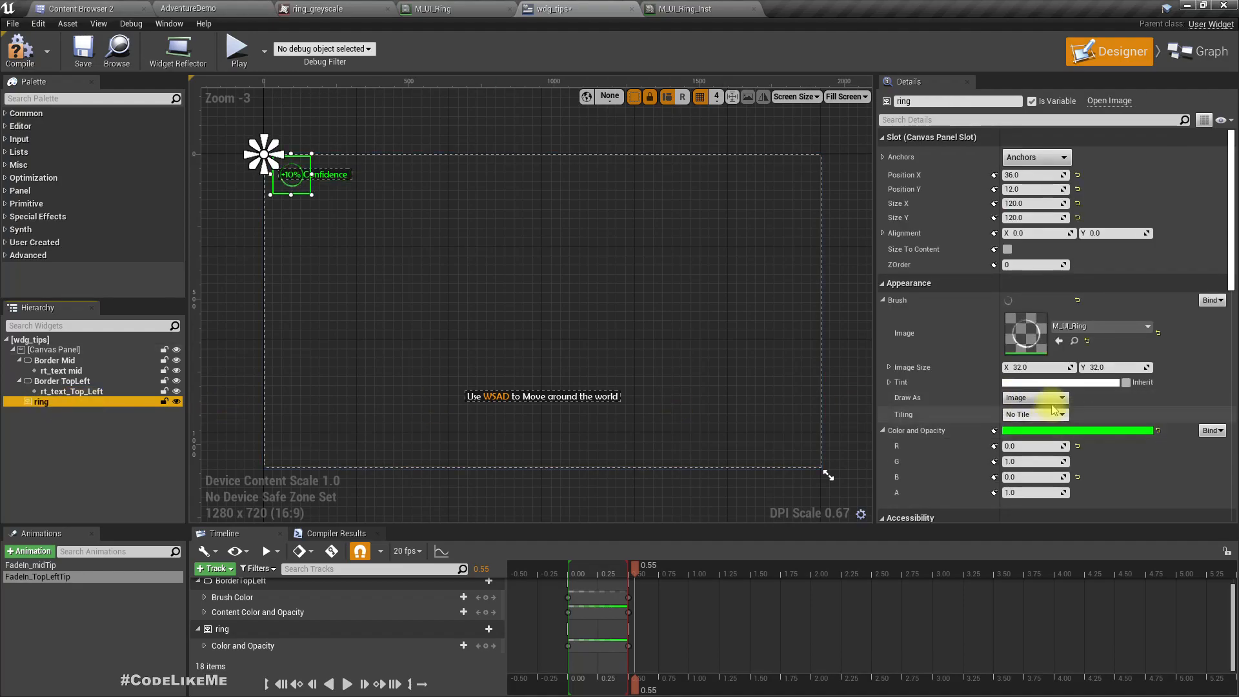
# - Try a light red brush tint (hex sRGB FF7785FF) on the ring image, and undo it
pyautogui.click(1064, 383)
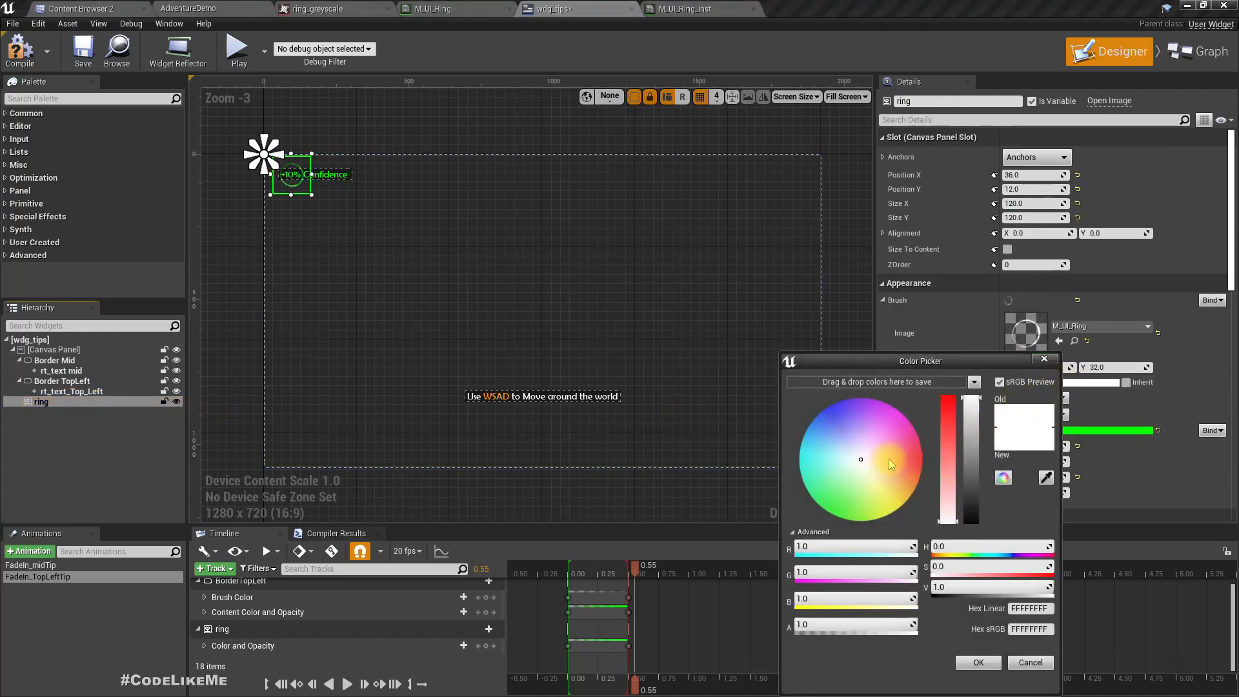
pyautogui.moveTo(862, 467); pyautogui.dragTo(781, 525)
pyautogui.click(859, 505)
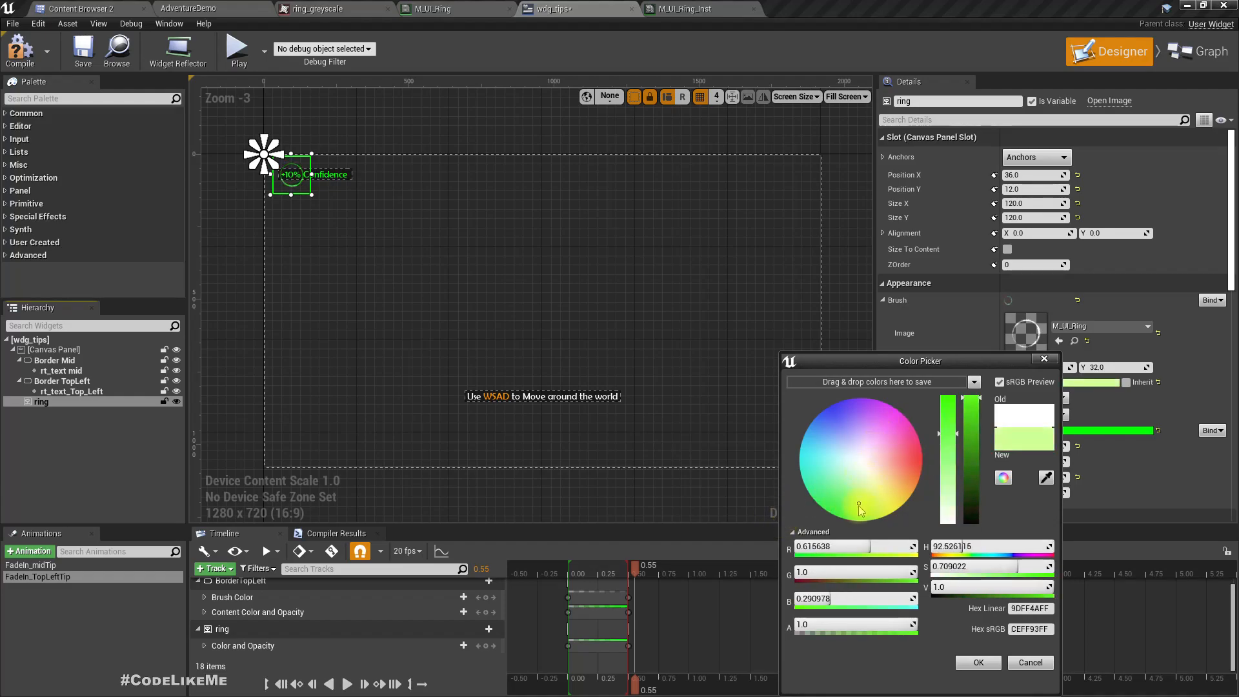
pyautogui.click(874, 442)
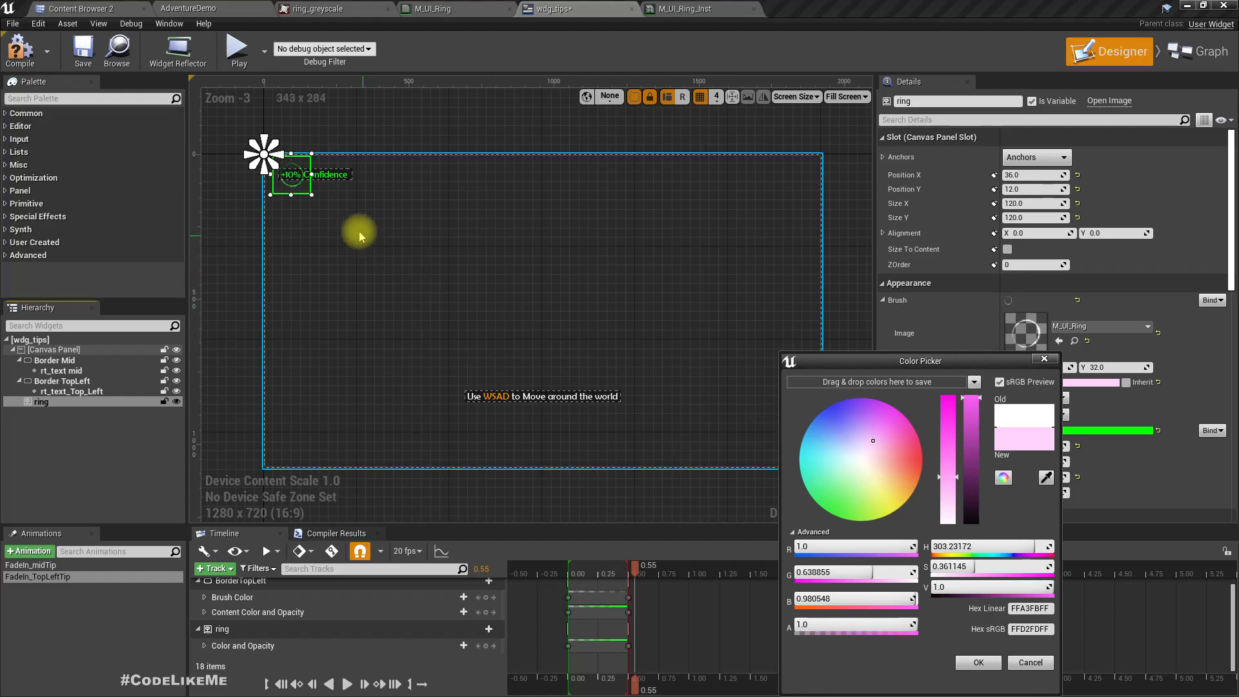
pyautogui.scroll(5, 349, 219)
pyautogui.moveTo(204, 183); pyautogui.dragTo(368, 310, button='right')
pyautogui.scroll(3, 383, 248)
pyautogui.moveTo(863, 459); pyautogui.dragTo(912, 455)
pyautogui.click(995, 636)
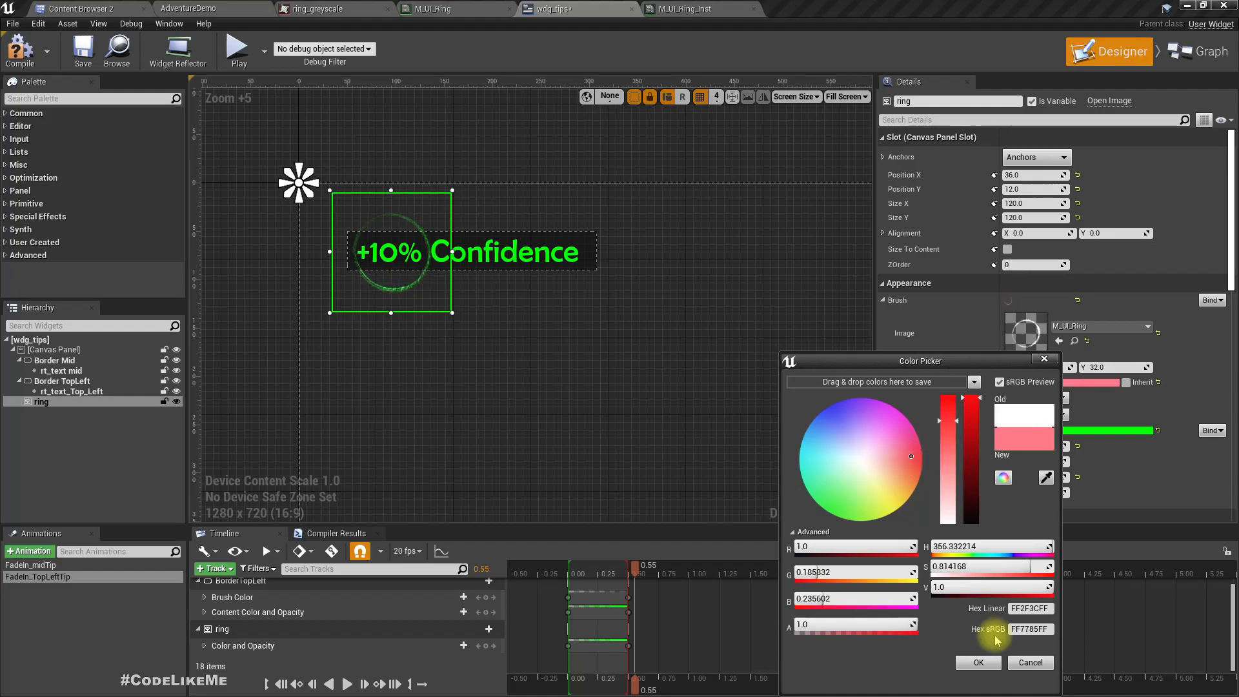
pyautogui.click(979, 663)
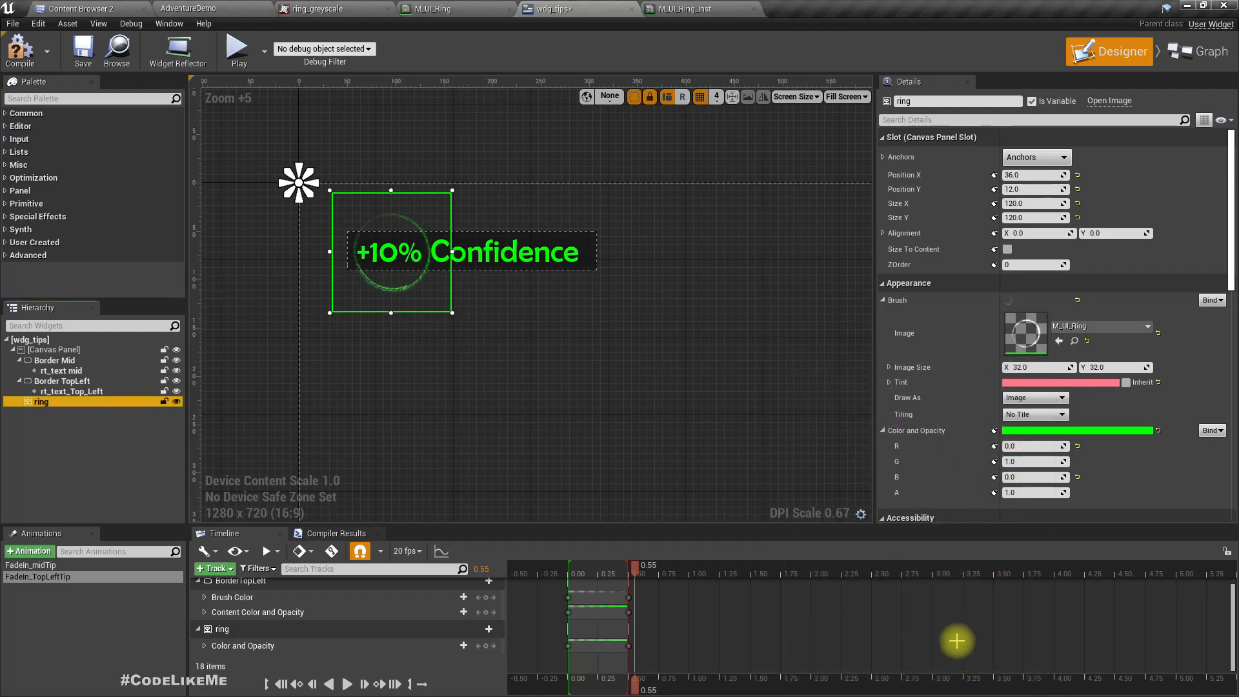
pyautogui.hotkey('ctrl', 'z')
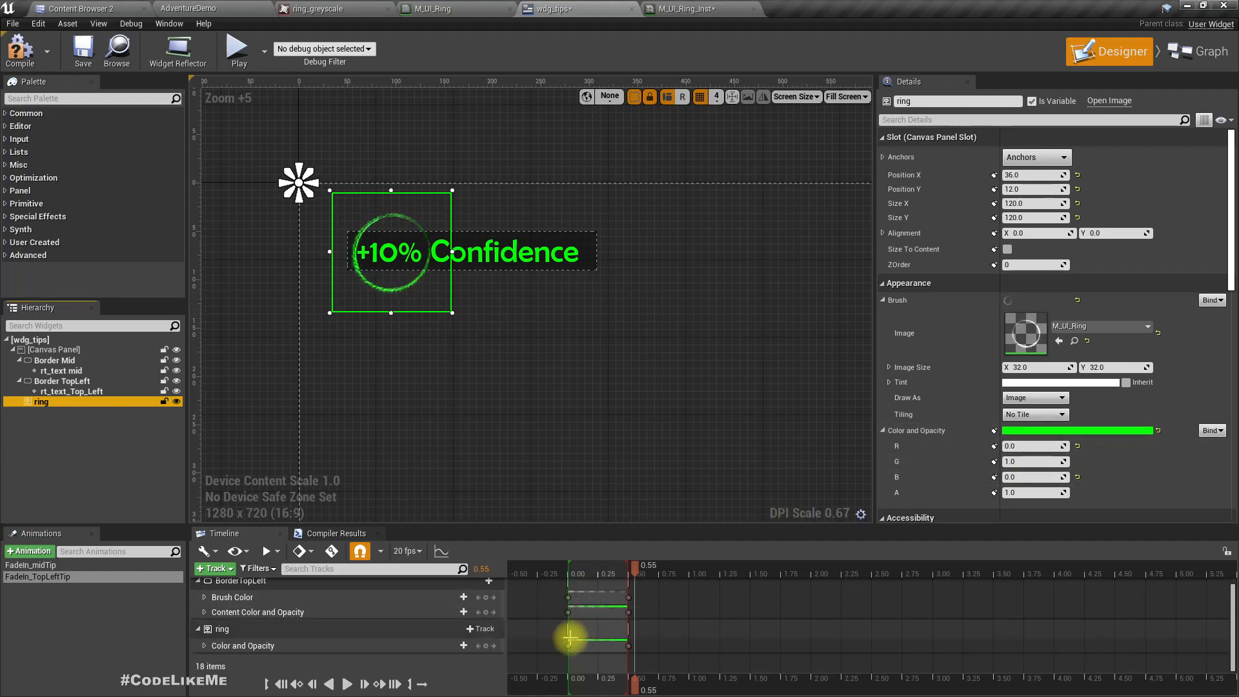
# - Expand the ring's Color and Opacity track in the animation timeline and examine the options of its R, G and B channels
pyautogui.click(204, 646)
pyautogui.moveTo(473, 437); pyautogui.dragTo(481, 318, button='right')
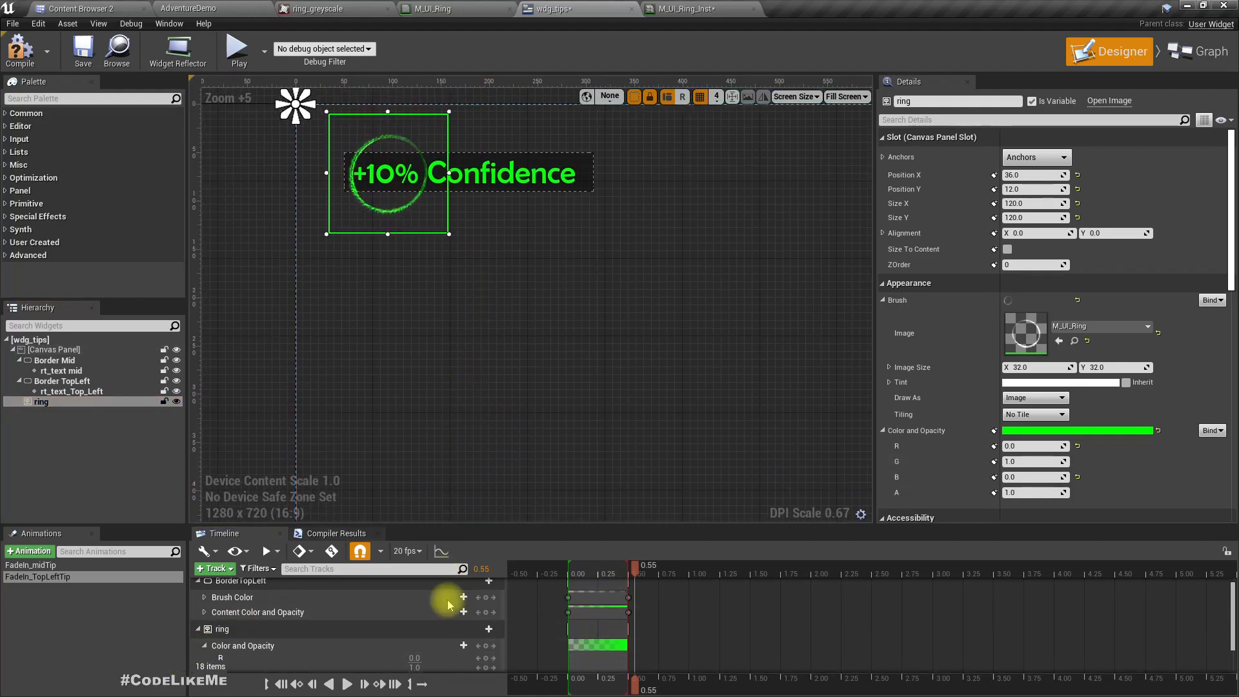
pyautogui.scroll(-2, 413, 619)
pyautogui.rightClick(265, 617)
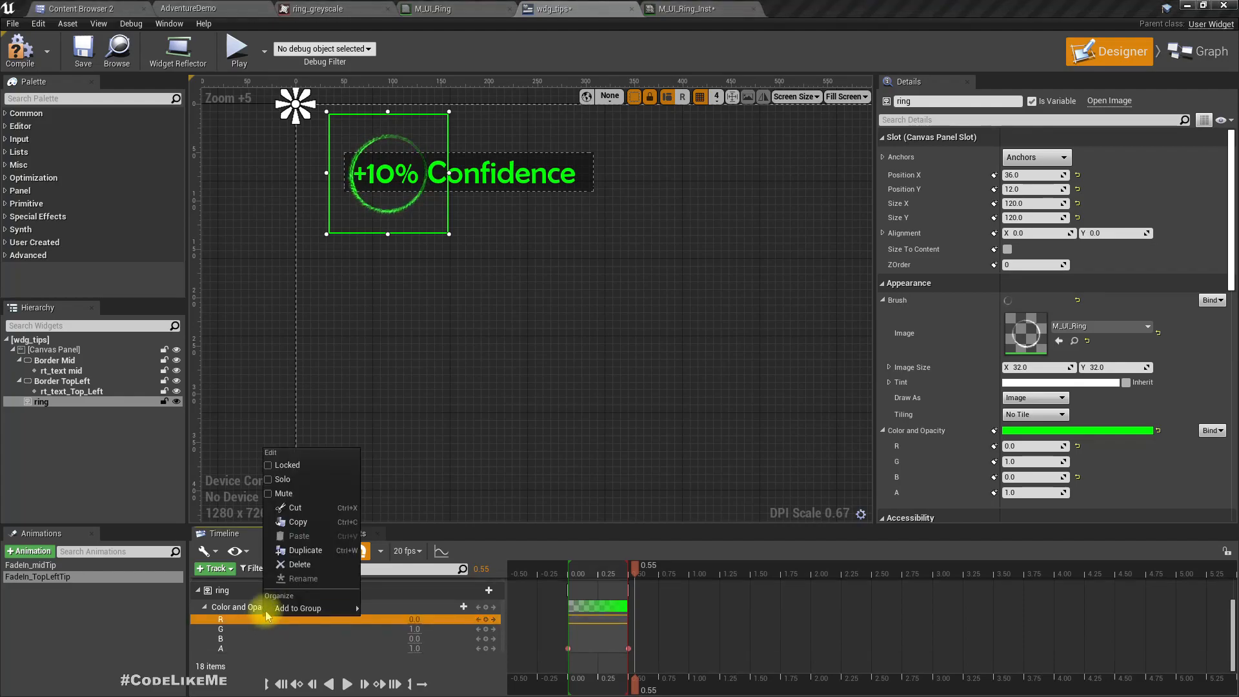
pyautogui.click(235, 624)
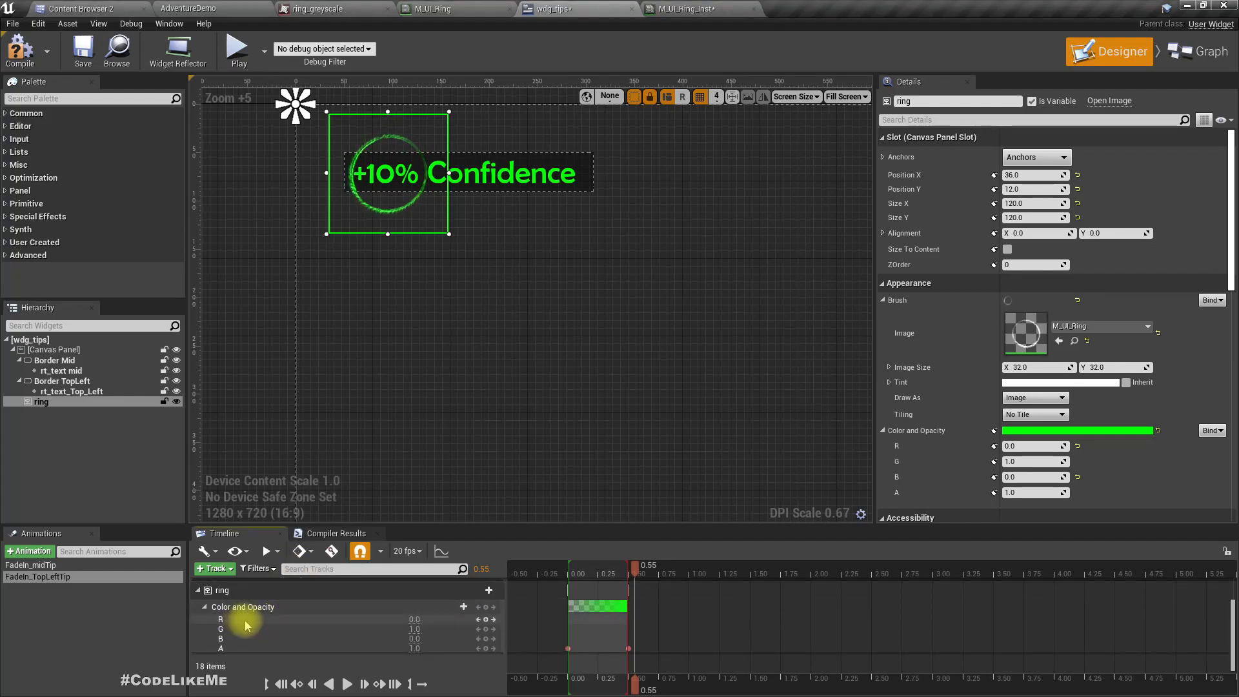
pyautogui.rightClick(237, 628)
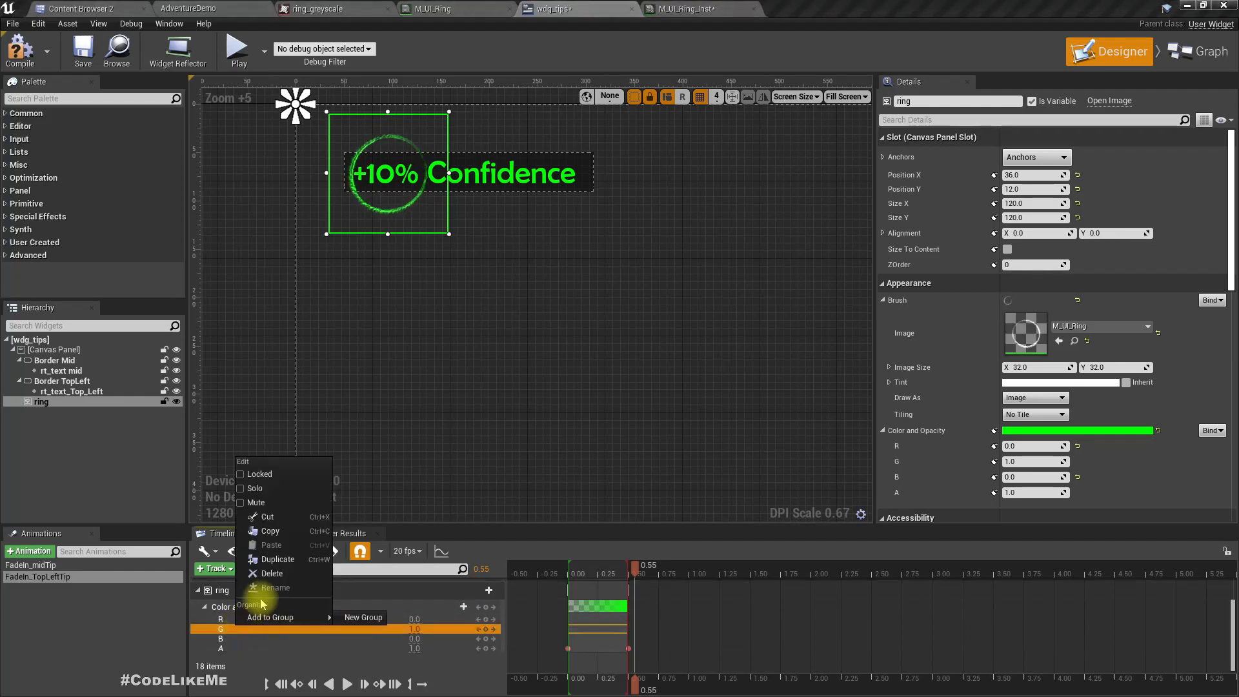
pyautogui.click(243, 630)
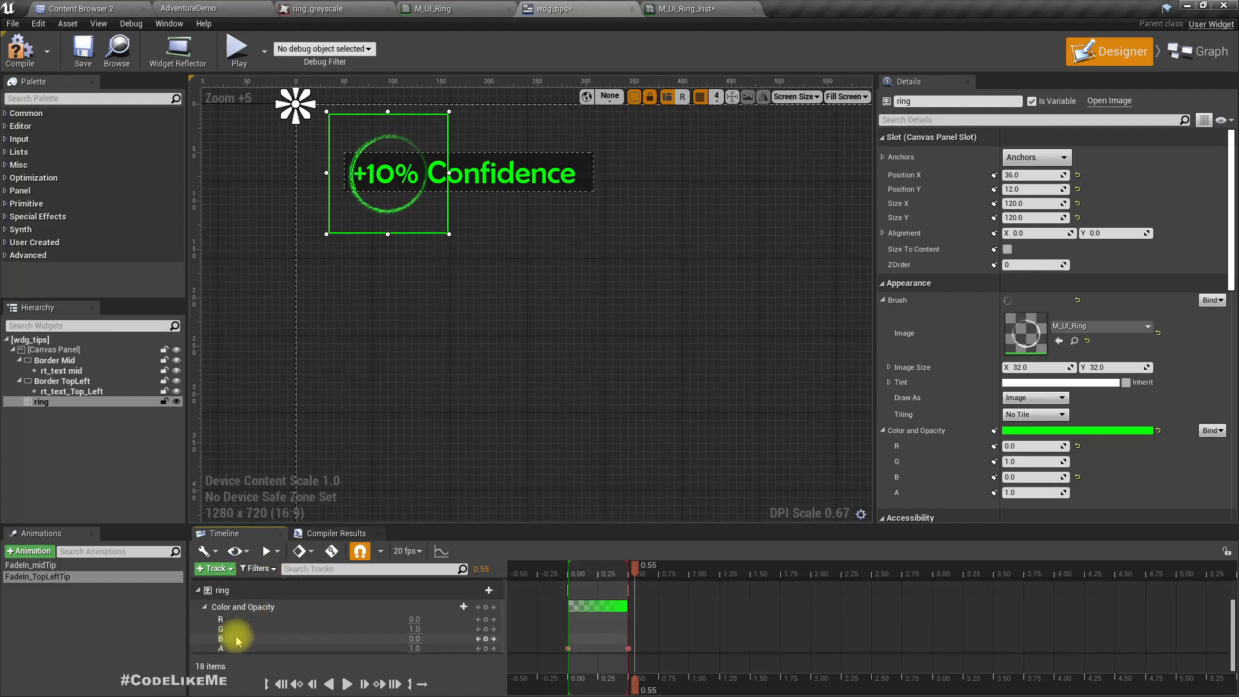
pyautogui.rightClick(238, 638)
pyautogui.click(520, 625)
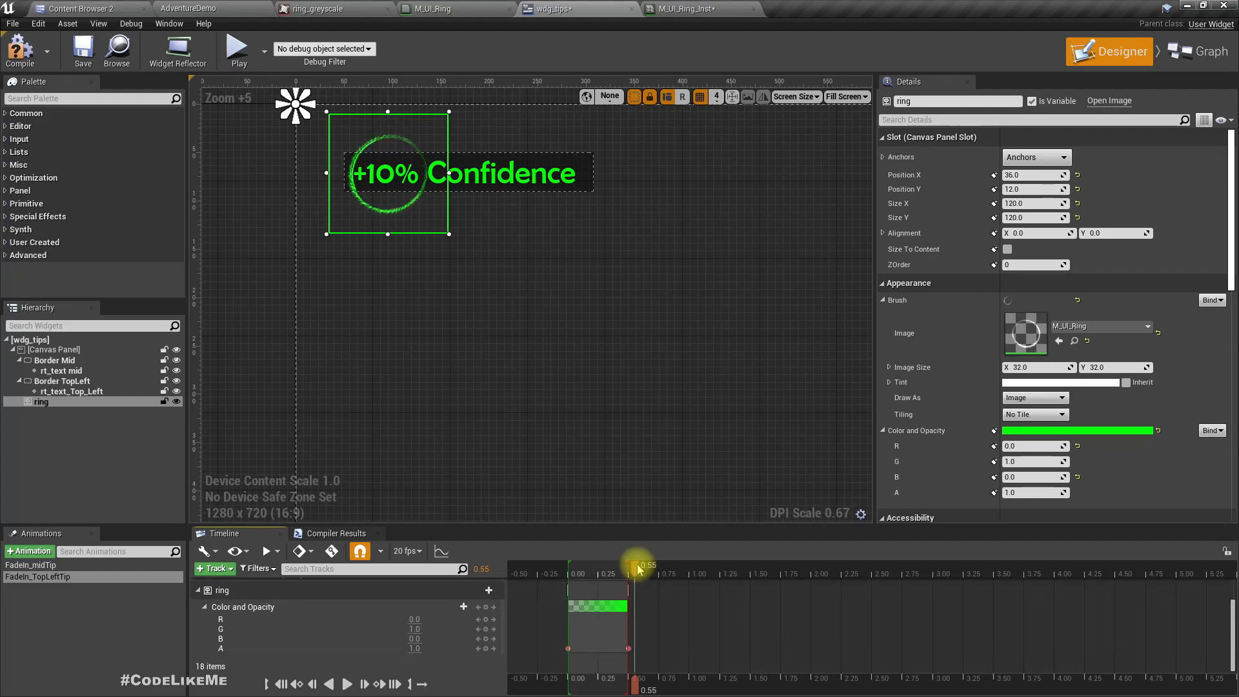
# - With the animation playhead at 0.50, set the ring's Color and Opacity to white with R, G and B at 1.0
pyautogui.moveTo(634, 569)
pyautogui.mouseDown()
pyautogui.moveTo(556, 568)
pyautogui.moveTo(630, 579)
pyautogui.mouseUp()
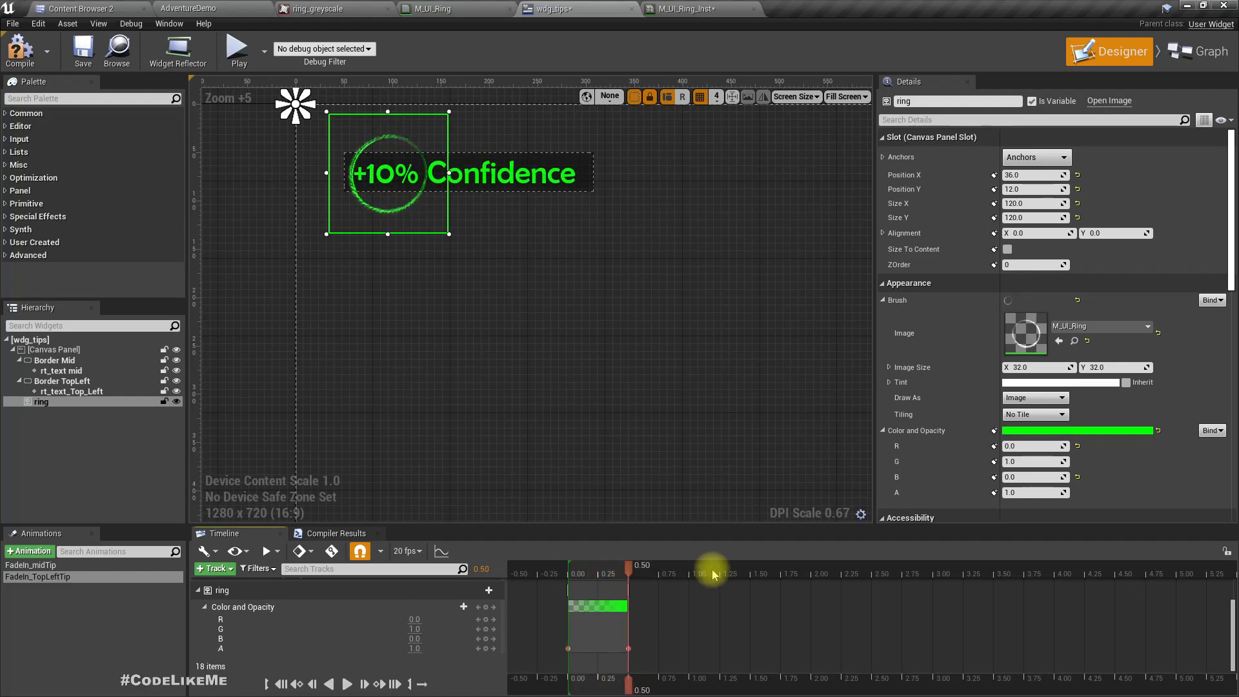
pyautogui.click(1033, 462)
pyautogui.write('0')
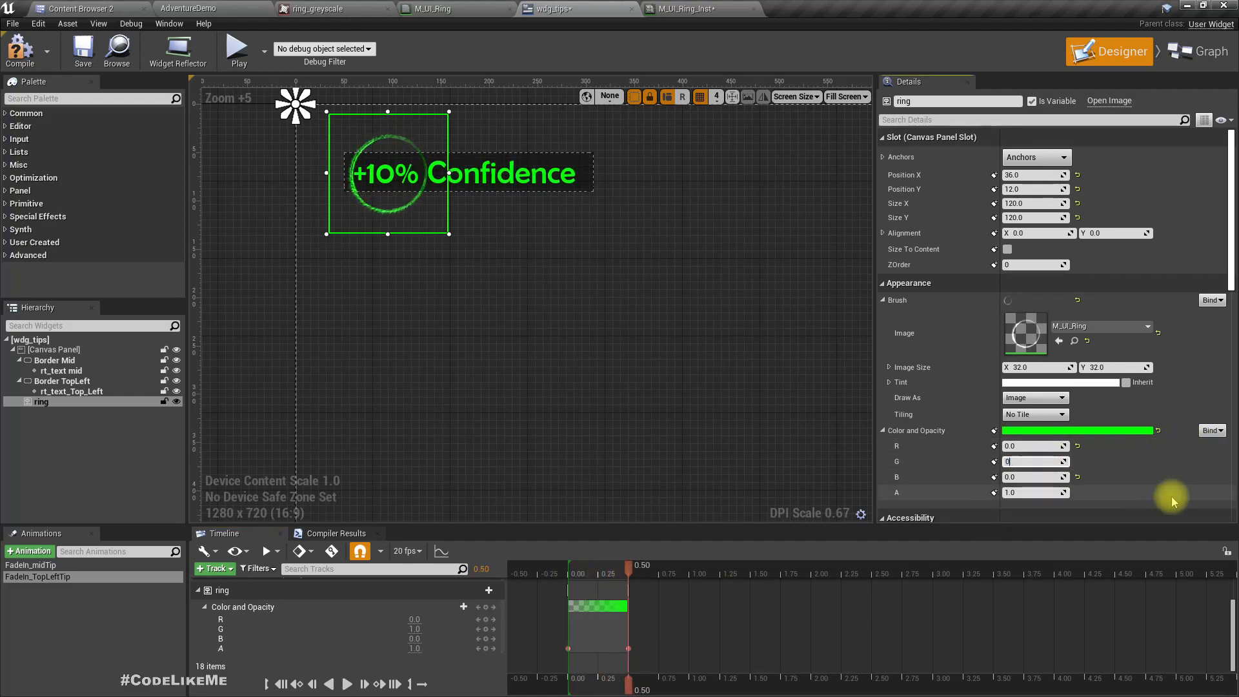
pyautogui.press('Return')
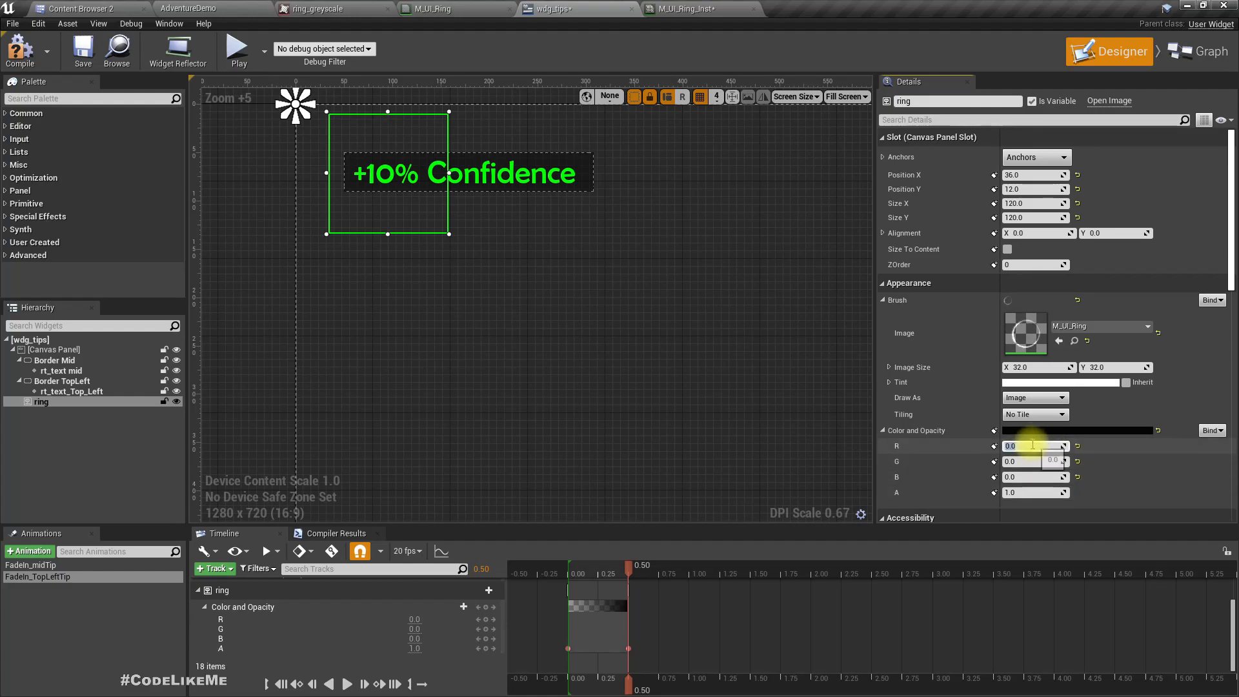
pyautogui.write('1')
pyautogui.press('Return')
pyautogui.press('Return')
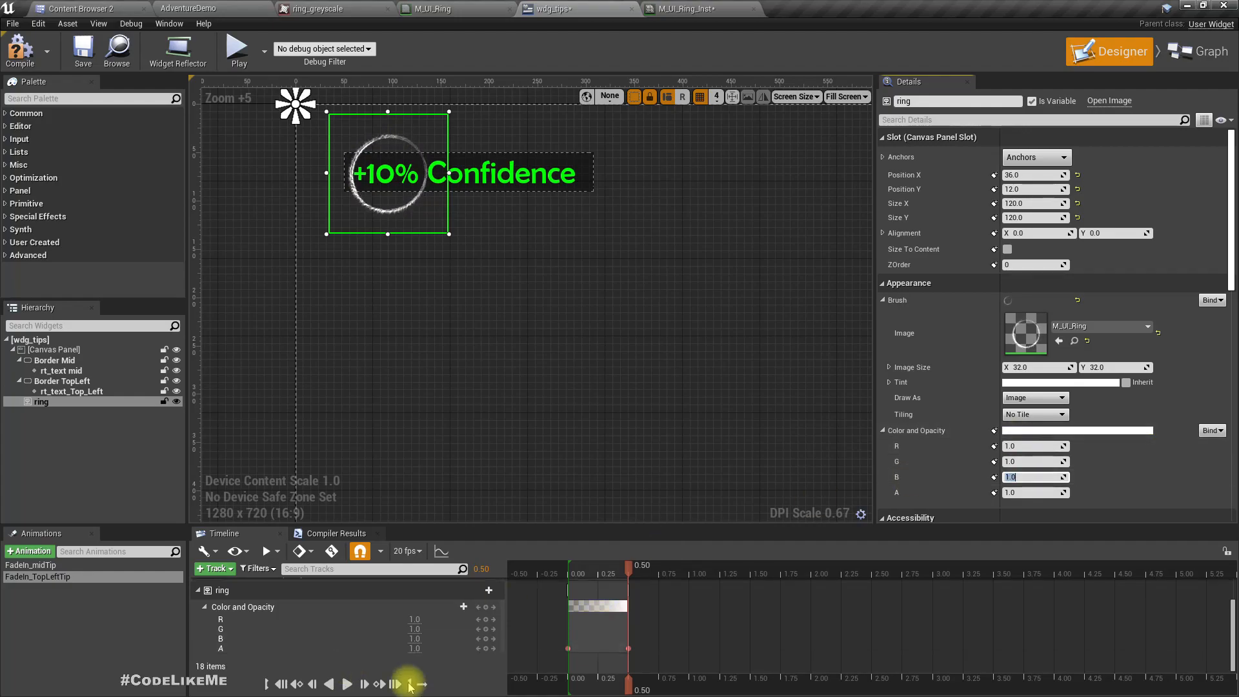
pyautogui.moveTo(631, 568)
pyautogui.mouseDown()
pyautogui.moveTo(553, 573)
pyautogui.moveTo(628, 578)
pyautogui.mouseUp()
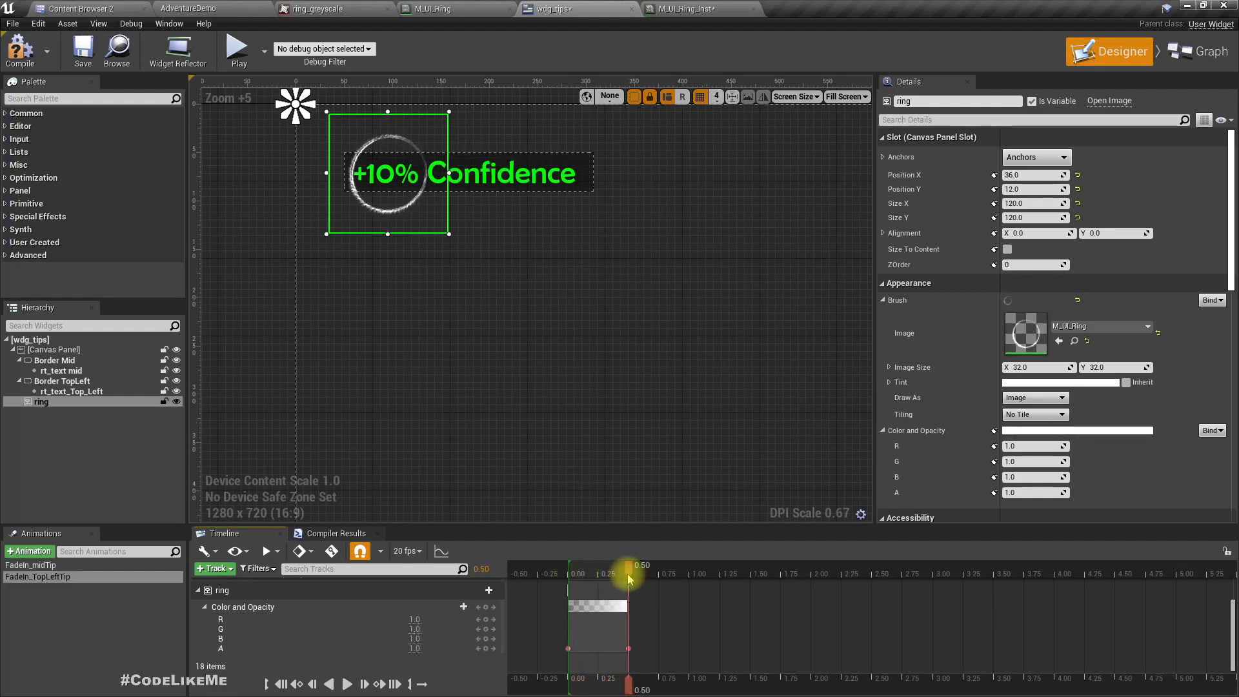
# - Try a crimson brush tint (hex sRGB FF005AFF) on the white ring, cancel it, and return to the event graph
pyautogui.click(1060, 382)
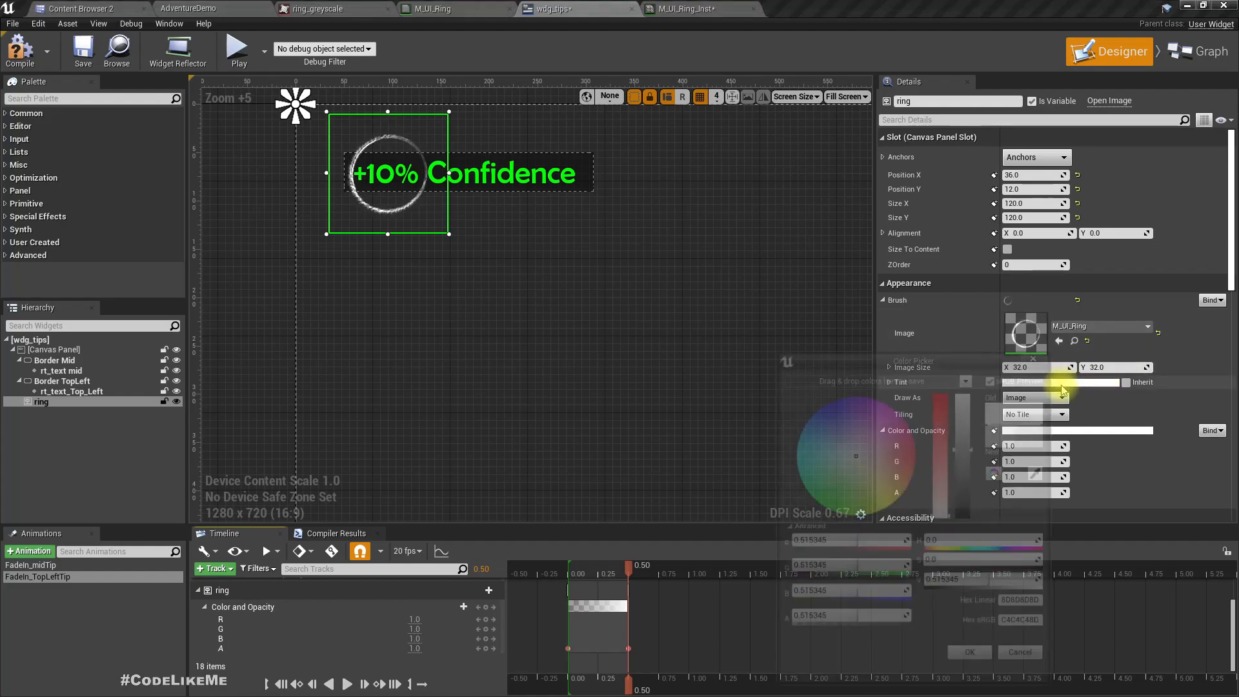
pyautogui.moveTo(903, 455); pyautogui.dragTo(808, 412)
pyautogui.moveTo(842, 452)
pyautogui.mouseDown()
pyautogui.moveTo(807, 455)
pyautogui.moveTo(867, 460)
pyautogui.moveTo(877, 443)
pyautogui.moveTo(809, 456)
pyautogui.moveTo(946, 456)
pyautogui.mouseUp()
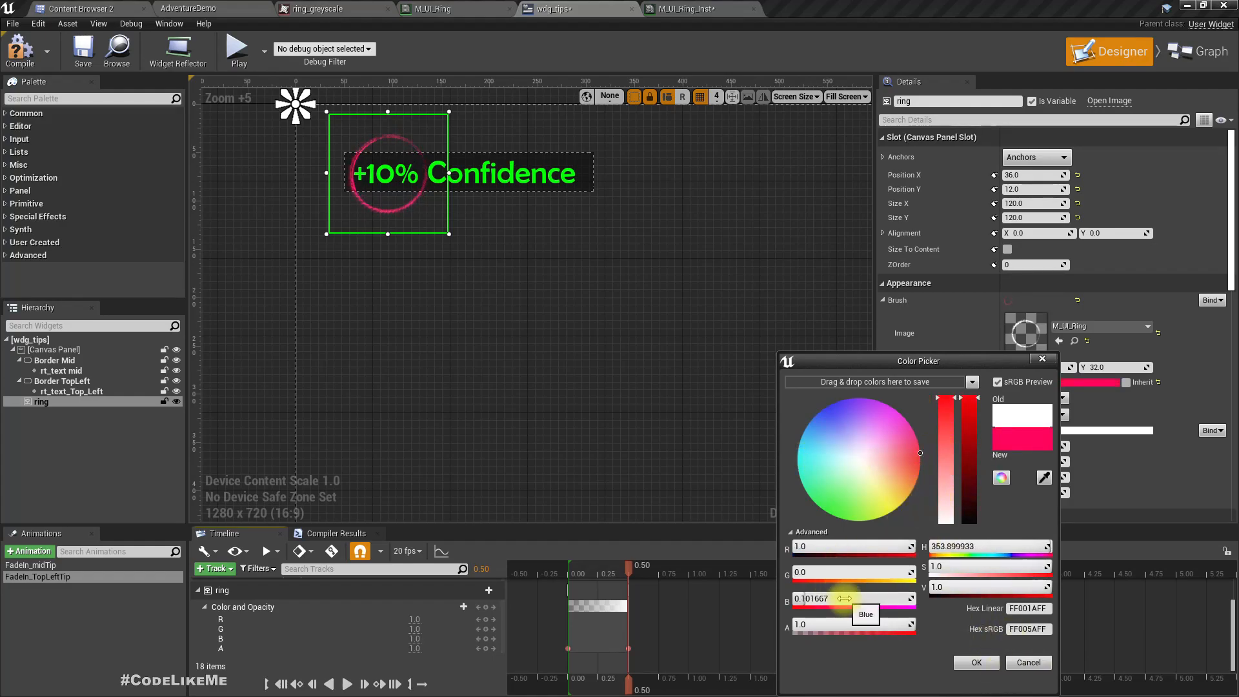
pyautogui.click(1028, 663)
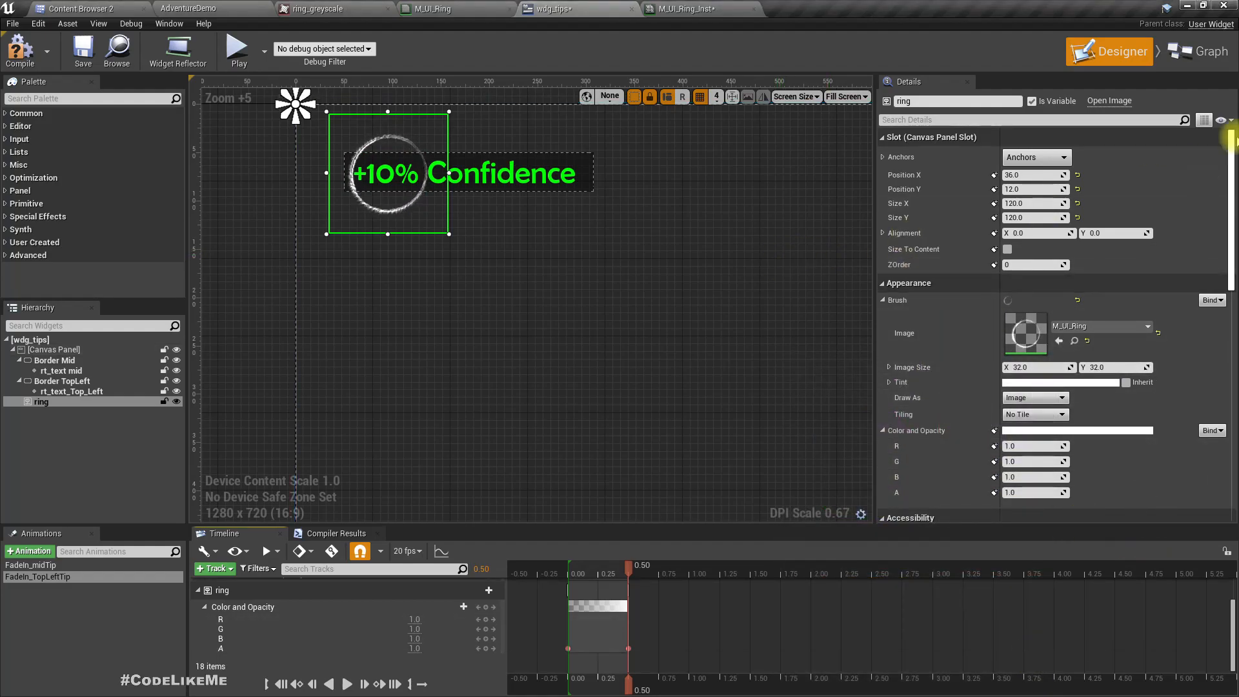
pyautogui.click(1198, 52)
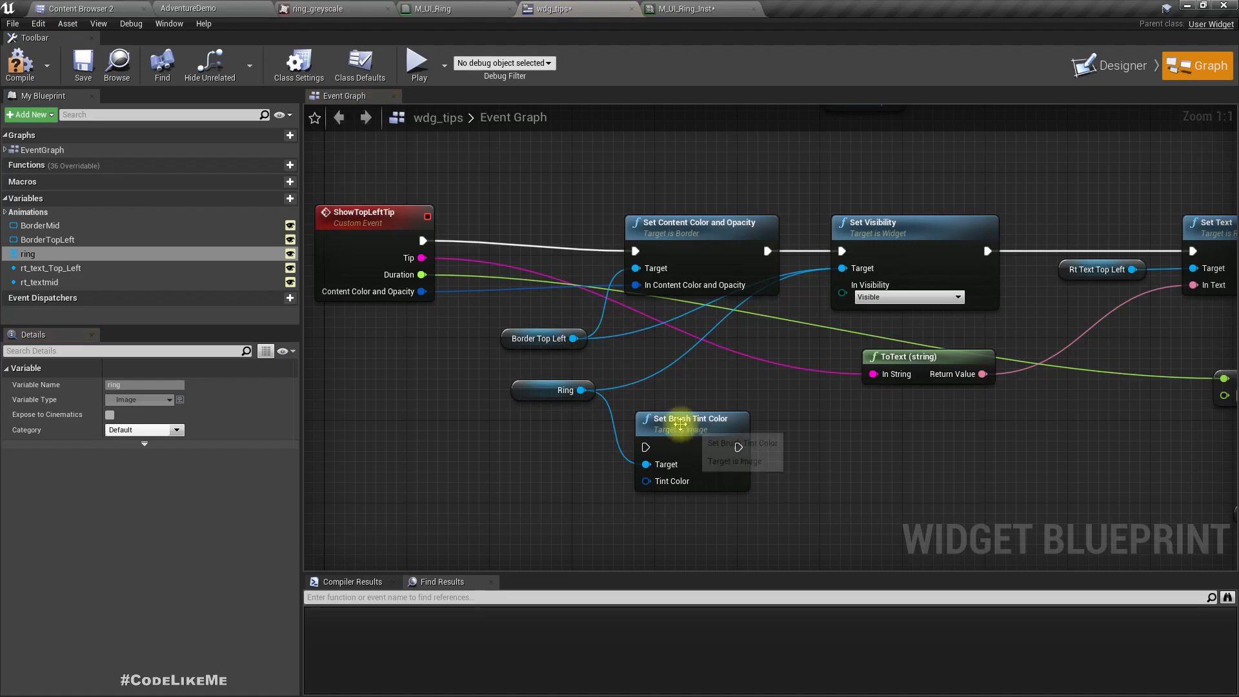
# - Shift the nodes from Set Visibility onward to make room, and wire Set Brush Tint Color into the execution chain after Set Content Color and Opacity
pyautogui.click(680, 423)
pyautogui.scroll(-7, 797, 409)
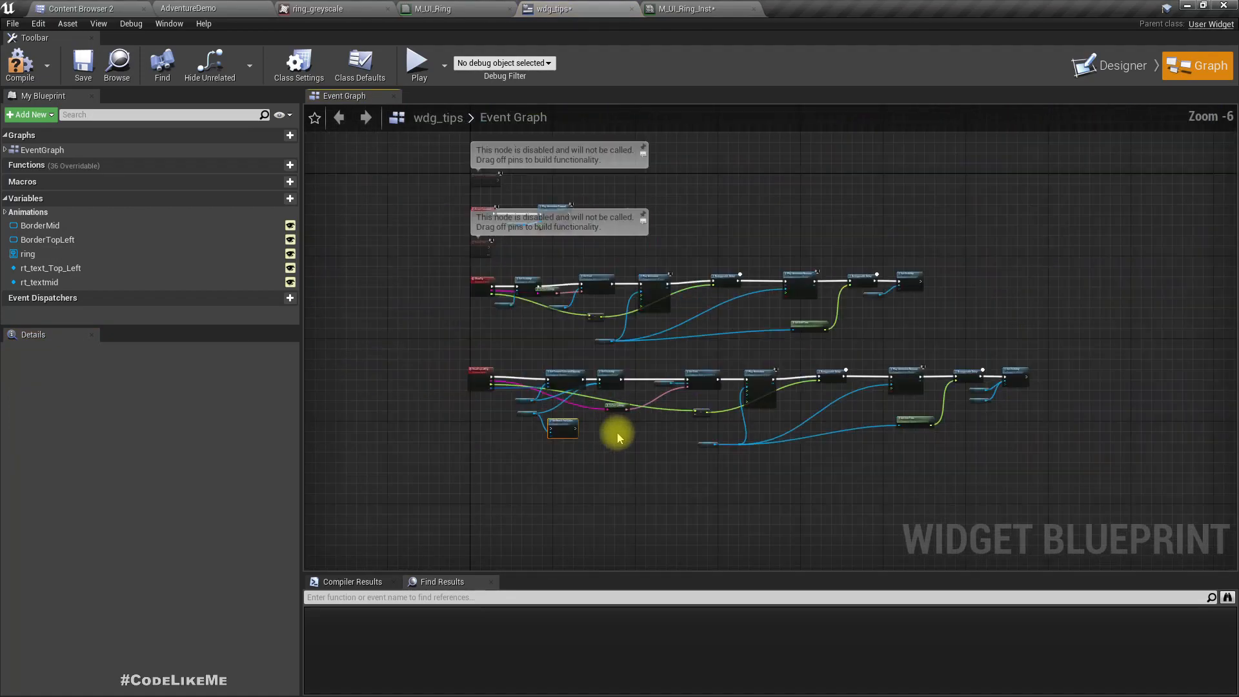
pyautogui.moveTo(590, 357); pyautogui.dragTo(1033, 490)
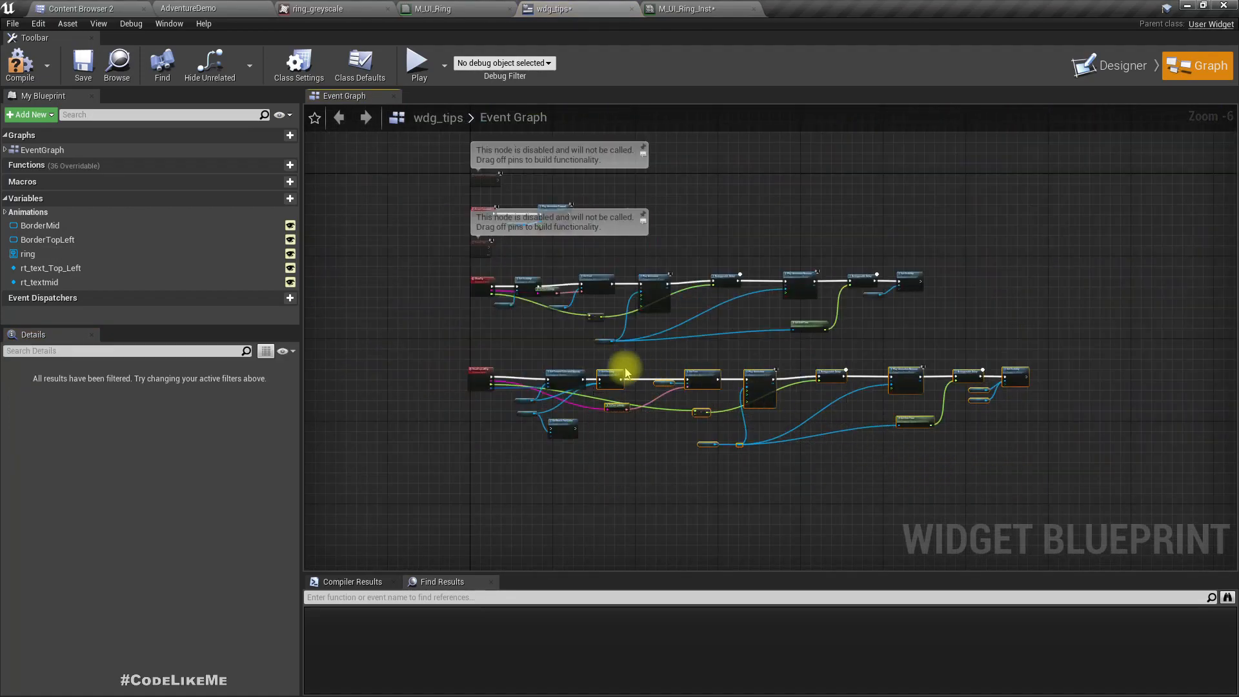
pyautogui.scroll(4, 595, 393)
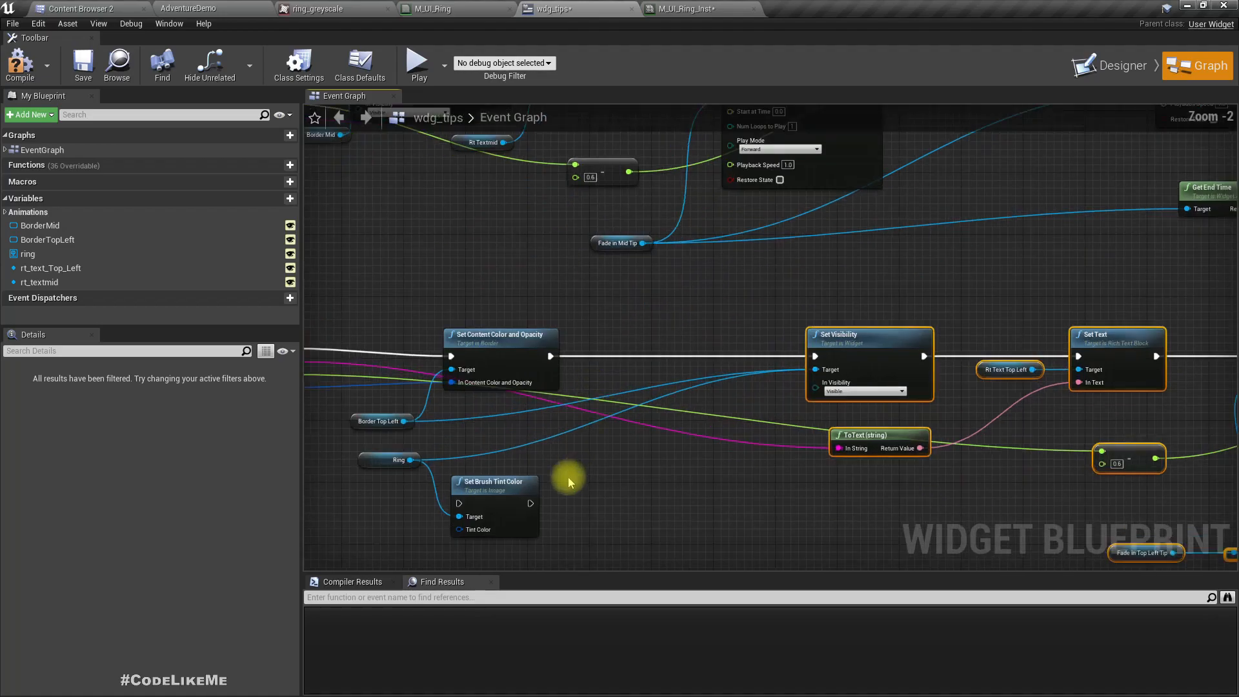
pyautogui.moveTo(570, 483); pyautogui.dragTo(718, 450, button='right')
pyautogui.moveTo(636, 464); pyautogui.dragTo(791, 322)
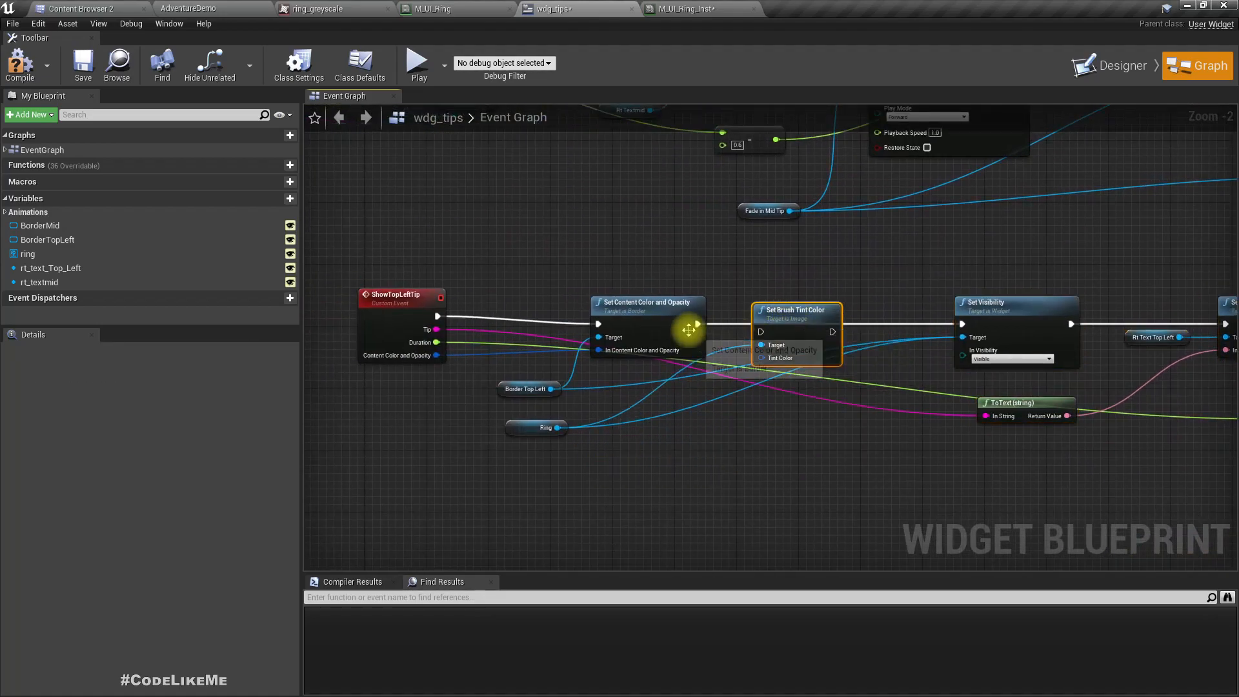
pyautogui.moveTo(698, 324); pyautogui.dragTo(962, 324)
pyautogui.moveTo(795, 330); pyautogui.dragTo(795, 314)
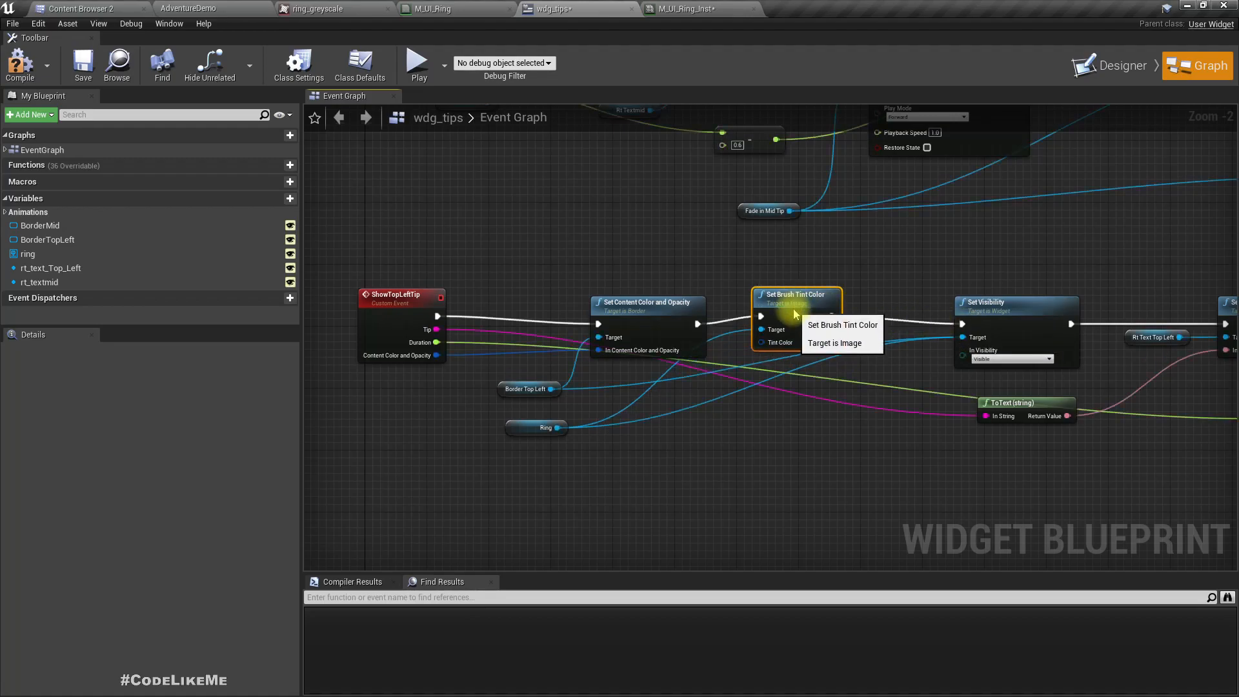
pyautogui.moveTo(437, 355)
pyautogui.mouseDown()
pyautogui.moveTo(632, 367)
pyautogui.moveTo(768, 346)
pyautogui.moveTo(714, 404)
pyautogui.moveTo(700, 448)
pyautogui.mouseUp()
pyautogui.click(650, 490)
pyautogui.scroll(2, 672, 433)
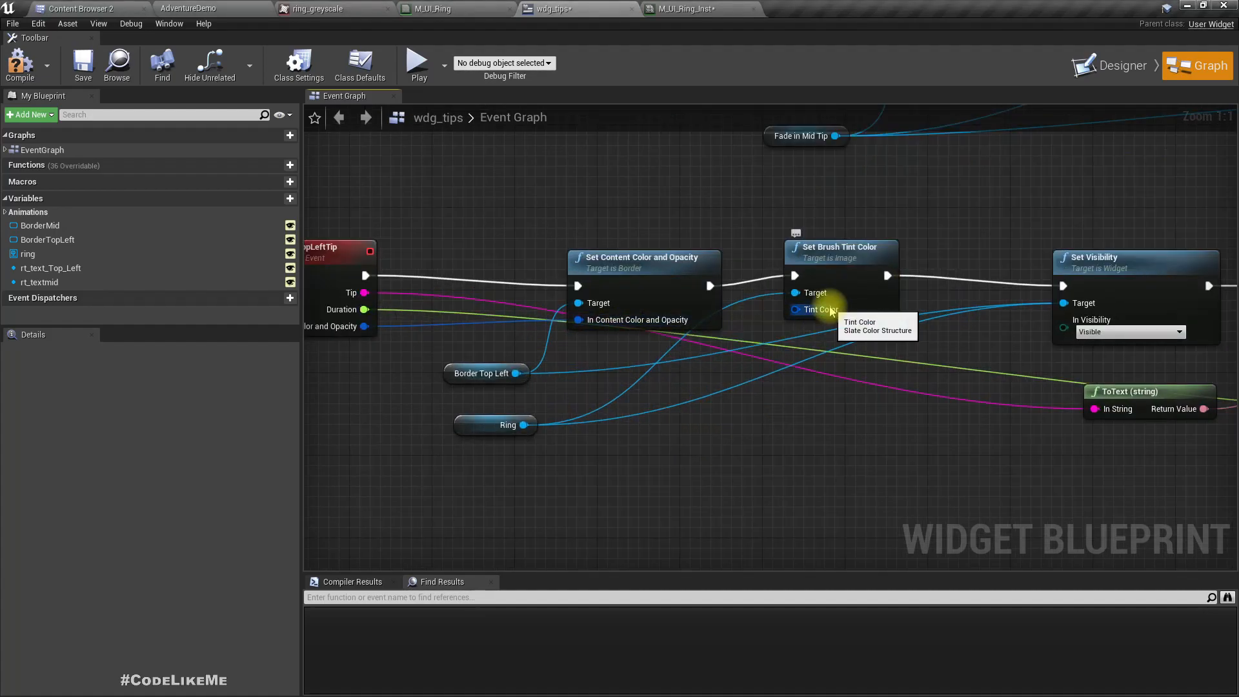
pyautogui.moveTo(831, 312); pyautogui.dragTo(765, 445)
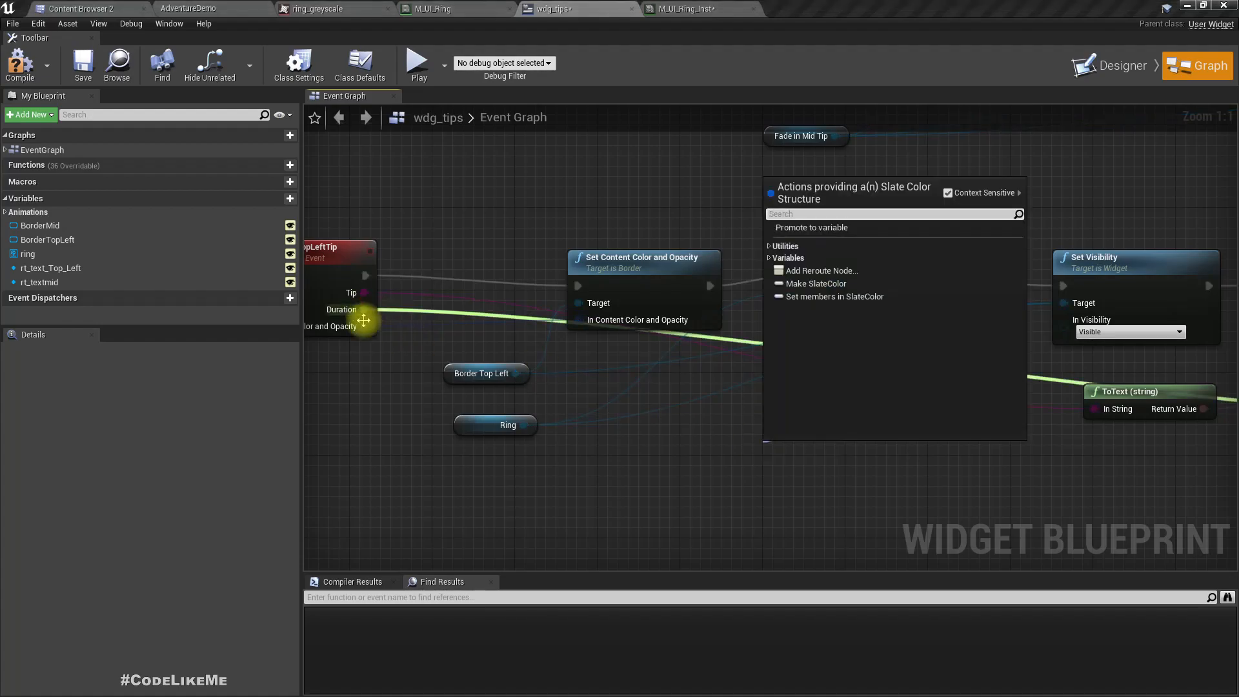
# - Feed ShowTopLeftTip's Content Color and Opacity through a Make SlateColor node using the Specified Color rule into Set Brush Tint Color's Tint Color
pyautogui.moveTo(360, 326); pyautogui.dragTo(571, 480)
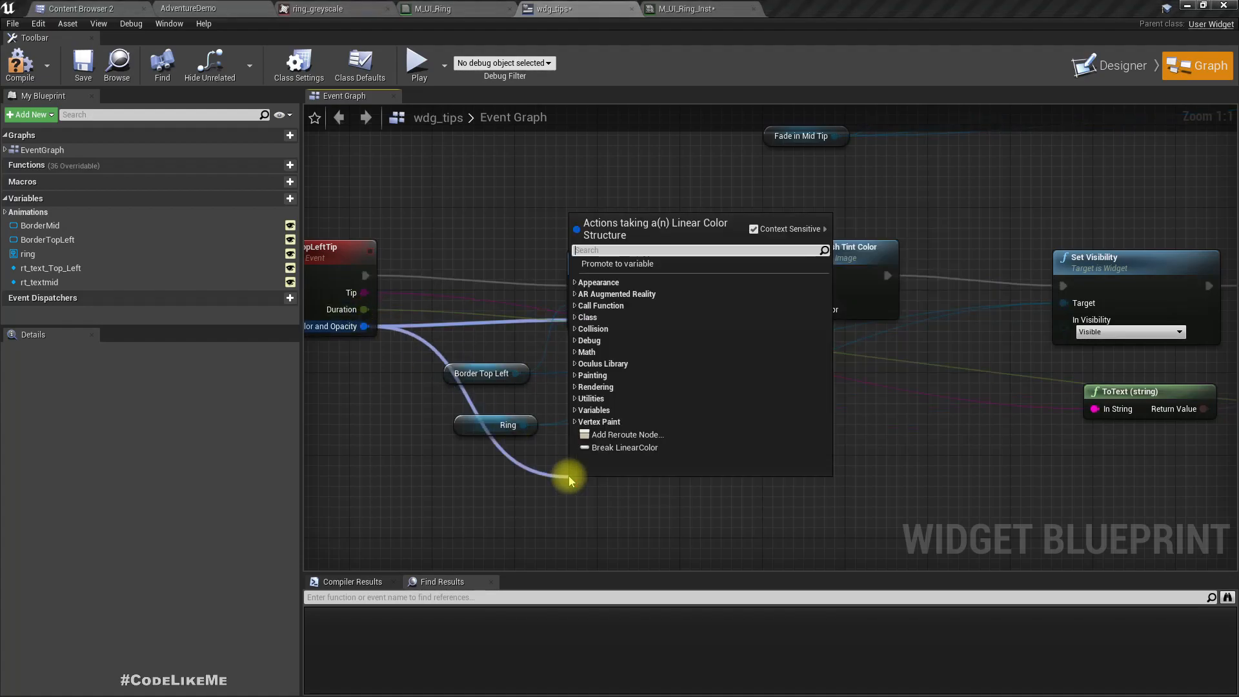
pyautogui.write('slat')
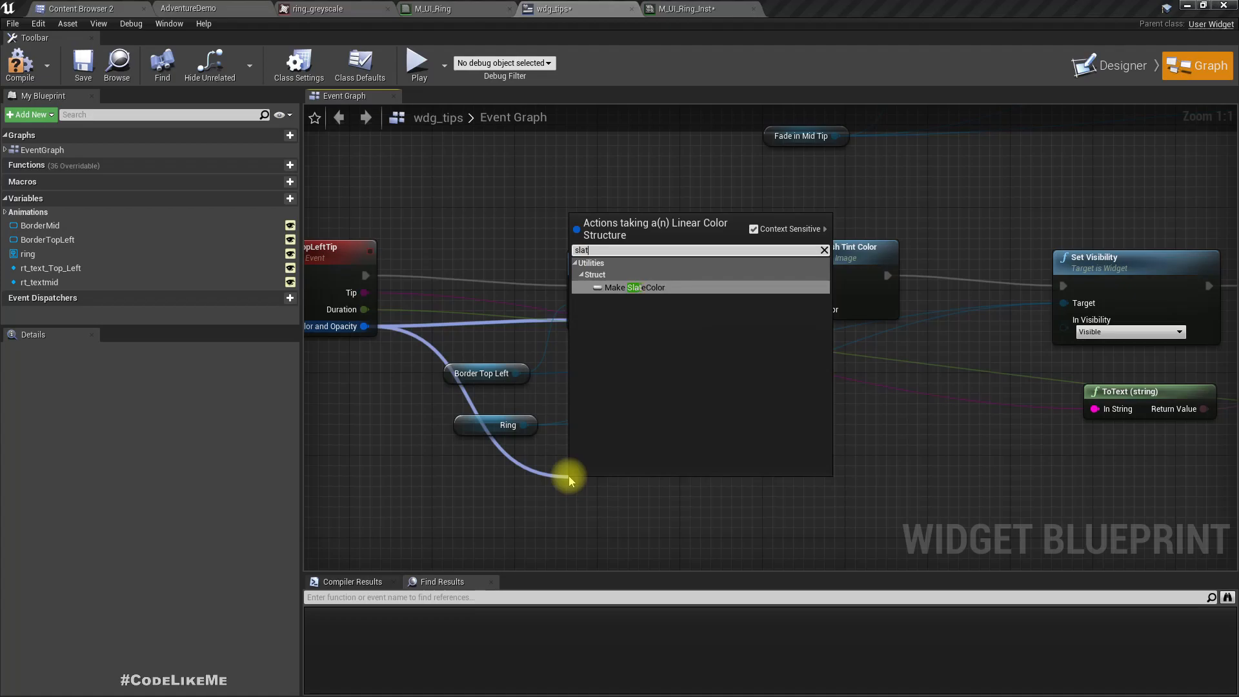
pyautogui.press('Return')
pyautogui.click(620, 531)
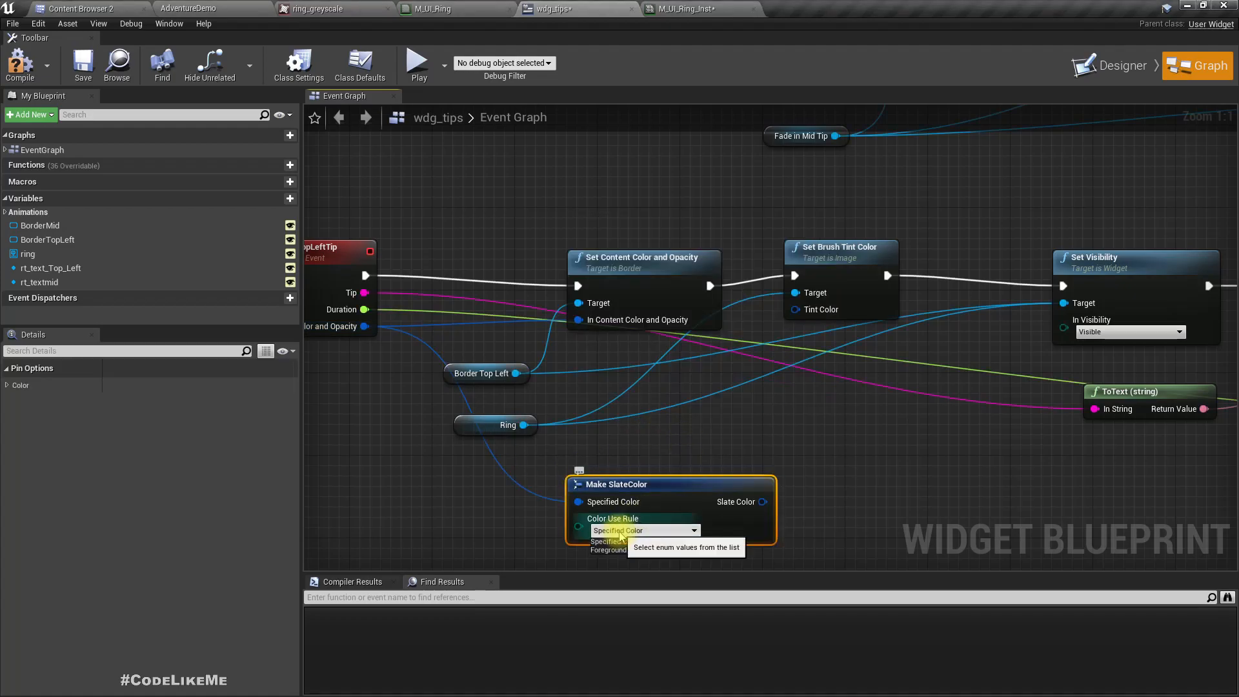
pyautogui.click(614, 542)
pyautogui.moveTo(763, 502)
pyautogui.mouseDown()
pyautogui.moveTo(785, 480)
pyautogui.moveTo(796, 309)
pyautogui.mouseUp()
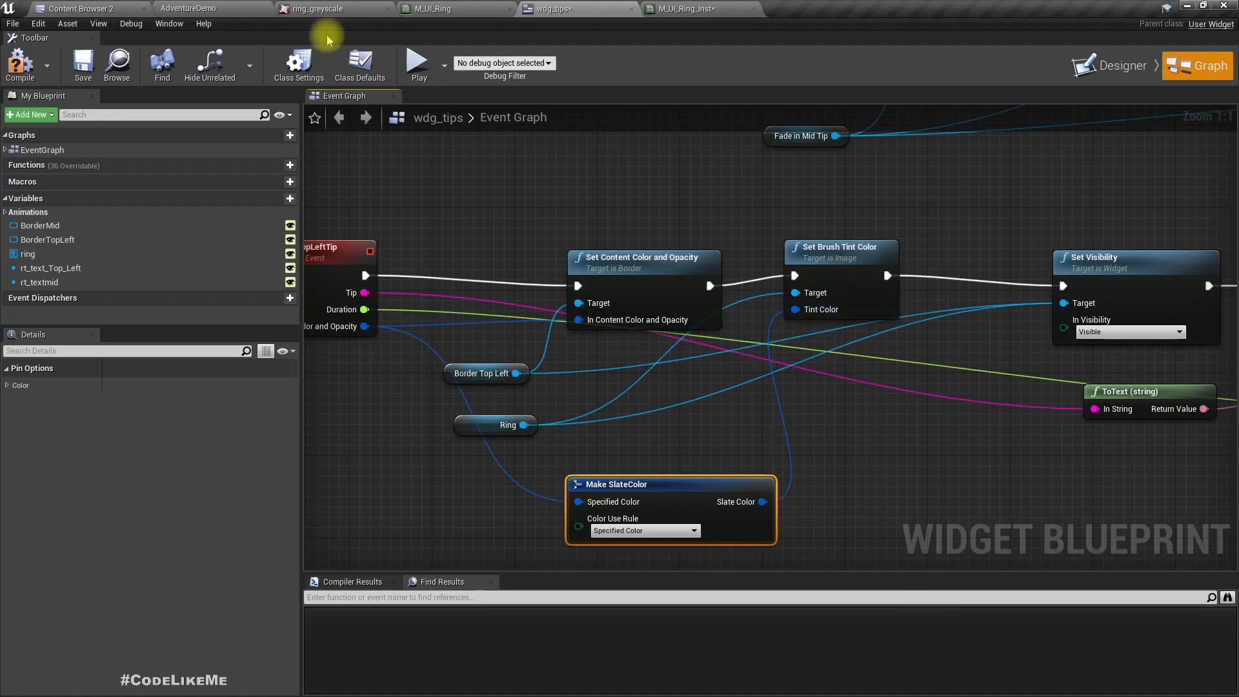
# - Play-test the AdventureDemo level full screen twice to check the ring's color and animation around the top-left tip
pyautogui.click(215, 6)
pyautogui.moveTo(533, 227); pyautogui.dragTo(620, 230, button='right')
pyautogui.press('F11')
pyautogui.hotkey('alt', 'p')
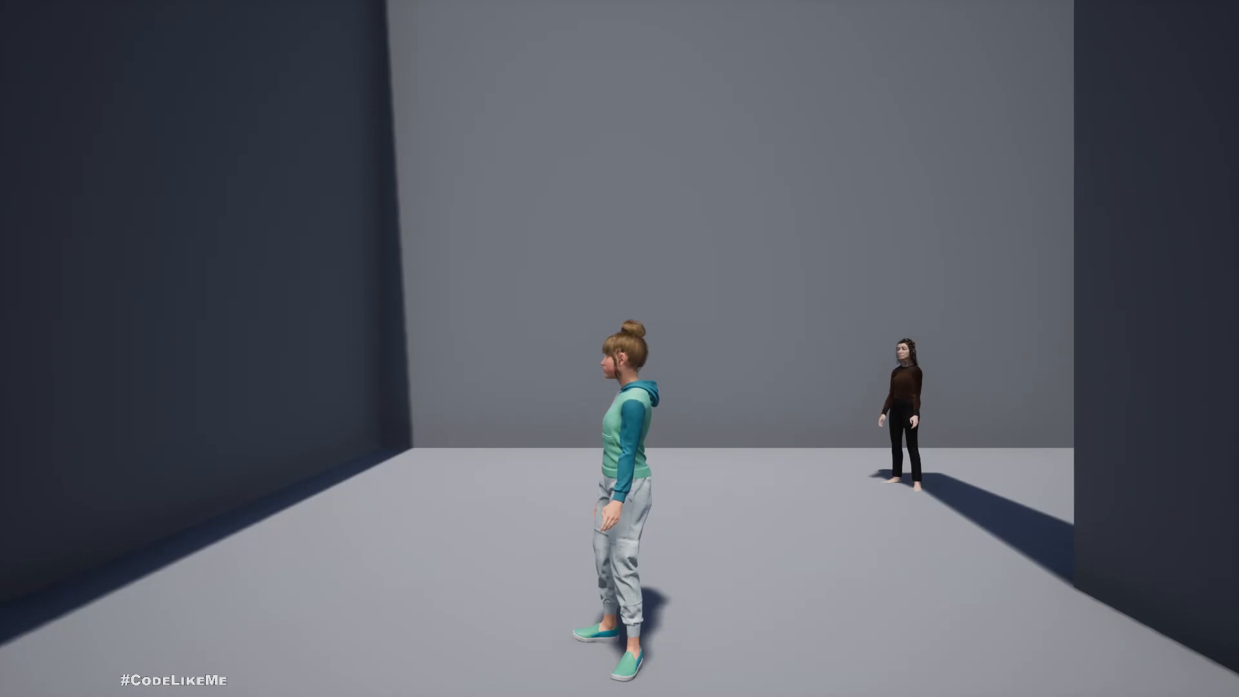
pyautogui.press('Escape')
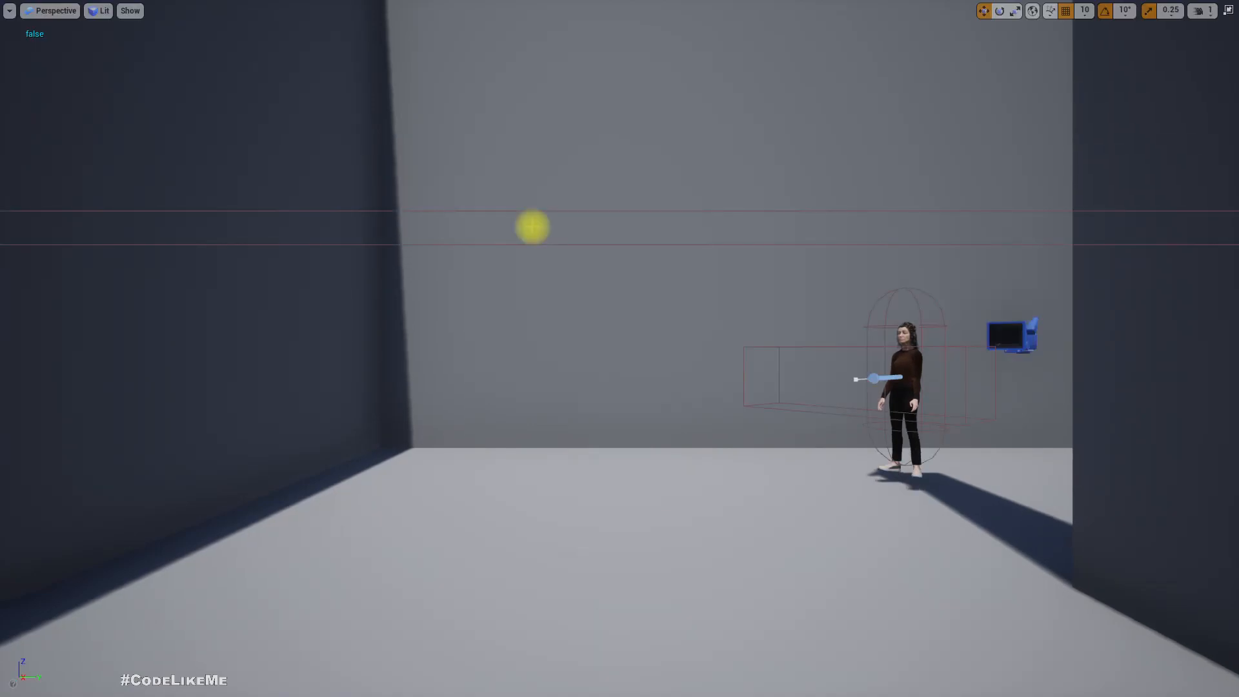
pyautogui.moveTo(581, 333); pyautogui.dragTo(610, 337, button='right')
pyautogui.hotkey('alt', 'p')
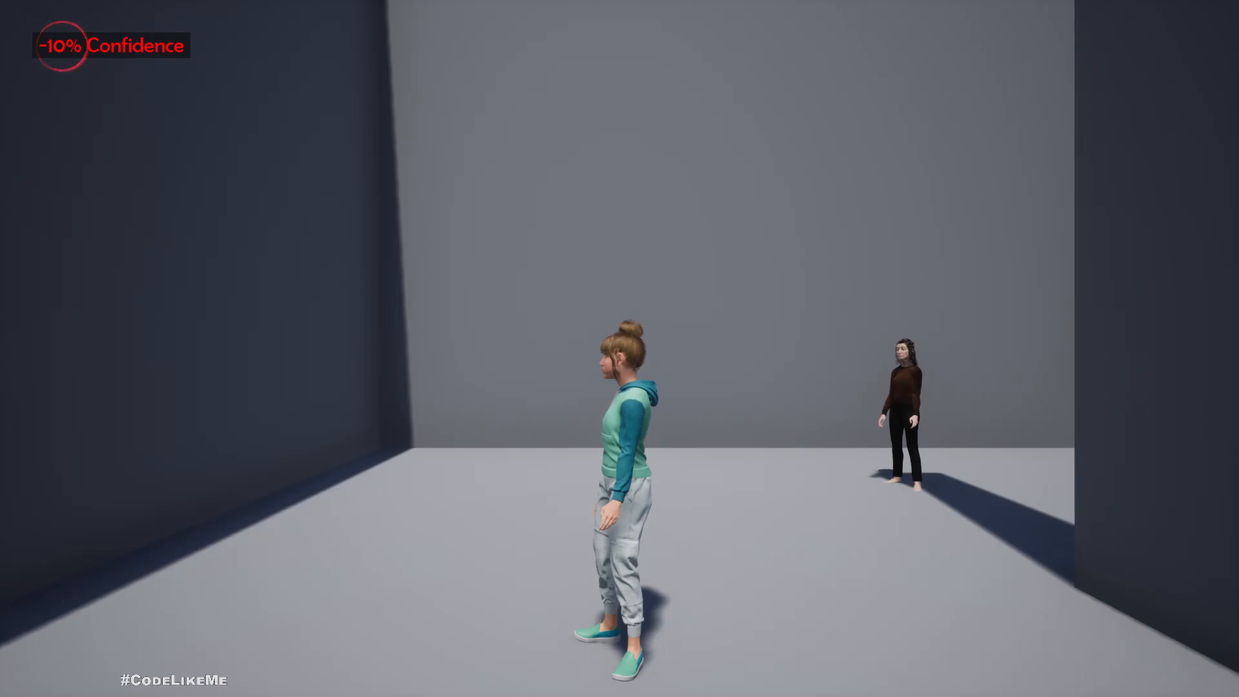
pyautogui.press('Escape')
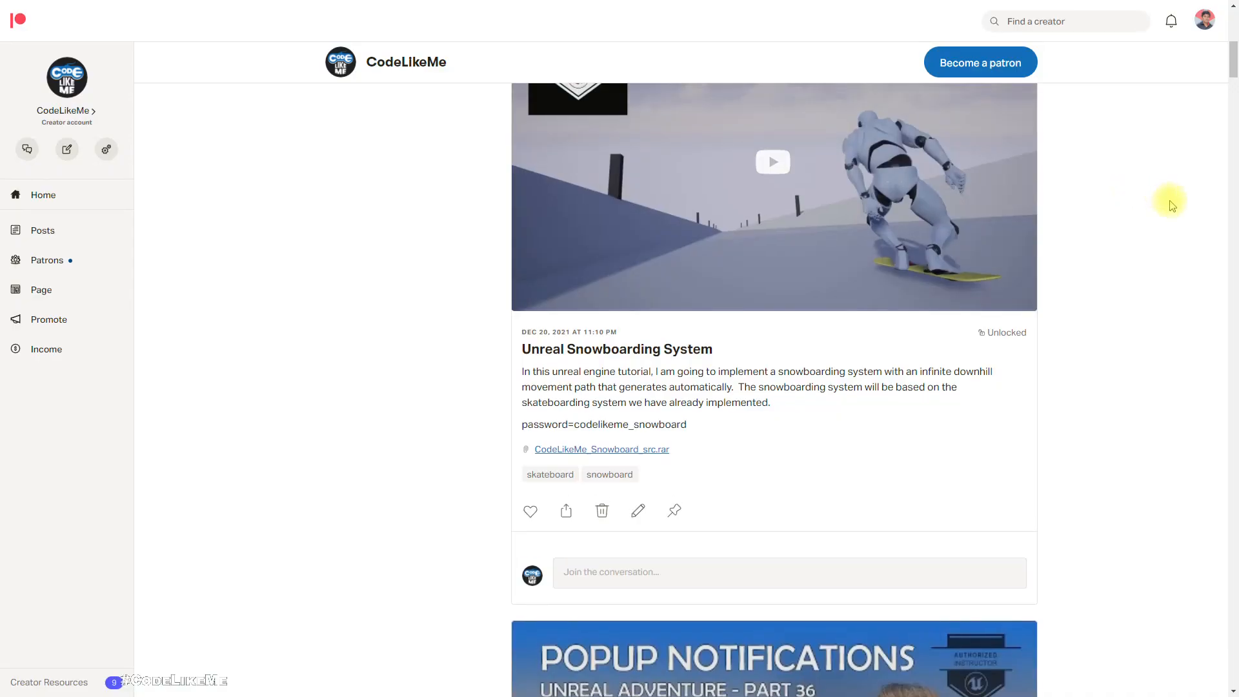
pyautogui.scroll(1, 1171, 200)
pyautogui.scroll(-7, 1156, 207)
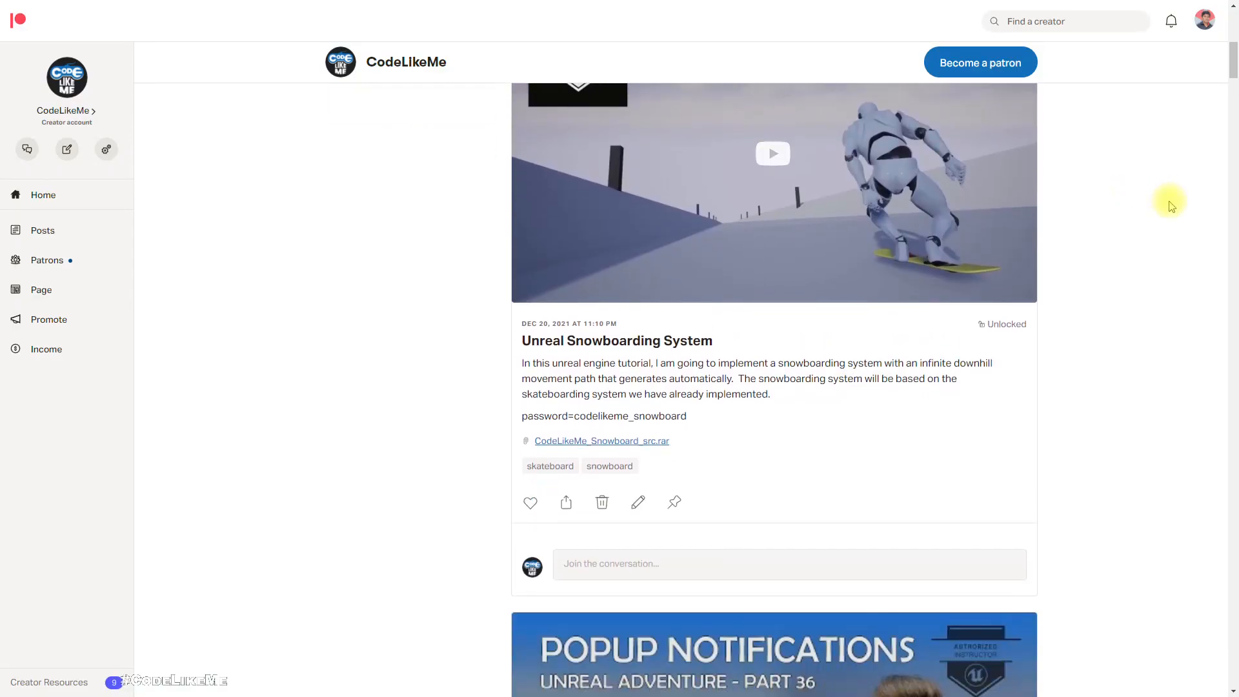
pyautogui.scroll(-20, 1144, 213)
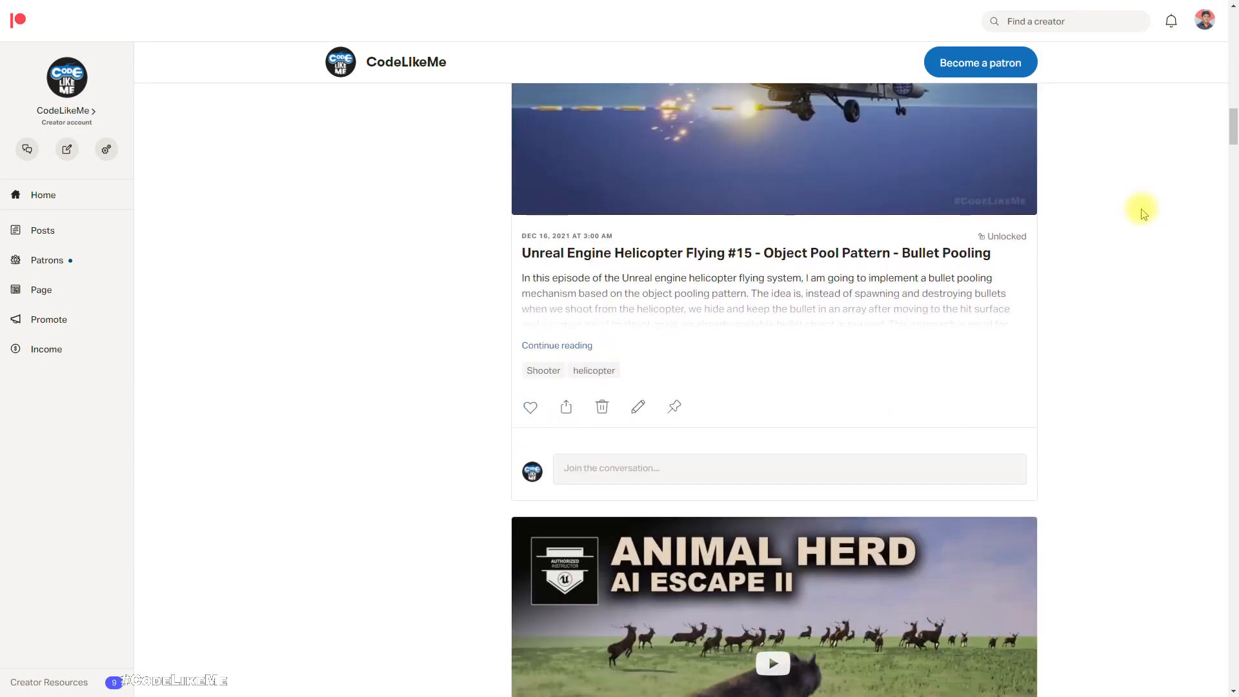
pyautogui.scroll(-20, 1144, 213)
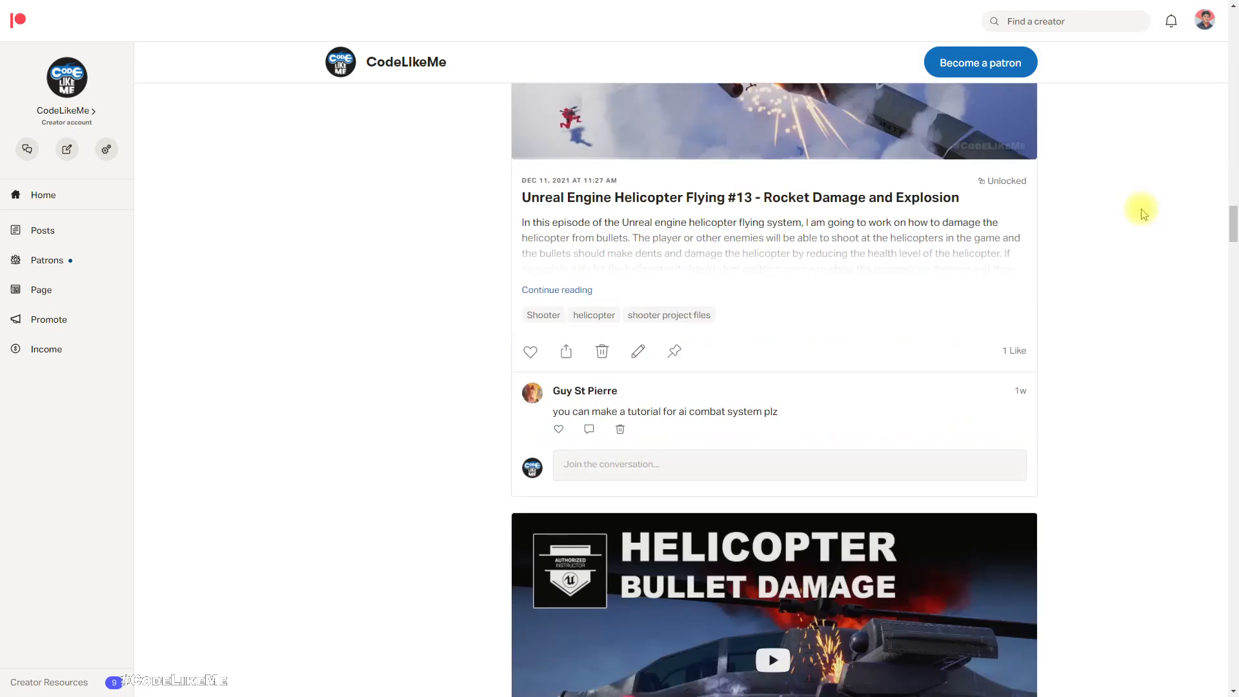
pyautogui.scroll(-20, 1144, 213)
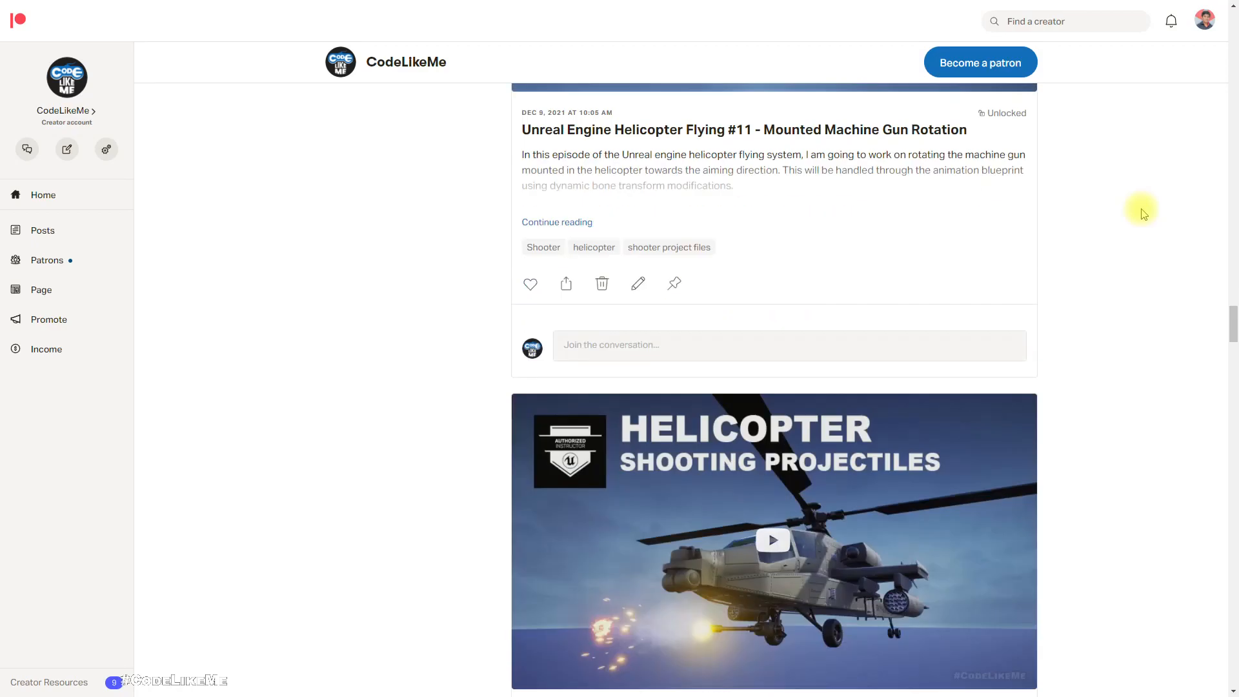
pyautogui.scroll(-20, 1144, 213)
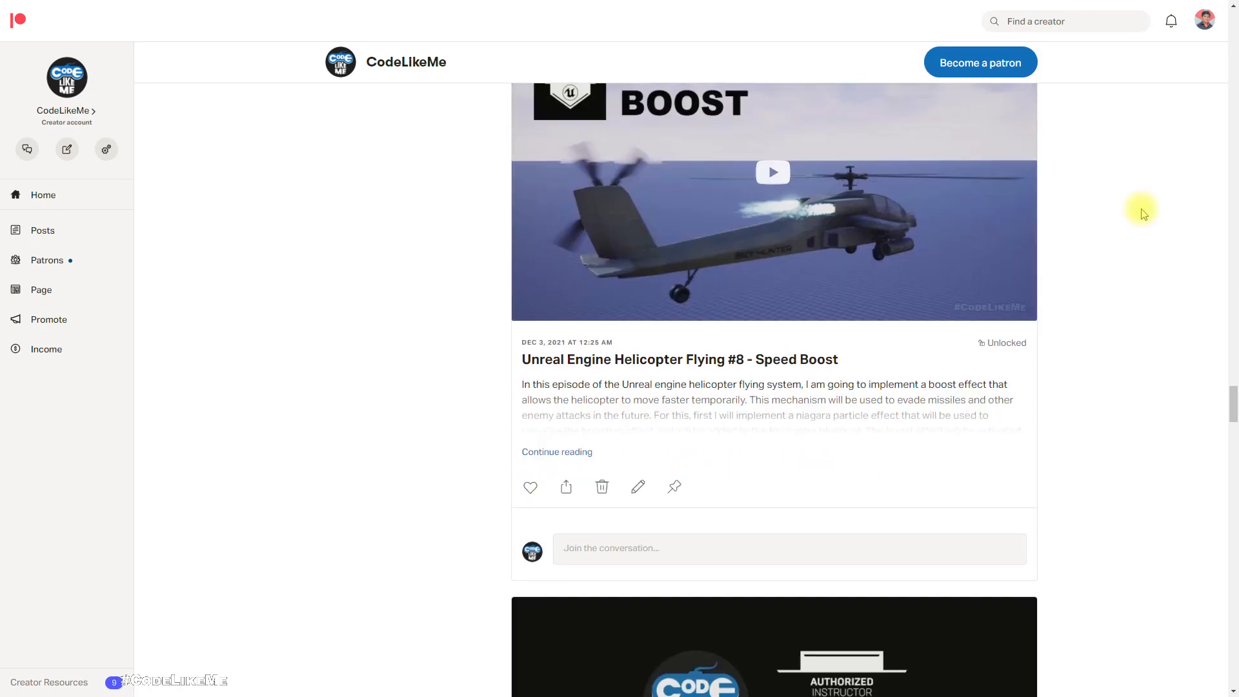
pyautogui.scroll(-15, 1144, 213)
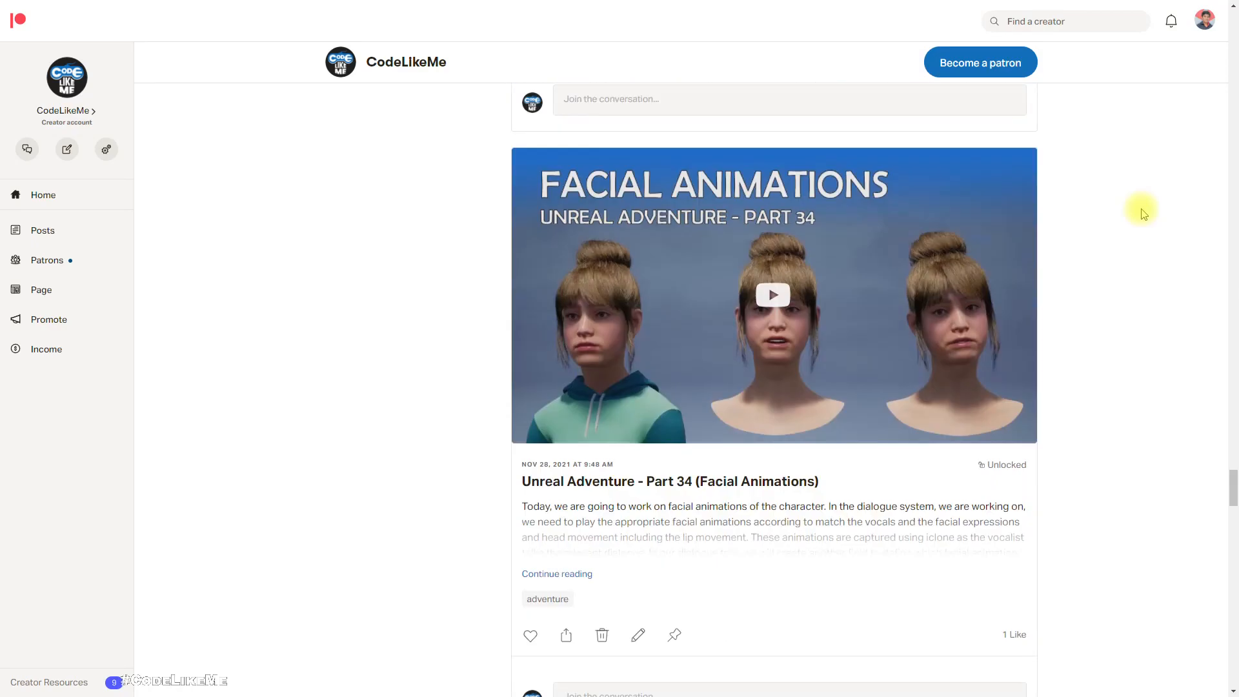